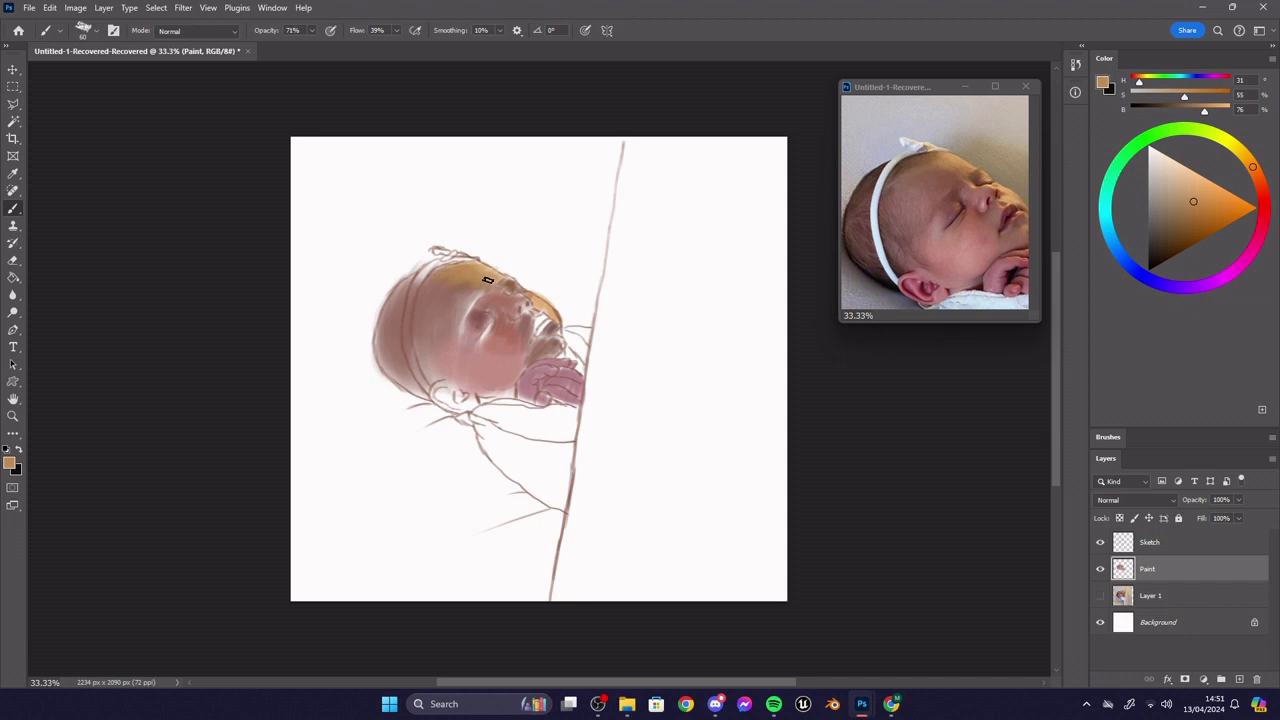
- Blend sampled orange, brown and pink skin tones over the forehead, side of the head and cheek, and set the brush opacity to 62%
alt+click(468, 279)
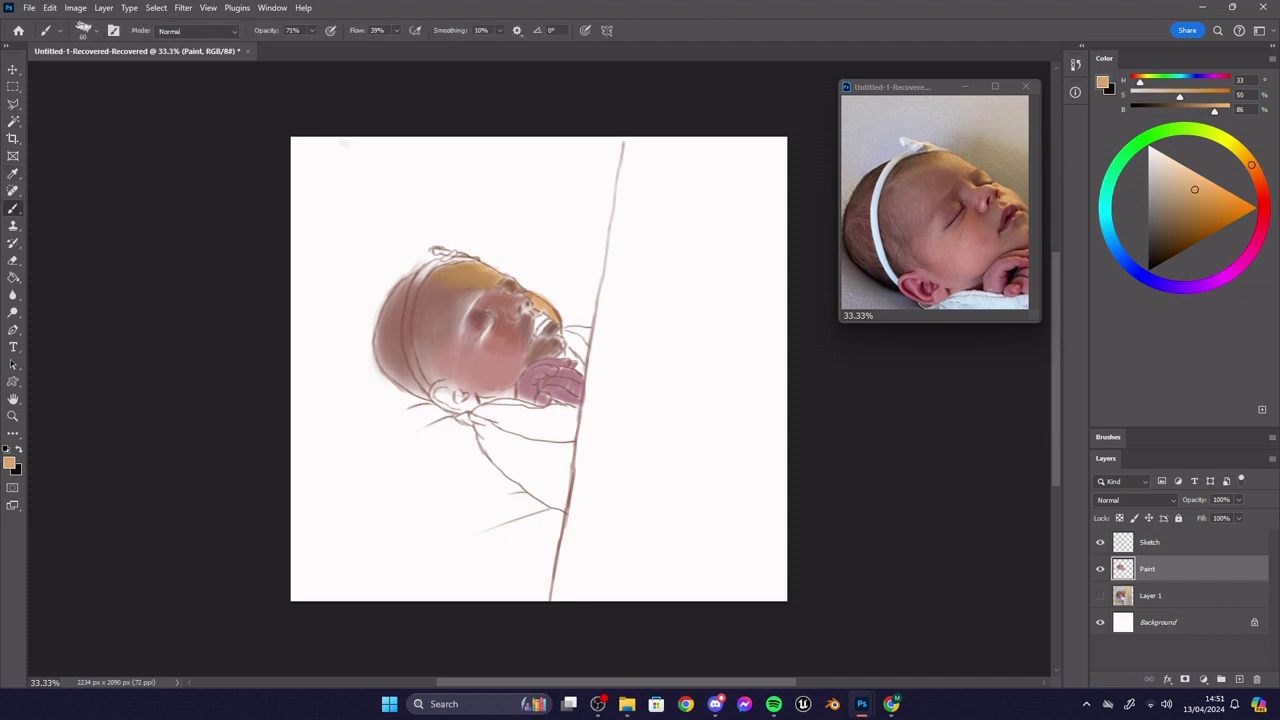
alt+click(410, 325)
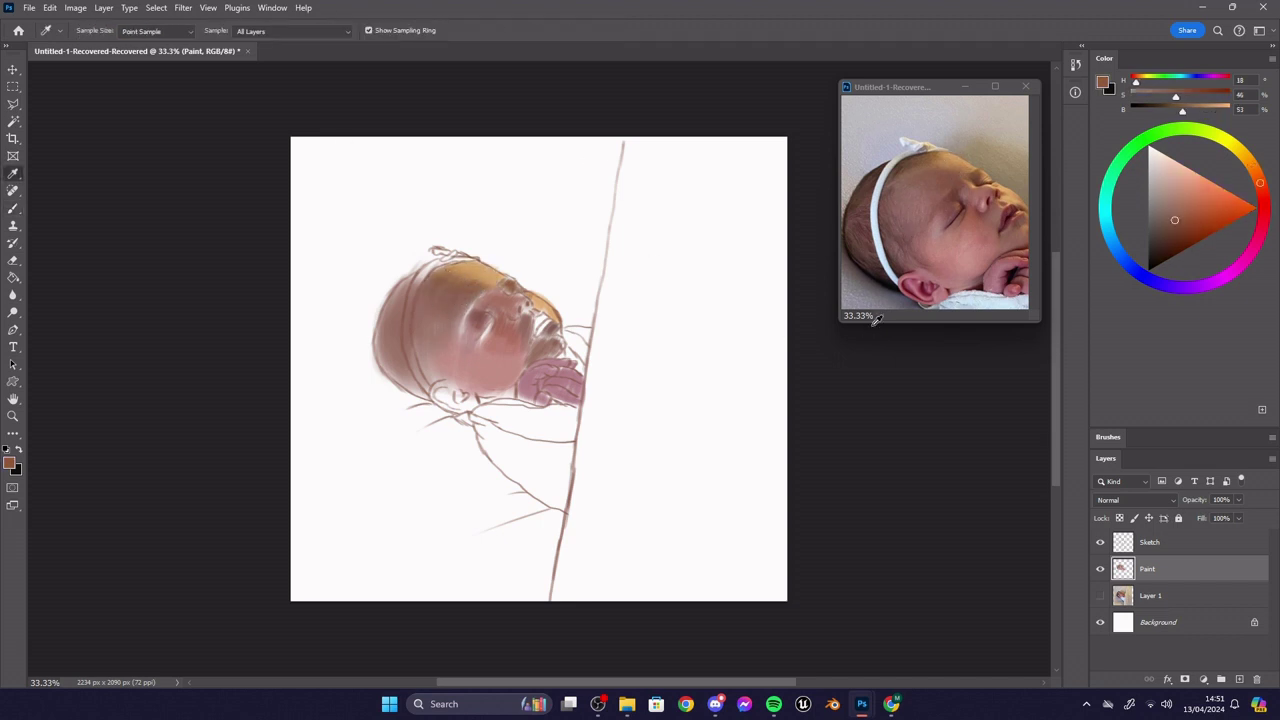
alt+click(491, 363)
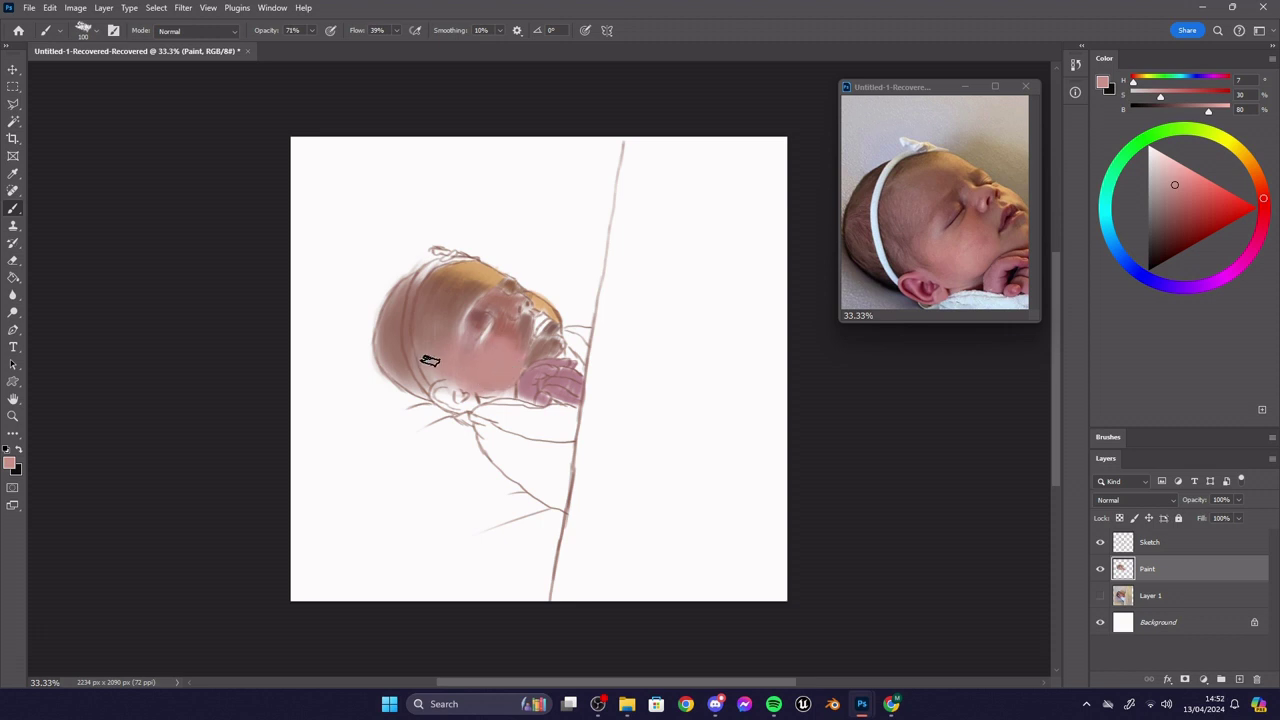
alt+click(449, 341)
key(6)
key(2)
- Shade the jaw and chin with a sampled reddish skin tone, reducing the brush size to 70
alt+click(566, 361)
key(bracketleft)
key(bracketleft)
key(bracketleft)
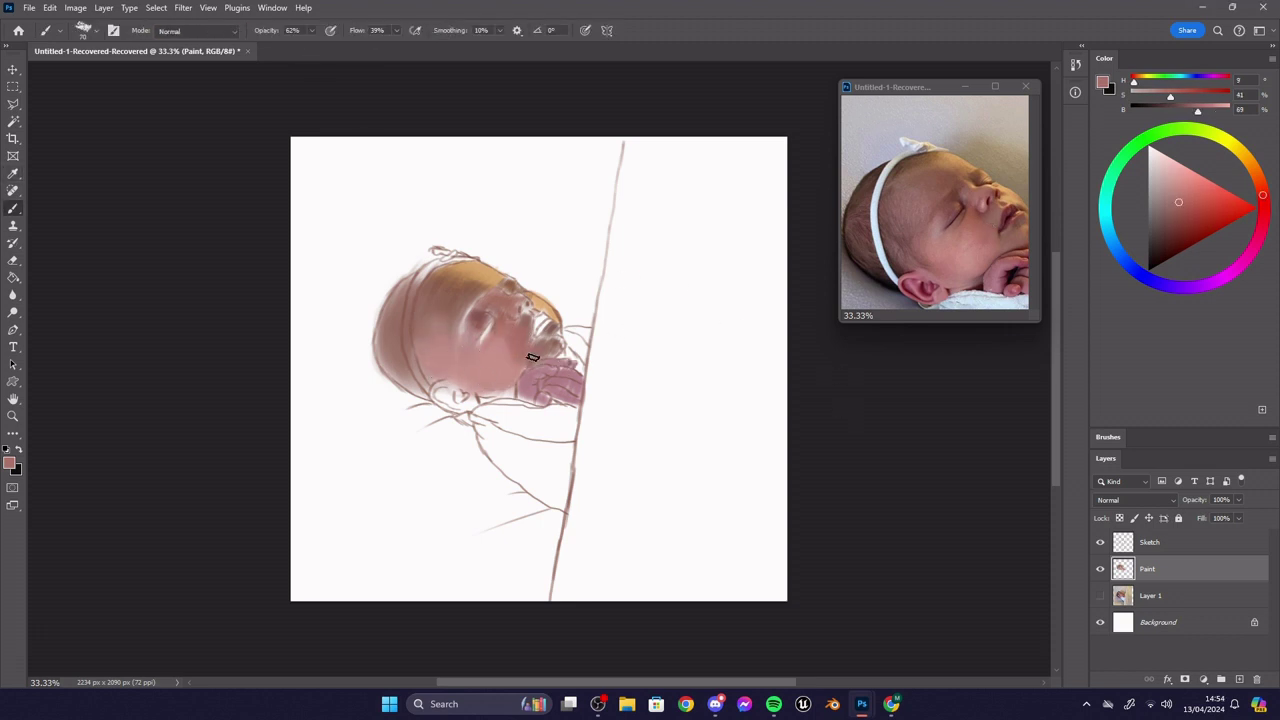
- Fill the chin edge and paint the dark red shadow between the jaw and the hand with a size 20 brush
alt+click(586, 334)
key(bracketleft)
key(bracketleft)
alt+click(511, 393)
key(bracketleft)
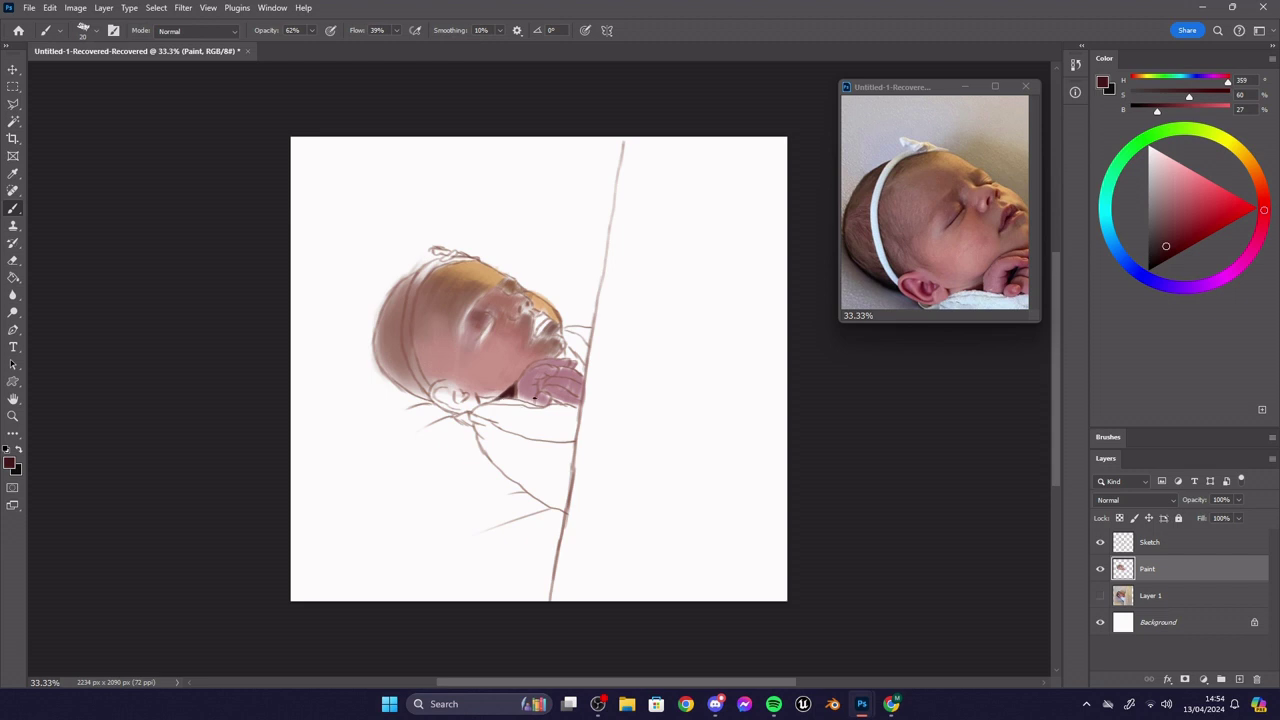
- Soften the neck shadow and blend the lower cheek towards the ear with sampled muted pinks
alt+click(488, 394)
key(z)
click(497, 393)
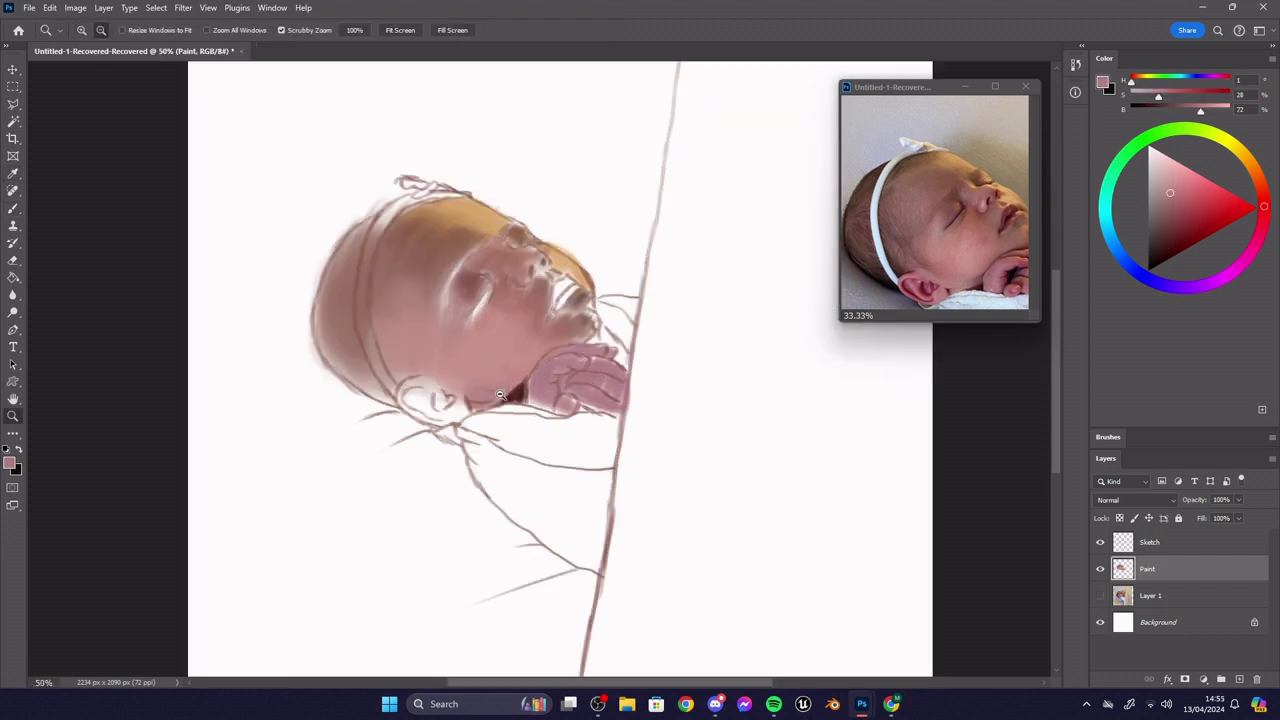
key(b)
alt+click(945, 285)
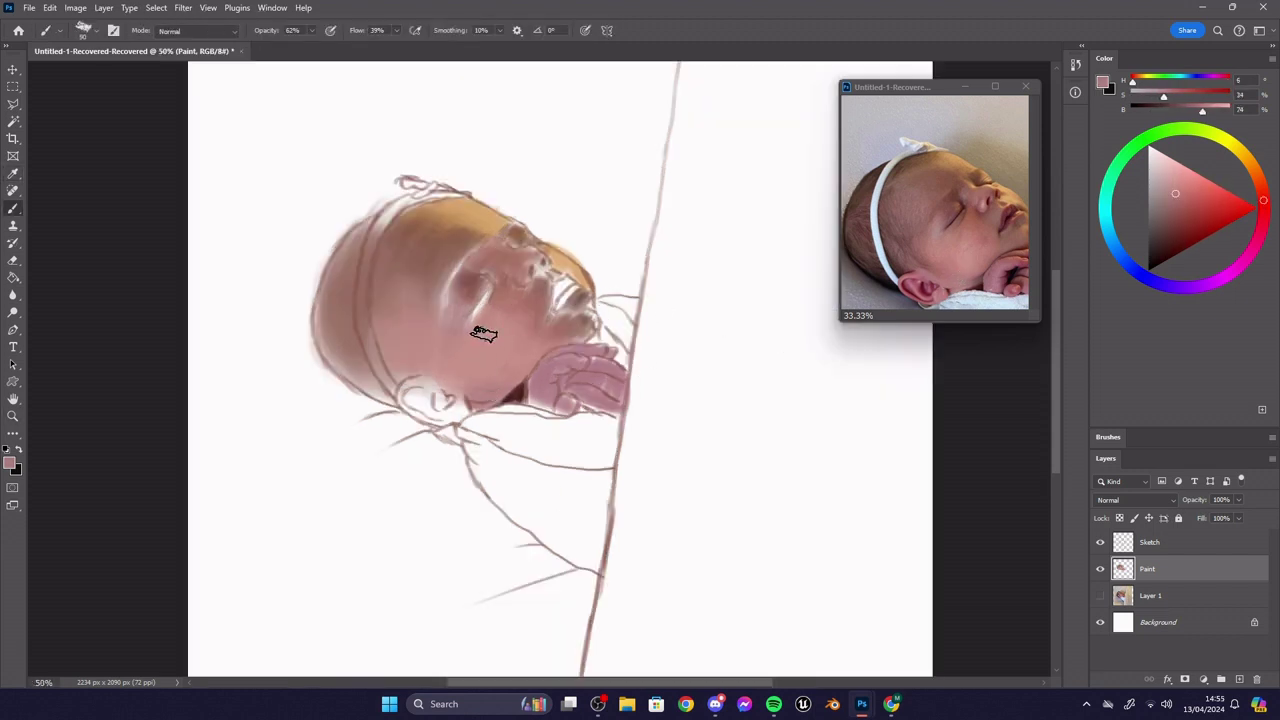
drag(486, 380, 432, 377)
- Shade the side of the nose and the area beside the eye with reddish skin tones sampled from the reference photo
alt+click(900, 208)
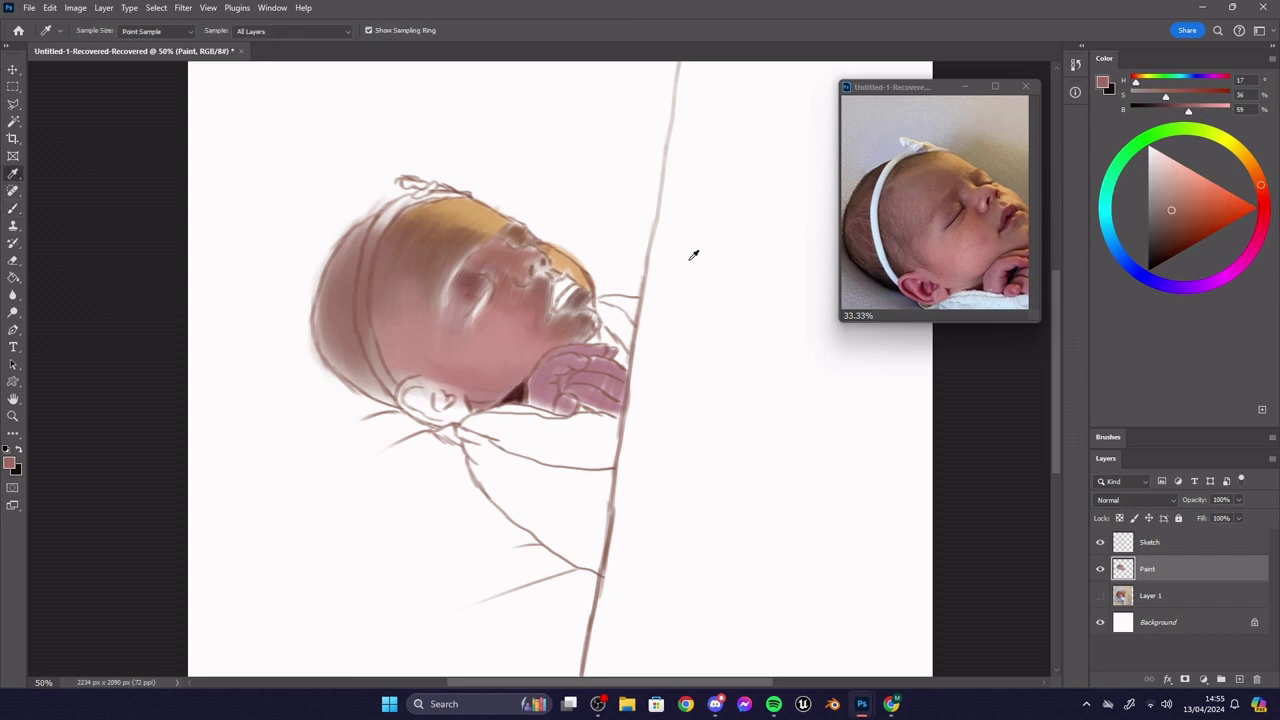
drag(542, 290, 522, 293)
alt+click(968, 197)
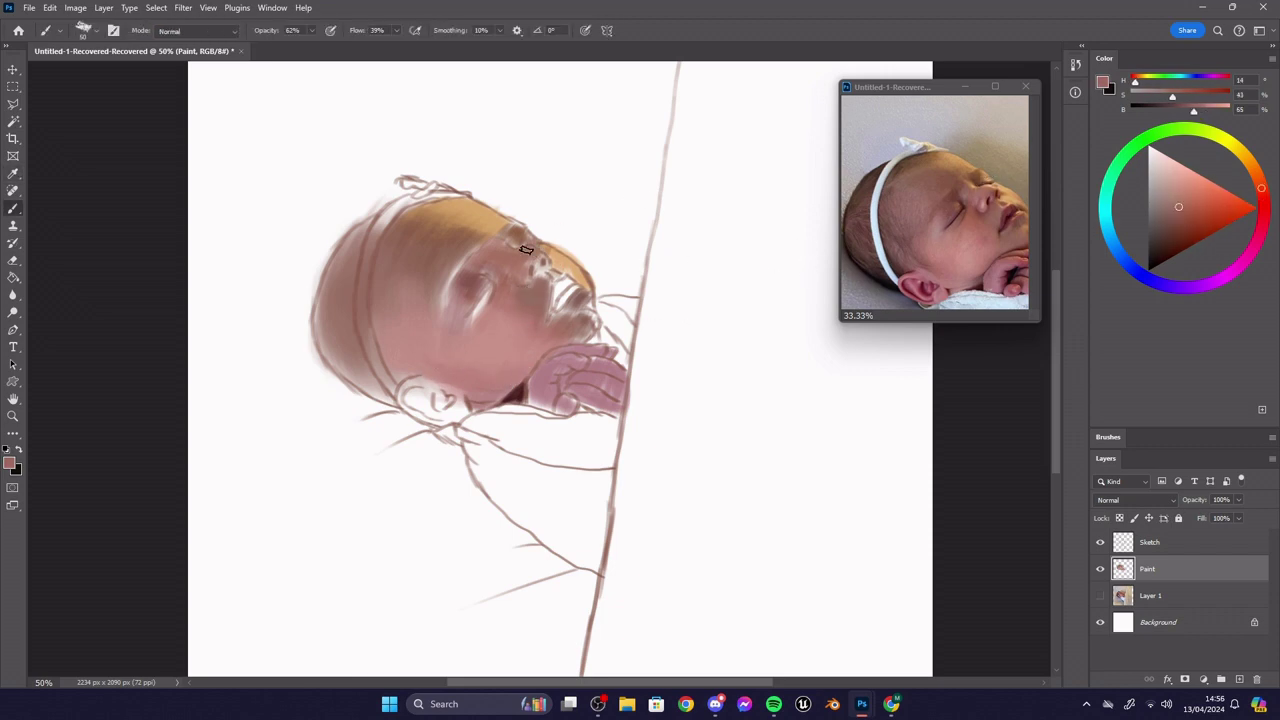
alt+click(990, 205)
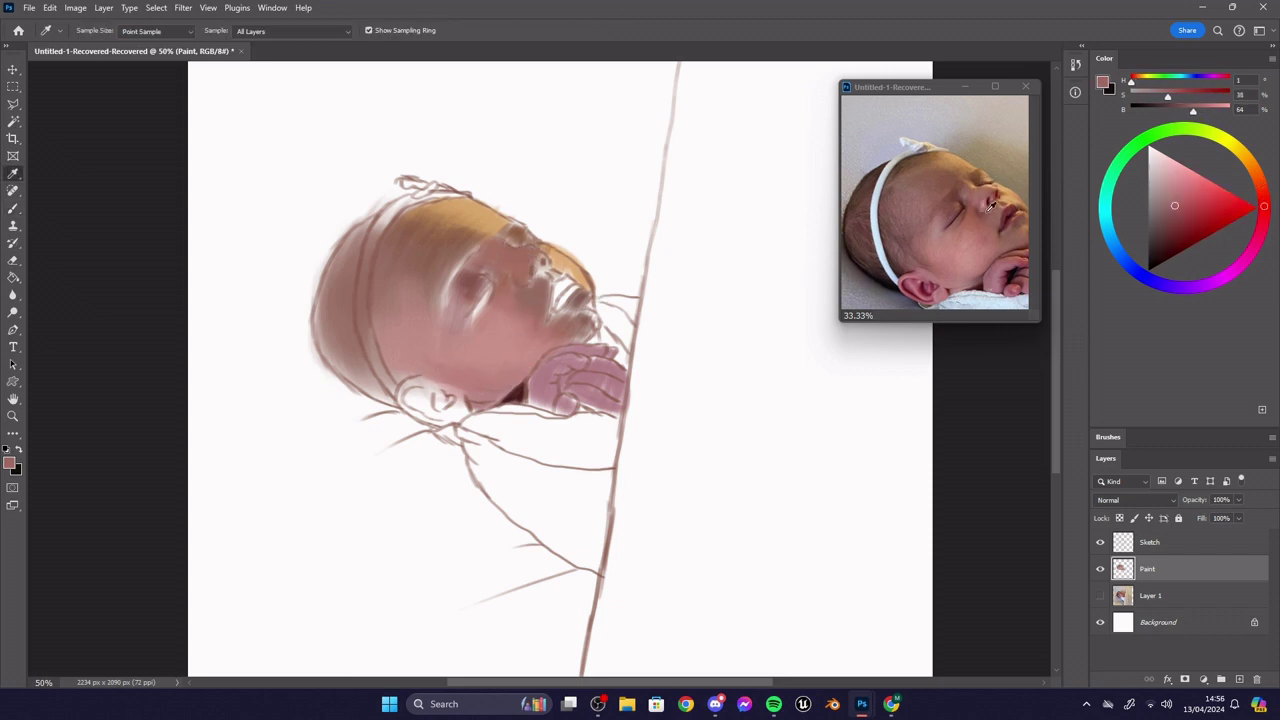
alt+click(980, 210)
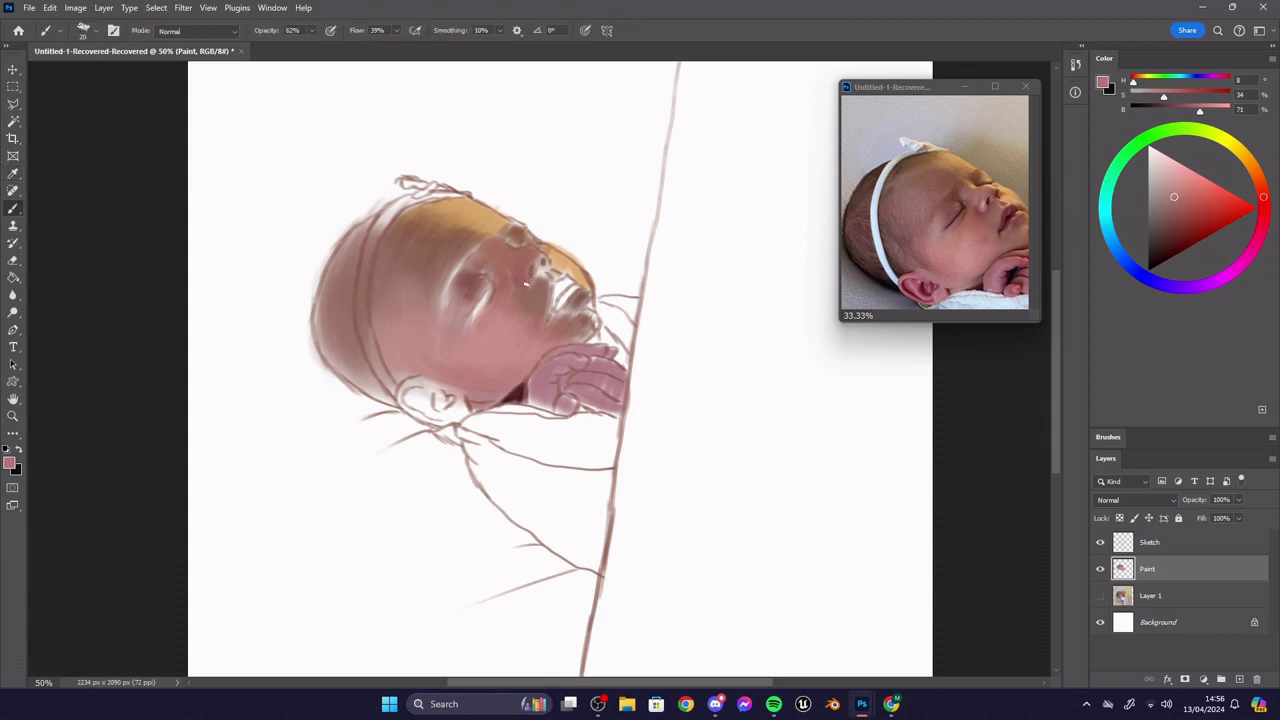
- Build up the nostril and nose bridge with pink and warm orange tones sampled from the reference photo and painting
alt+click(975, 205)
alt+click(524, 261)
alt+click(967, 209)
alt+click(532, 246)
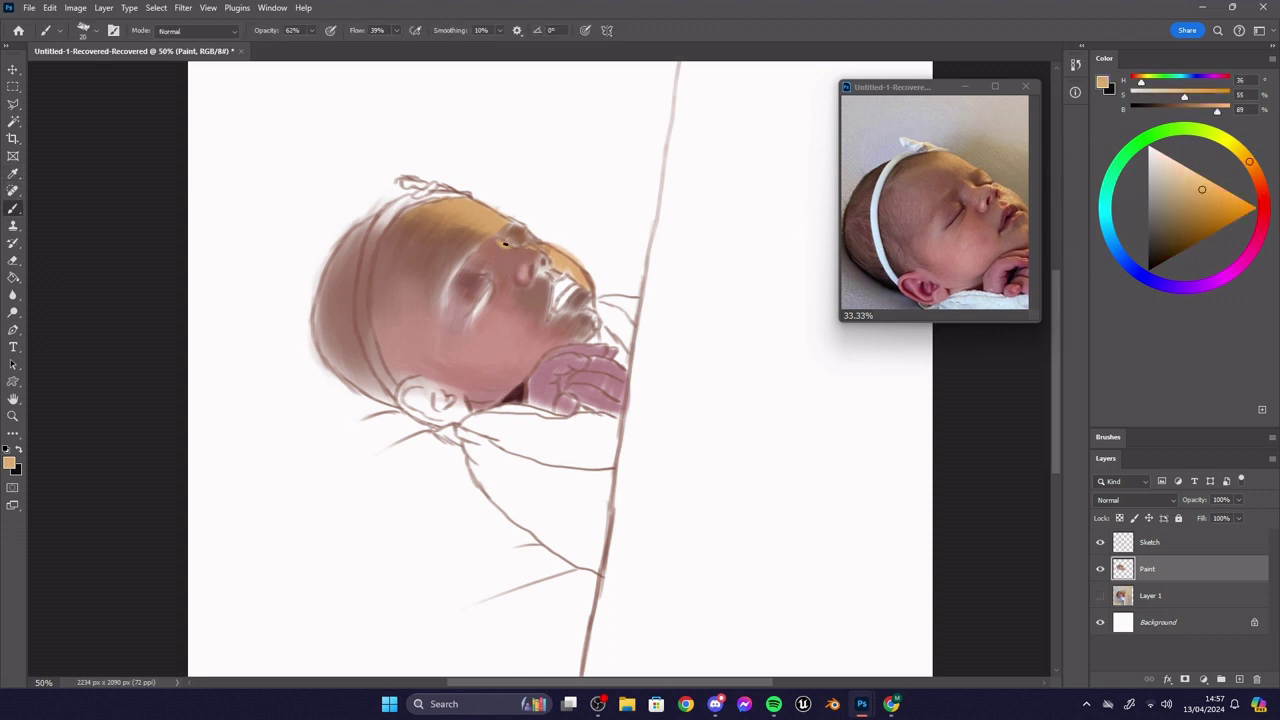
- Refine the nose edge, the inner brow and the cheek with sampled browns and pinks
alt+click(537, 260)
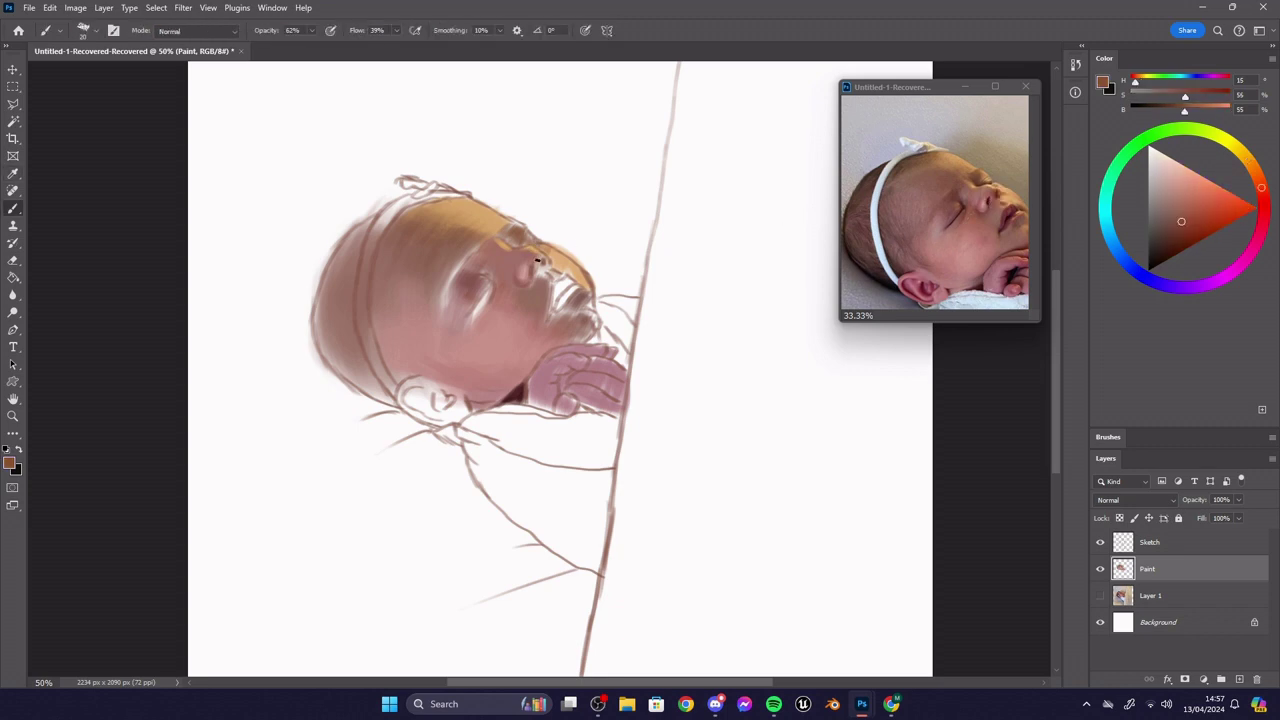
alt+click(493, 260)
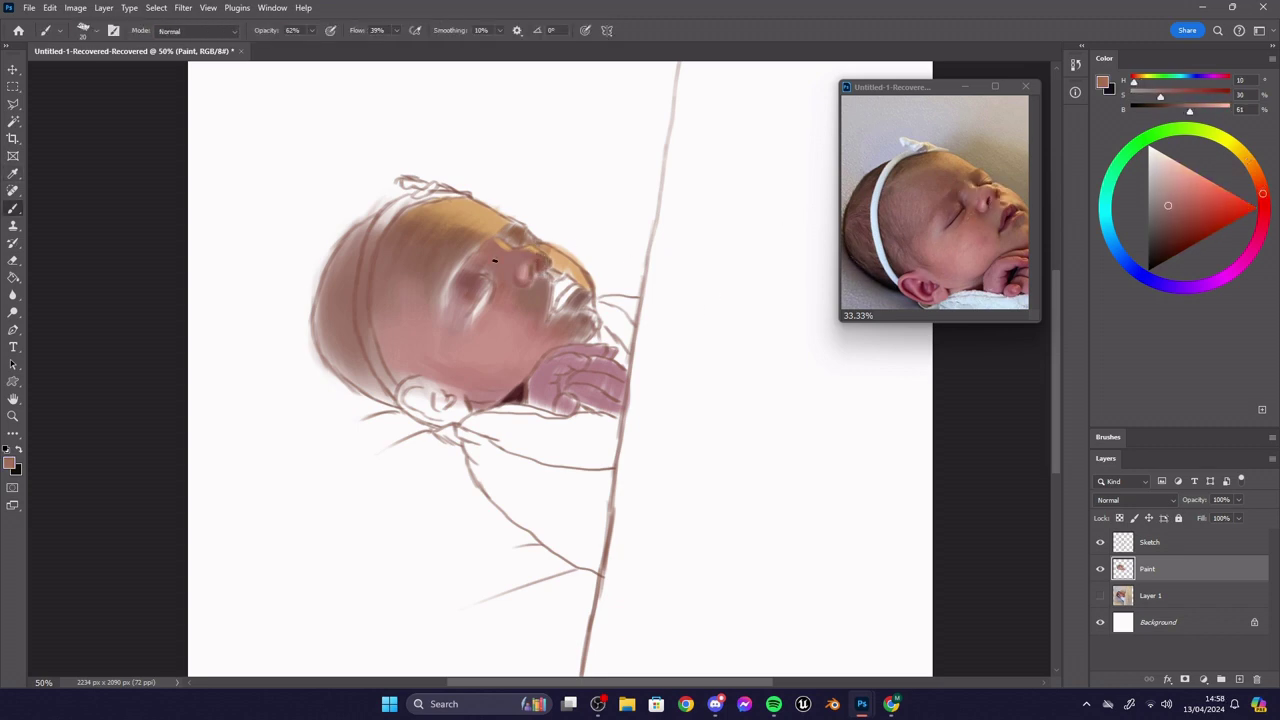
alt+click(575, 342)
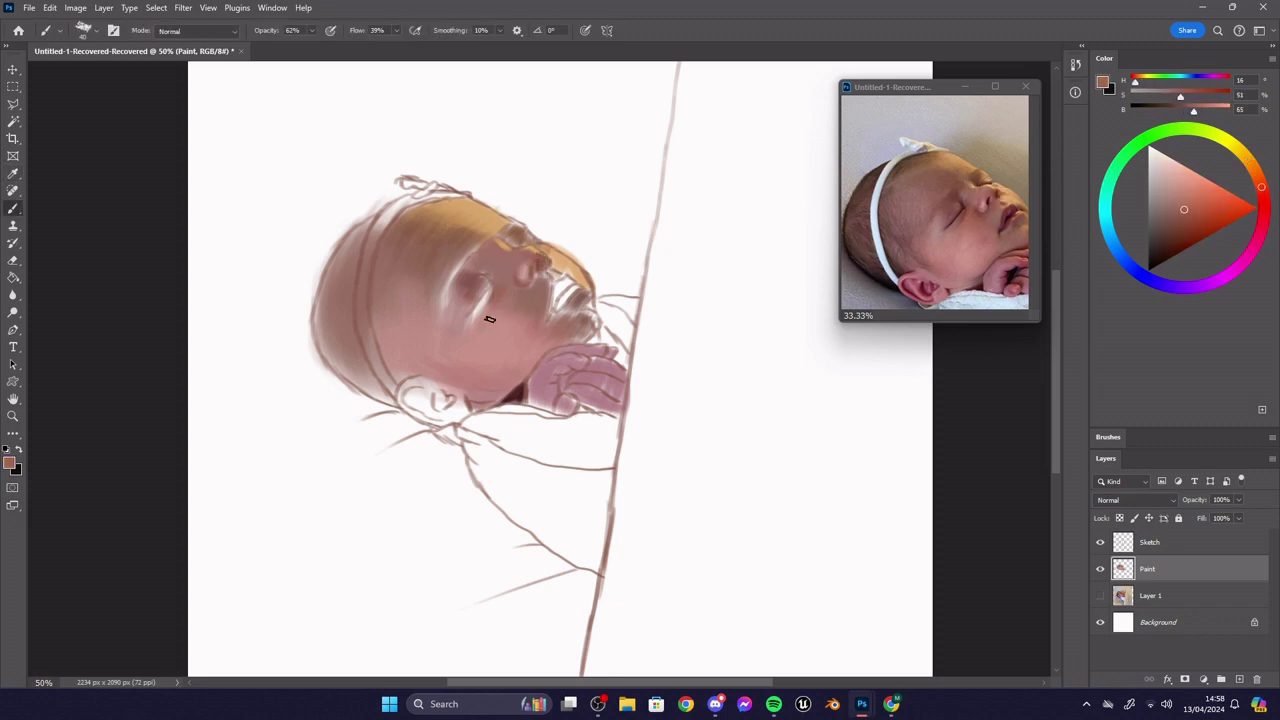
alt+click(508, 336)
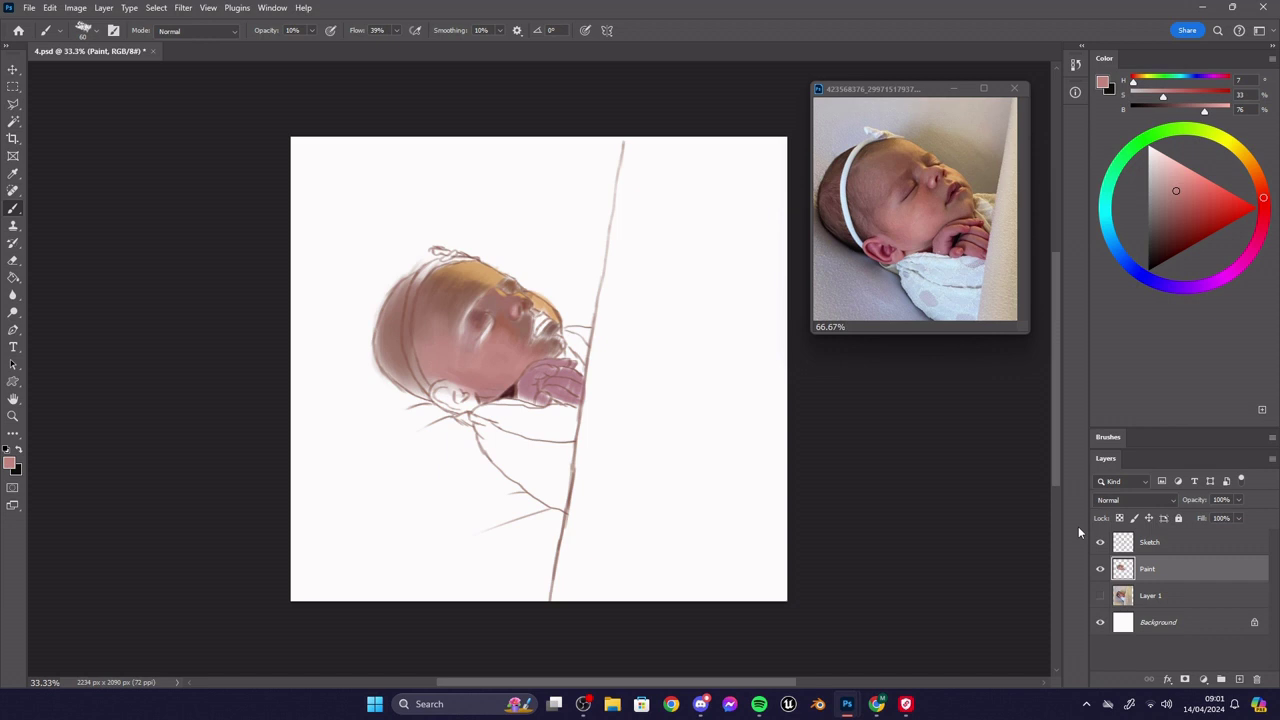
- Merge the Sketch and Paint layers into one layer
shift+click(1162, 545)
right_click(1162, 548)
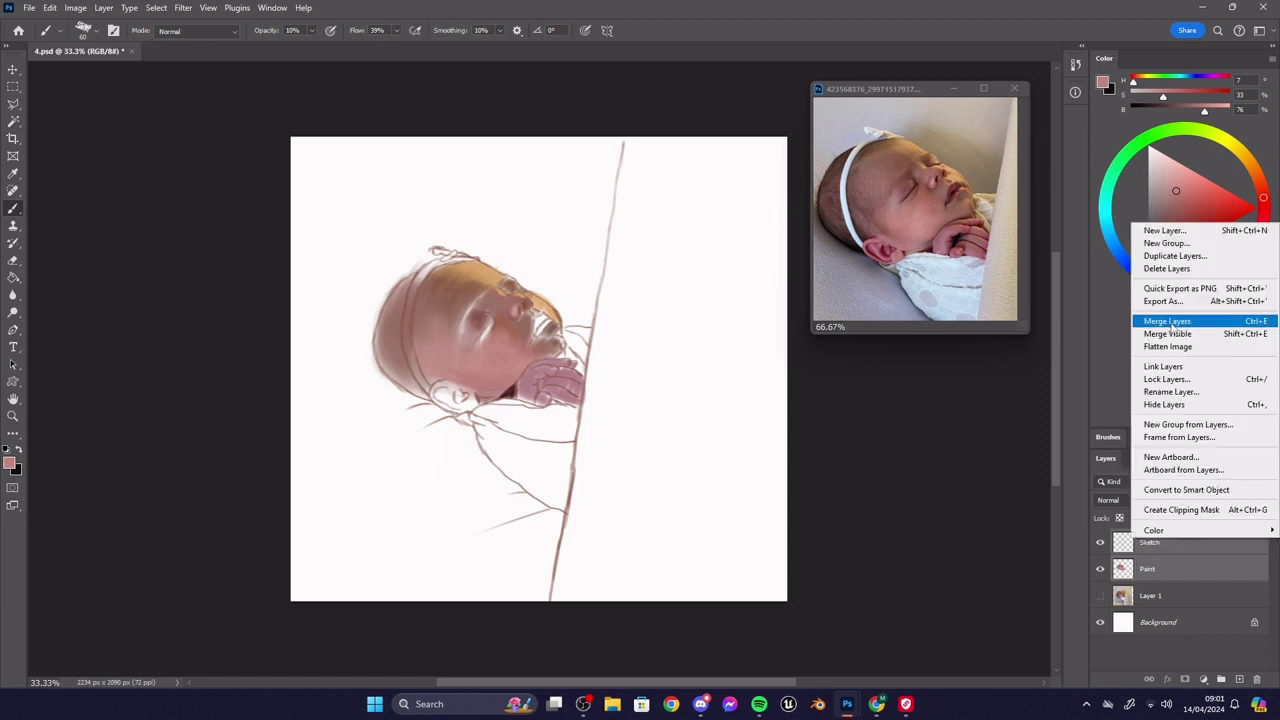
click(1166, 320)
- Paint the closed eye's socket and lid with a reddish brown matched to the reference photo
key(z)
click(511, 310)
key(b)
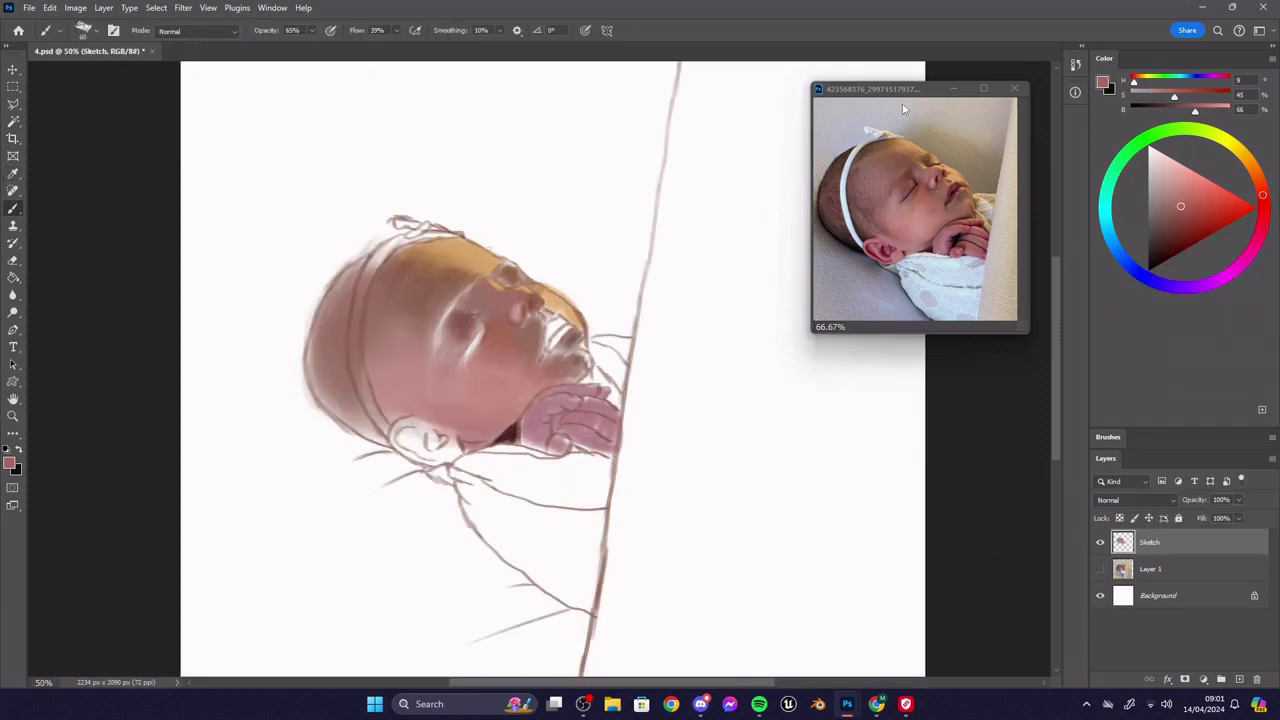
key(z)
click(912, 180)
alt+click(786, 380)
click(786, 380)
click(458, 311)
key(b)
alt+click(464, 322)
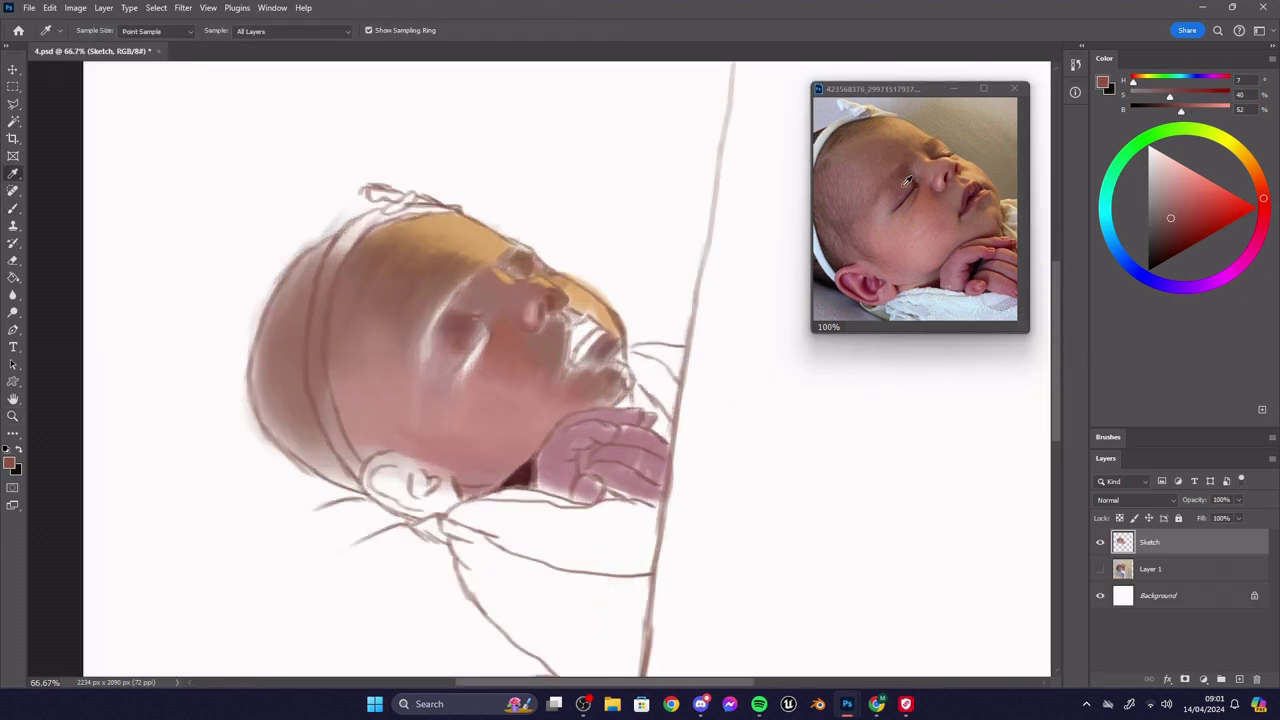
mouse_move(480, 312)
mouse_down()
mouse_move(461, 321)
mouse_move(453, 363)
mouse_up()
- Darken the upper eyelid and its inner corner with browns sampled from the painting and the reference photo
alt+click(472, 370)
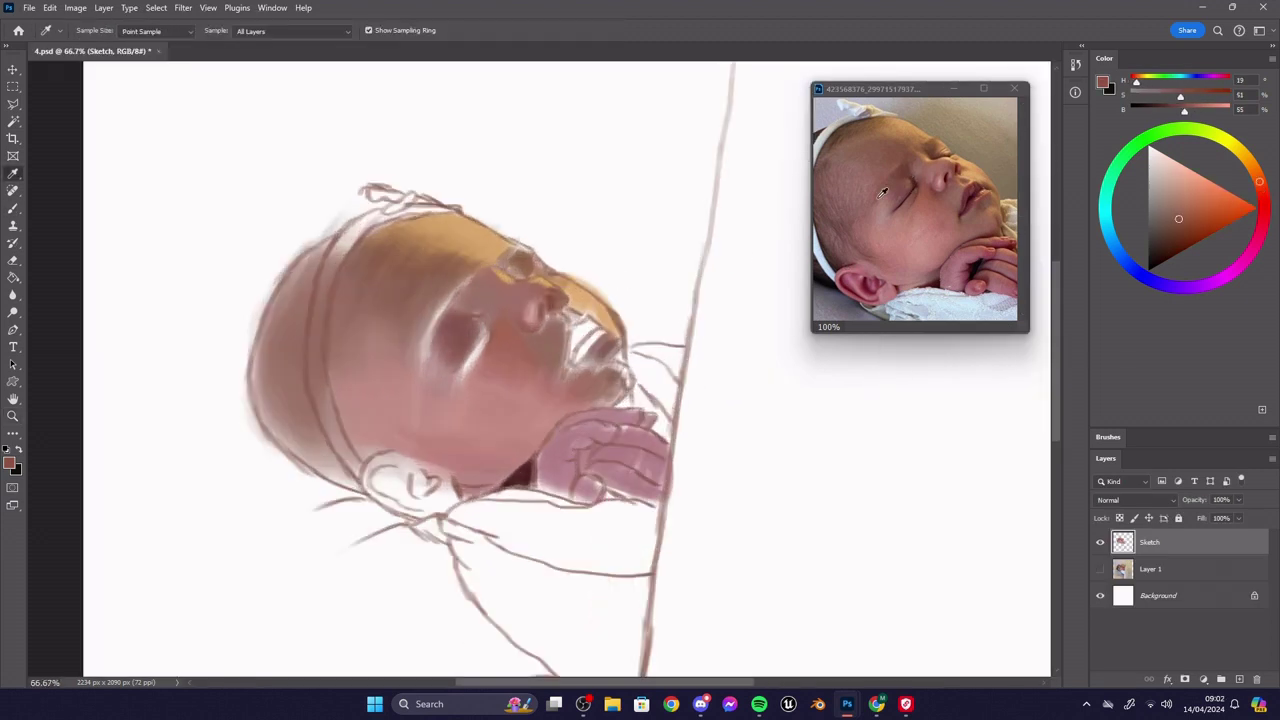
alt+click(448, 324)
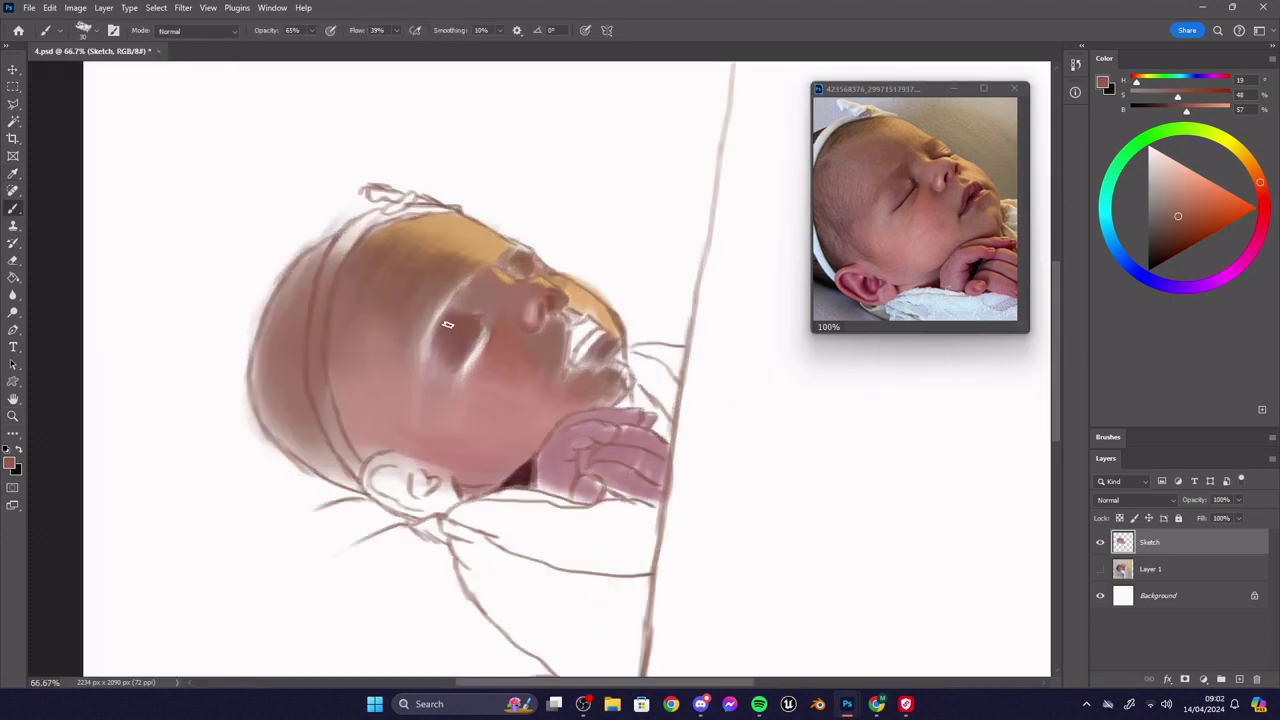
alt+click(904, 190)
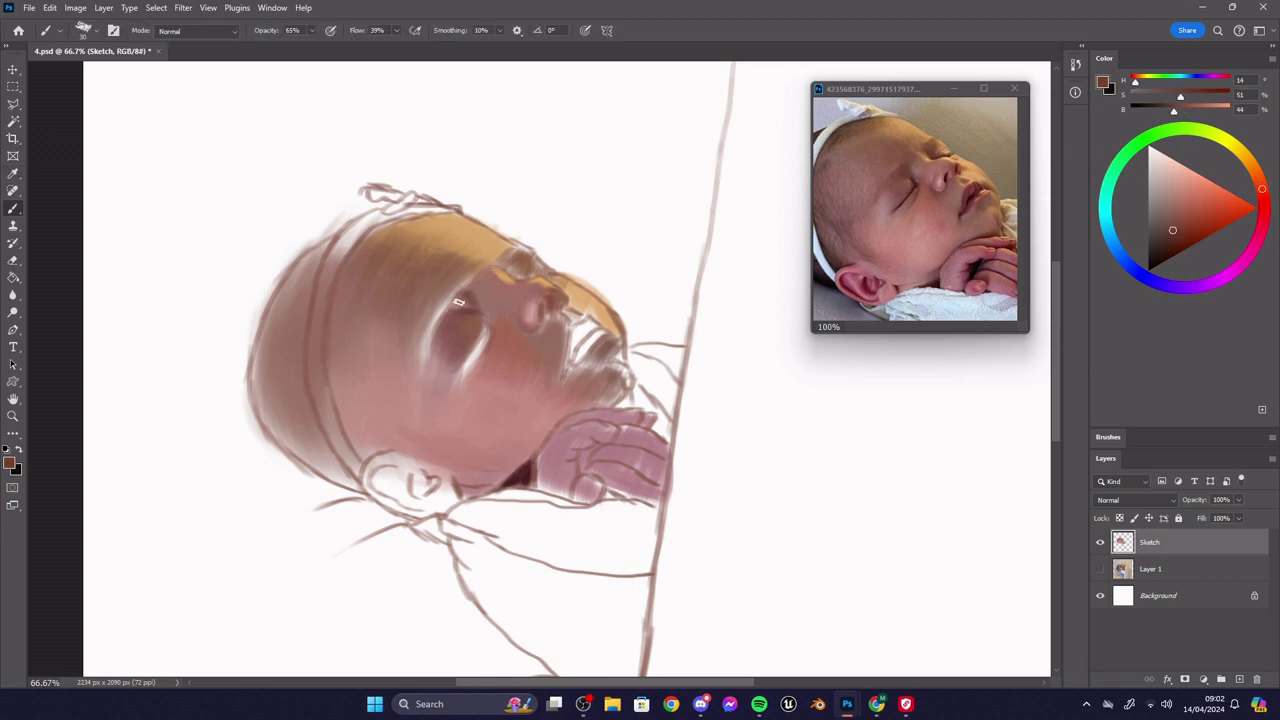
drag(469, 308, 445, 320)
- Cover the white highlight along the lower edge of the closed eye with a sampled skin tone
alt+click(466, 366)
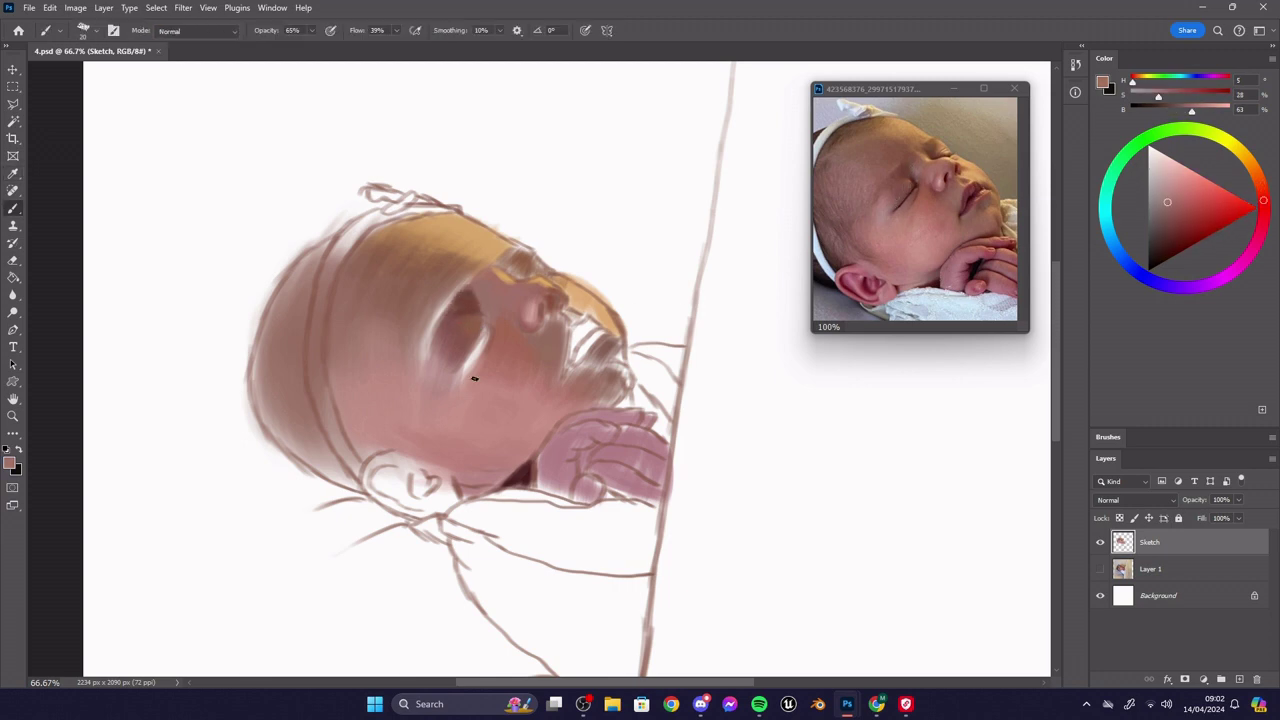
alt+click(896, 208)
drag(486, 336, 459, 383)
- Draw the dark brown lash line and lid crease of the closed eye with a smaller brush
alt+click(914, 190)
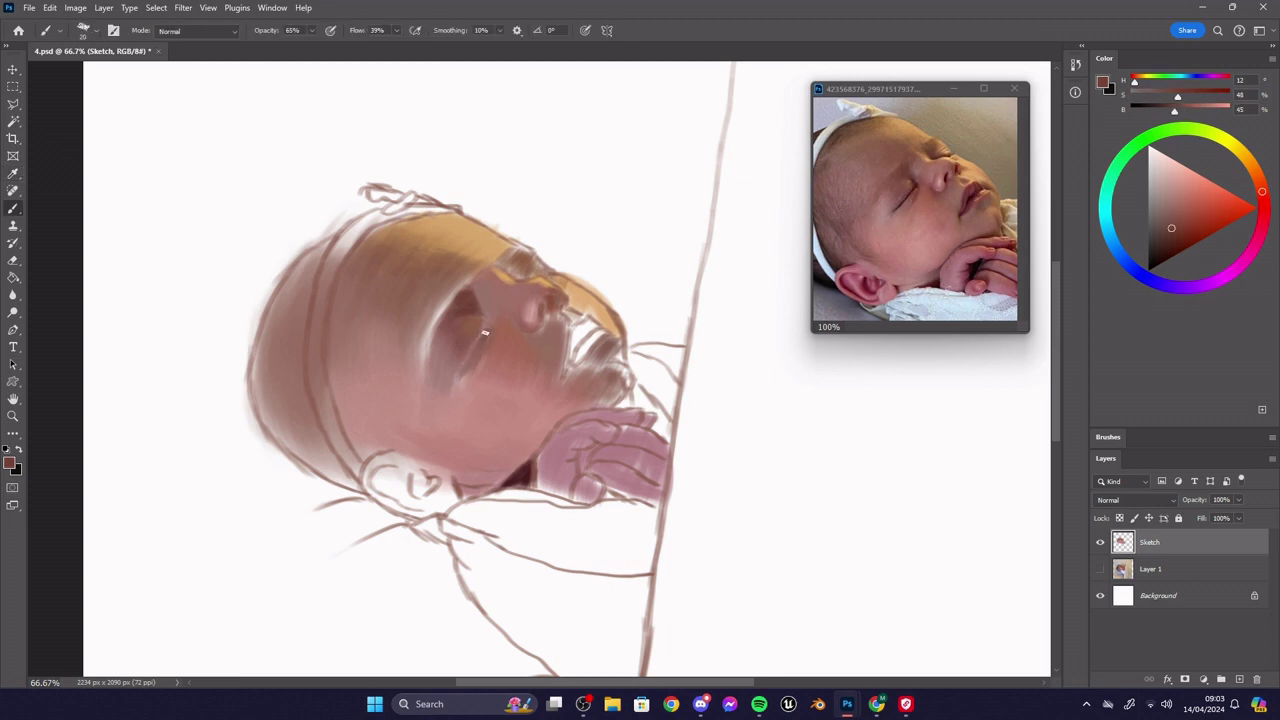
alt+click(916, 188)
key(bracketleft)
drag(486, 325, 454, 379)
drag(483, 325, 467, 316)
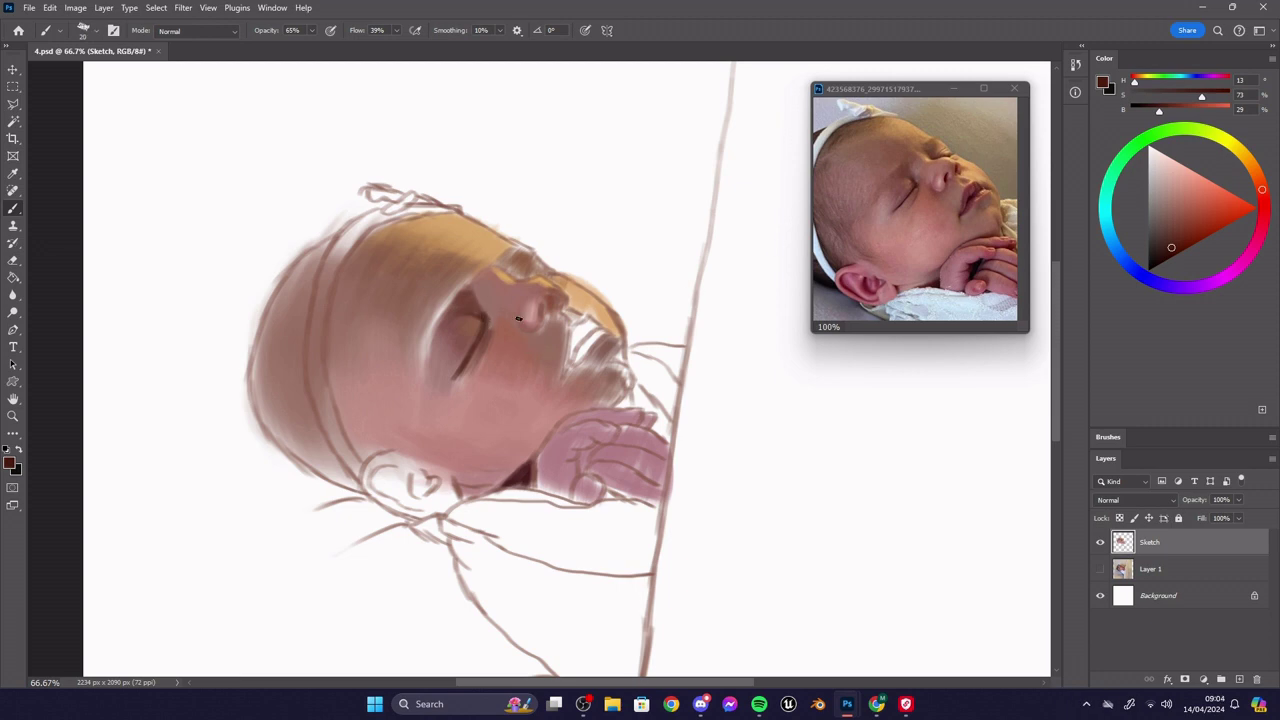
- Blend the brow and inner eye corner into the nose bridge with sampled browns, using a size 25 brush
alt+click(487, 309)
key(bracketright)
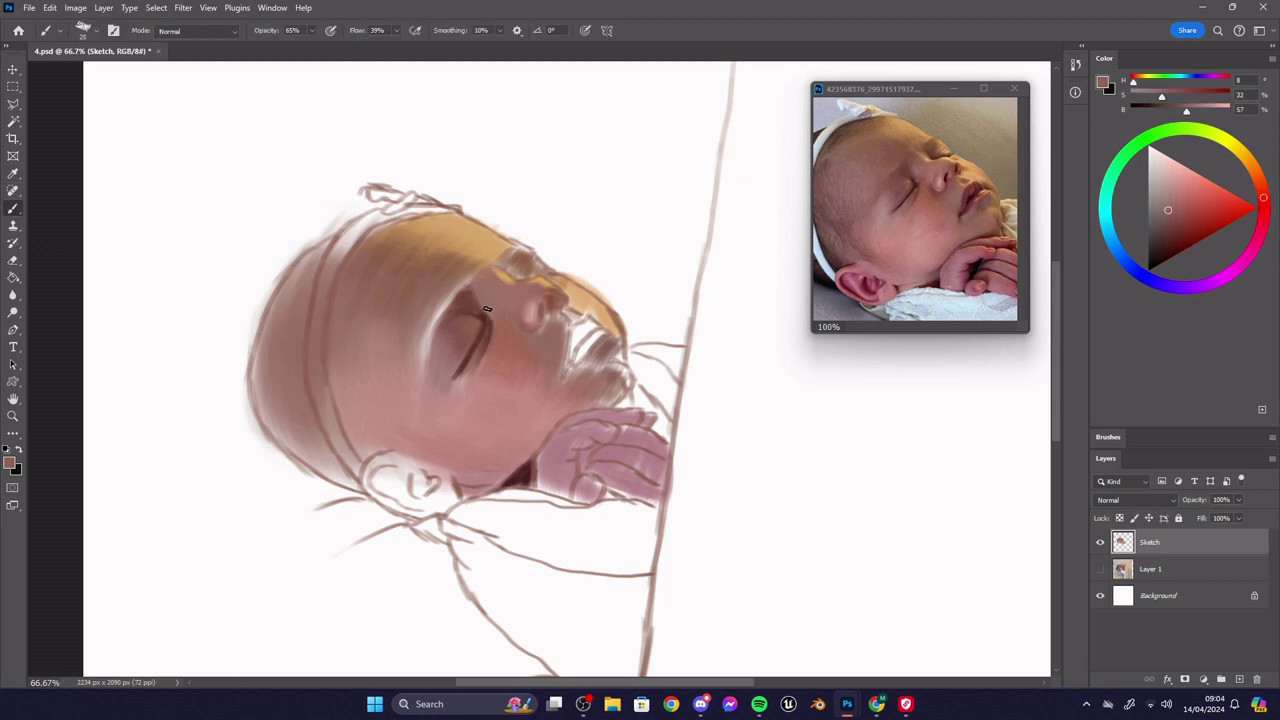
alt+click(481, 300)
alt+click(494, 271)
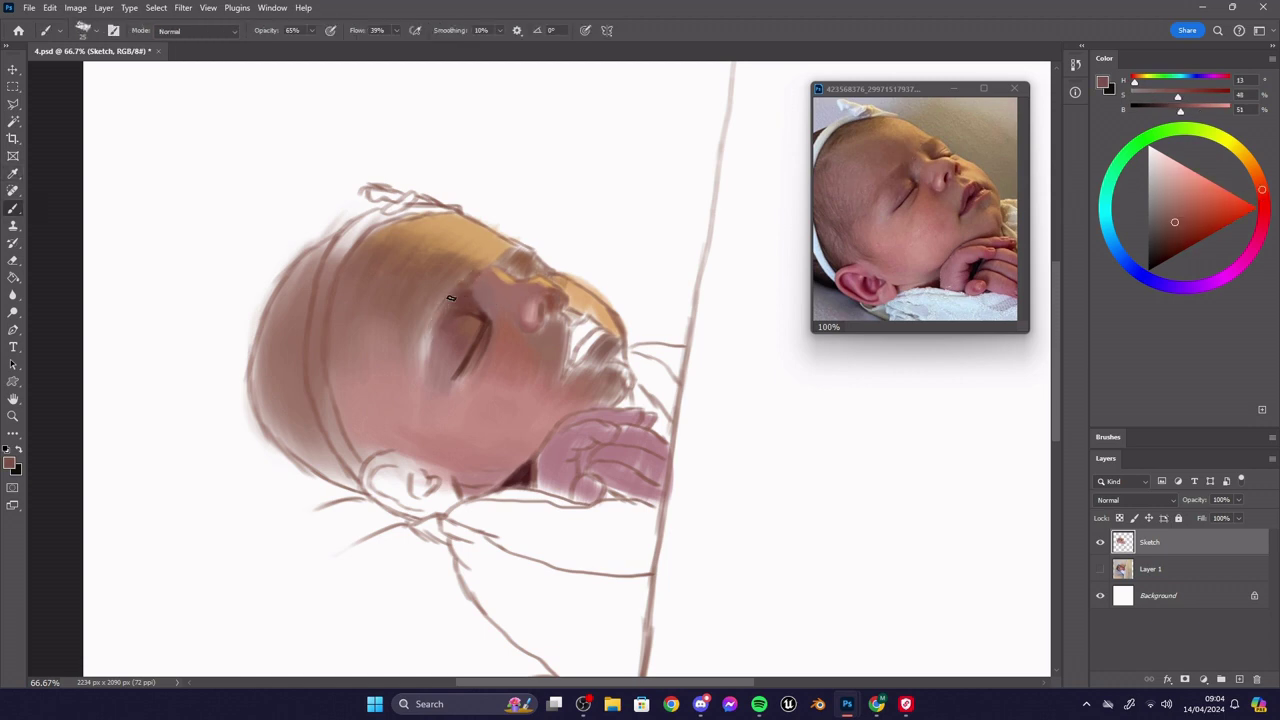
alt+click(486, 280)
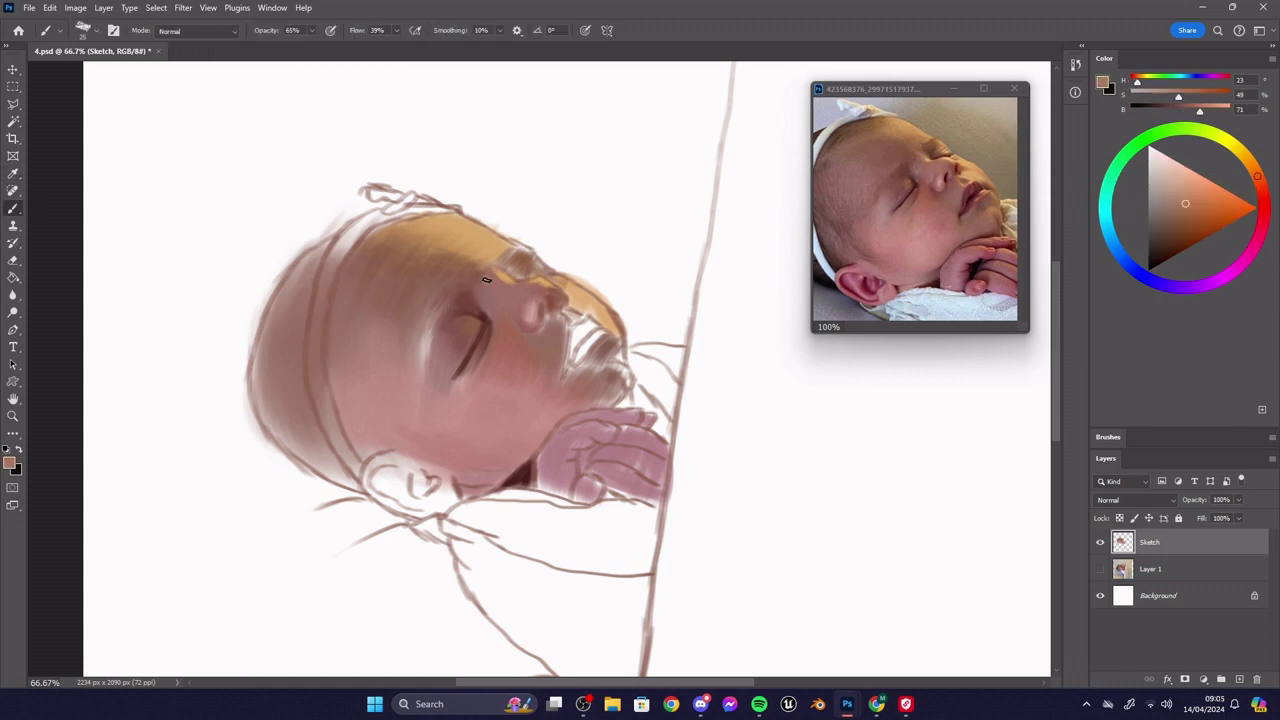
- Blend the forehead into the brow with a warm brown sampled from the reference photo, varying the brush size
alt+click(897, 150)
key(bracketright)
key(bracketright)
key(bracketright)
key(bracketright)
key(bracketright)
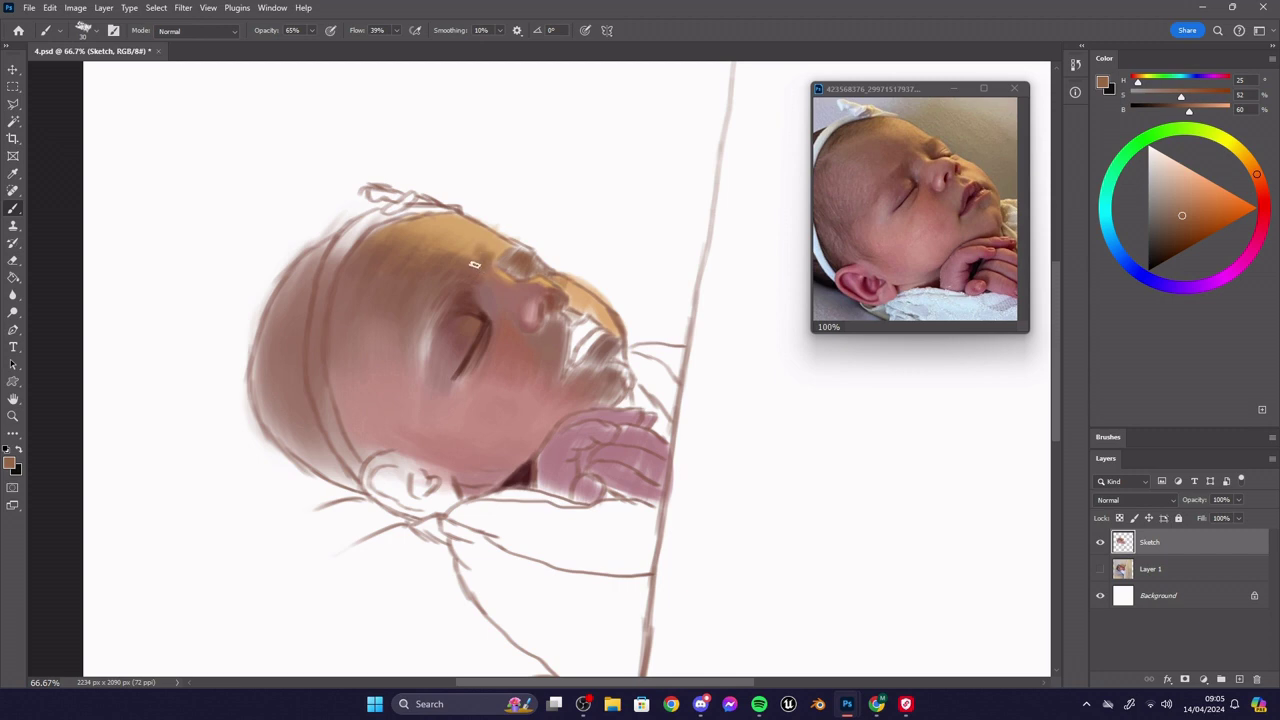
key(bracketleft)
key(bracketleft)
key(bracketleft)
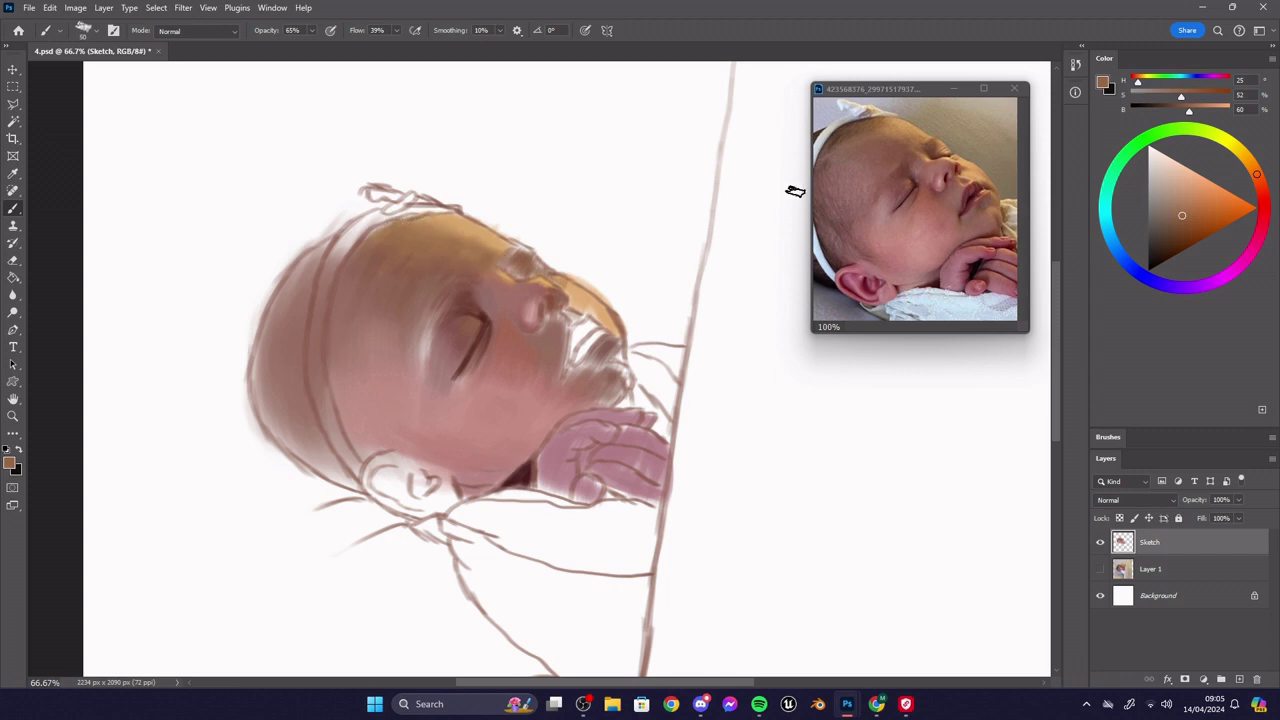
- Cover the pale gap around the outer eyelid and soften the skin beneath the lash line with sampled tones
alt+click(451, 298)
mouse_move(451, 298)
mouse_down()
mouse_move(422, 360)
mouse_move(437, 314)
mouse_up()
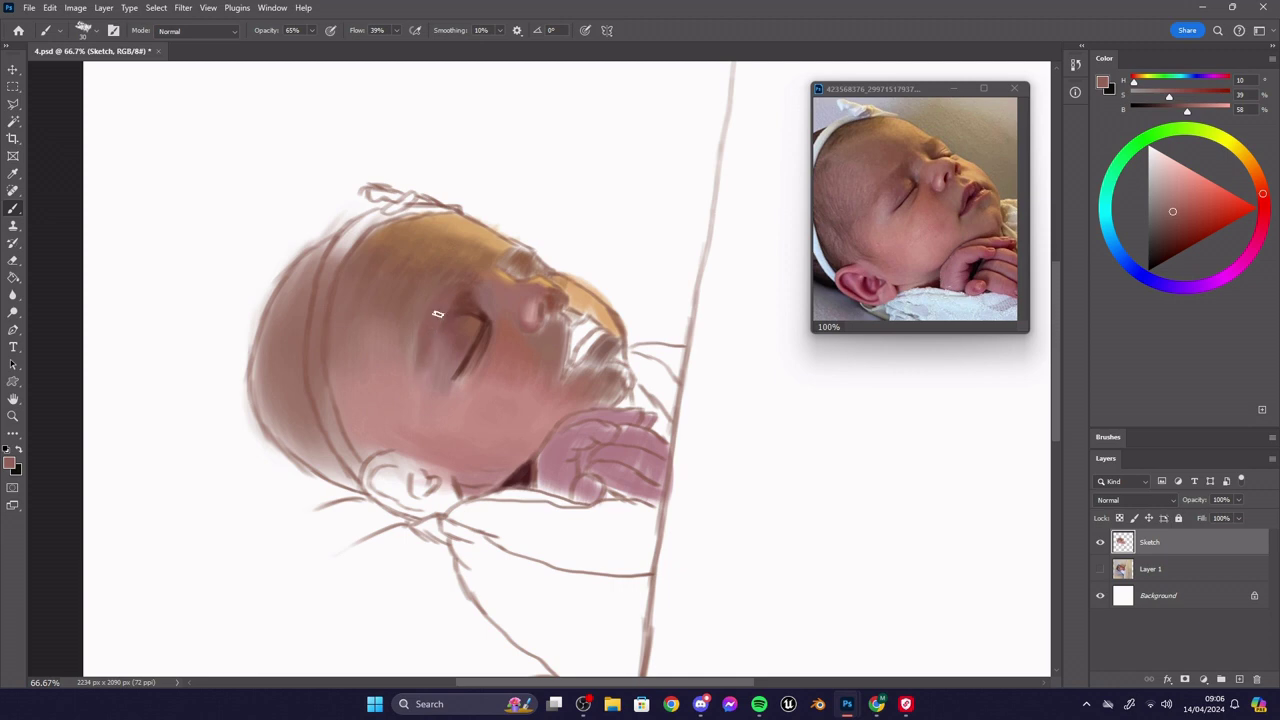
alt+click(850, 259)
drag(480, 340, 464, 391)
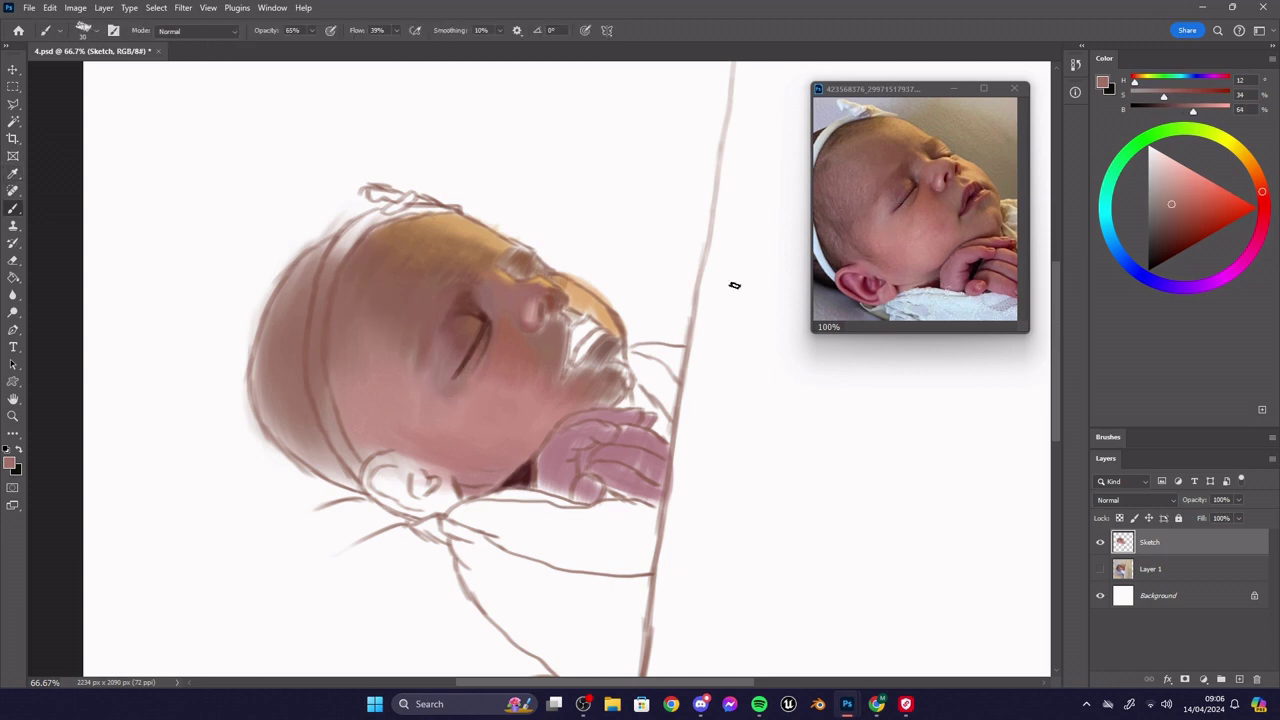
- Smooth the cheek, outer eye area and jaw edge with sampled pinks, using a smaller brush for the finer areas
alt+click(448, 365)
alt+click(443, 449)
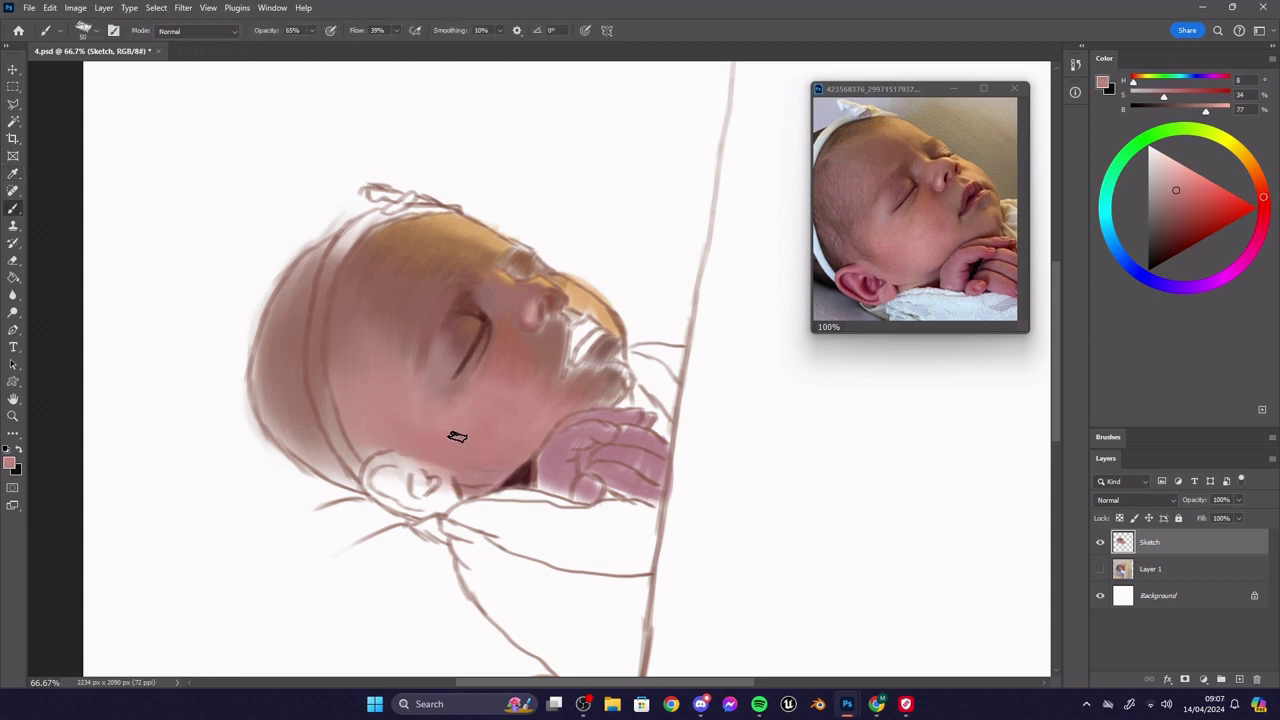
alt+click(450, 341)
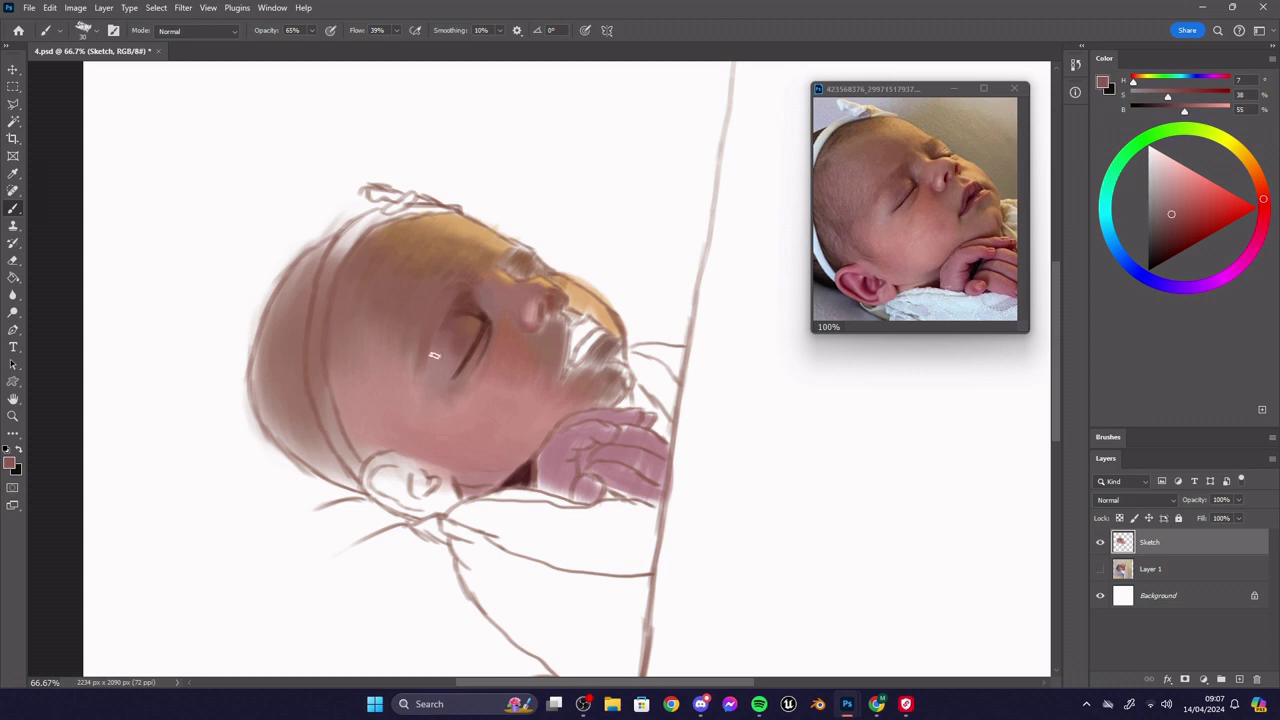
key(bracketleft)
alt+click(626, 341)
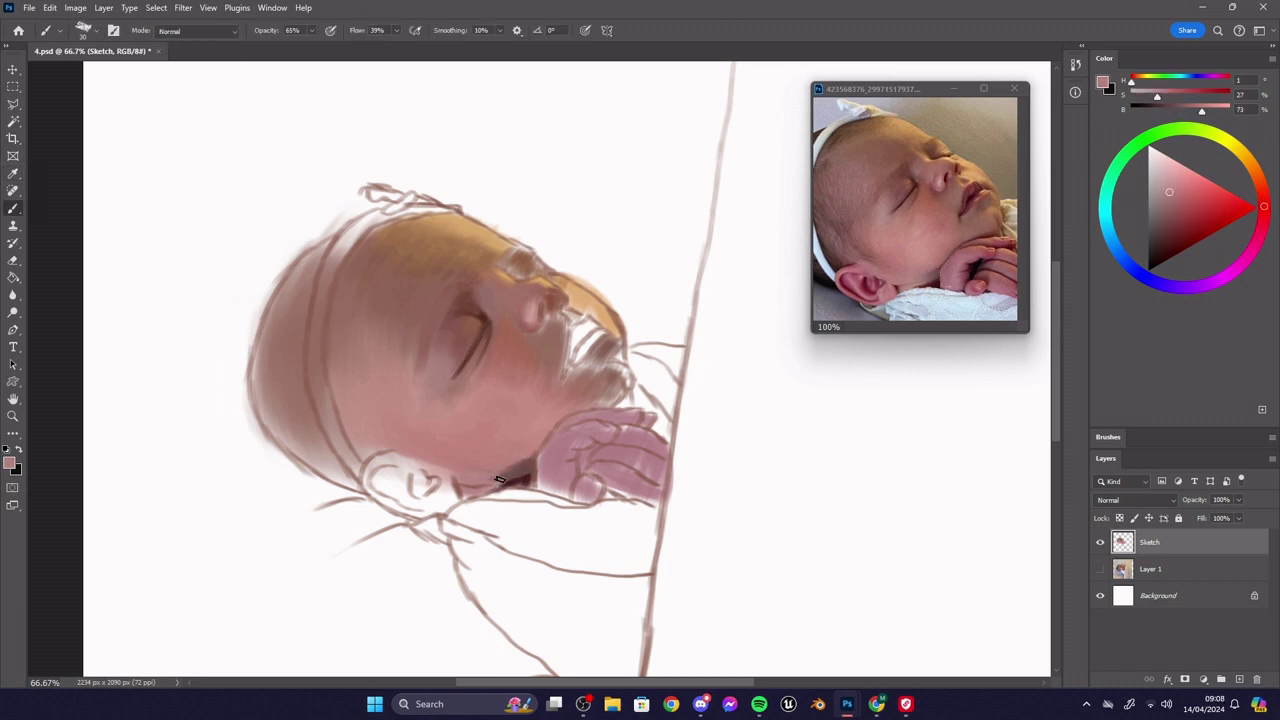
- Refine the shadow beneath the jaw with sampled pinks and a dark red, using brush sizes 20 and 25
alt+click(907, 292)
alt+click(906, 296)
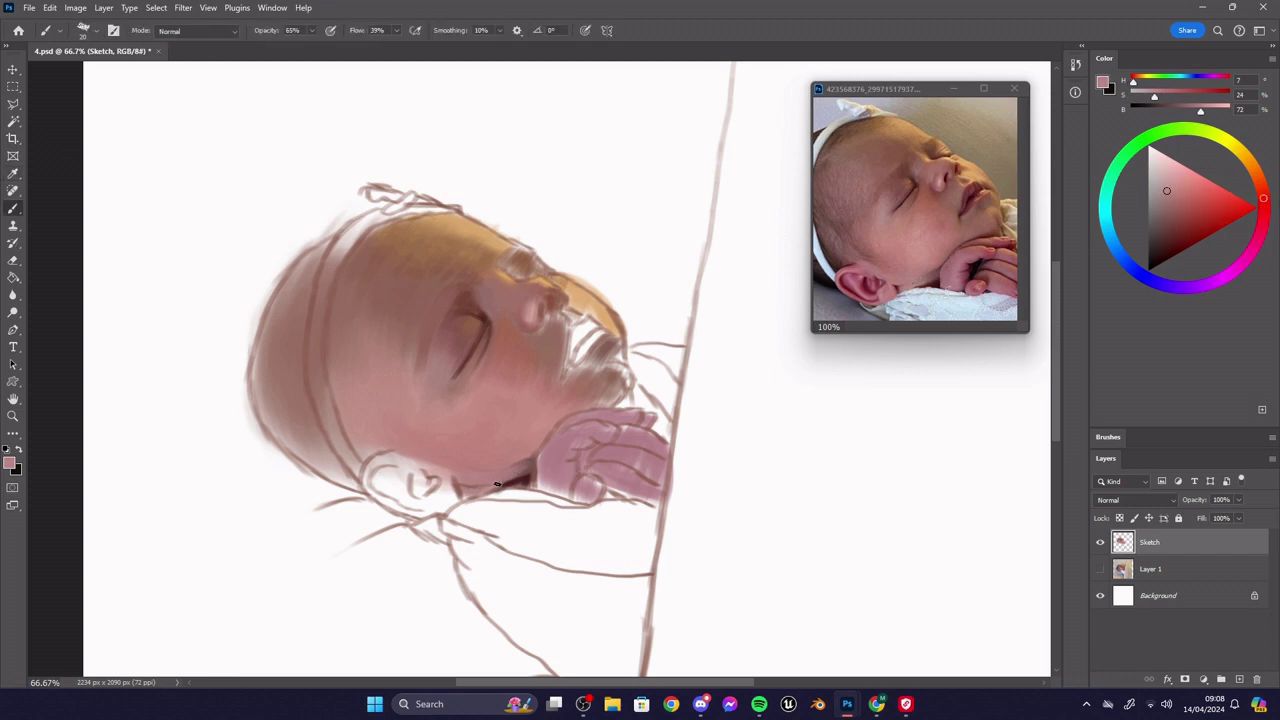
alt+click(841, 287)
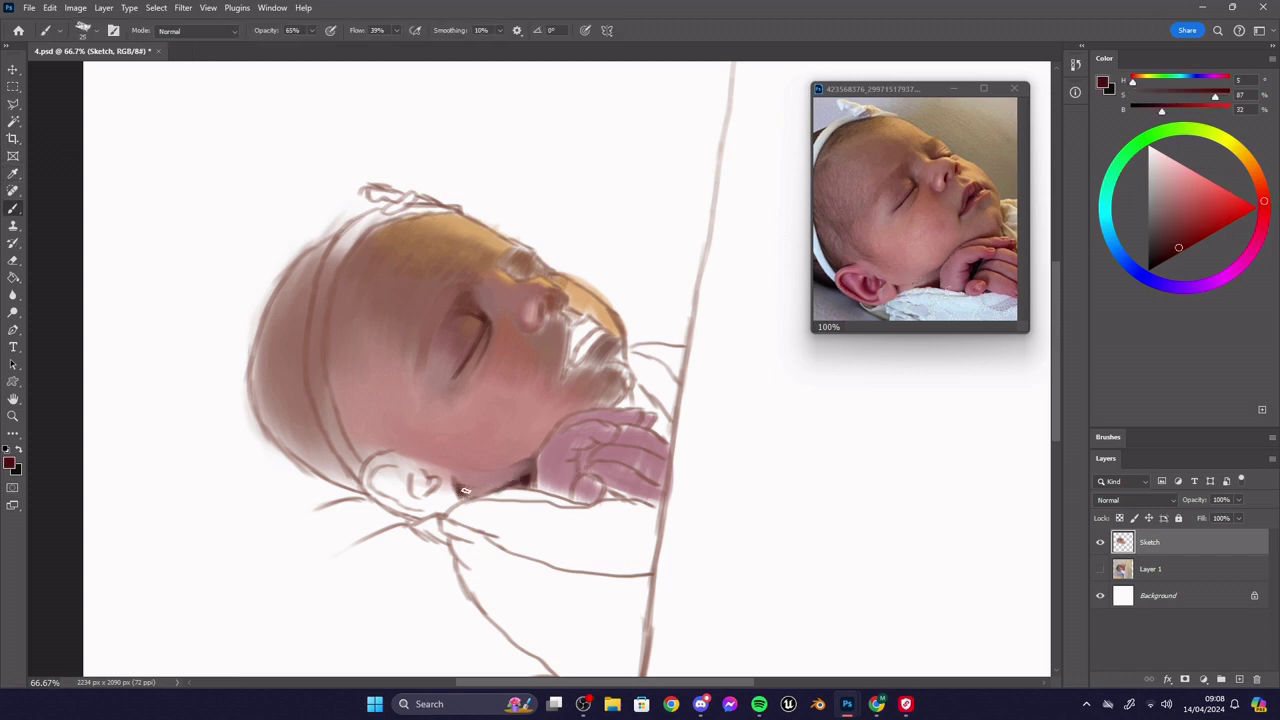
- Smooth the cheek from the nose down to the jaw with sampled pinks, using a size 45 brush
alt+click(922, 240)
key(bracketright)
key(bracketright)
key(bracketright)
key(bracketright)
key(bracketright)
key(bracketright)
key(bracketright)
key(bracketright)
key(bracketright)
mouse_move(497, 417)
mouse_down()
mouse_move(466, 404)
mouse_move(484, 429)
mouse_up()
alt+click(527, 375)
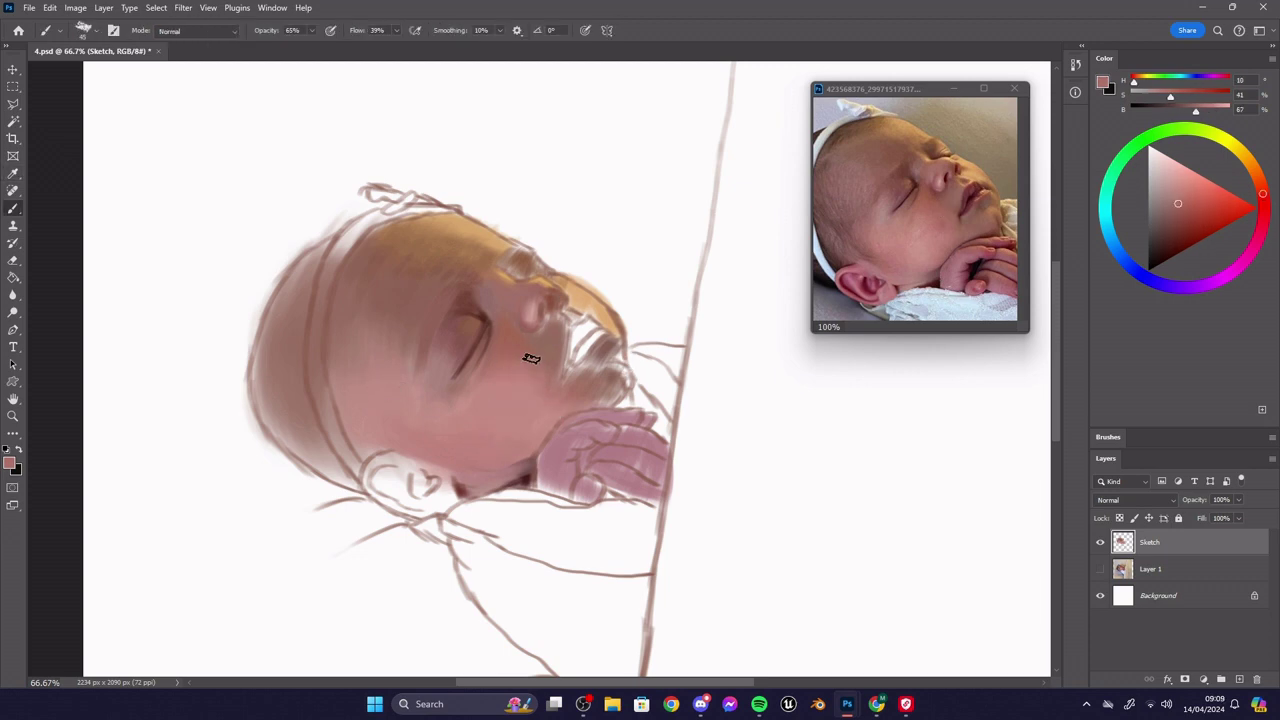
alt+click(931, 194)
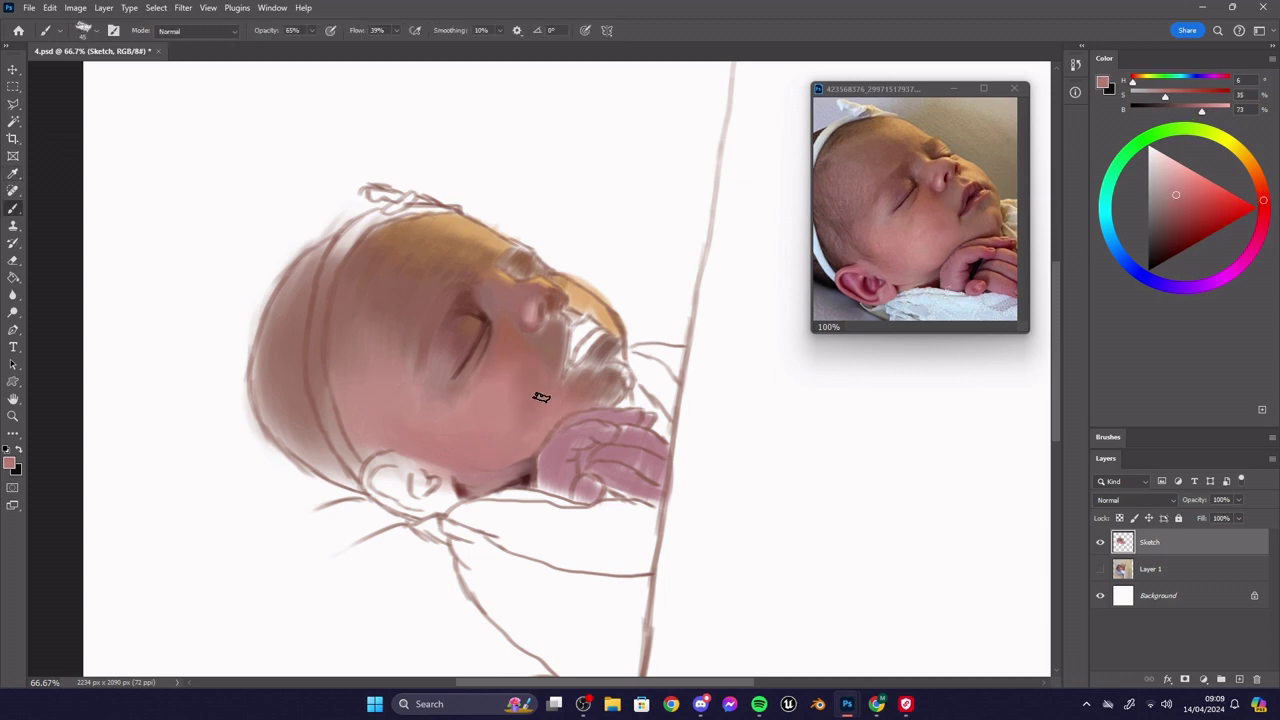
alt+click(493, 408)
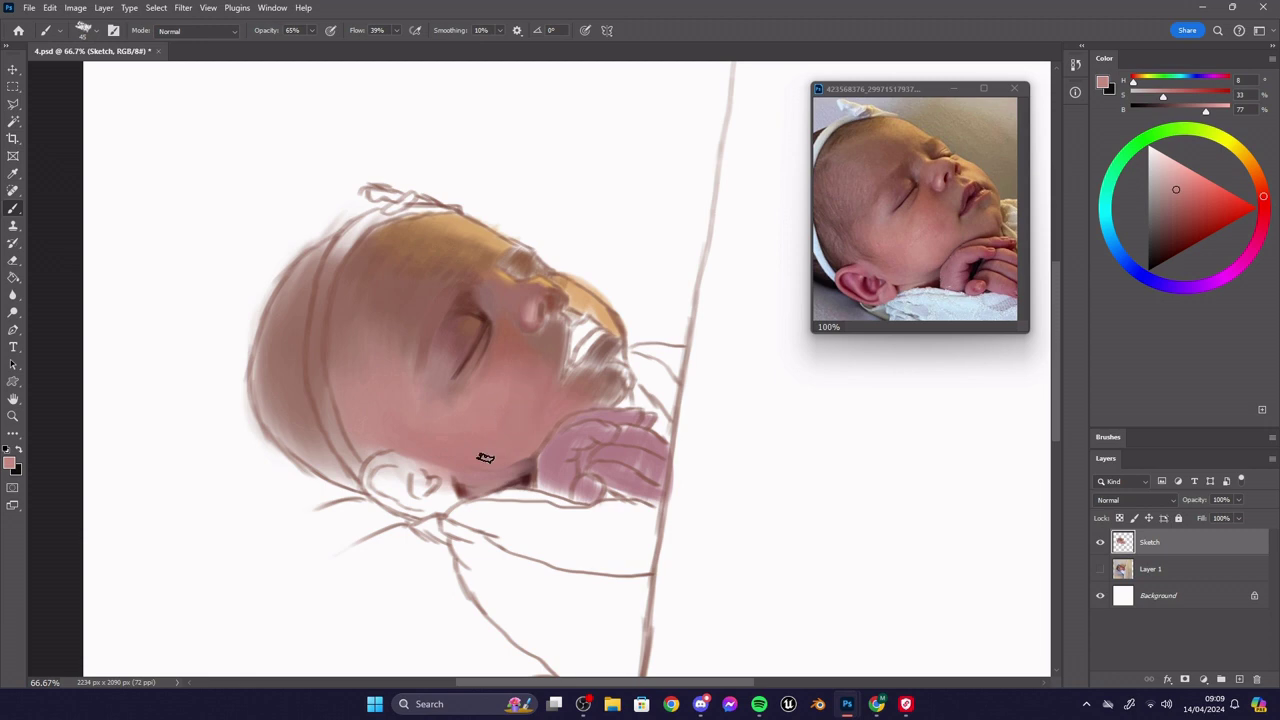
- Paint the near nostril with a dark red sampled from the reference photo and soften its edges with reddish browns
alt+click(960, 189)
alt+click(561, 316)
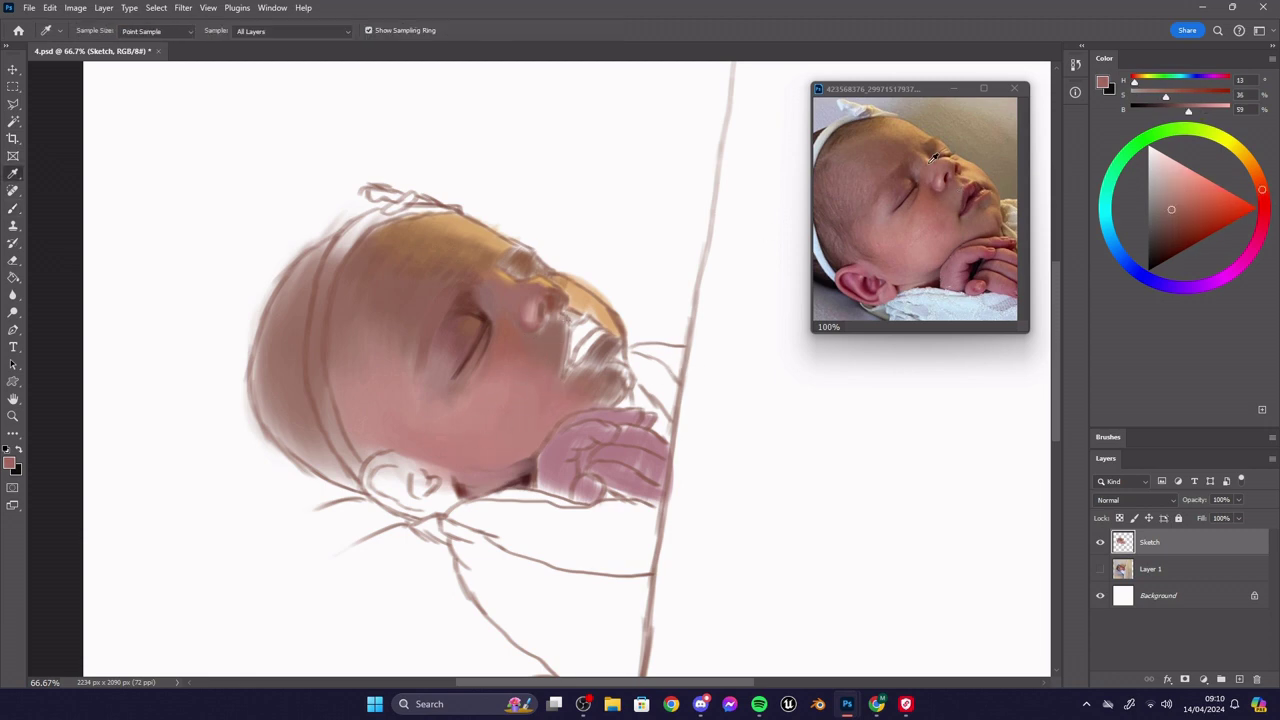
alt+click(955, 170)
alt+click(951, 174)
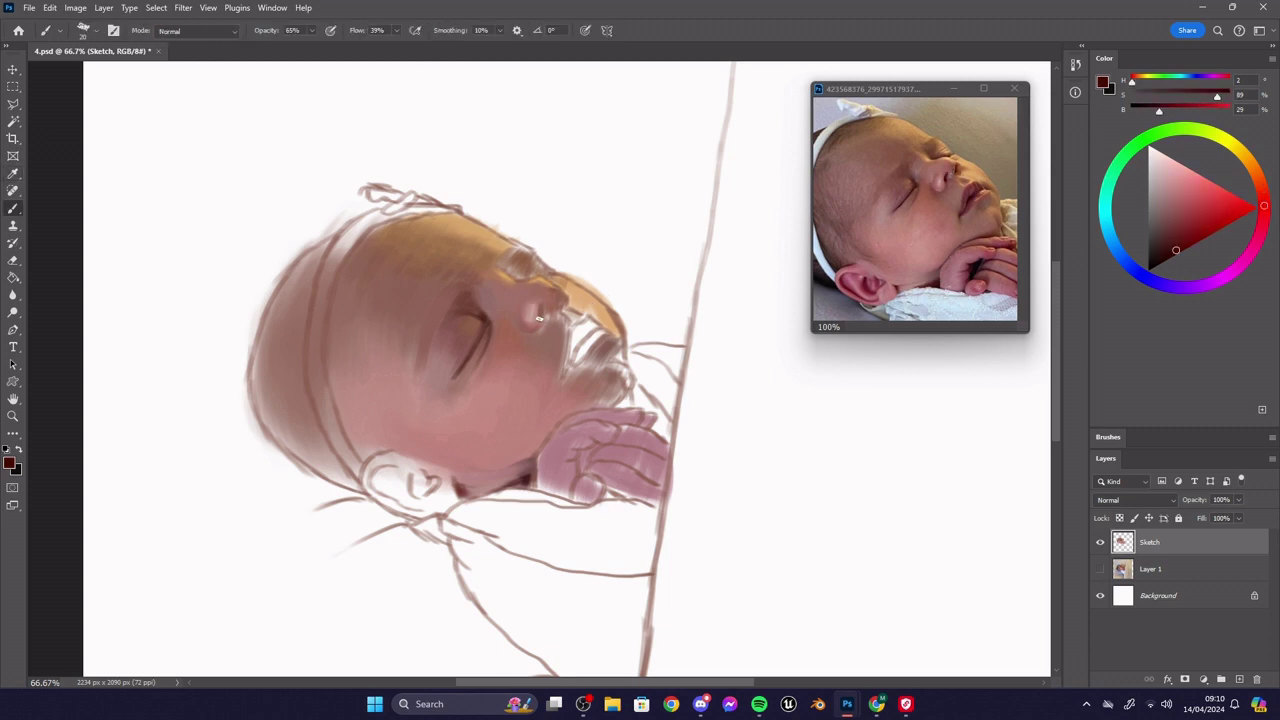
alt+click(560, 312)
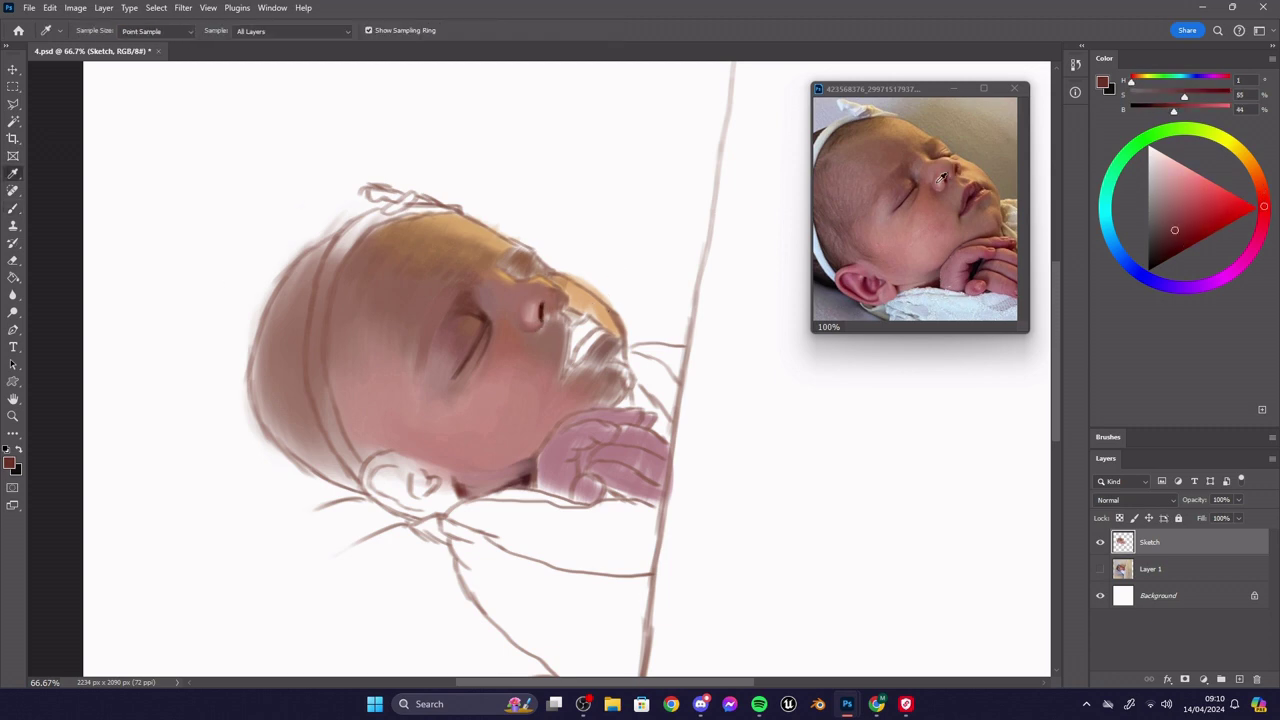
click(542, 308)
alt+click(545, 320)
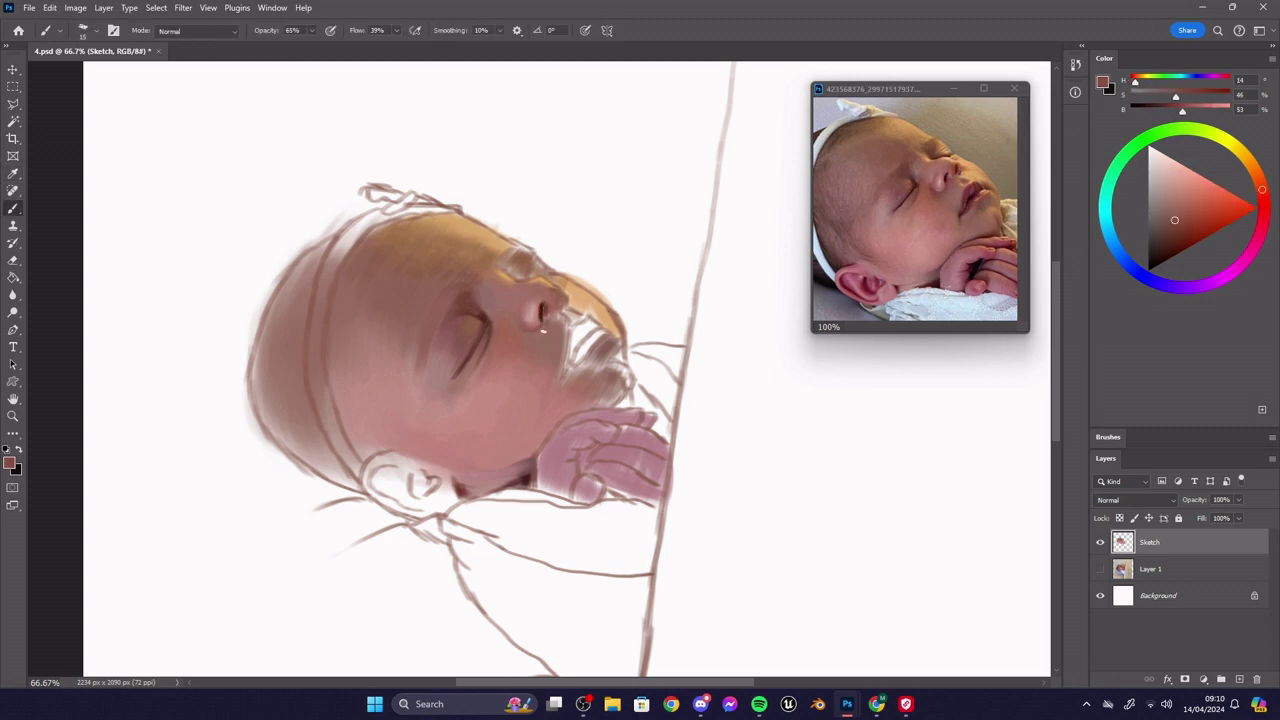
- Blend the nostril wing and the crease beneath it into the cheek with sampled muted reds
alt+click(555, 315)
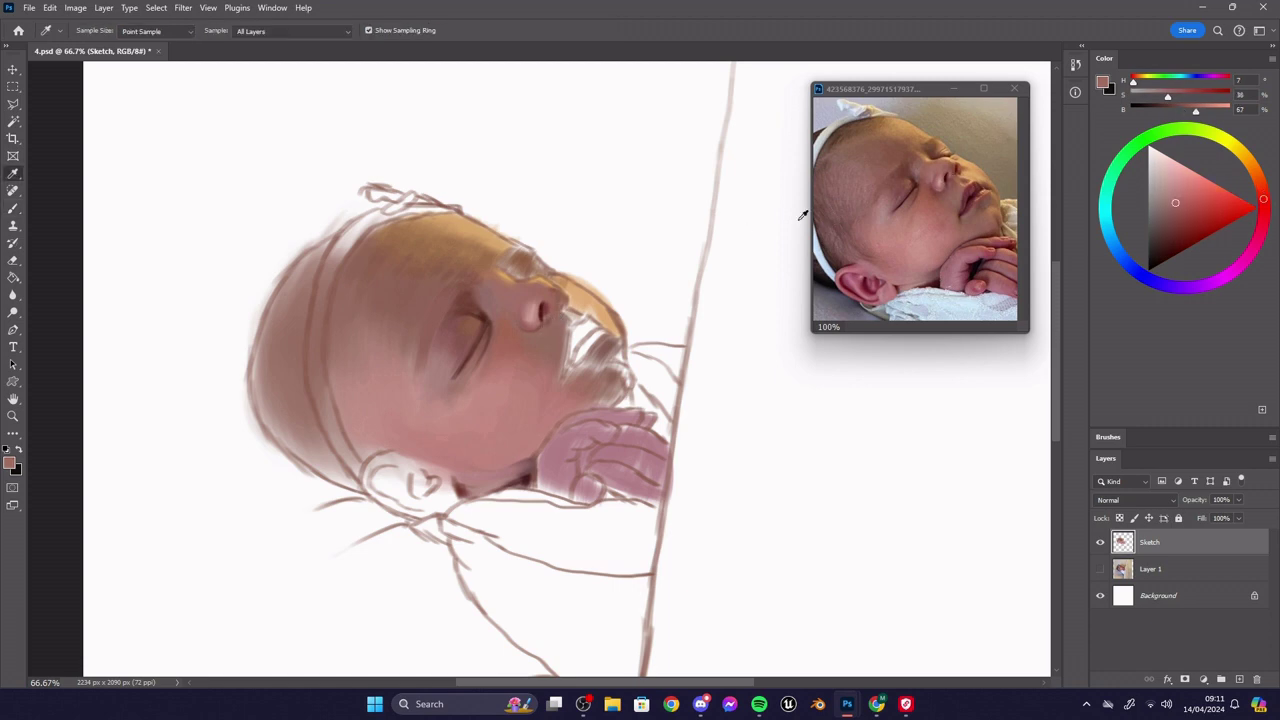
alt+click(524, 328)
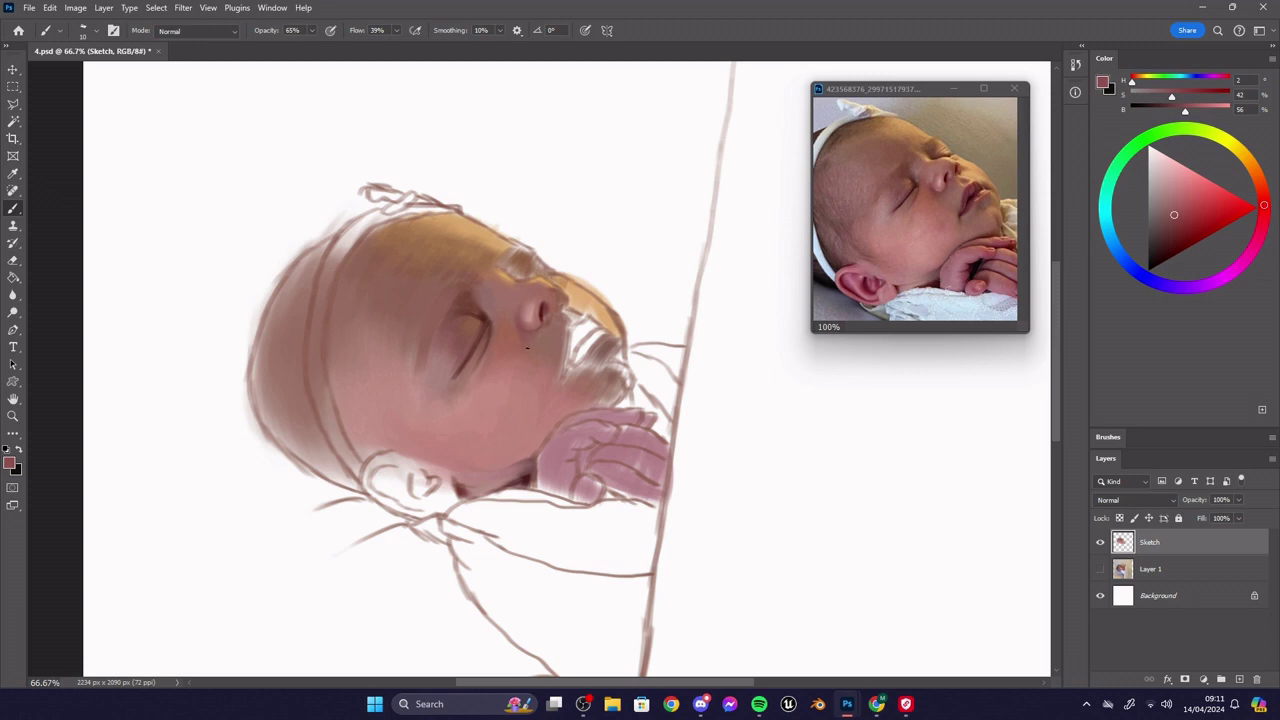
alt+click(526, 350)
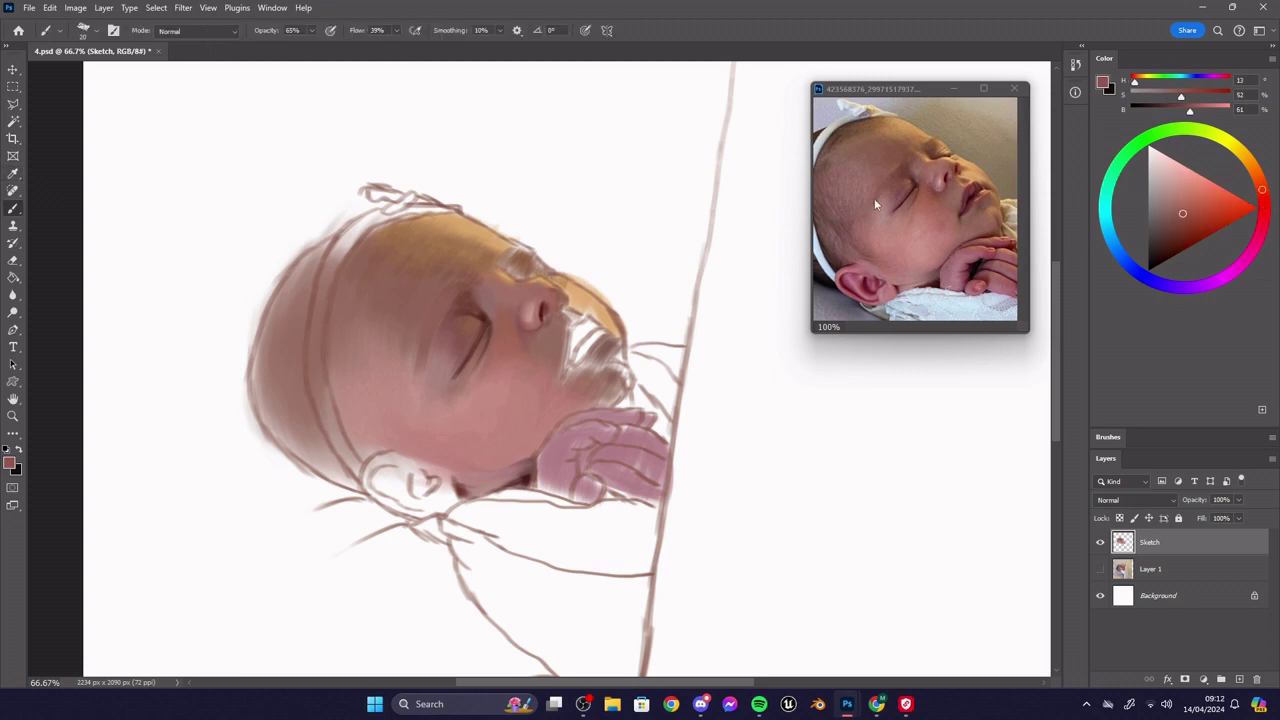
alt+click(516, 304)
- Shape the nose tip and far nostril with sampled browns, a dark red and a light peach, using small brushes
alt+click(950, 174)
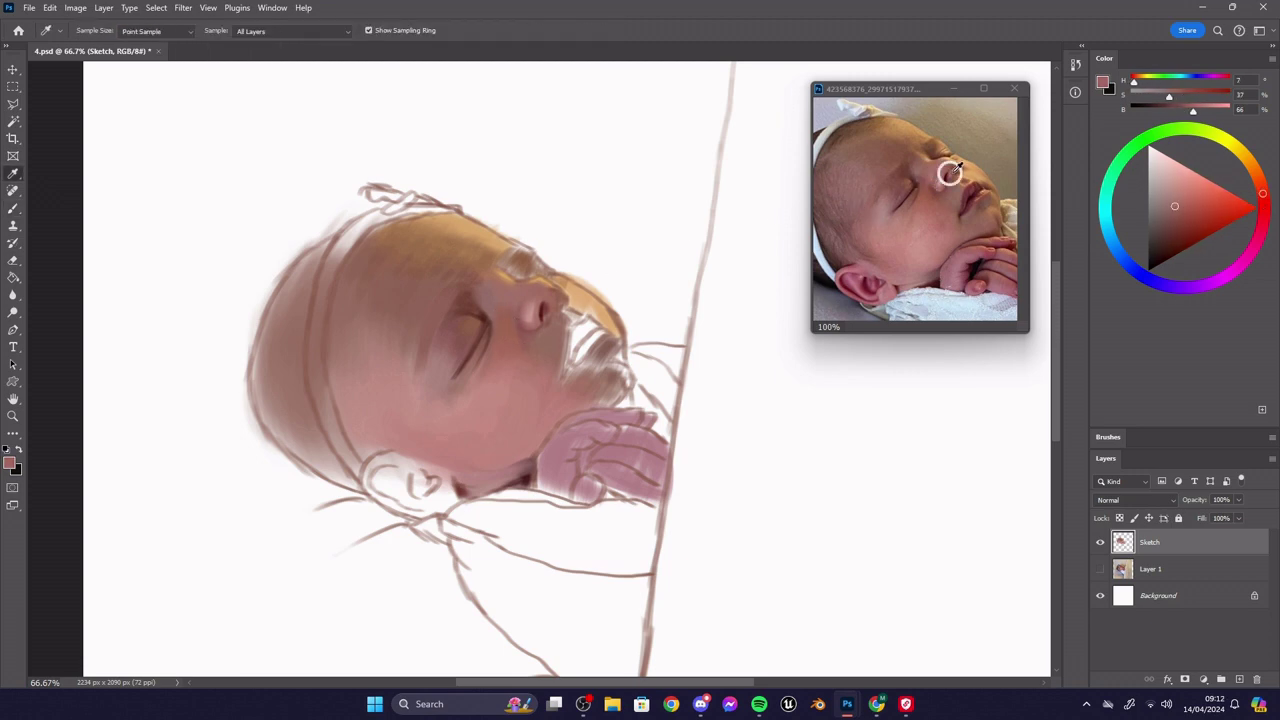
alt+click(549, 298)
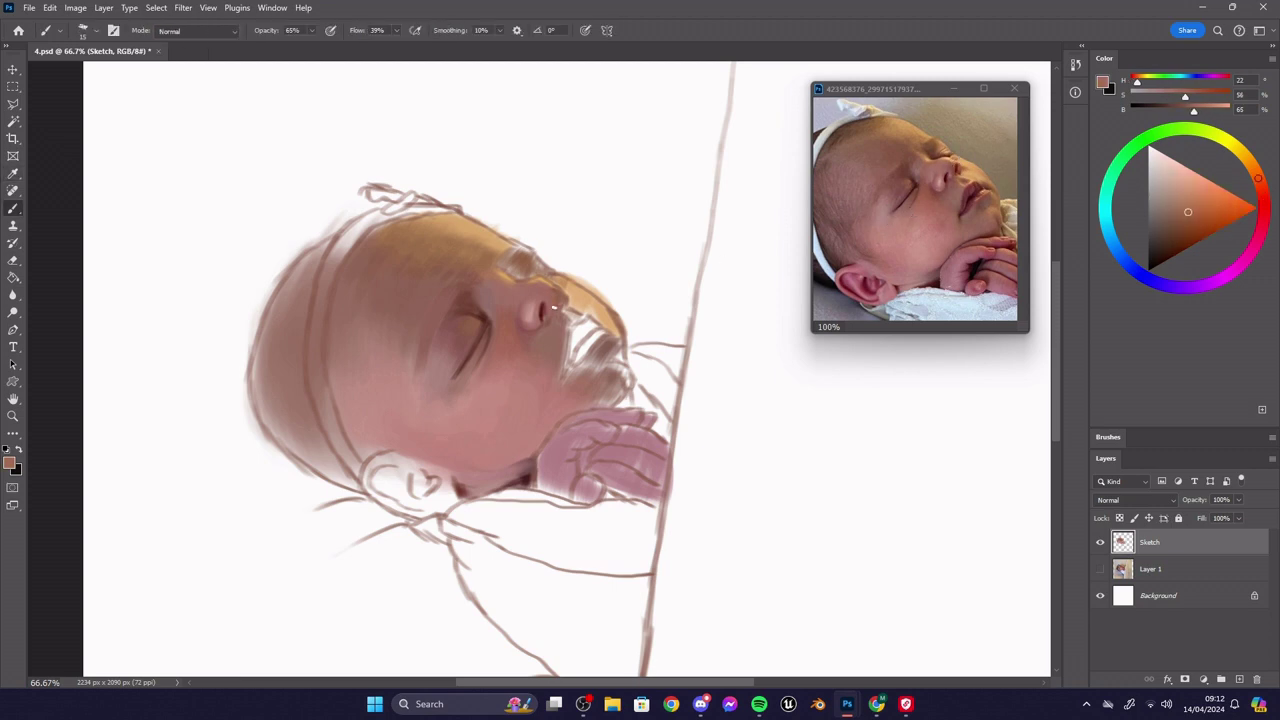
alt+click(555, 310)
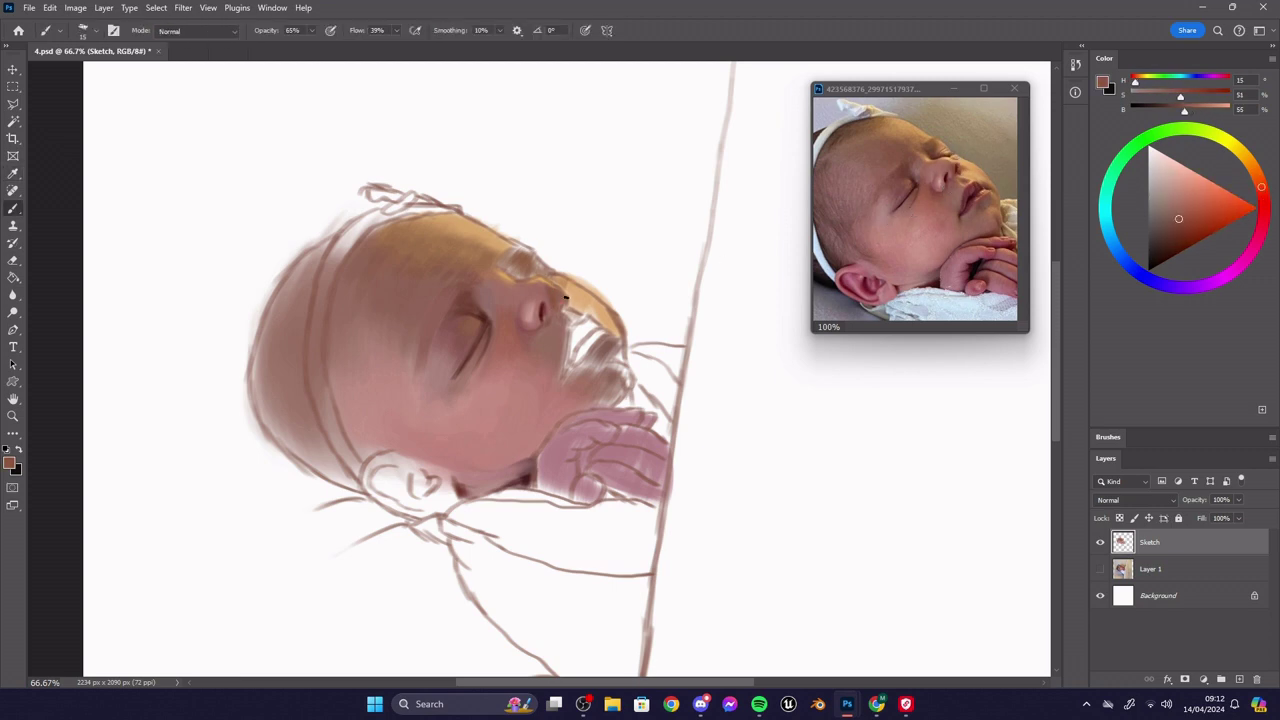
alt+click(560, 299)
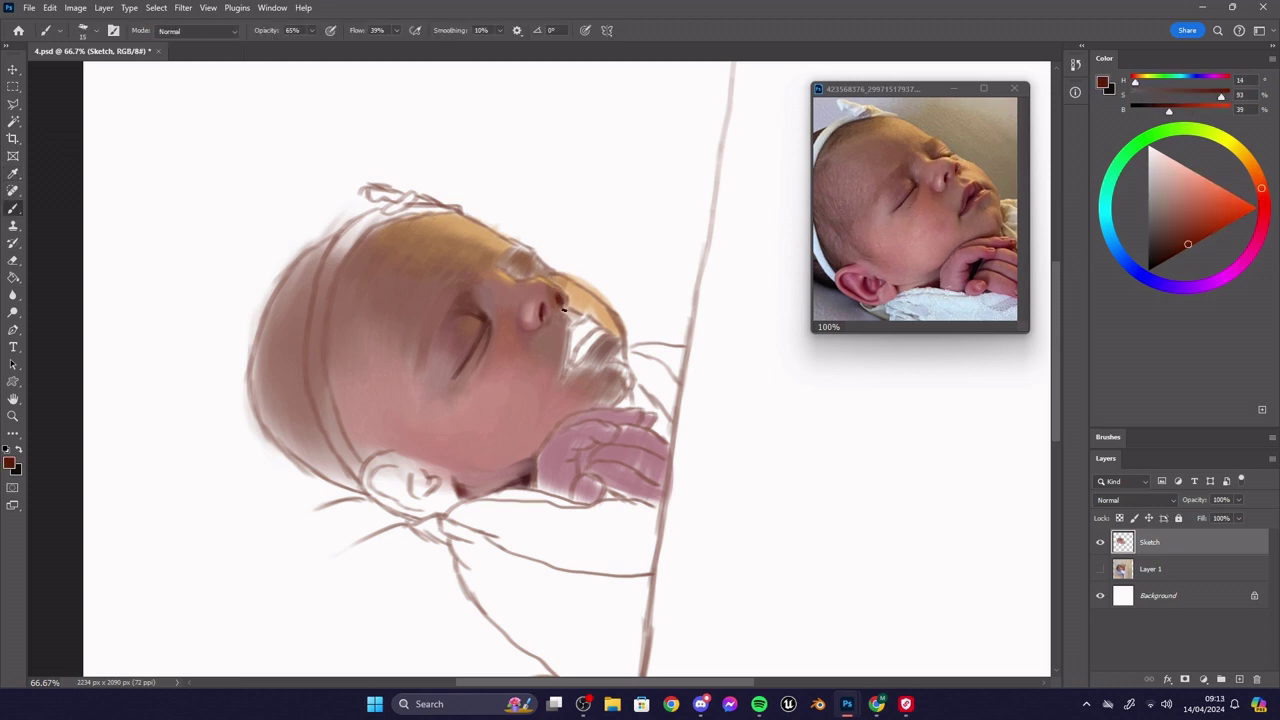
alt+click(564, 298)
alt+click(542, 280)
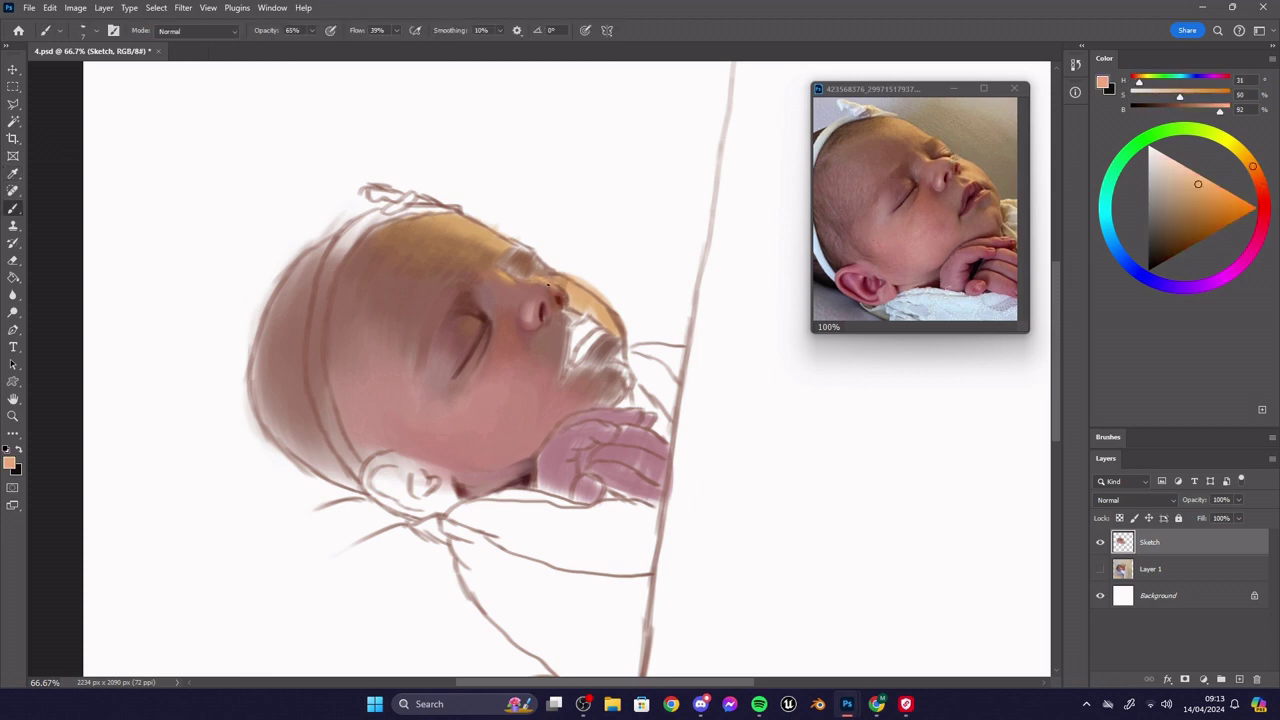
alt+click(559, 298)
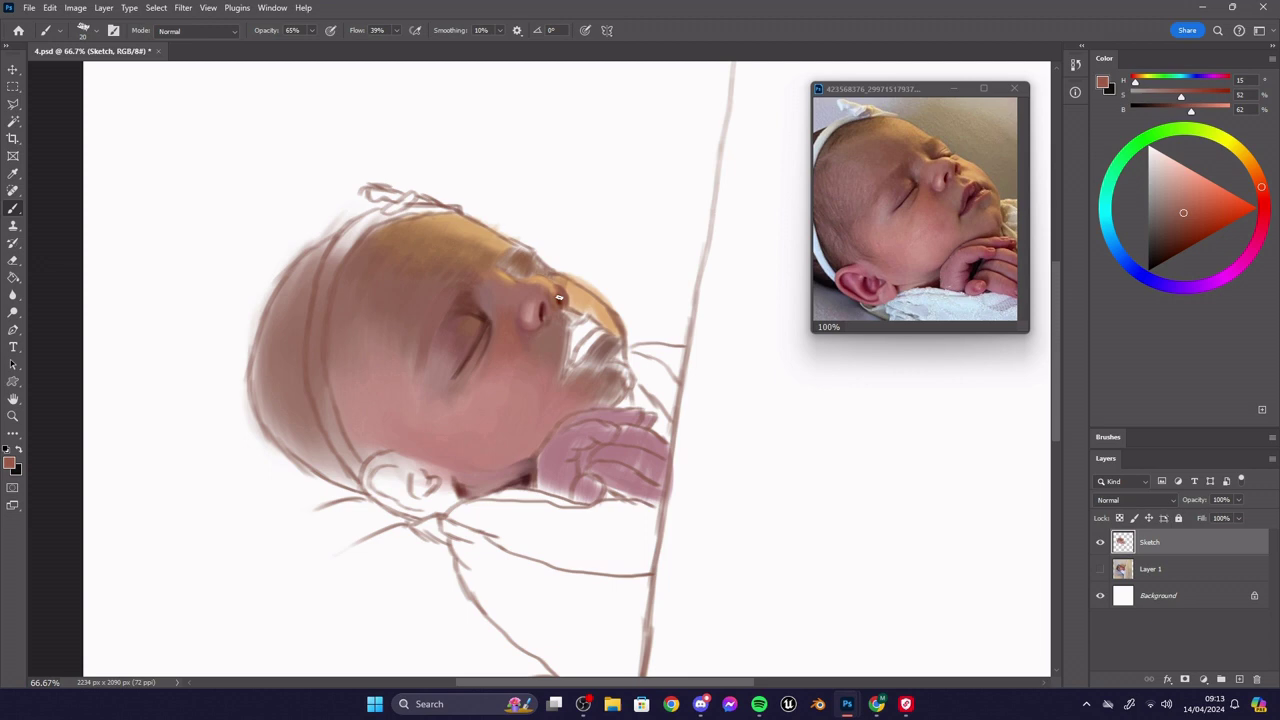
- Blend the bridge of the nose with sampled warm browns and peach, using brush sizes 25 and 20
alt+click(504, 276)
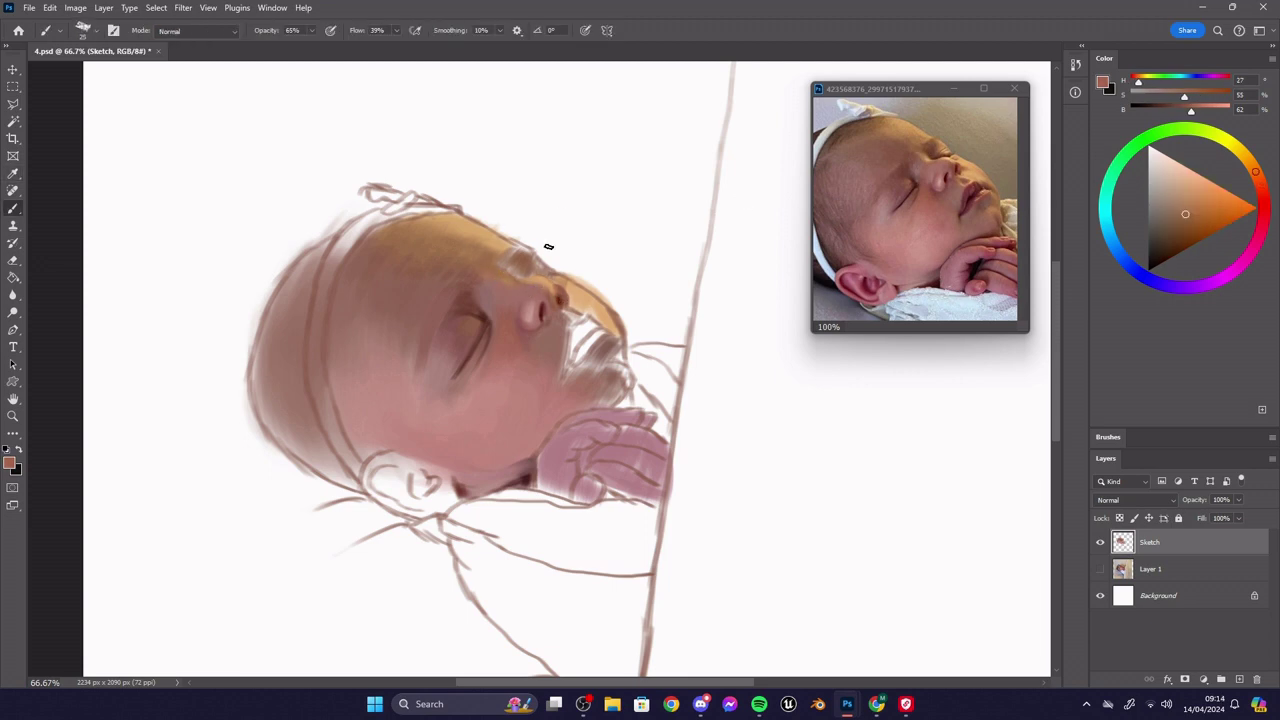
alt+click(712, 219)
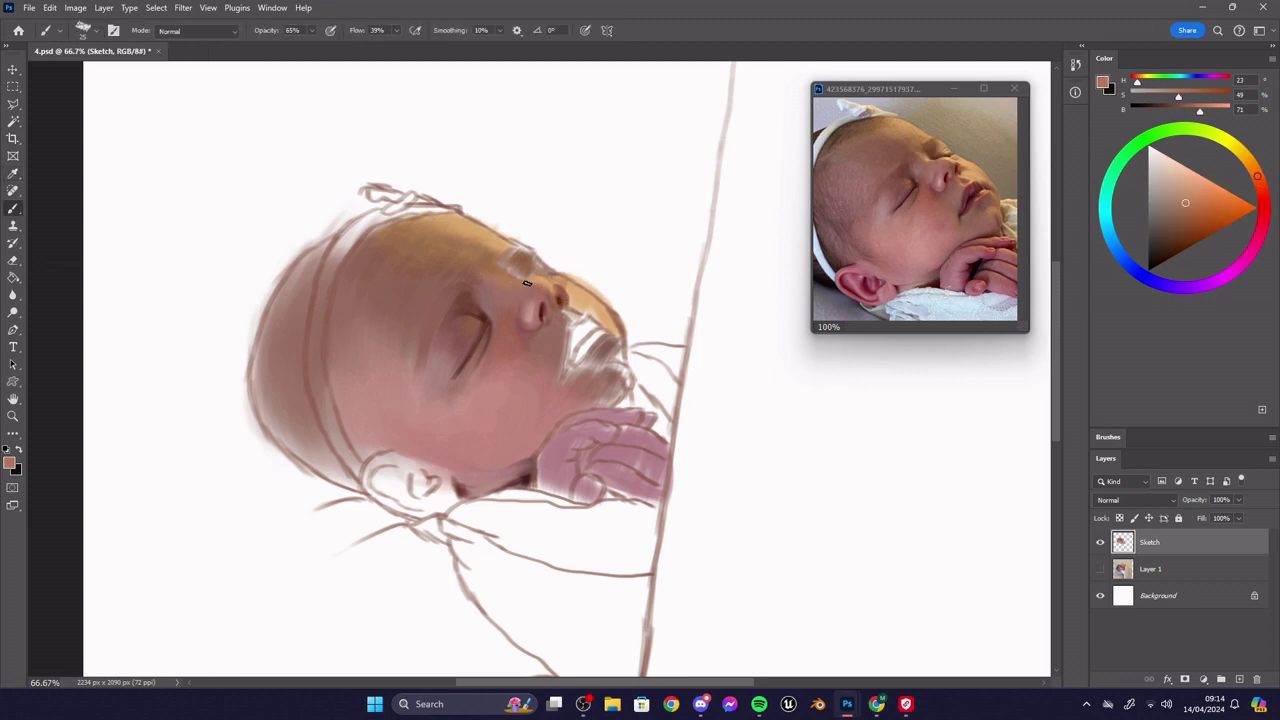
alt+click(494, 257)
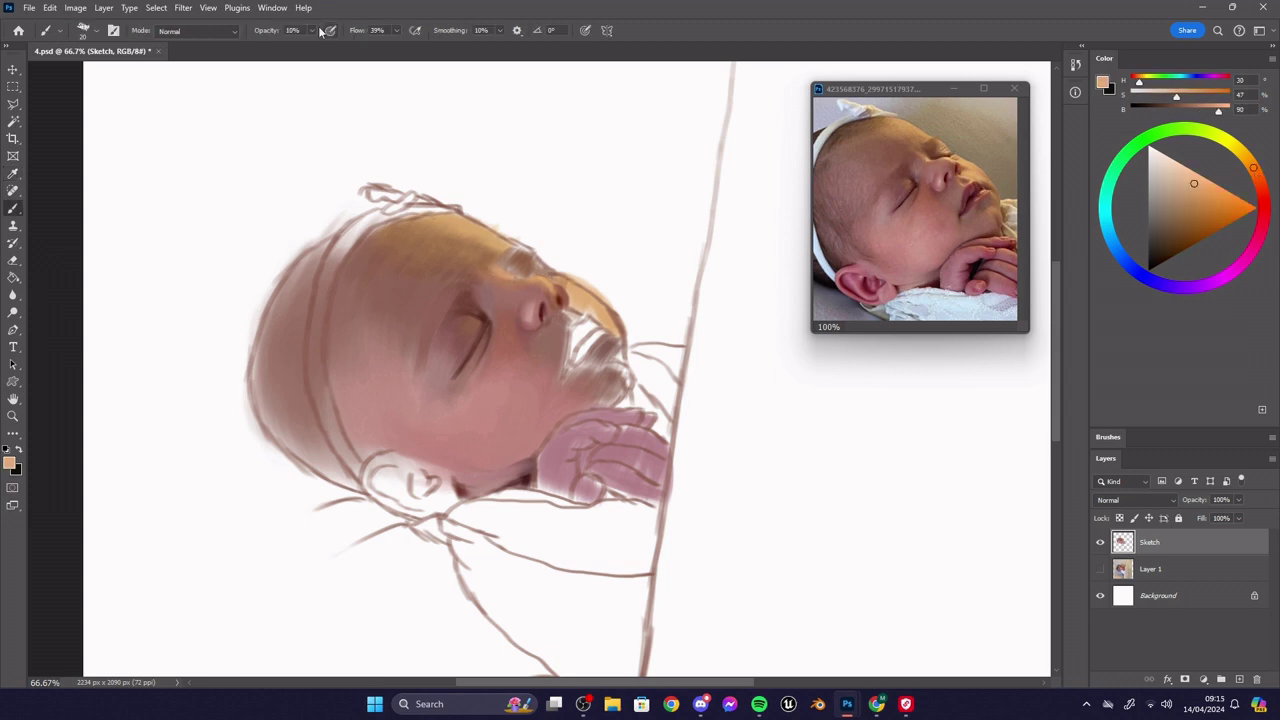
- Set the brush opacity to 64% and paint sampled golden light along the far brow edge at size 25
drag(315, 31, 346, 46)
alt+click(908, 125)
key(bracketright)
key(bracketright)
key(bracketright)
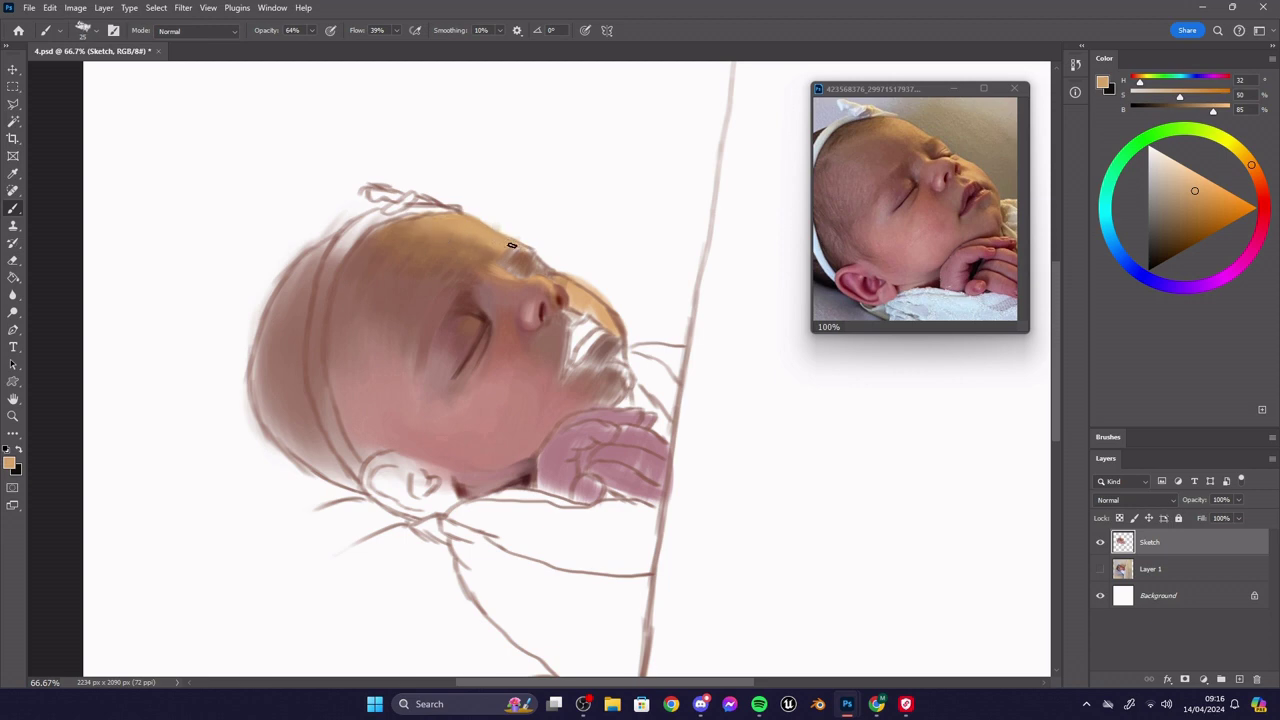
- Deepen the upper forehead with a sampled reddish brown, using brush sizes 50 and 40
alt+click(441, 256)
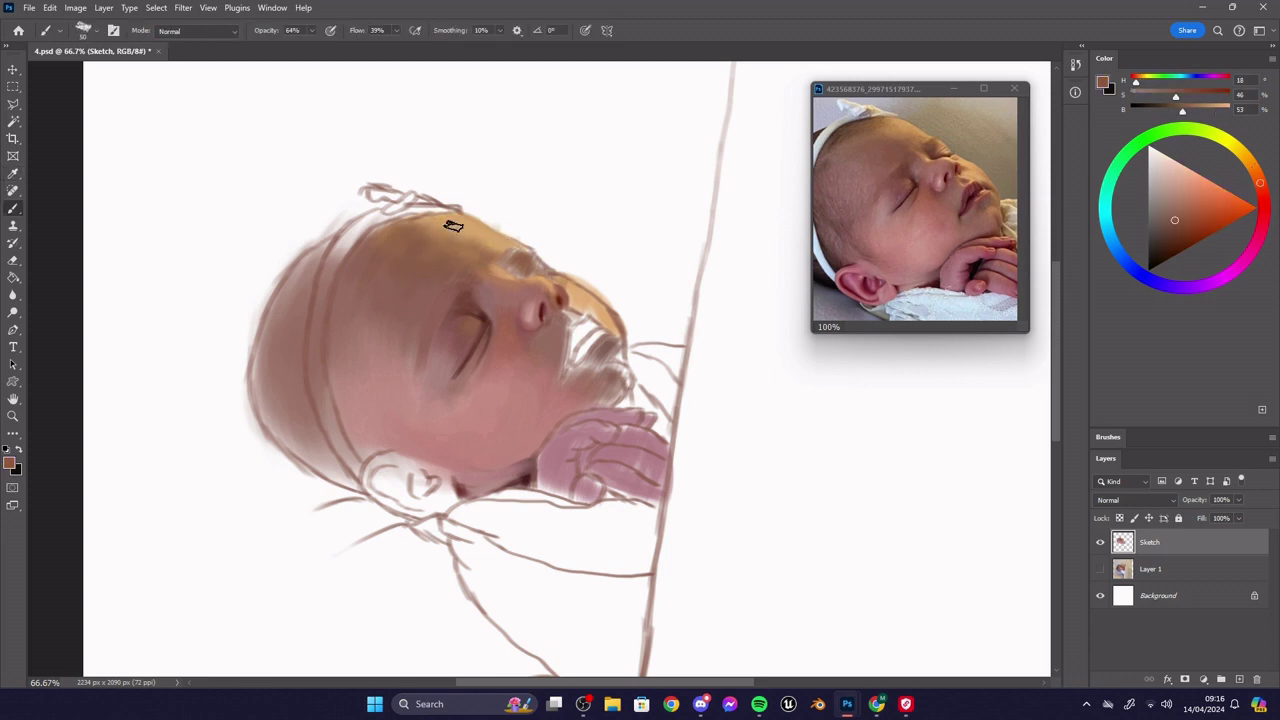
drag(386, 233, 379, 240)
key([)
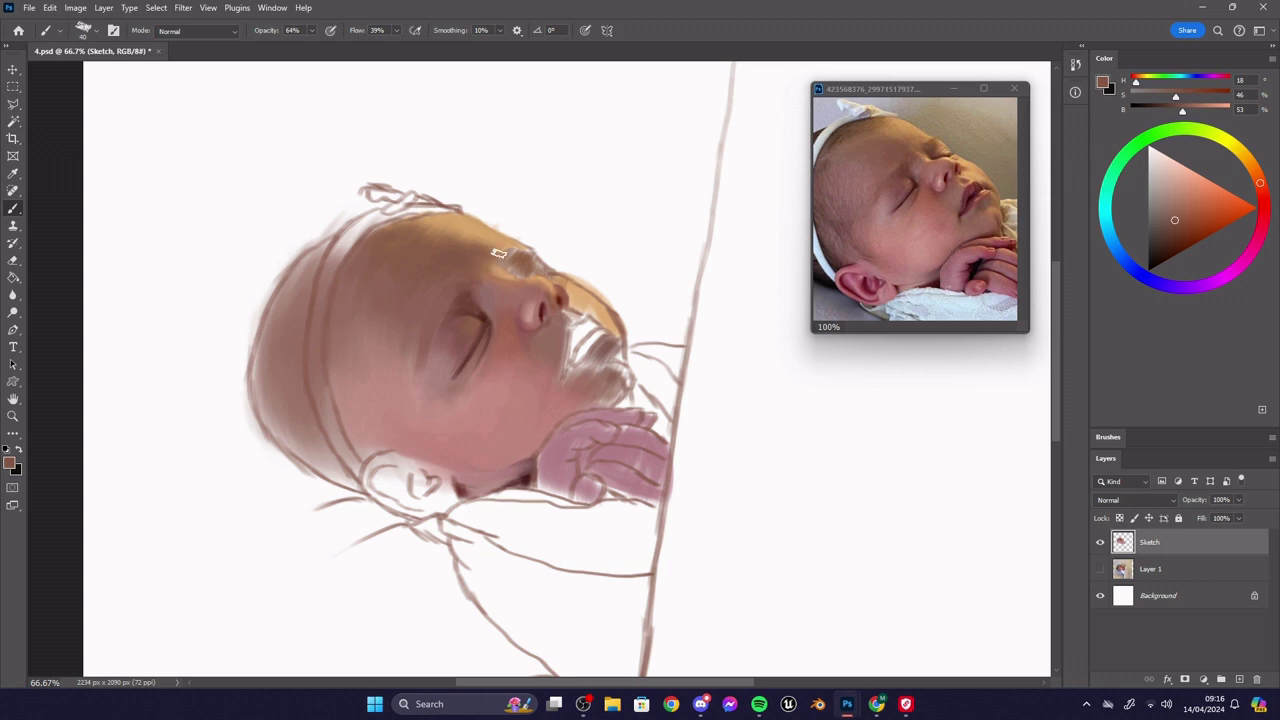
- Fill the far cheek with golden tones sampled from the reference photo, using brush sizes 30 and 20
alt+click(968, 166)
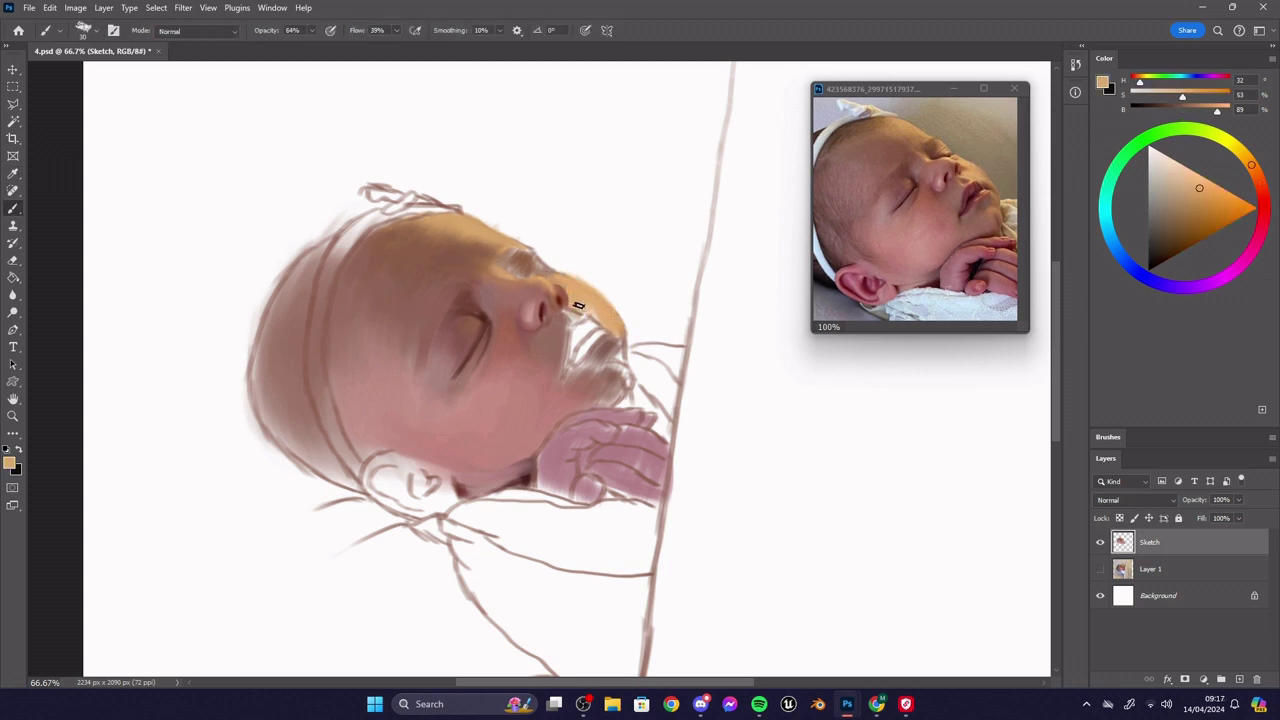
drag(578, 305, 604, 321)
alt+click(915, 167)
key(bracketleft)
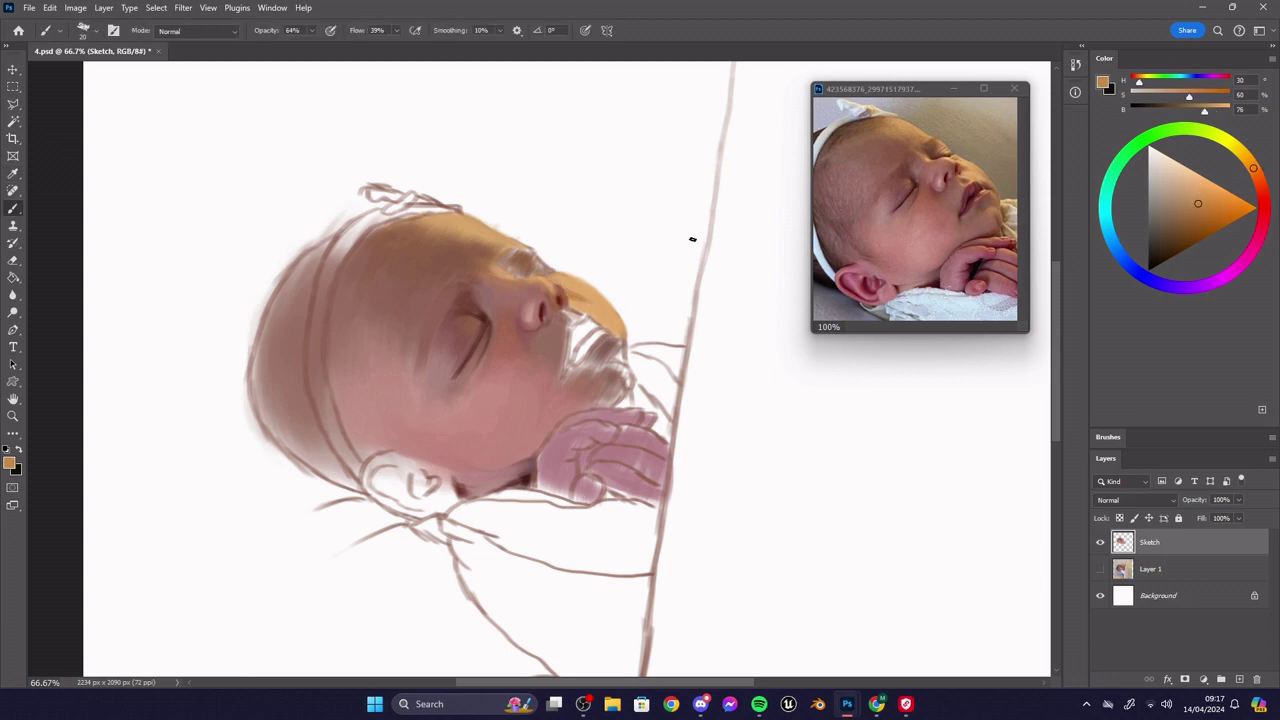
- Paint the far closed eye with sampled dark browns for the socket and lash line and light tan for the lid
alt+click(519, 273)
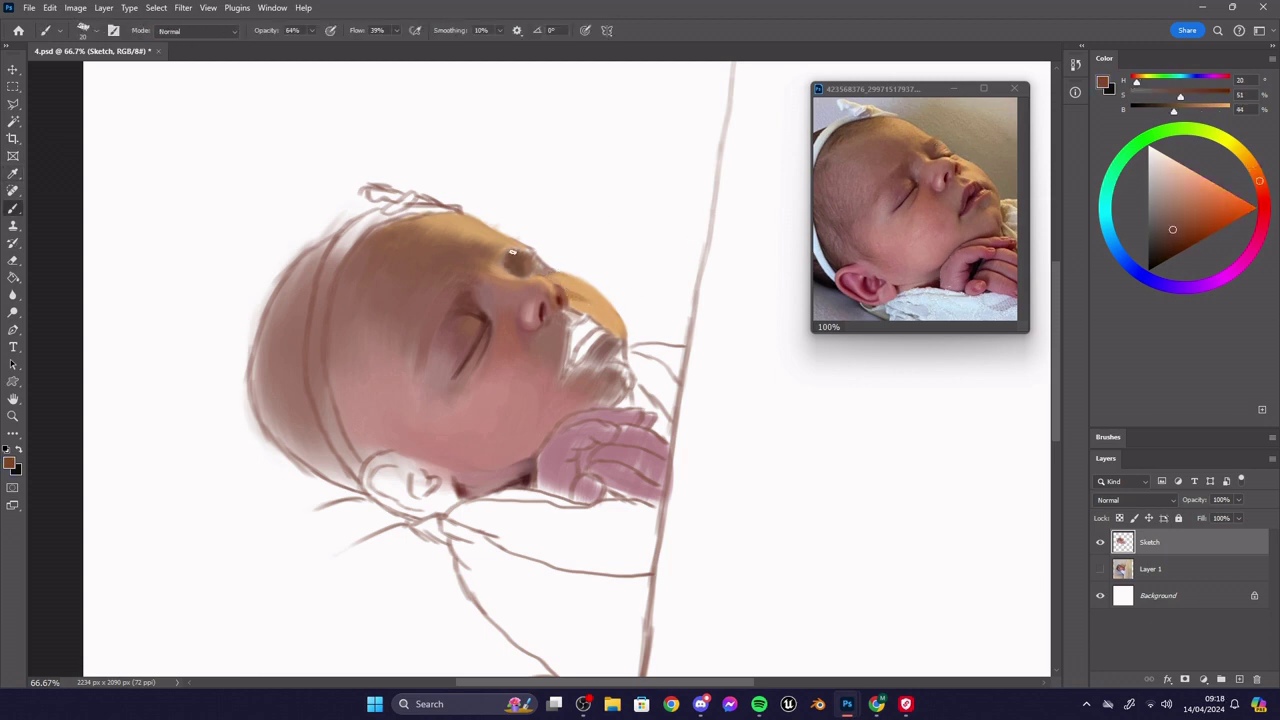
alt+click(525, 256)
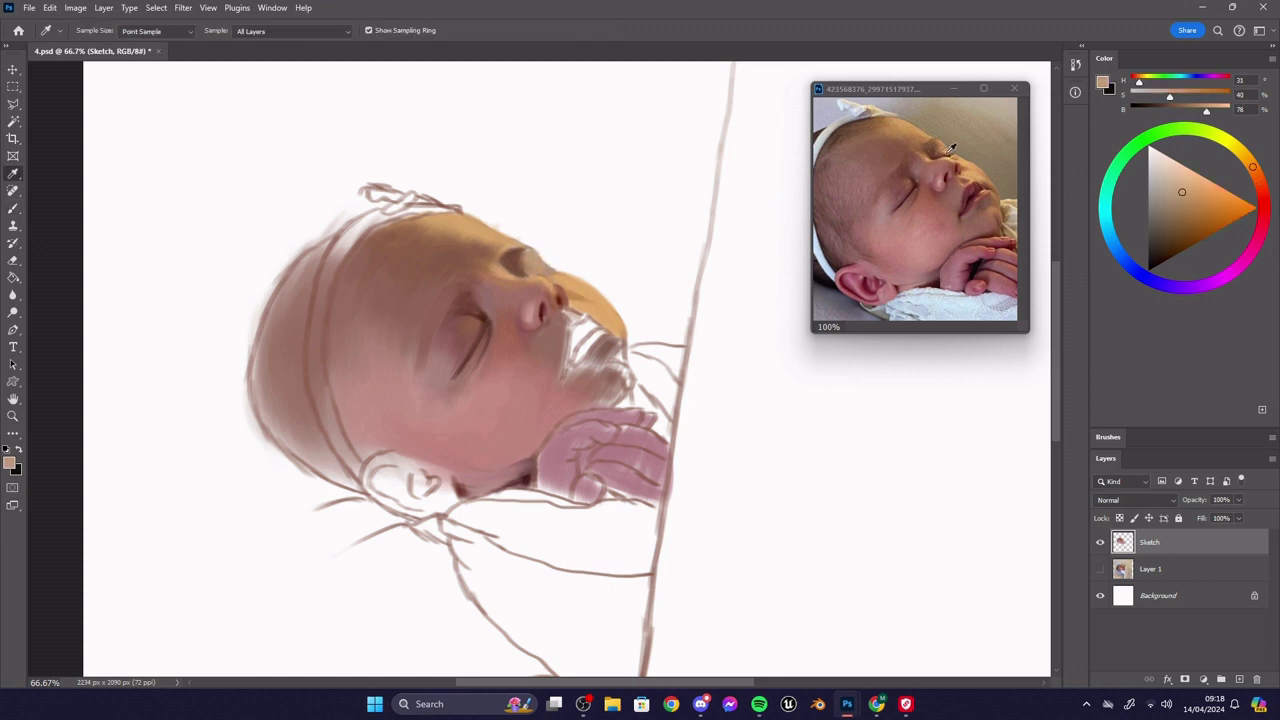
alt+click(530, 274)
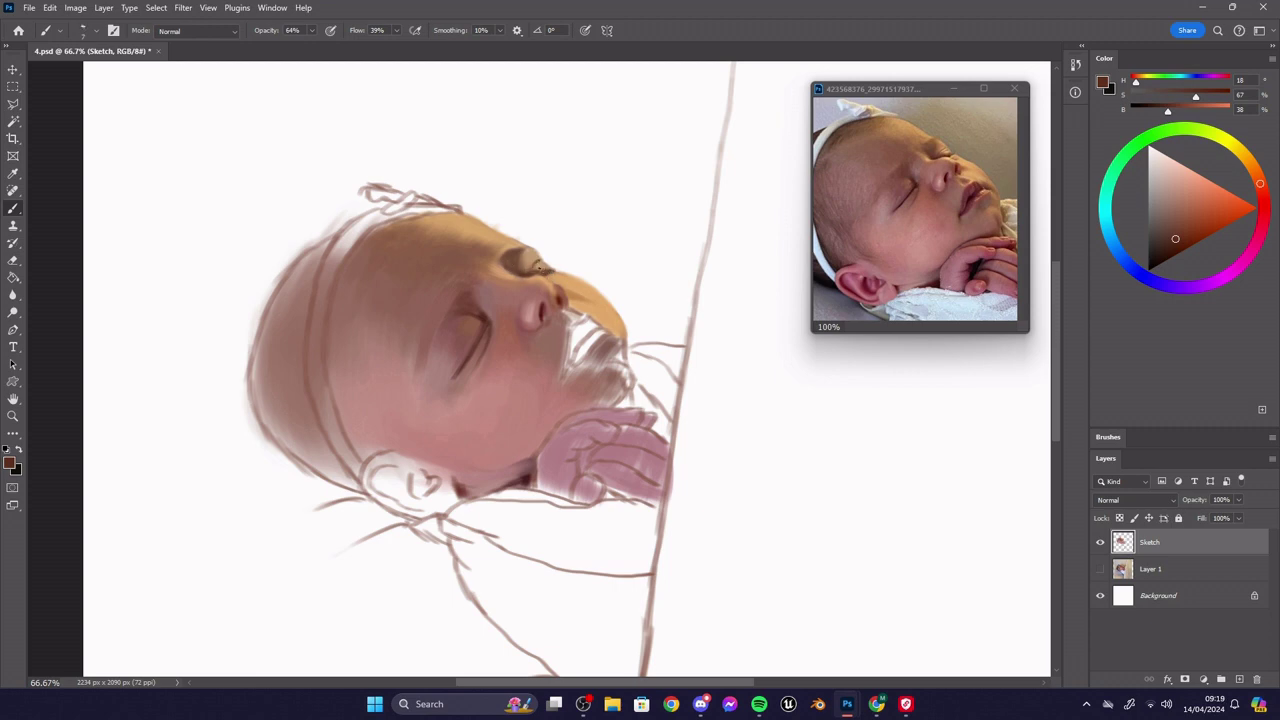
alt+click(519, 263)
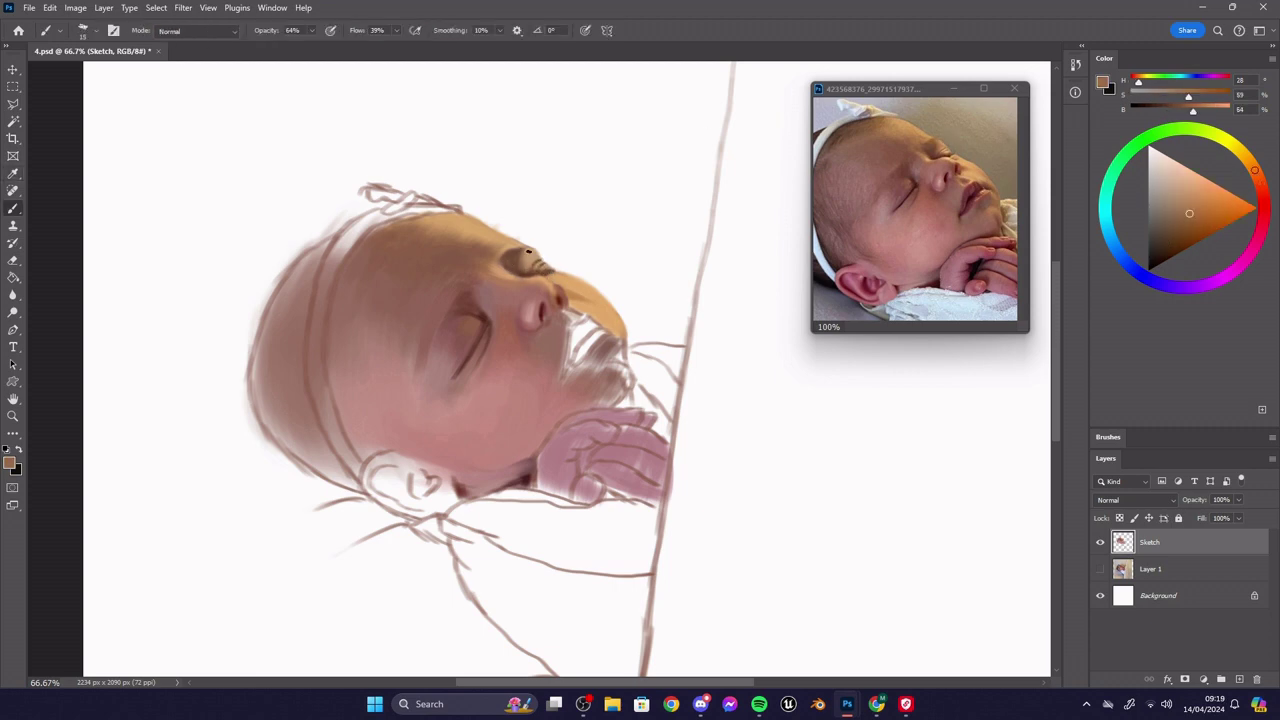
alt+click(519, 254)
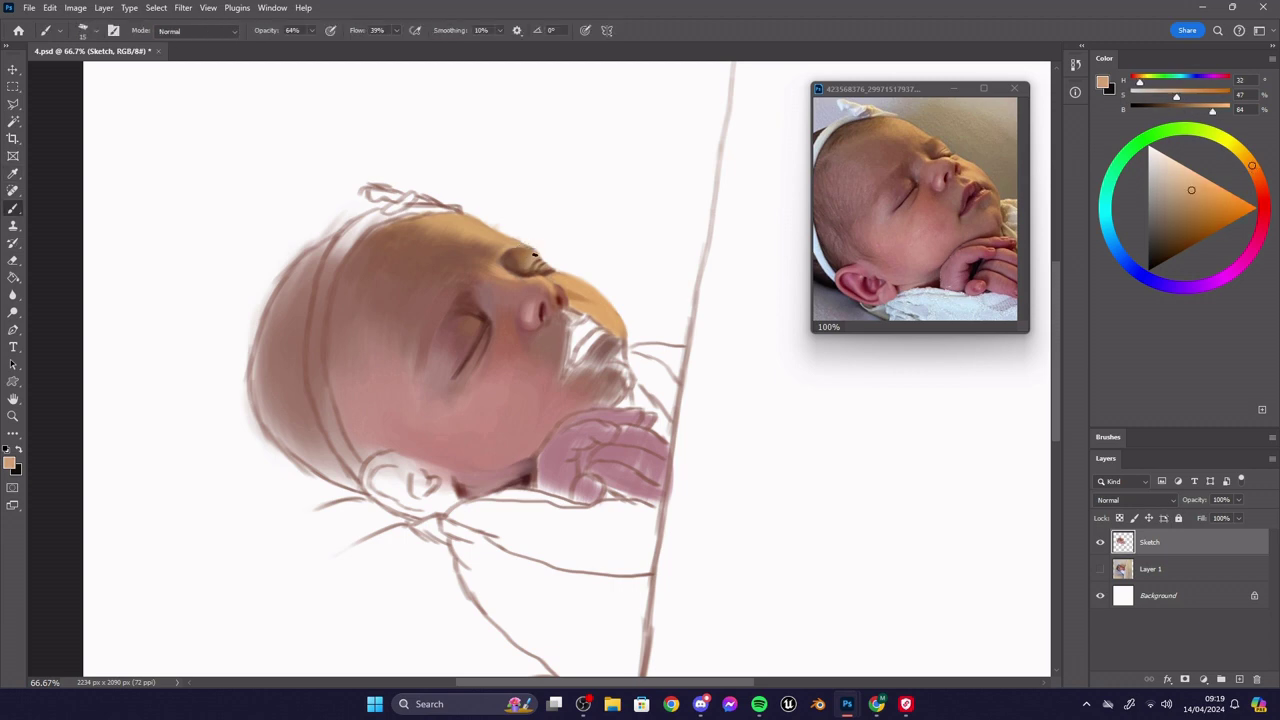
alt+click(537, 263)
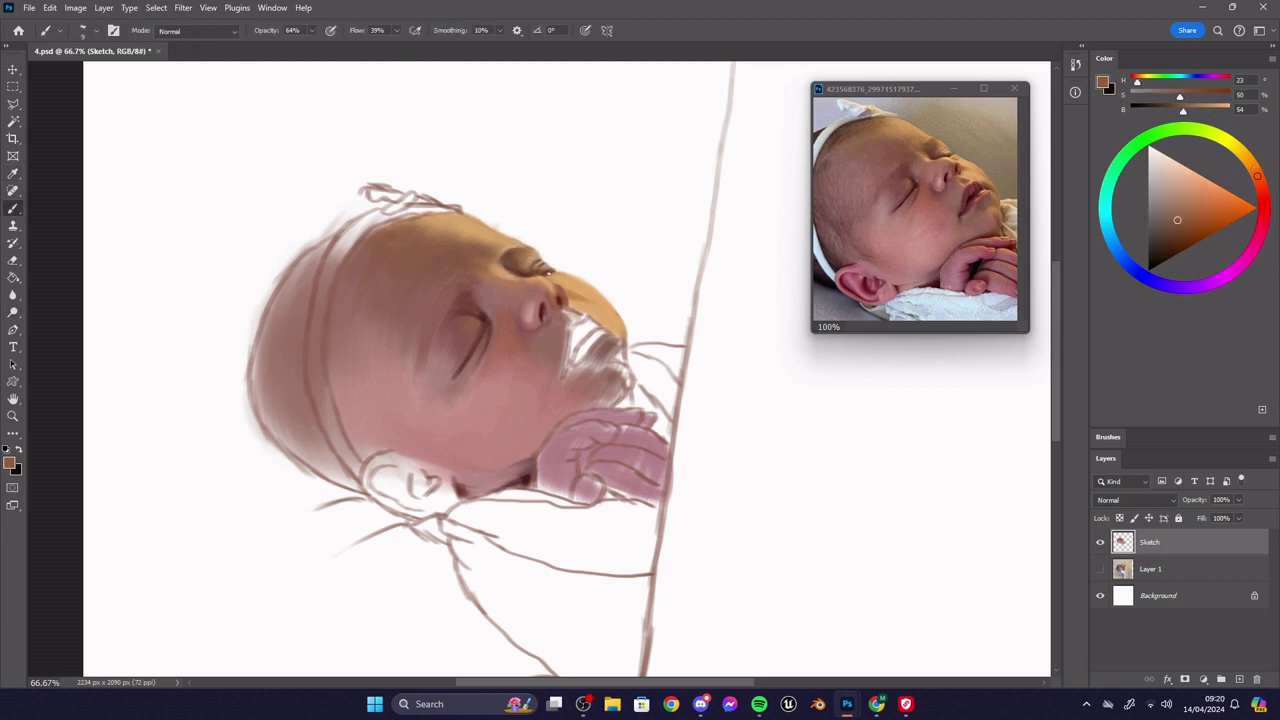
- Shade the lower edge of the far cheek with a sampled orange brown, using a size 25 brush
alt+click(630, 289)
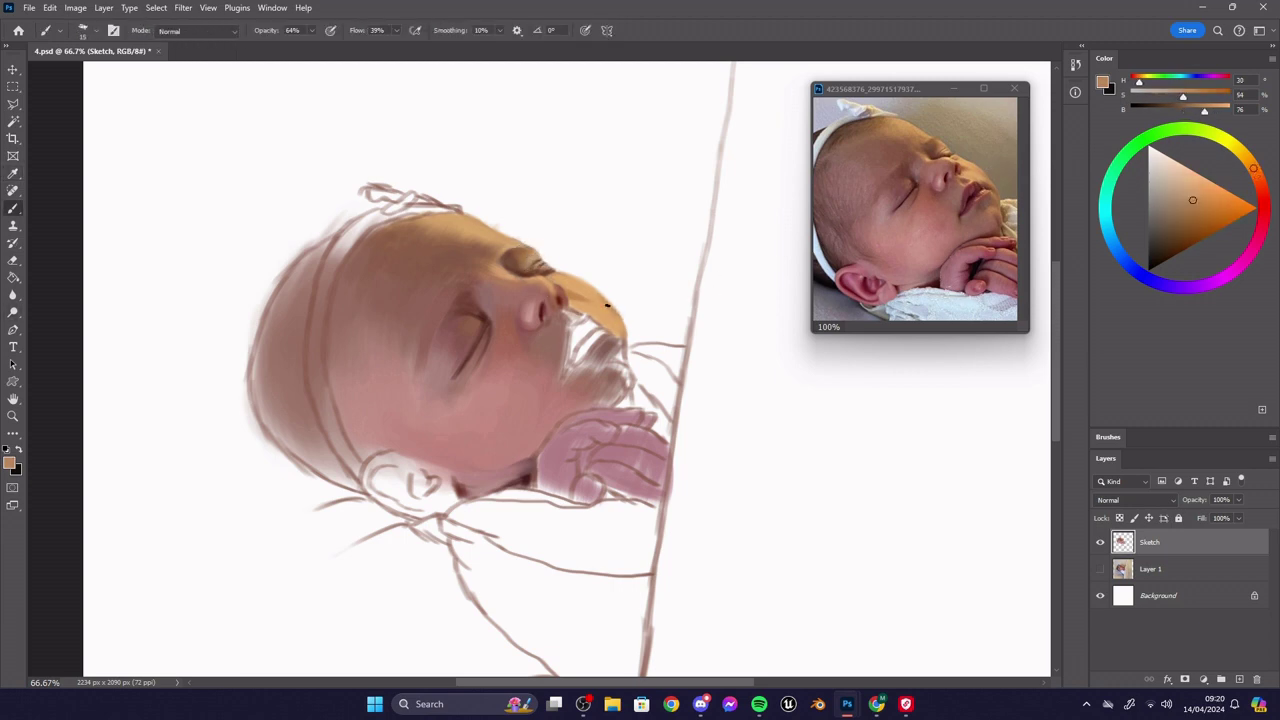
alt+click(970, 200)
key(bracketright)
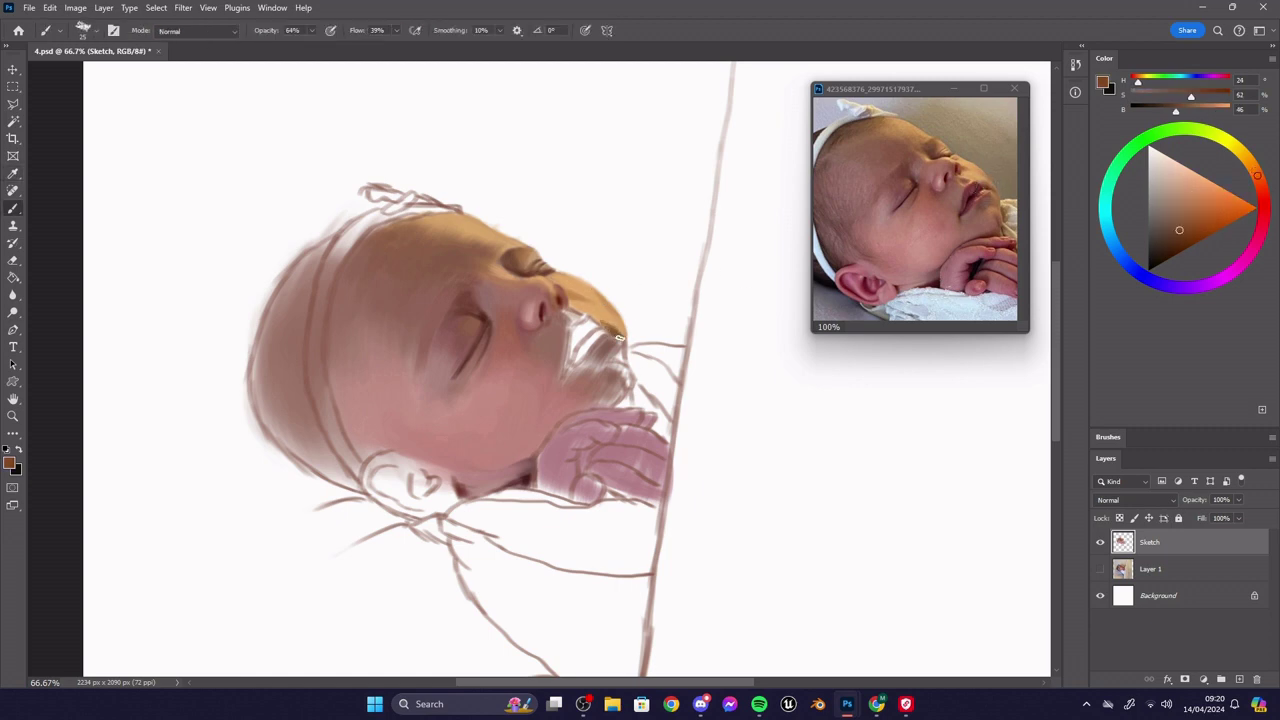
- Cover the chin and the area below the lips with sampled browns
alt+click(612, 336)
mouse_move(602, 366)
mouse_down()
mouse_move(611, 352)
mouse_move(576, 376)
mouse_move(612, 371)
mouse_up()
alt+click(890, 257)
alt+click(1002, 214)
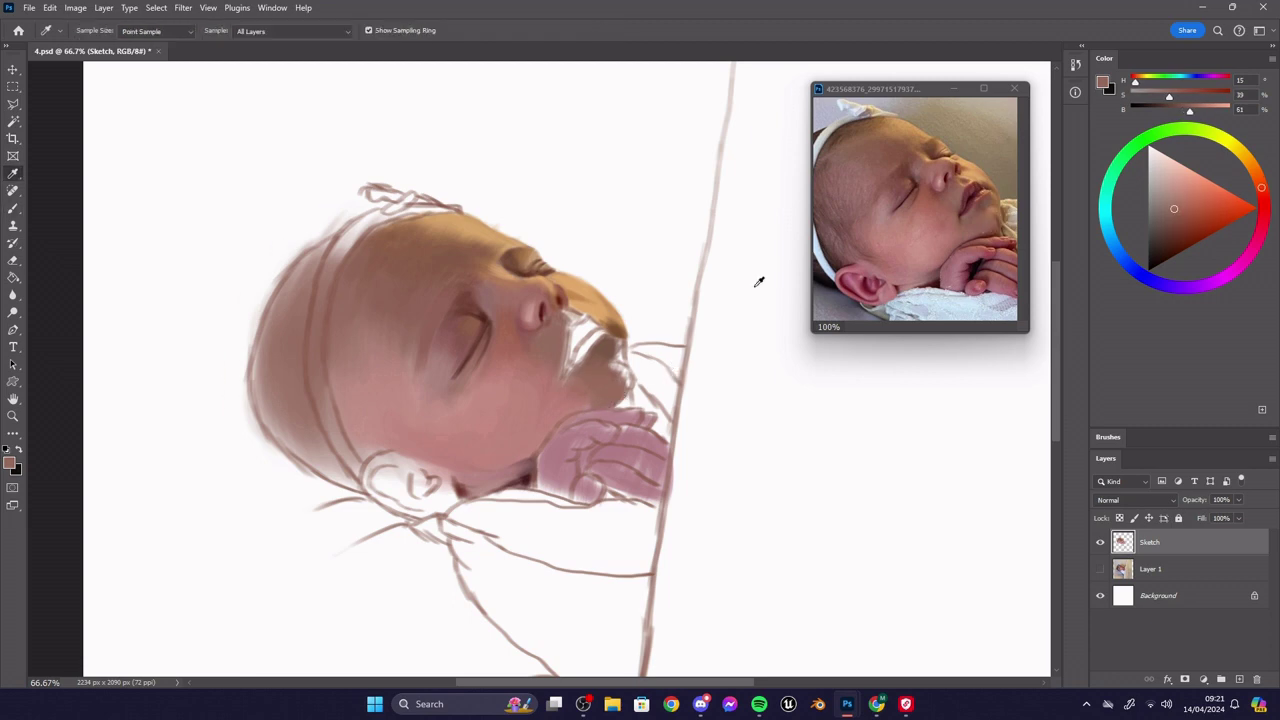
- Round out the tip of the chin with a sampled brown and warm its surface with a sampled tan
alt+click(1001, 218)
key(bracketleft)
drag(626, 370, 630, 387)
key(bracketleft)
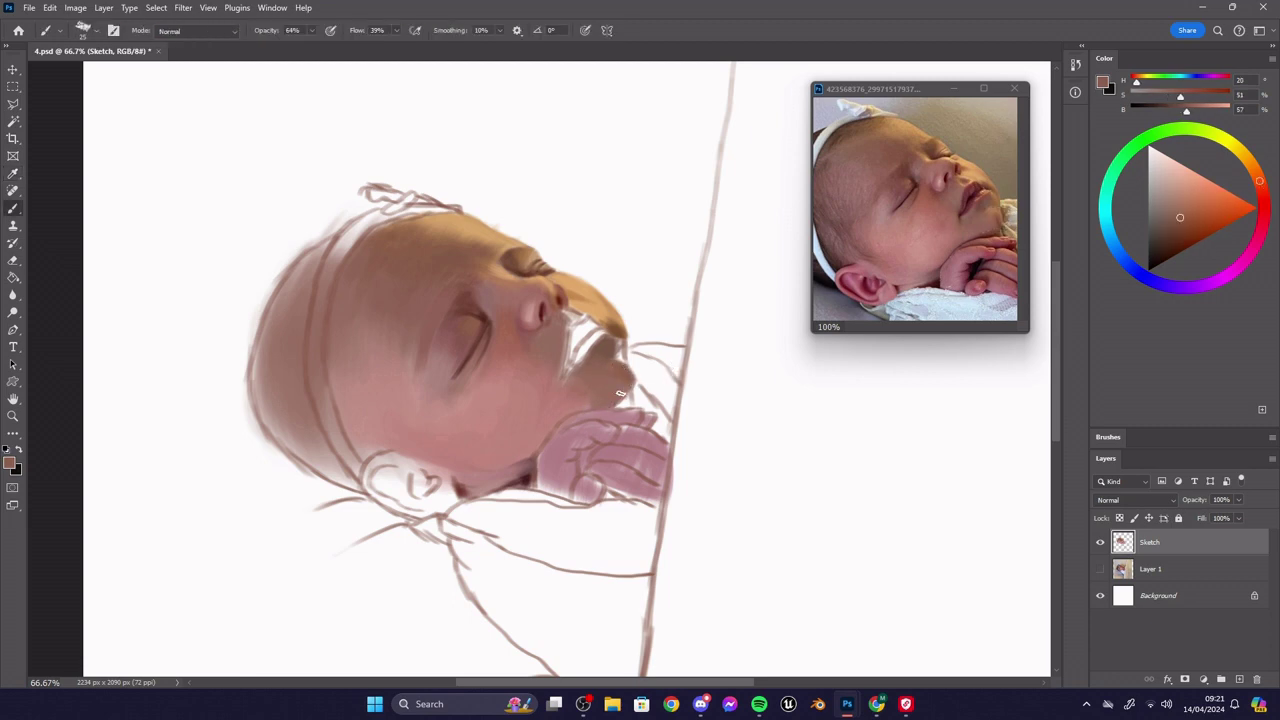
key(alt)
alt+click(996, 205)
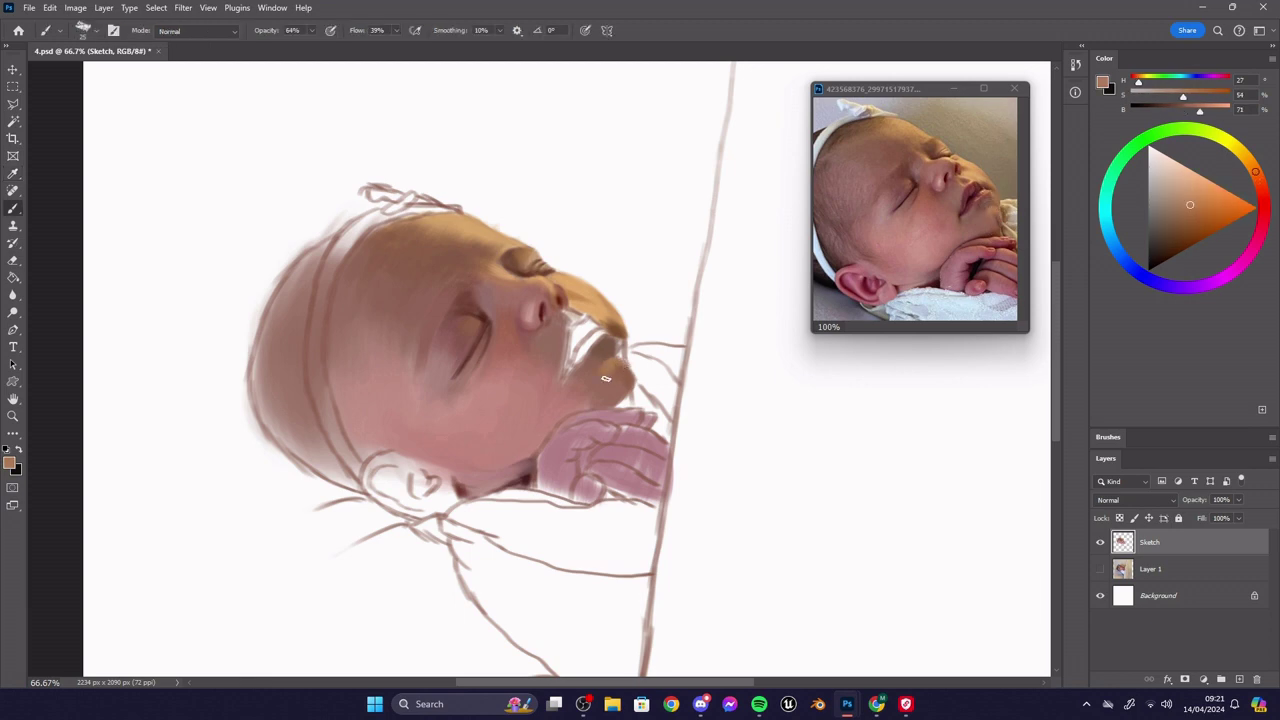
- Paint the golden highlight on the chin below the lips and refine its shading with sampled browns
alt+click(988, 222)
key(i)
click(618, 363)
key(b)
alt+click(631, 380)
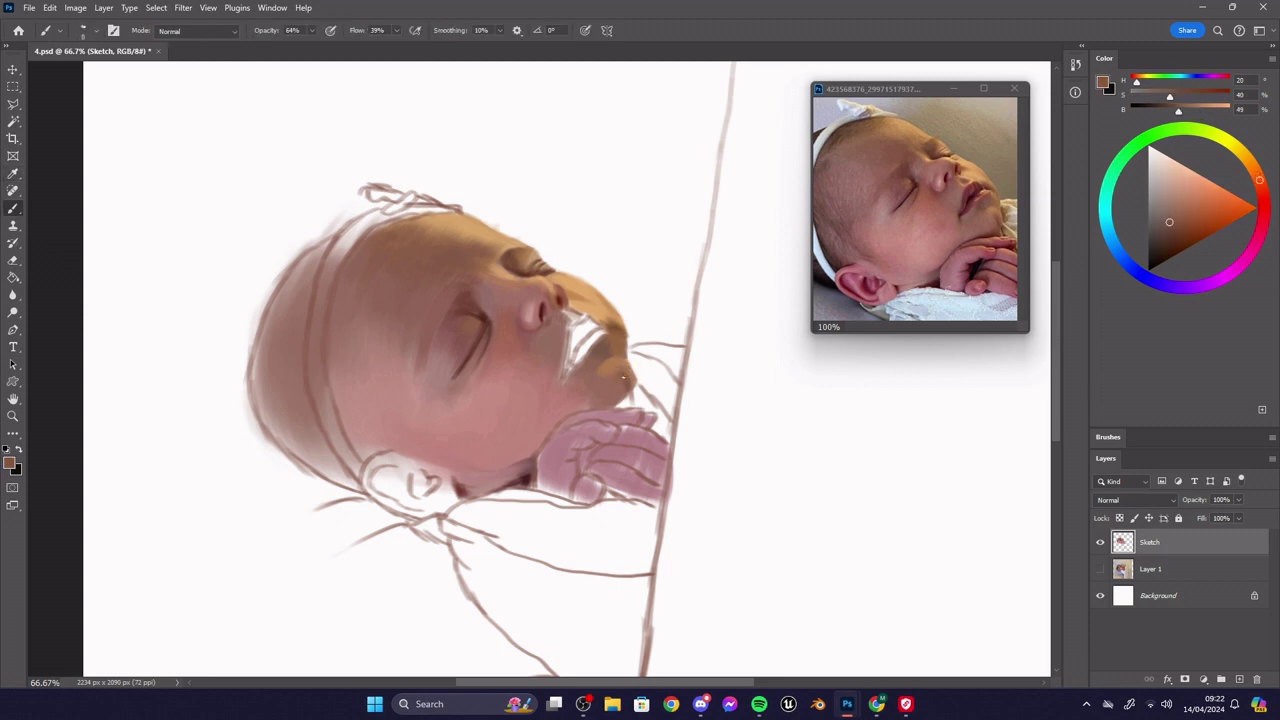
- Erase the stray sketch lines along the outer edge of the mouth and chin
key(e)
mouse_move(637, 339)
mouse_down()
mouse_move(626, 311)
mouse_move(648, 391)
mouse_up()
key(b)
key(i)
- Blend the skin around the mouth and chin with sampled reddish browns and a light pink
alt+click(985, 200)
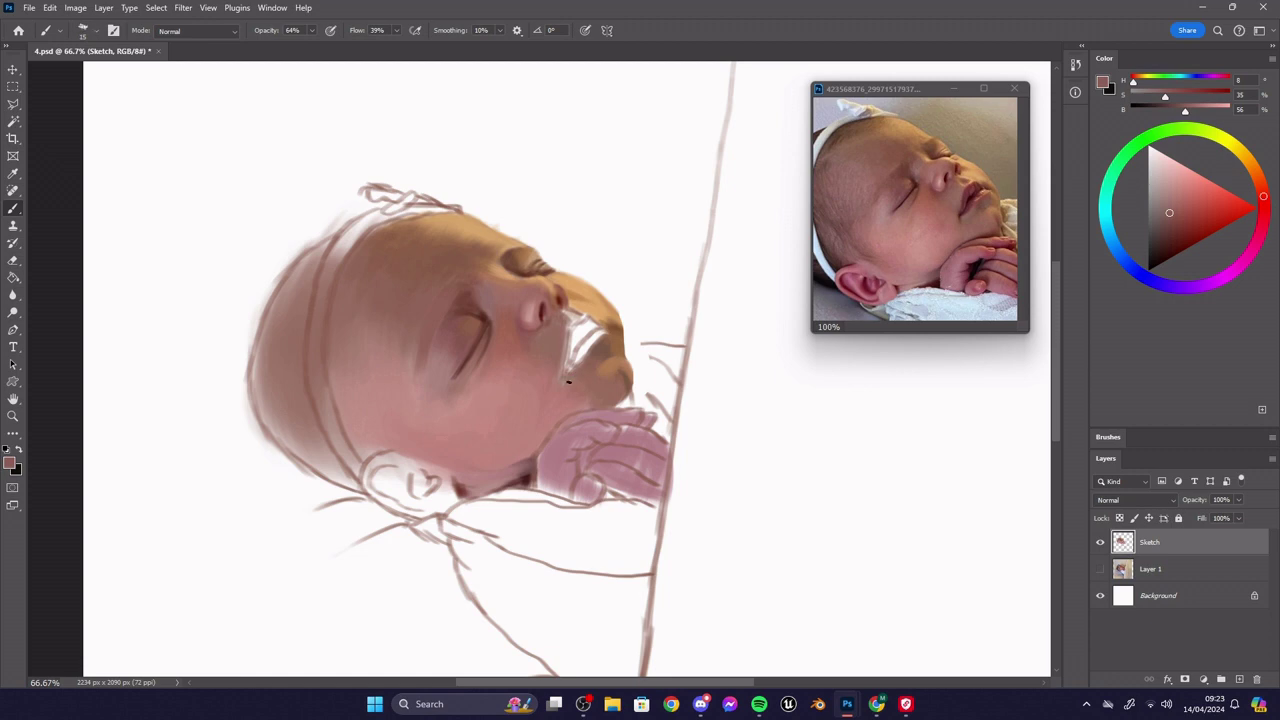
alt+click(982, 203)
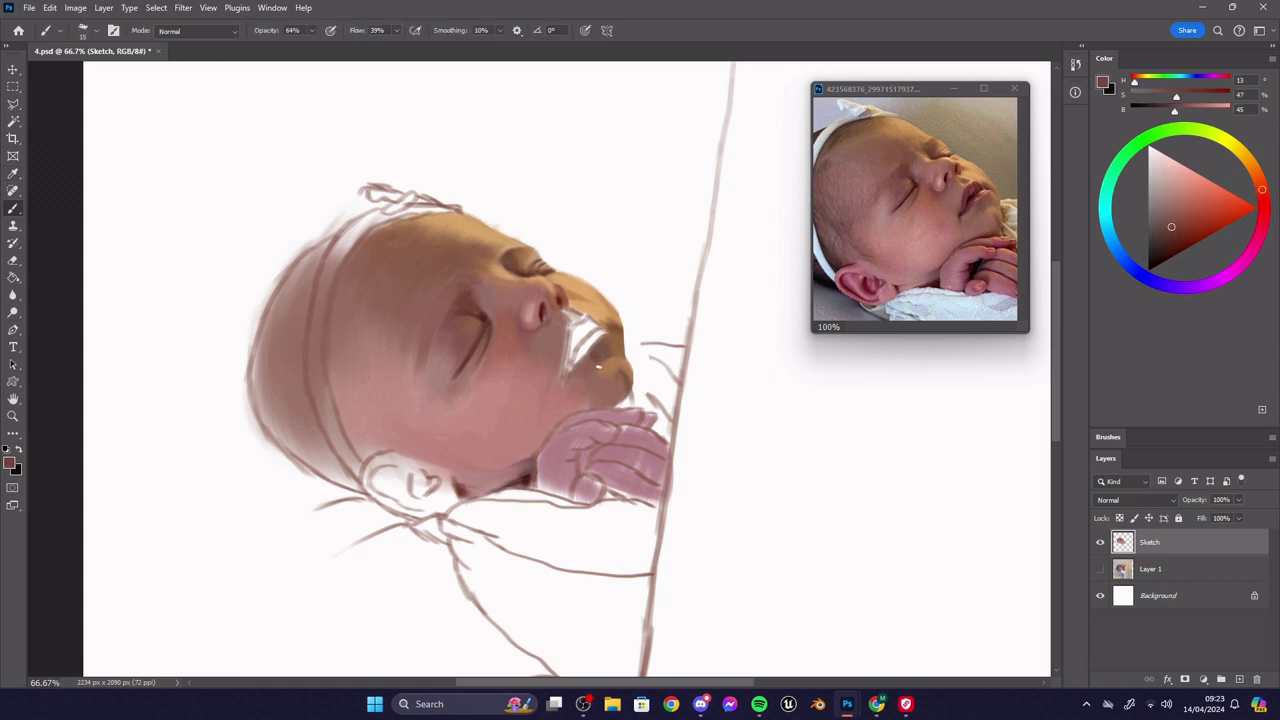
alt+click(587, 322)
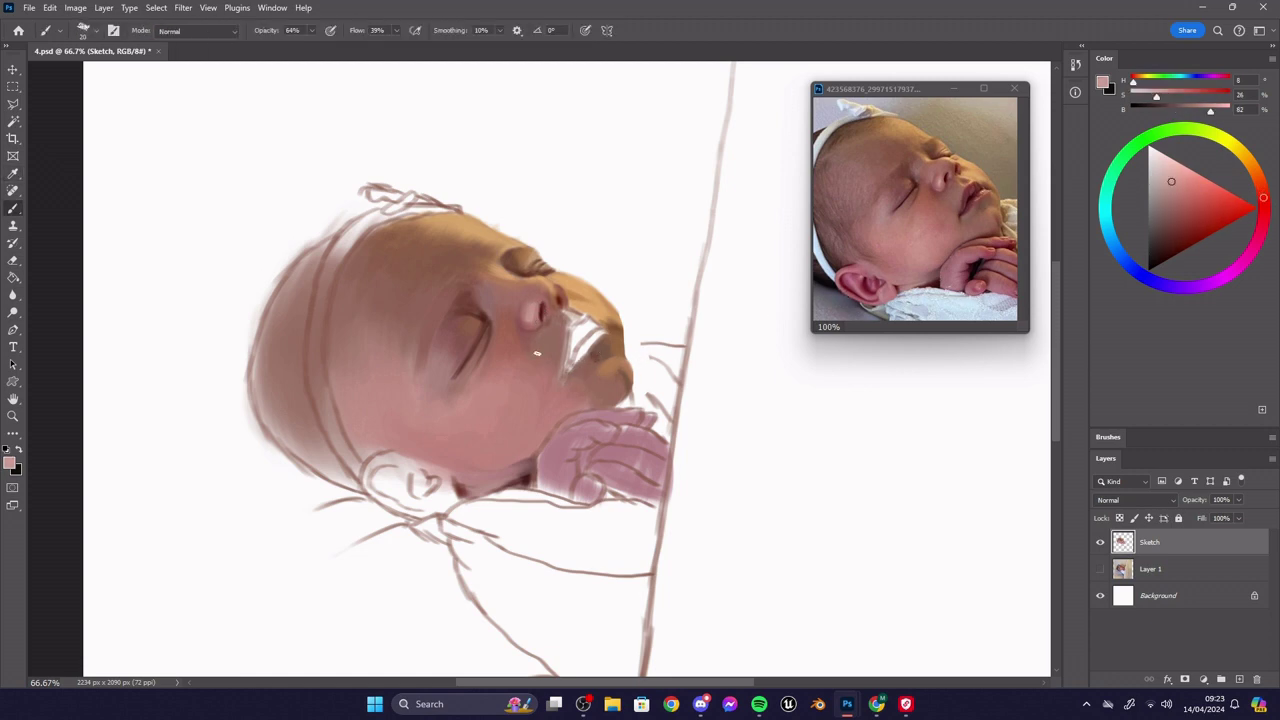
alt+click(621, 397)
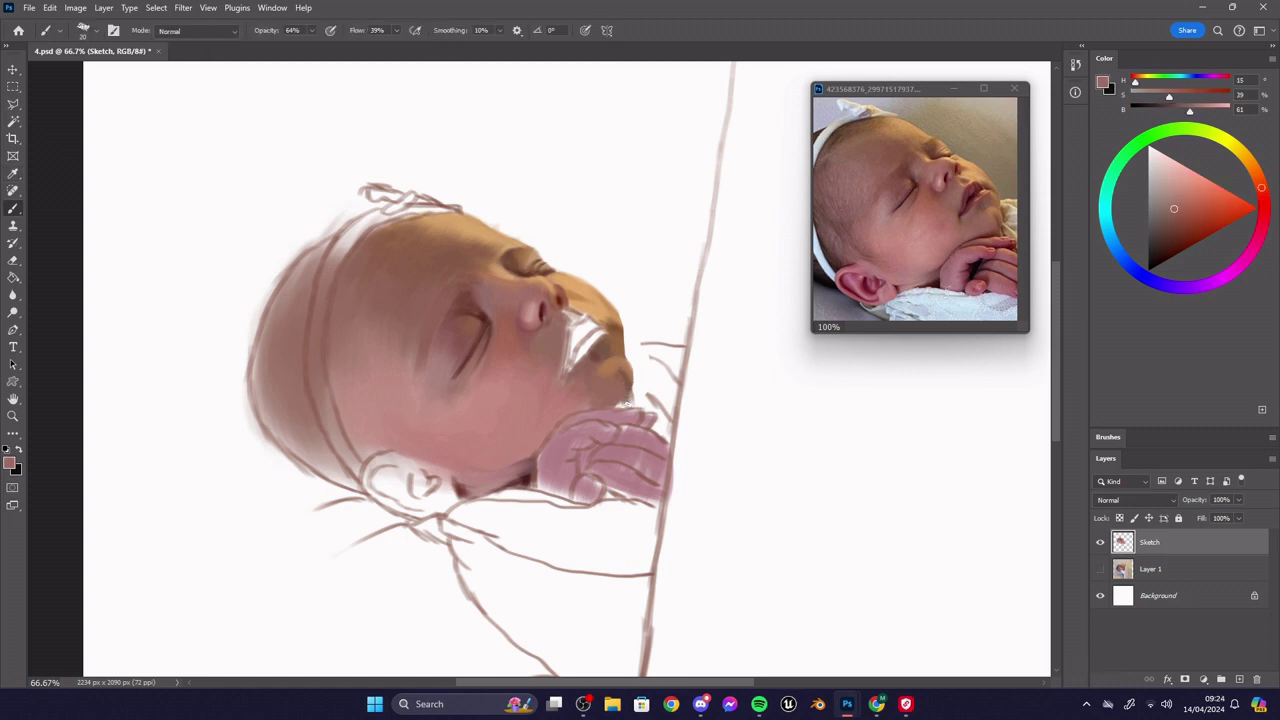
- Darken the crease between the chin and the hand with sampled deep reddish browns
alt+click(616, 408)
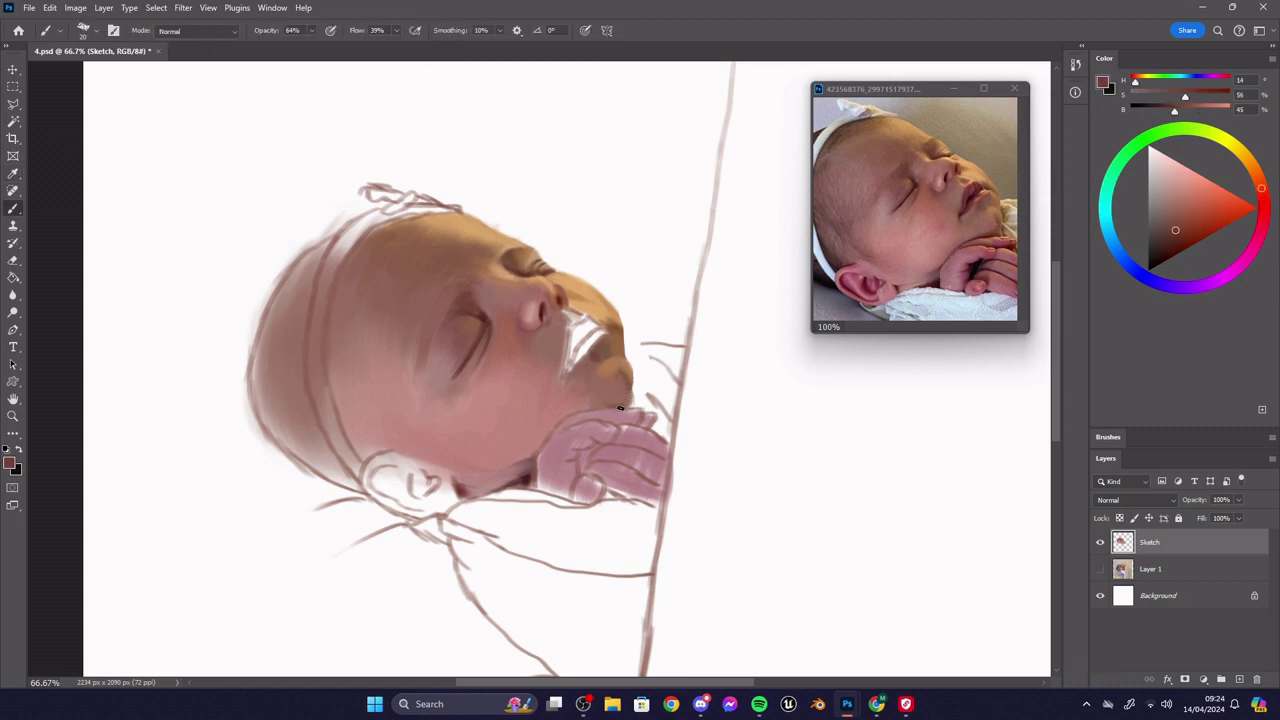
key(bracketleft)
key(bracketleft)
alt+click(626, 424)
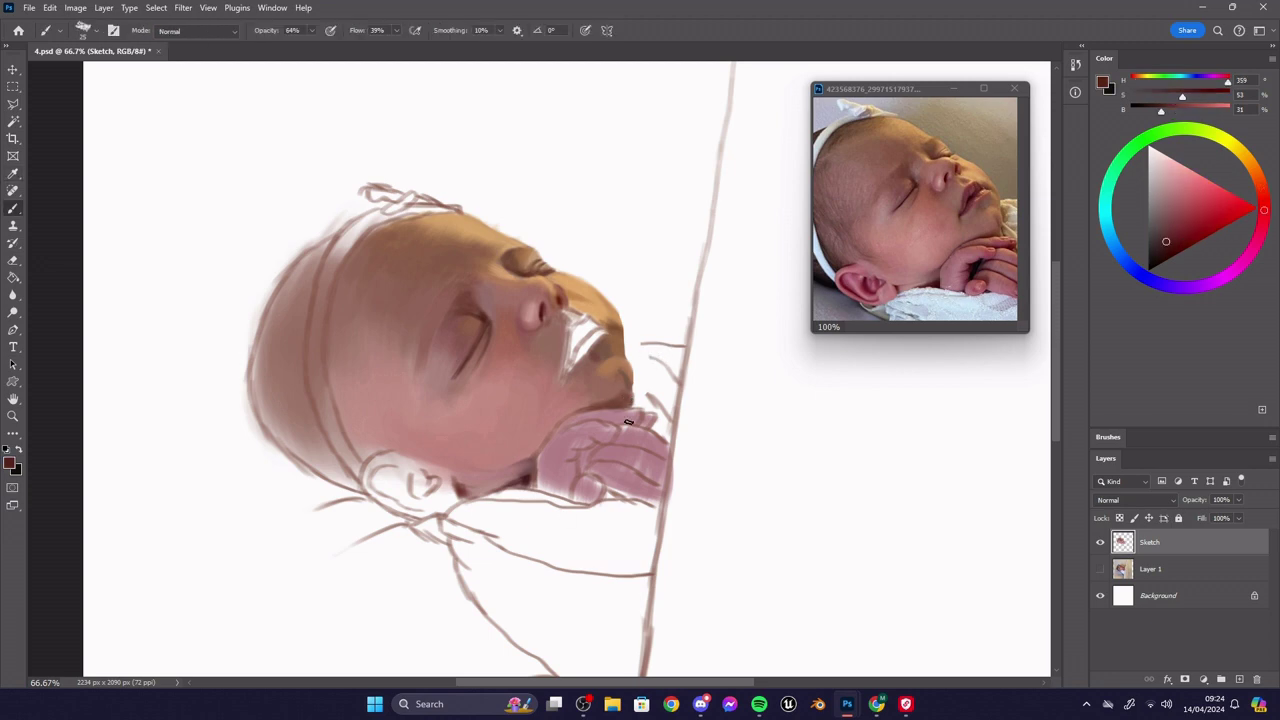
- Deepen the dark red shadow between the jaw and the hand, and soften the neighbouring edge with sampled pink
drag(534, 479, 522, 498)
key(bracketleft)
key(bracketleft)
mouse_move(563, 420)
mouse_down()
mouse_move(537, 456)
mouse_move(587, 412)
mouse_move(620, 409)
mouse_move(530, 457)
mouse_up()
key(bracketright)
key(bracketright)
alt+click(567, 455)
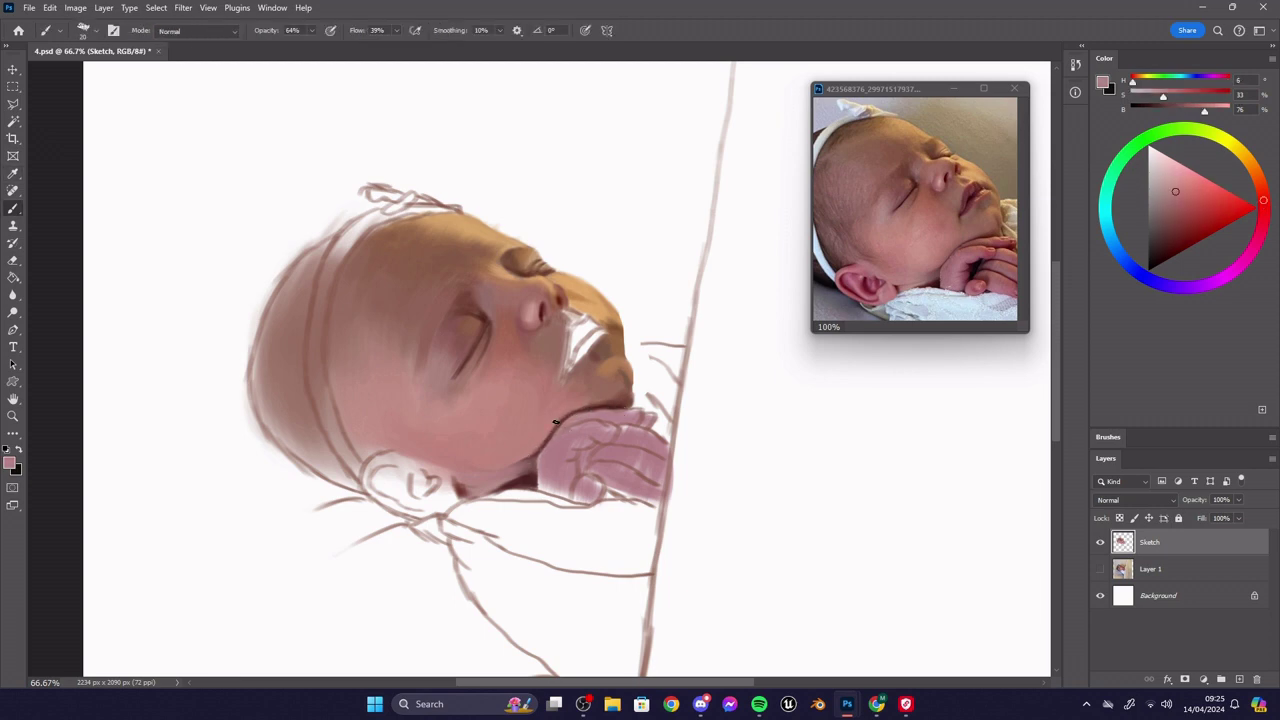
drag(520, 473, 532, 464)
- Blend the near cheek, temple and forehead with sampled pinks, brown and golden tan, using larger brushes
alt+click(443, 431)
key(bracketright)
key(bracketright)
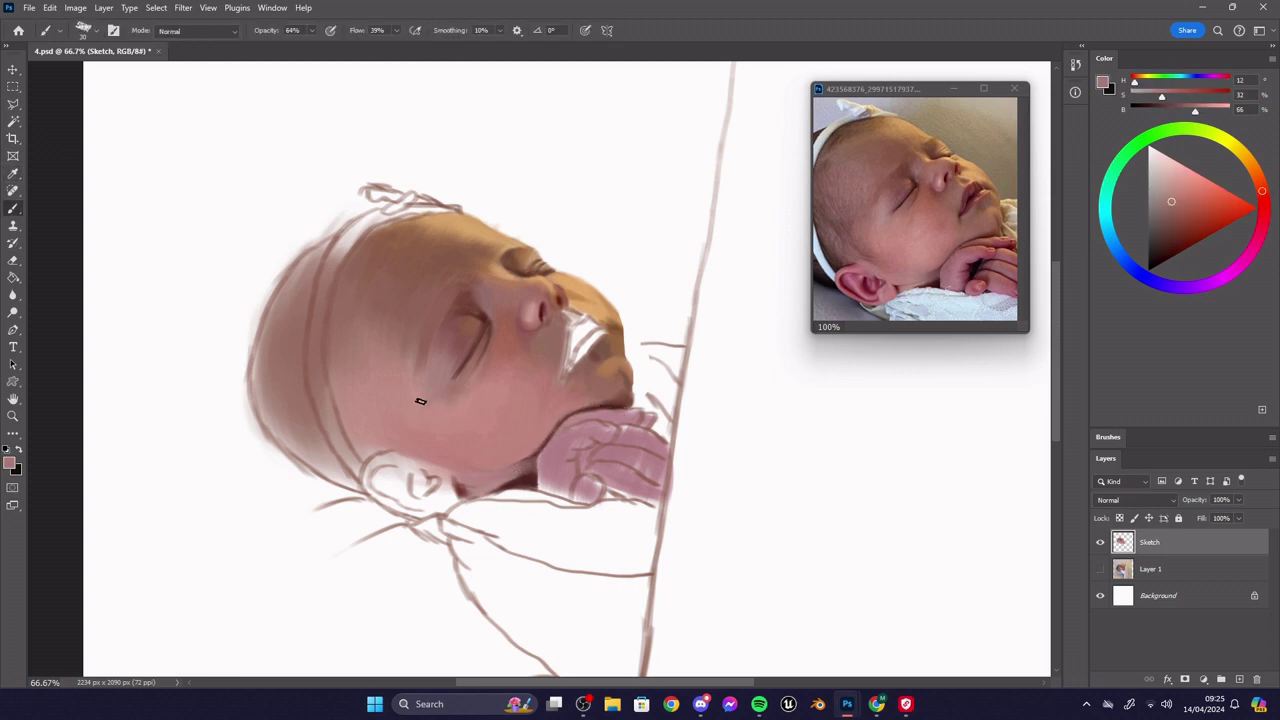
alt+click(457, 354)
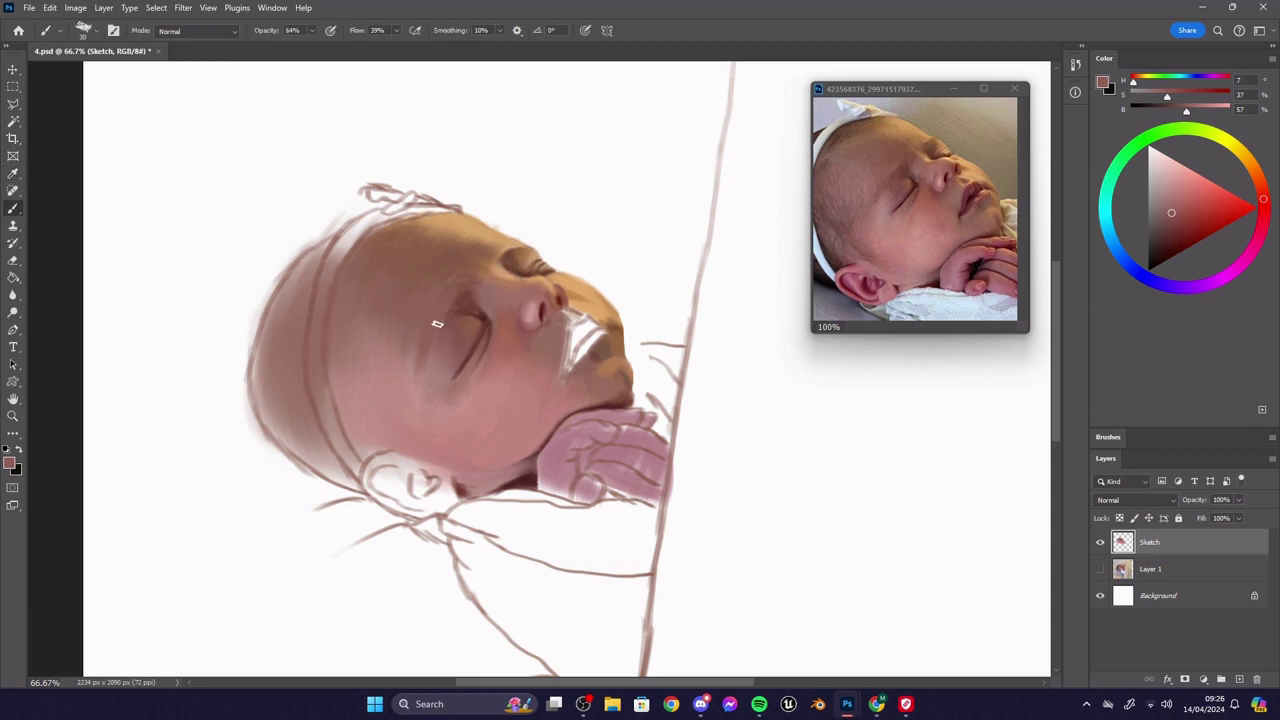
alt+click(467, 298)
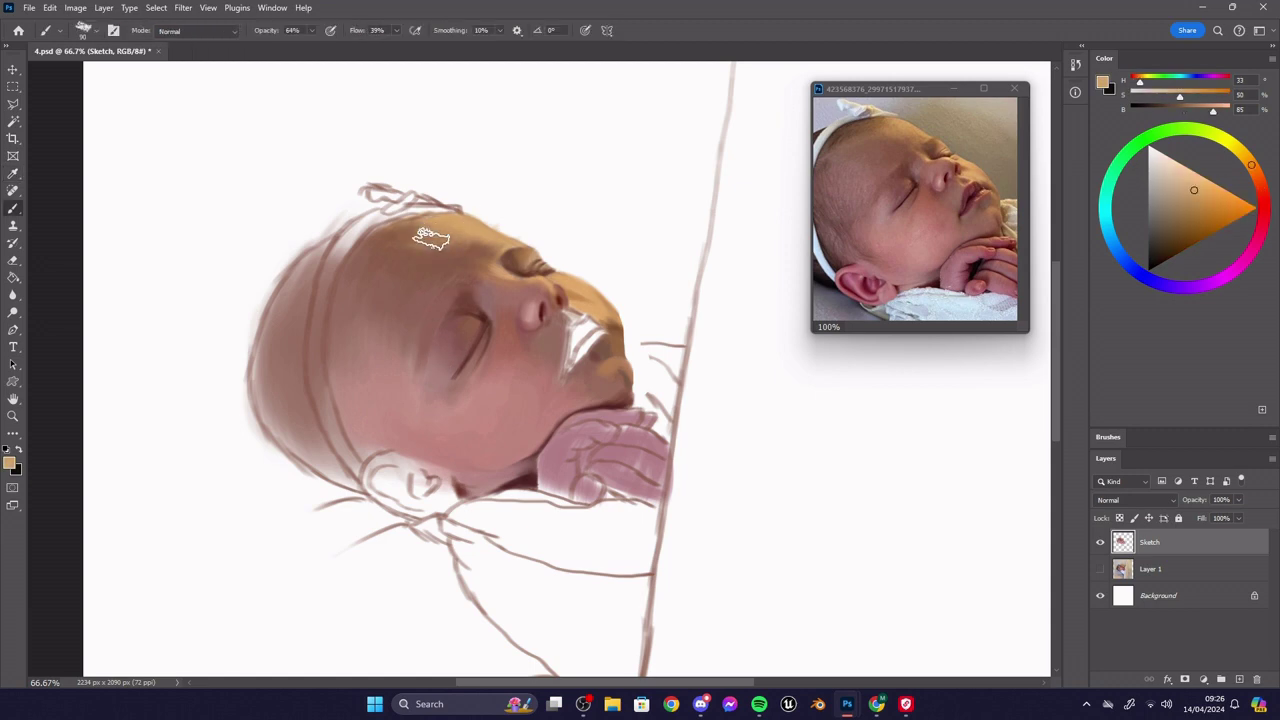
- Cover the sketch between the nose and upper lip with sampled brown and golden tones
alt+click(566, 316)
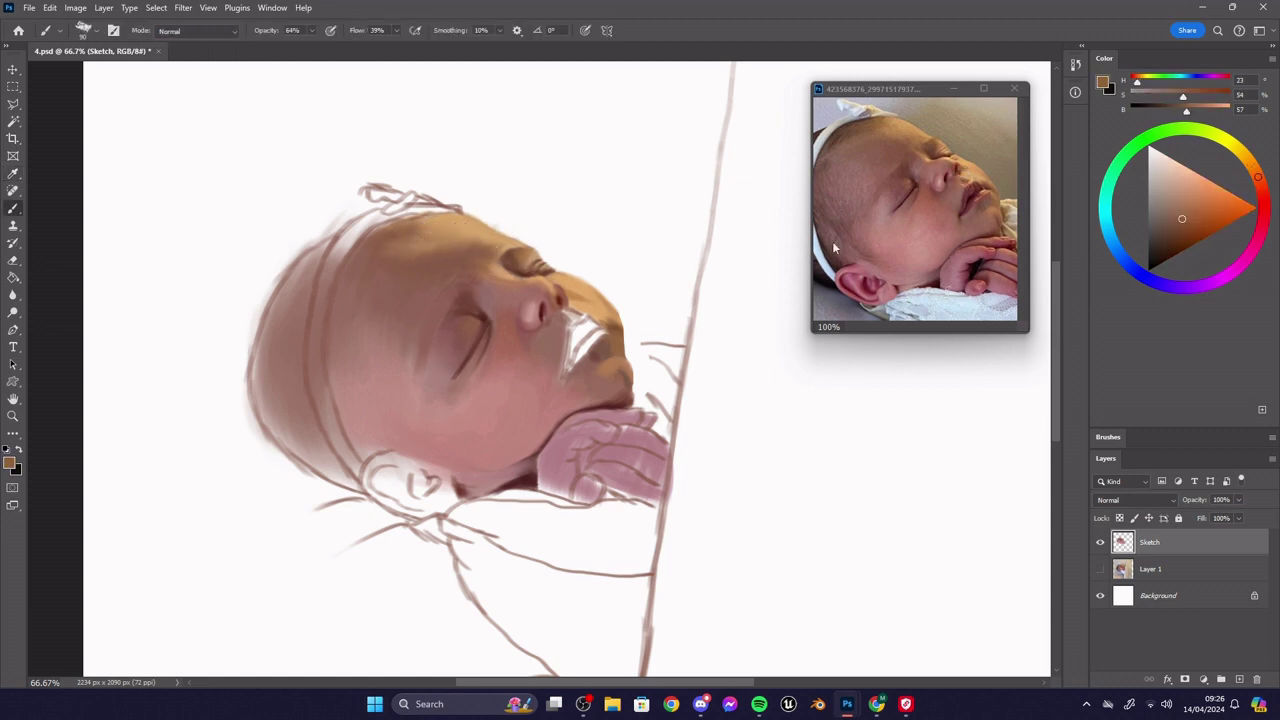
alt+click(576, 318)
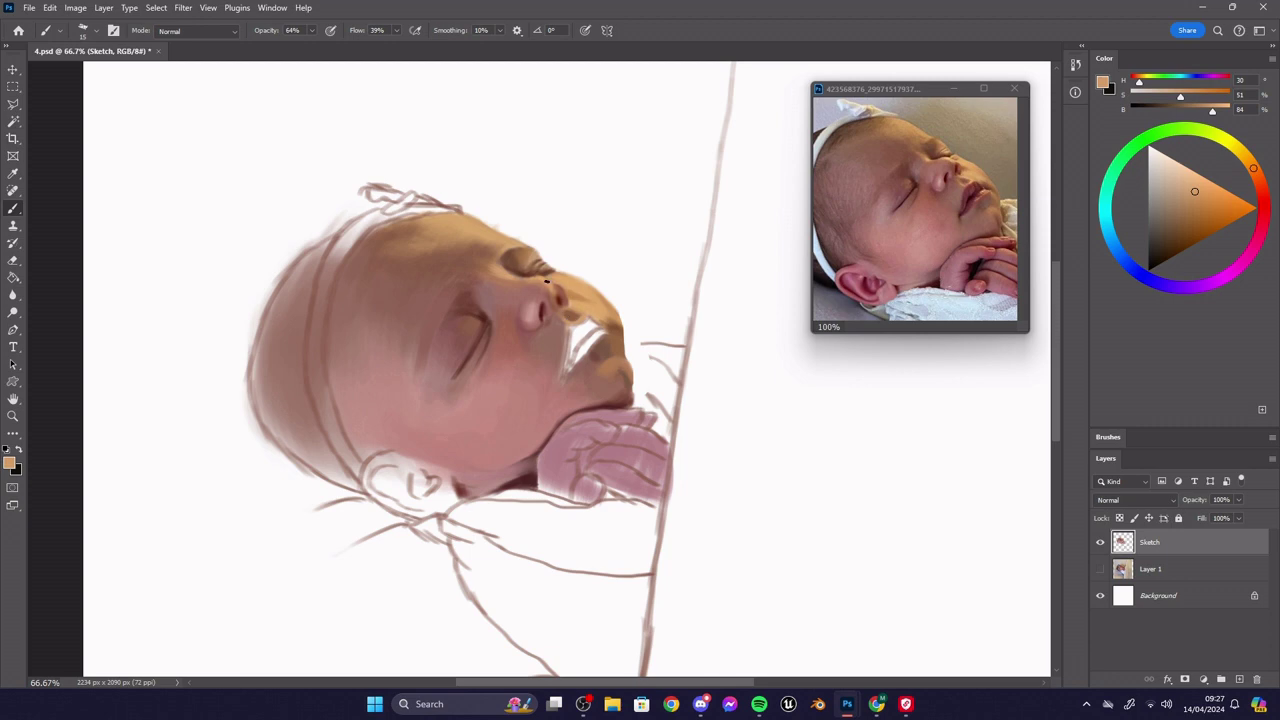
alt+click(614, 338)
key(bracketright)
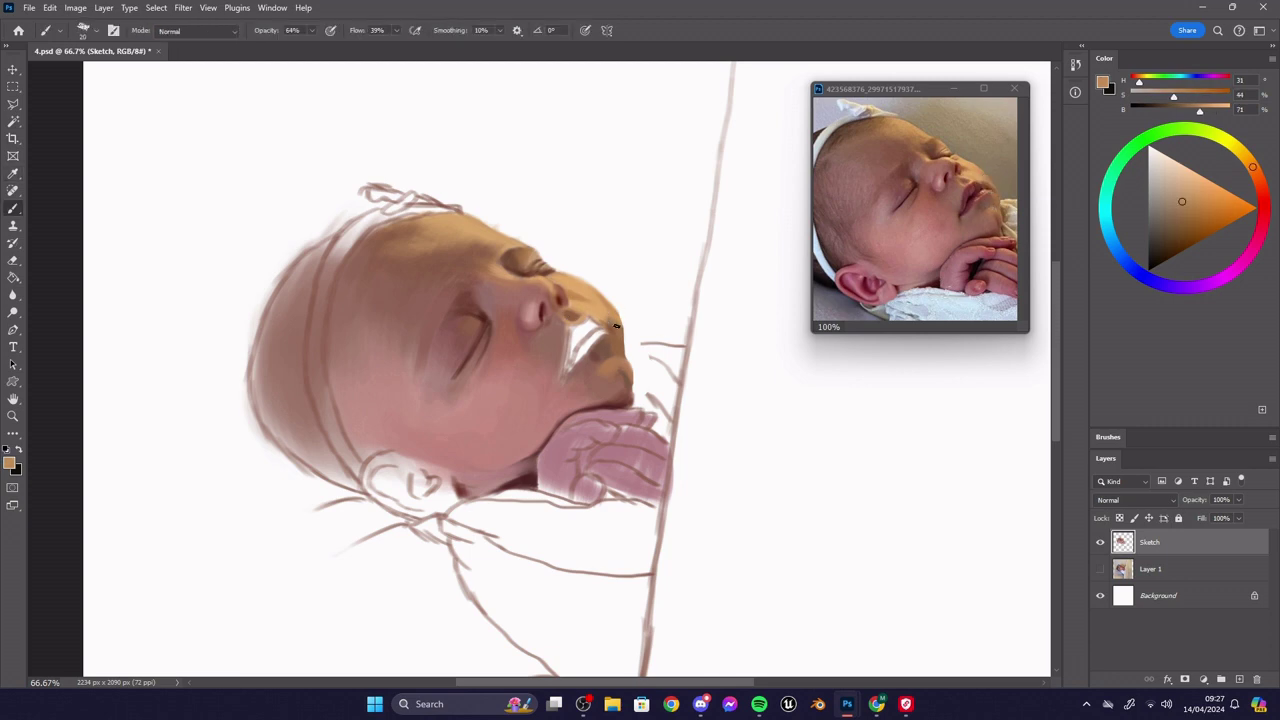
- Refine the skin around the far corner of the mouth and below the lips with sampled browns, using a size 20 brush
alt+click(605, 324)
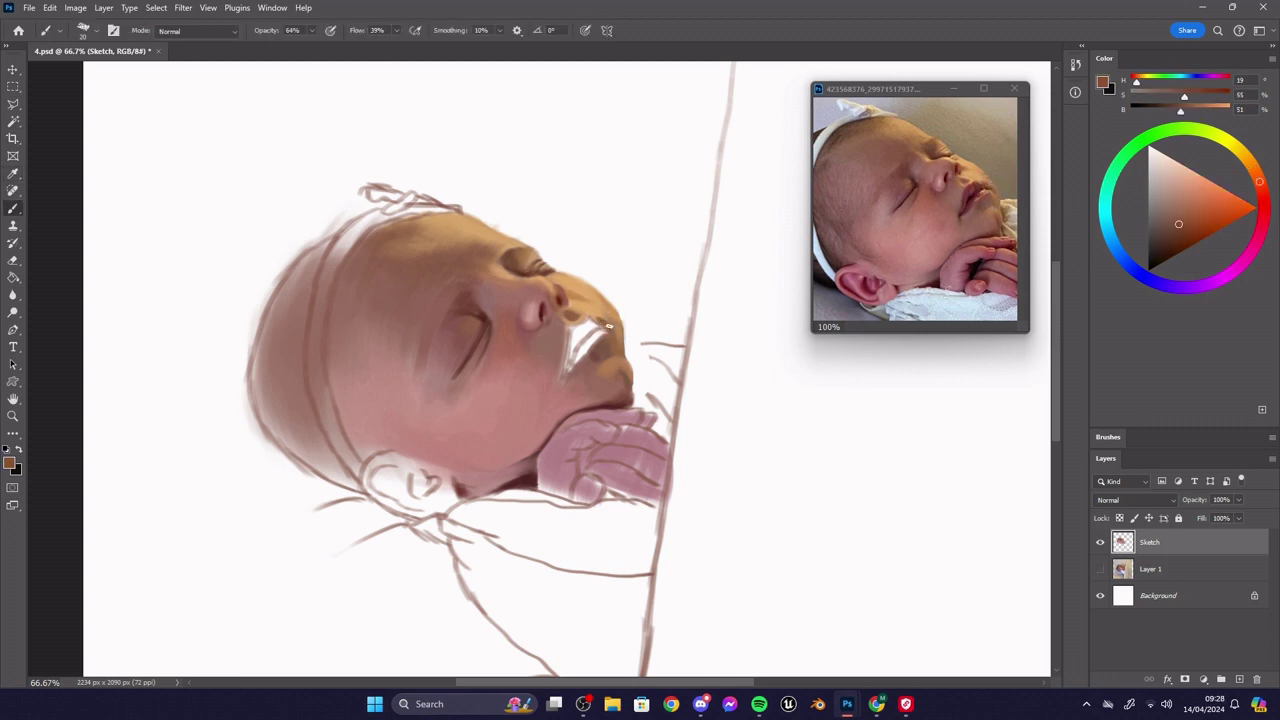
alt+click(622, 360)
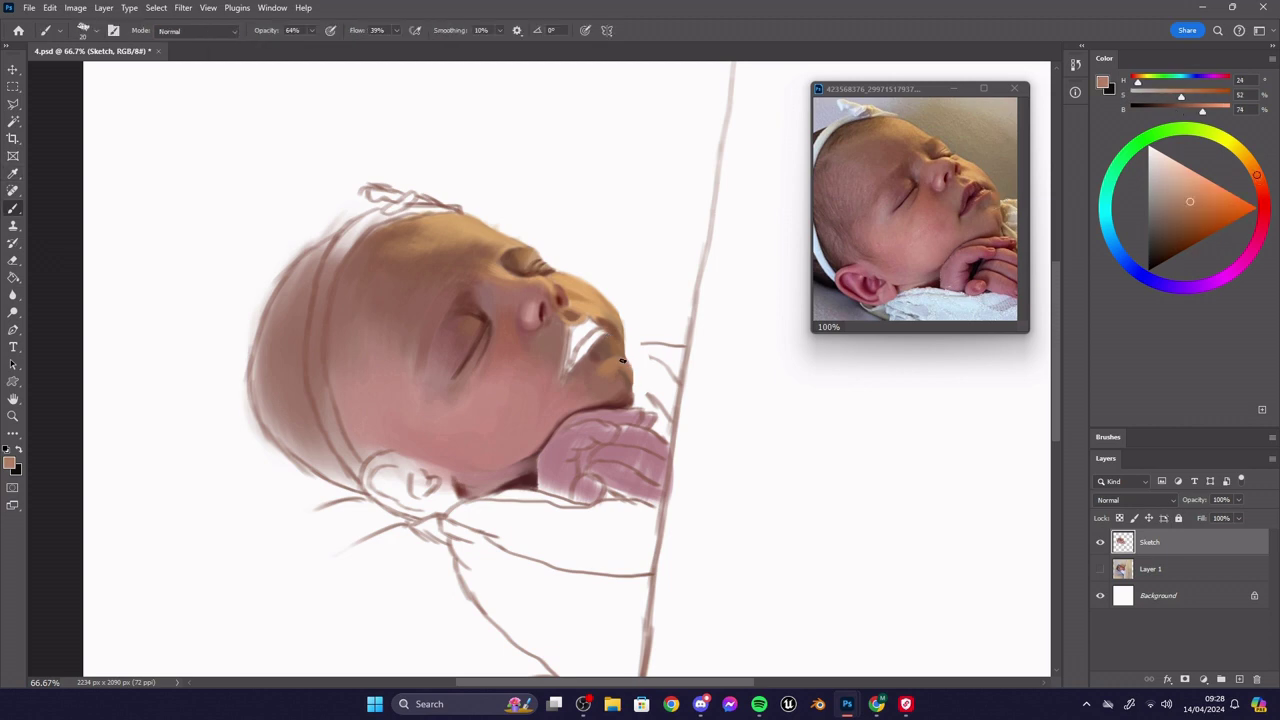
alt+click(605, 341)
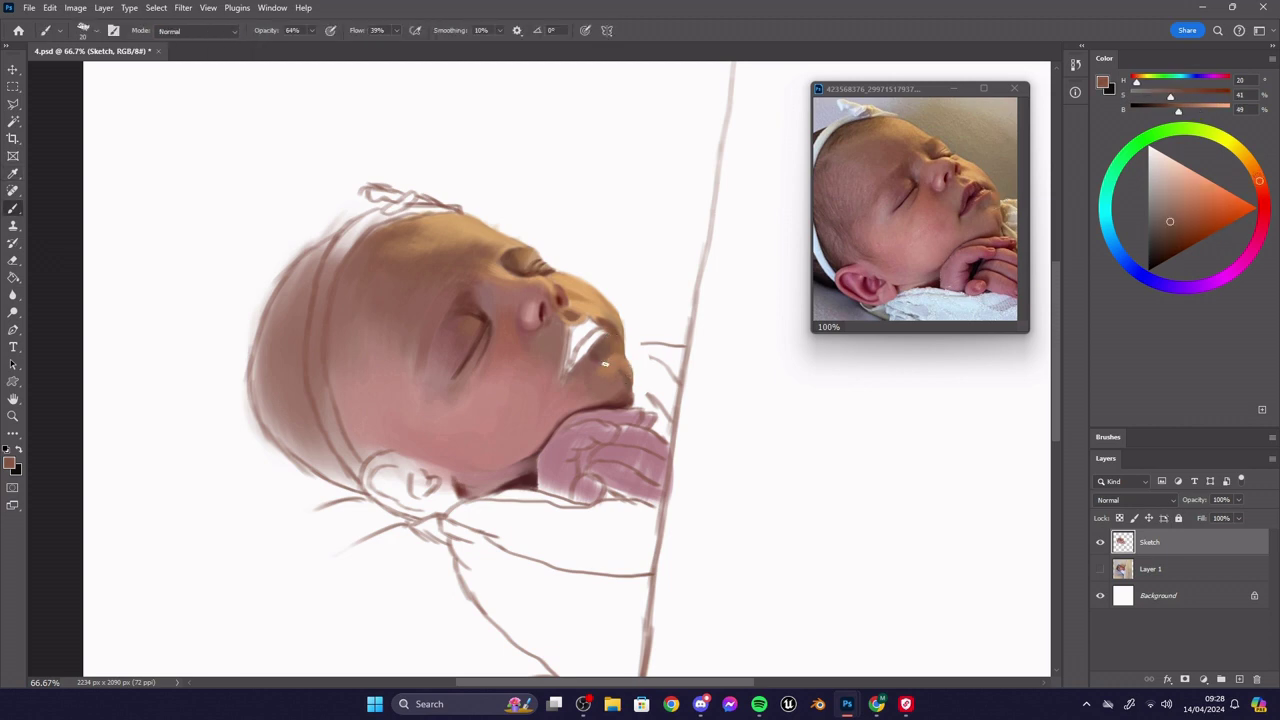
alt+click(592, 353)
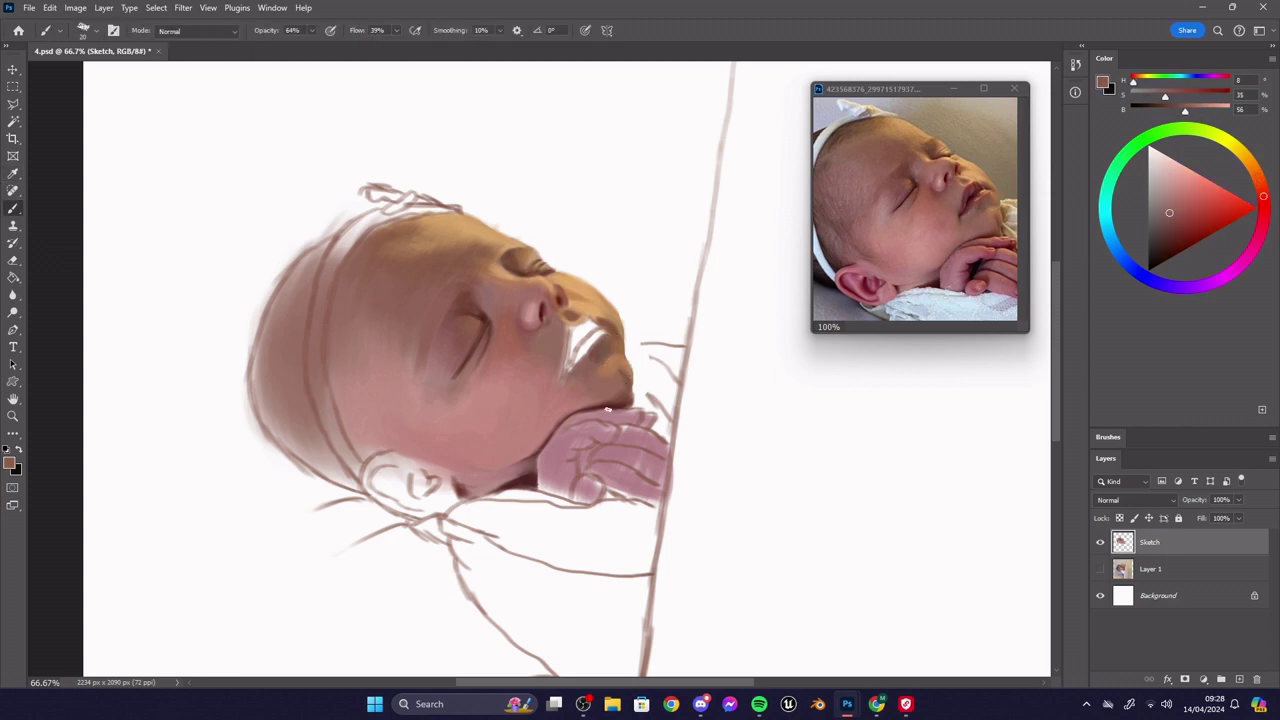
alt+click(475, 272)
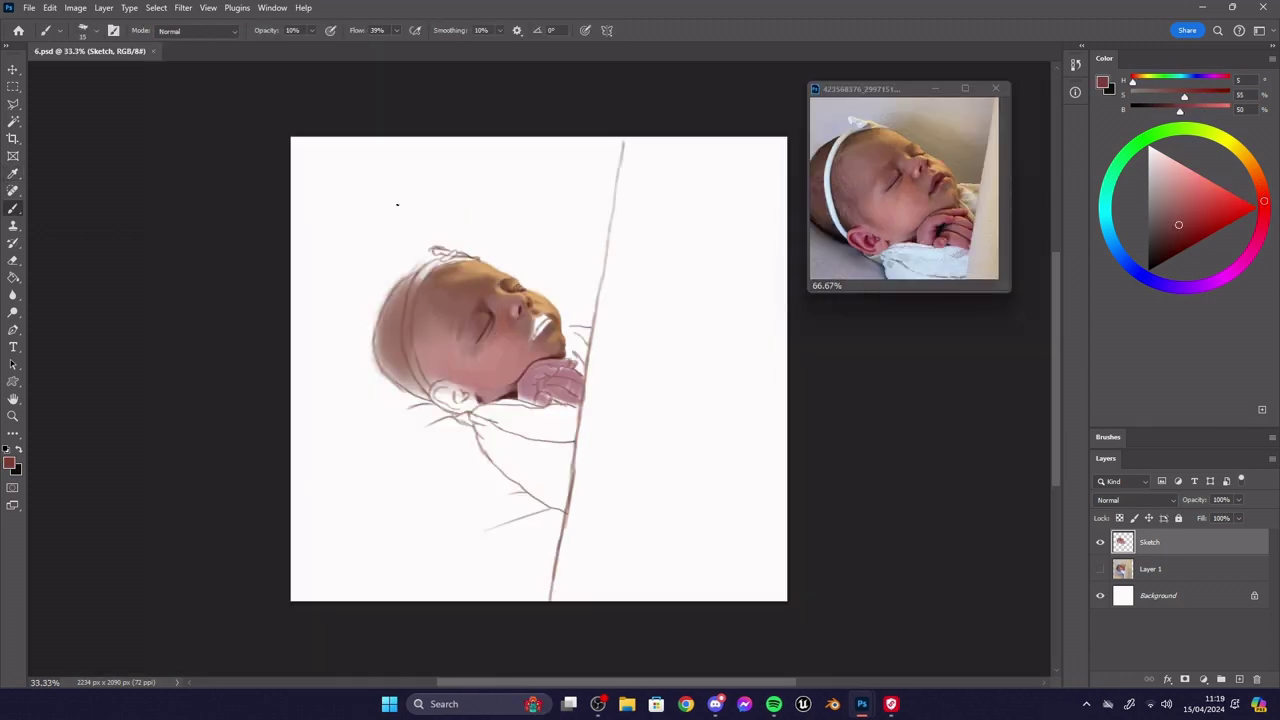
- Block in the upper lip with a dark red sampled from the reference photo at 100% zoom
key(z)
alt+click(859, 219)
ctrl+click(908, 200)
ctrl+click(908, 200)
alt+click(786, 378)
ctrl+click(603, 337)
ctrl+click(603, 337)
ctrl+click(603, 337)
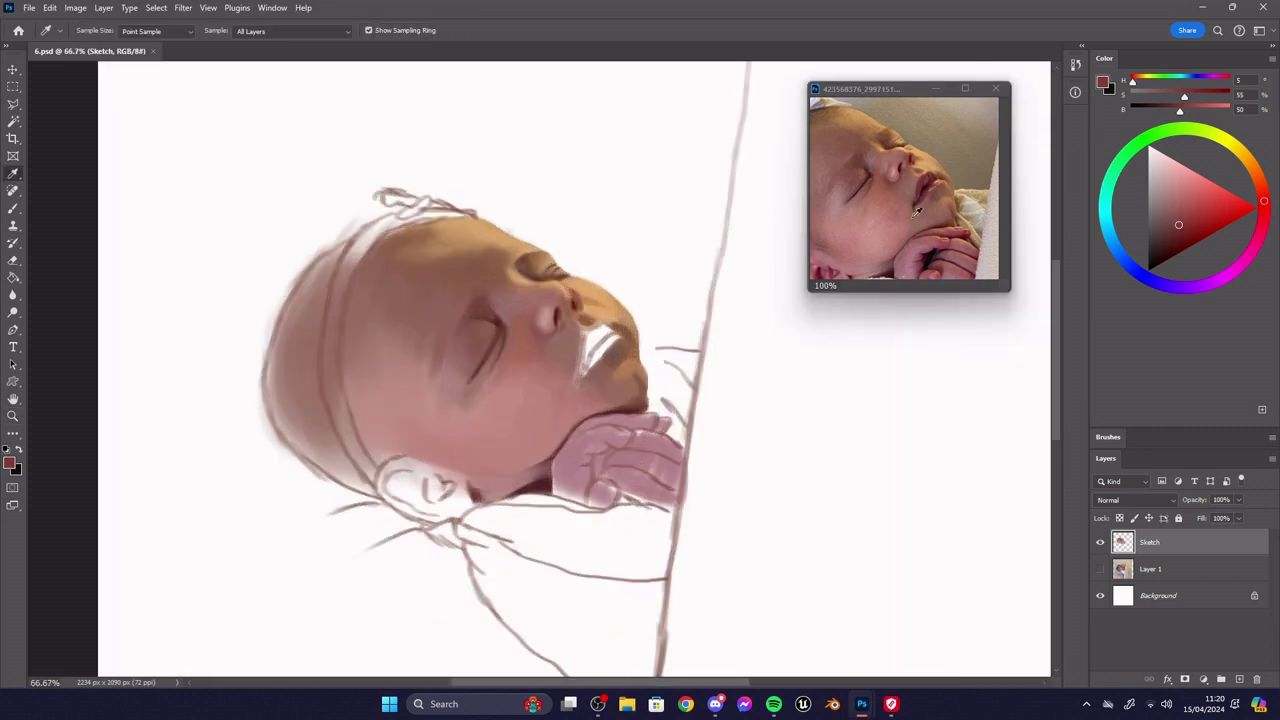
alt+click(929, 174)
mouse_move(603, 330)
mouse_down()
mouse_move(585, 361)
mouse_move(604, 326)
mouse_up()
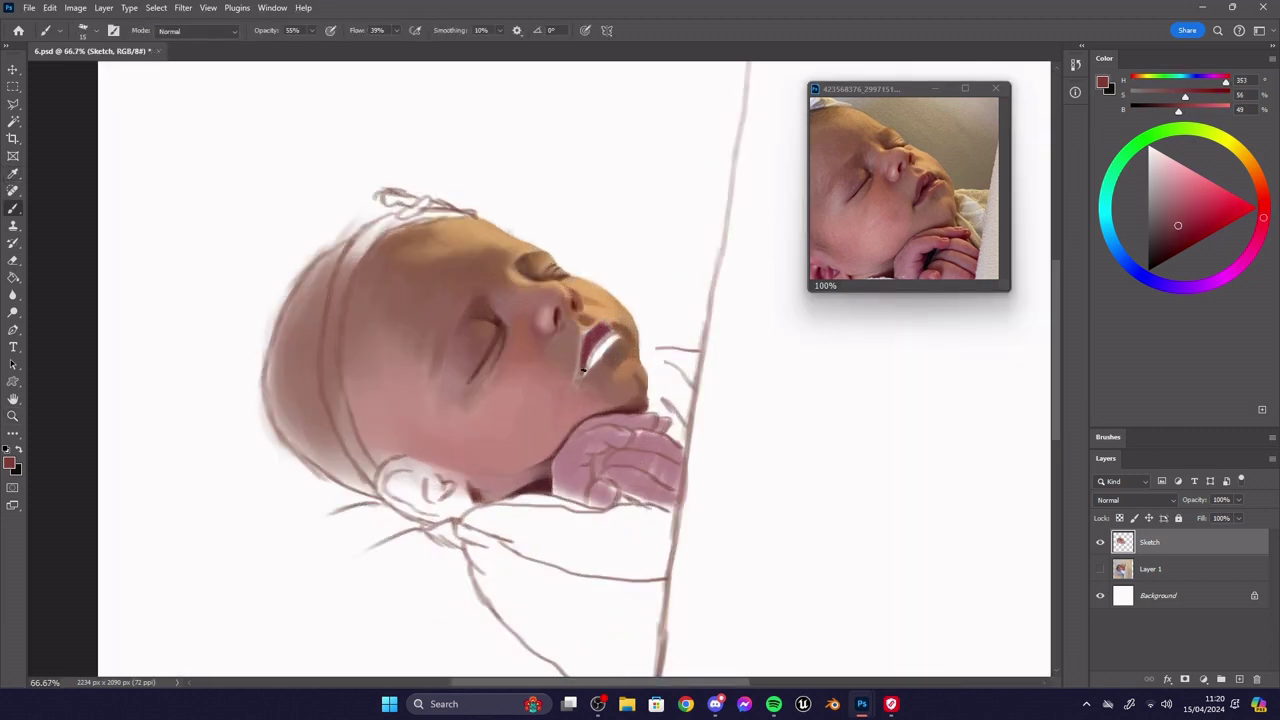
- Shade the upper lip and paint the dark line of the mouth opening with sampled deep reds
alt+click(598, 334)
alt+click(597, 330)
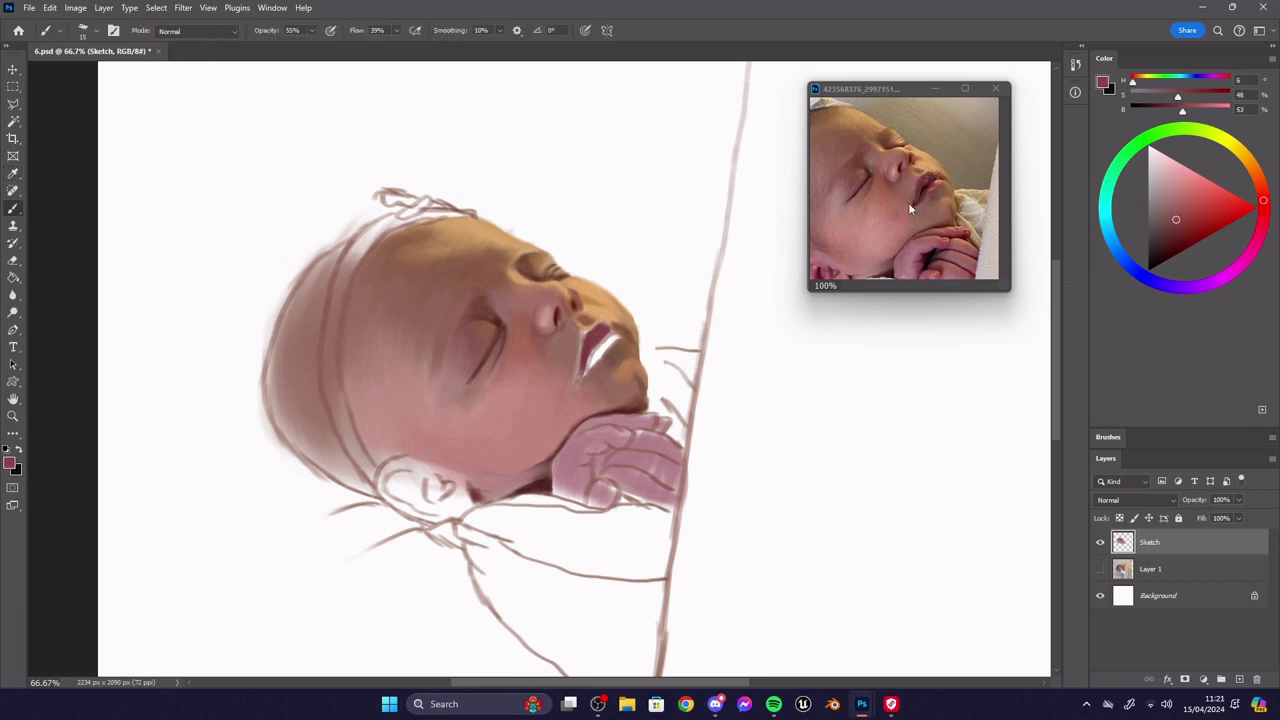
alt+click(598, 345)
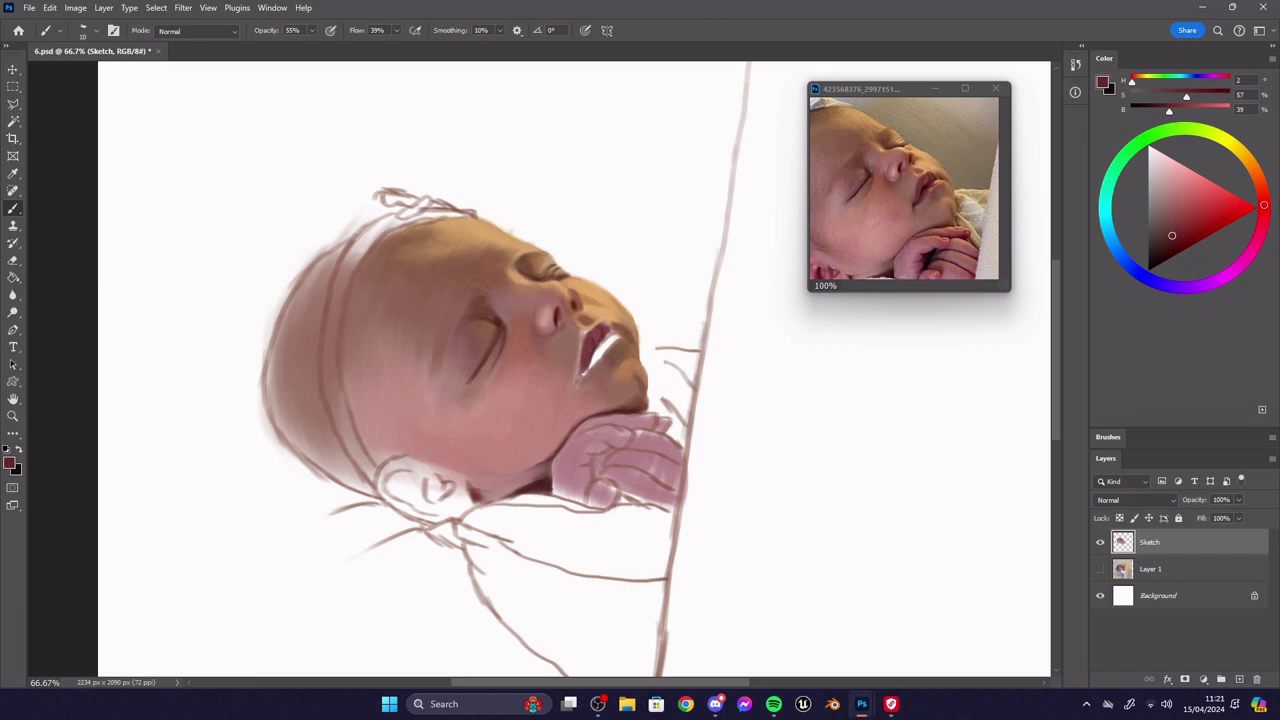
alt+click(595, 354)
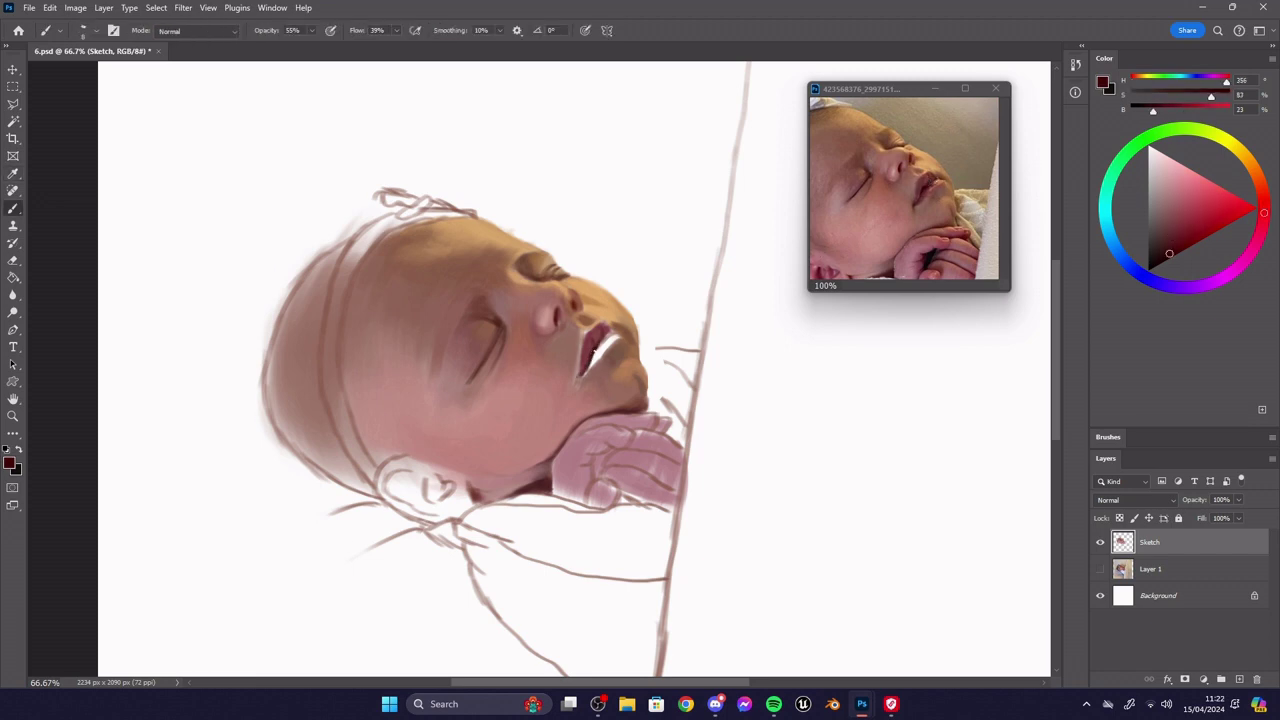
- Fill the lower lip with a sampled dark red, using a size 15 brush
alt+click(598, 345)
key(bracketright)
key(bracketright)
key(bracketright)
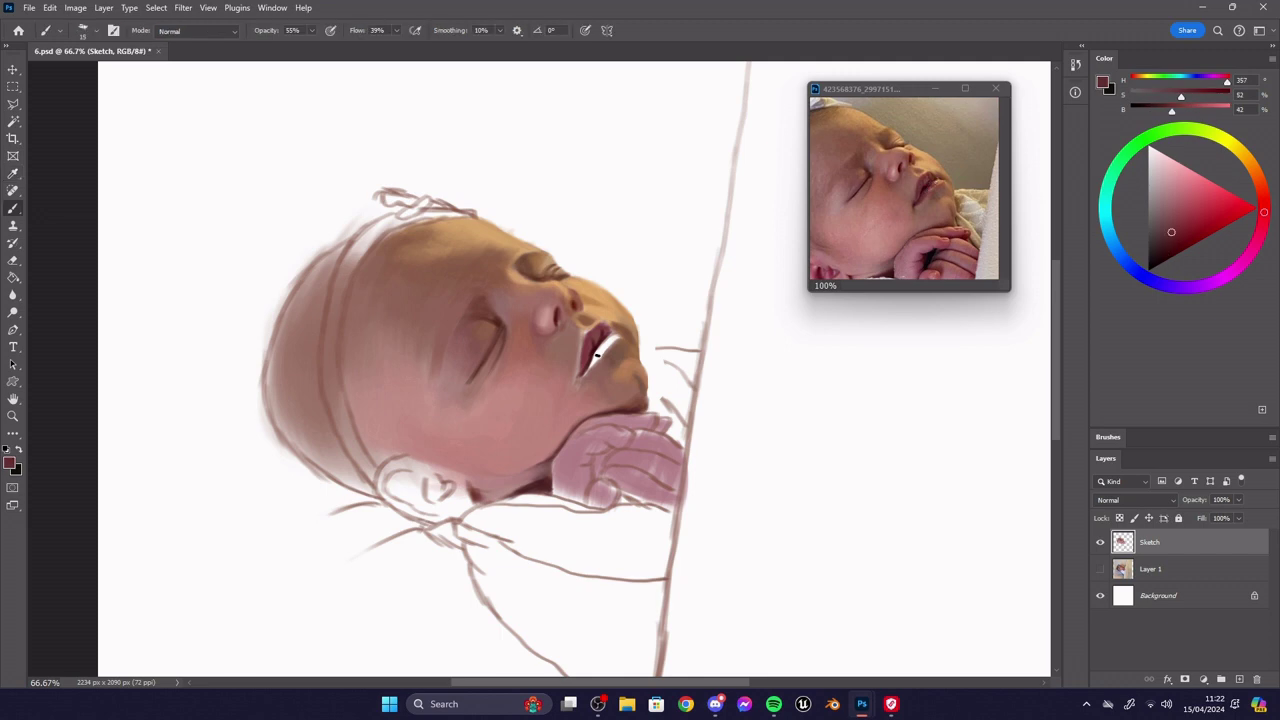
mouse_move(590, 370)
mouse_down()
mouse_move(617, 340)
mouse_move(601, 353)
mouse_up()
- Model the lower lip with sampled reddish browns, light peach highlights and a deep red
alt+click(612, 340)
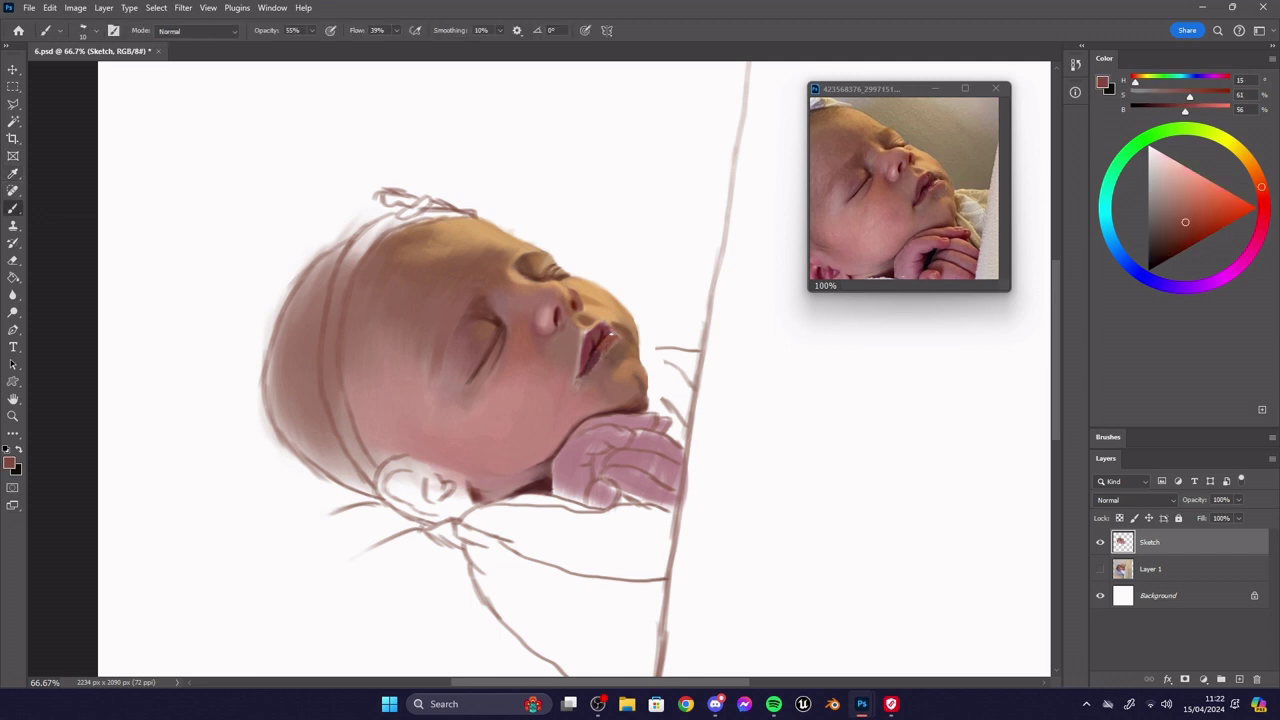
alt+click(600, 362)
alt+click(932, 226)
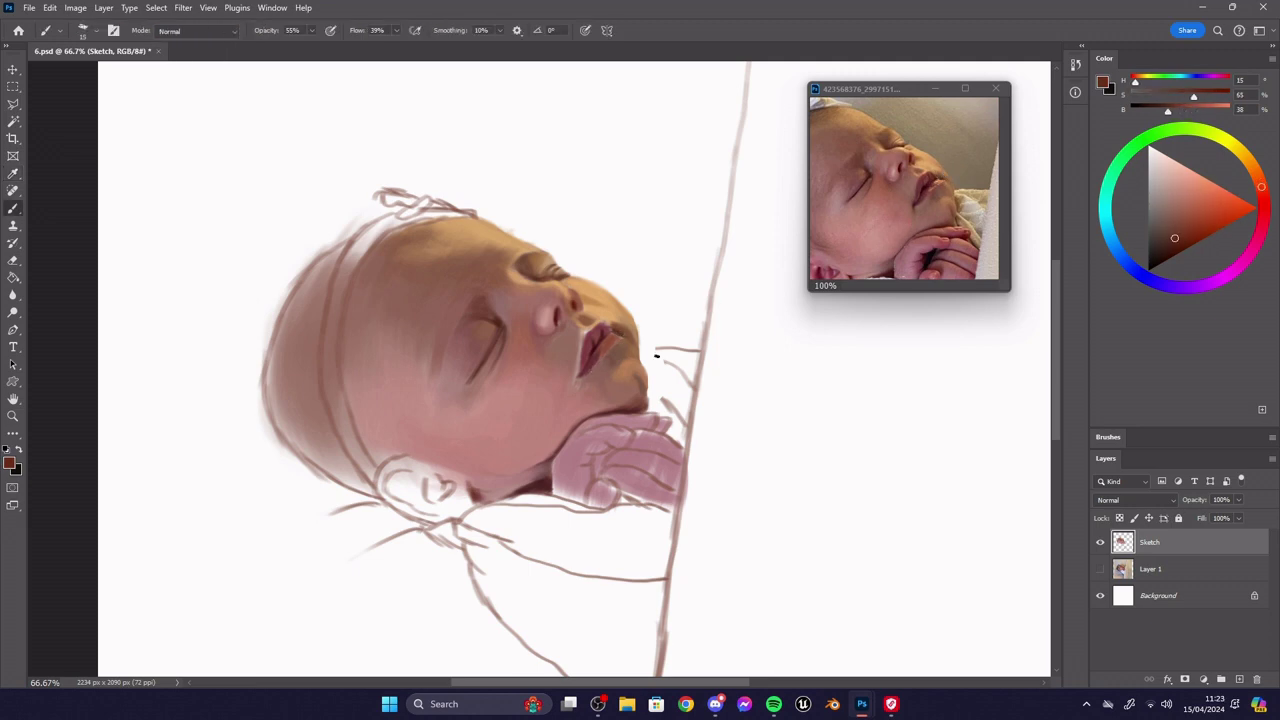
alt+click(944, 177)
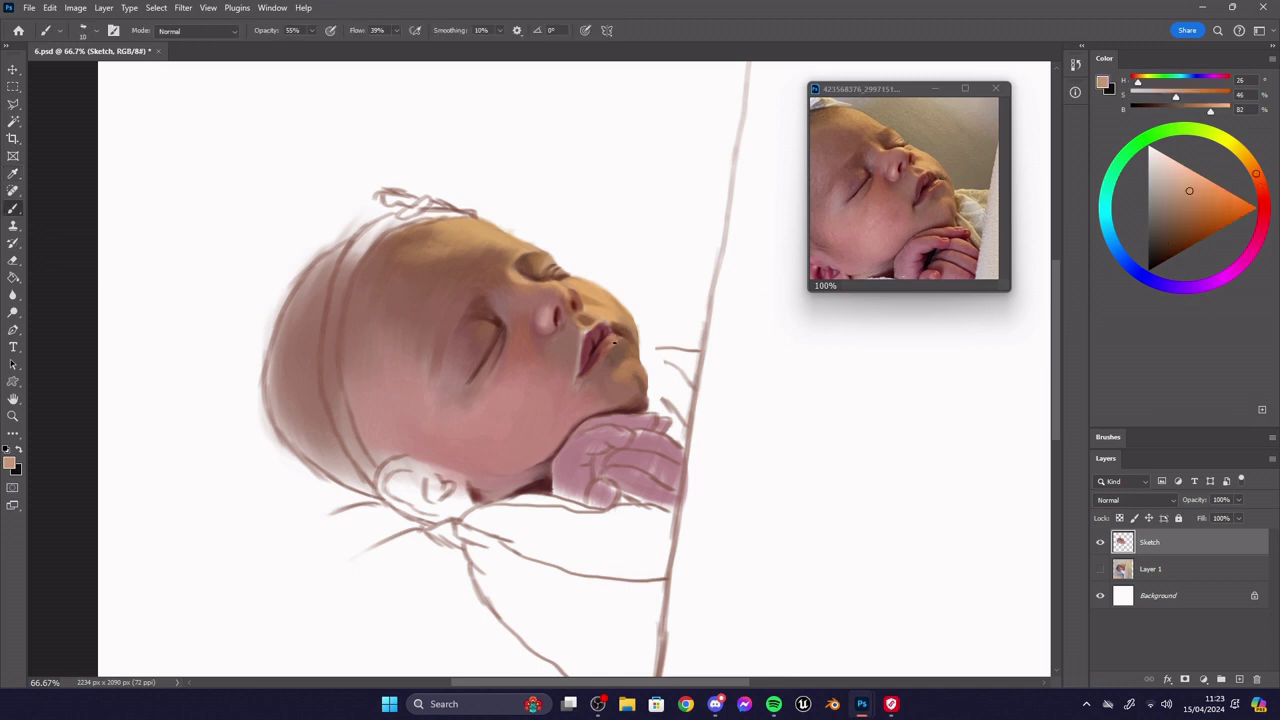
alt+click(938, 177)
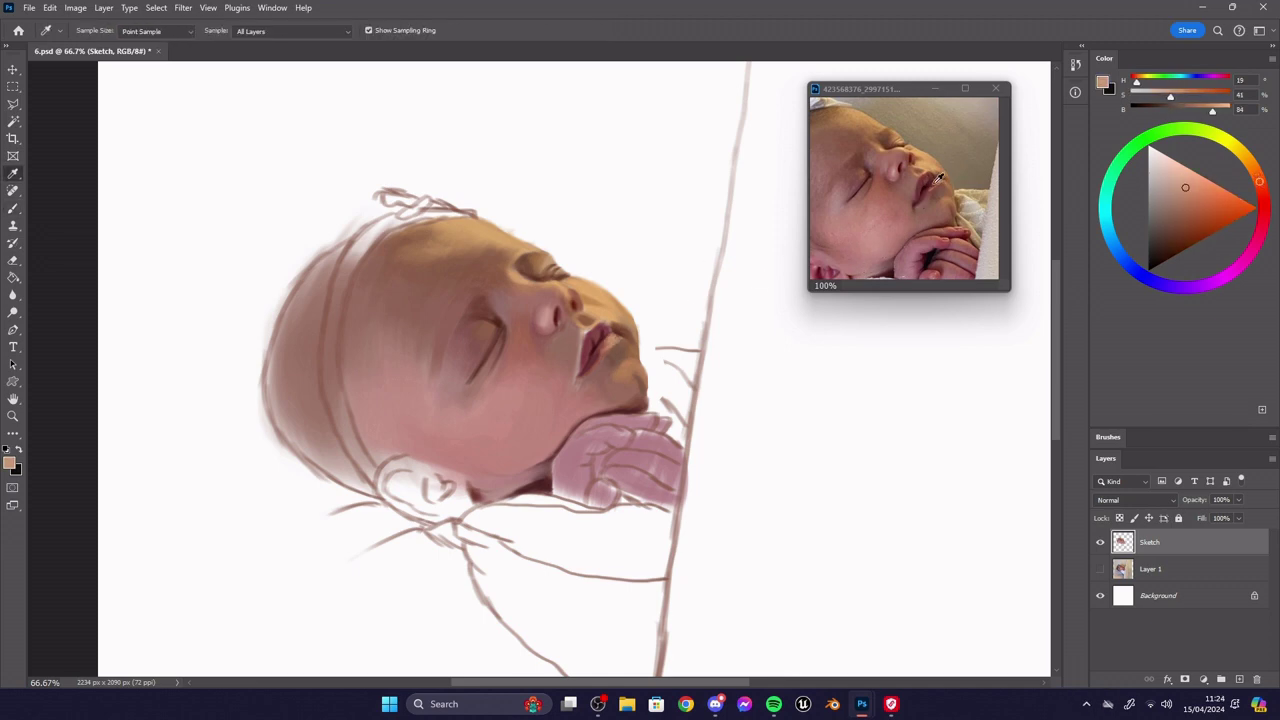
alt+click(936, 180)
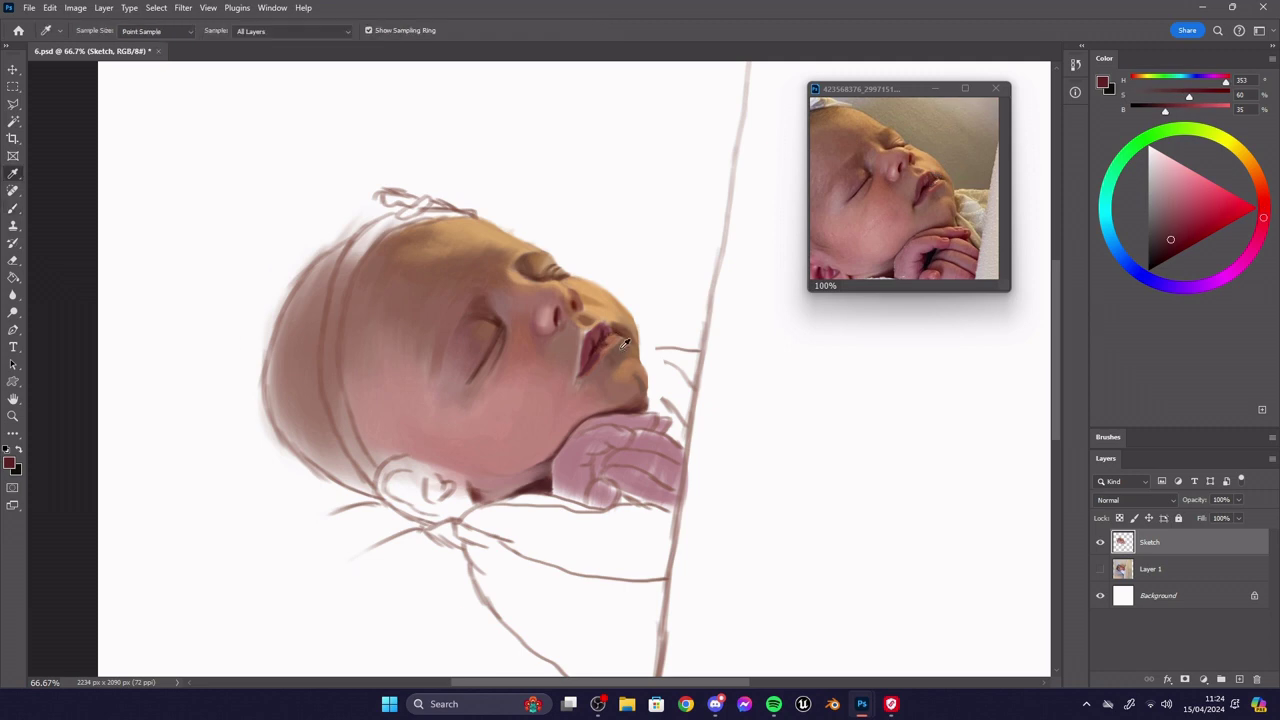
- Blend the skin below the lower lip and around the near mouth corner with sampled warm browns
alt+click(957, 180)
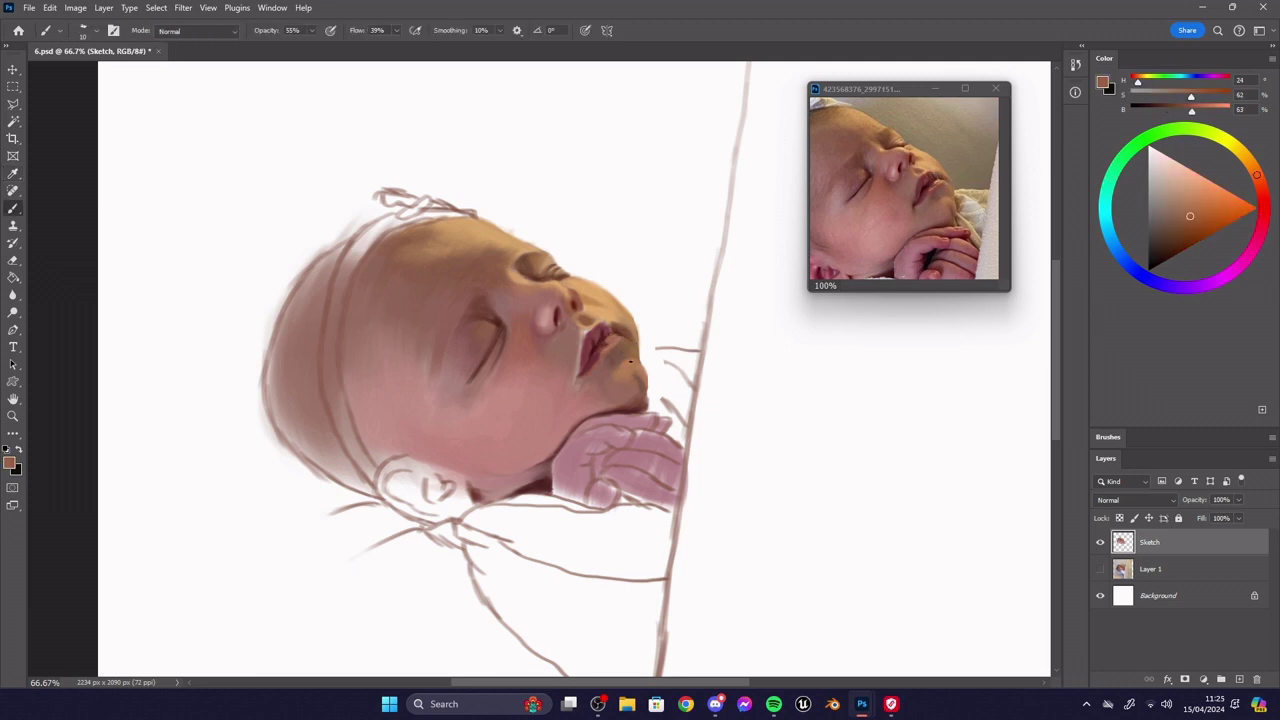
alt+click(597, 342)
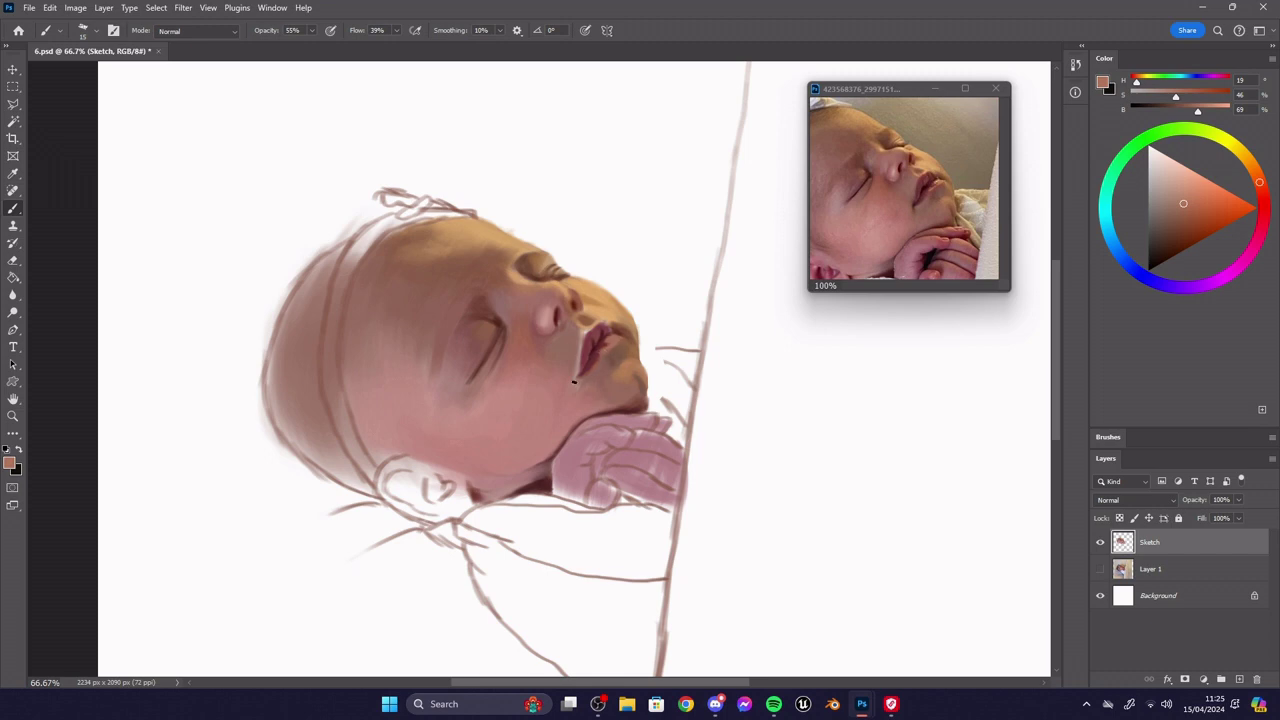
alt+click(674, 342)
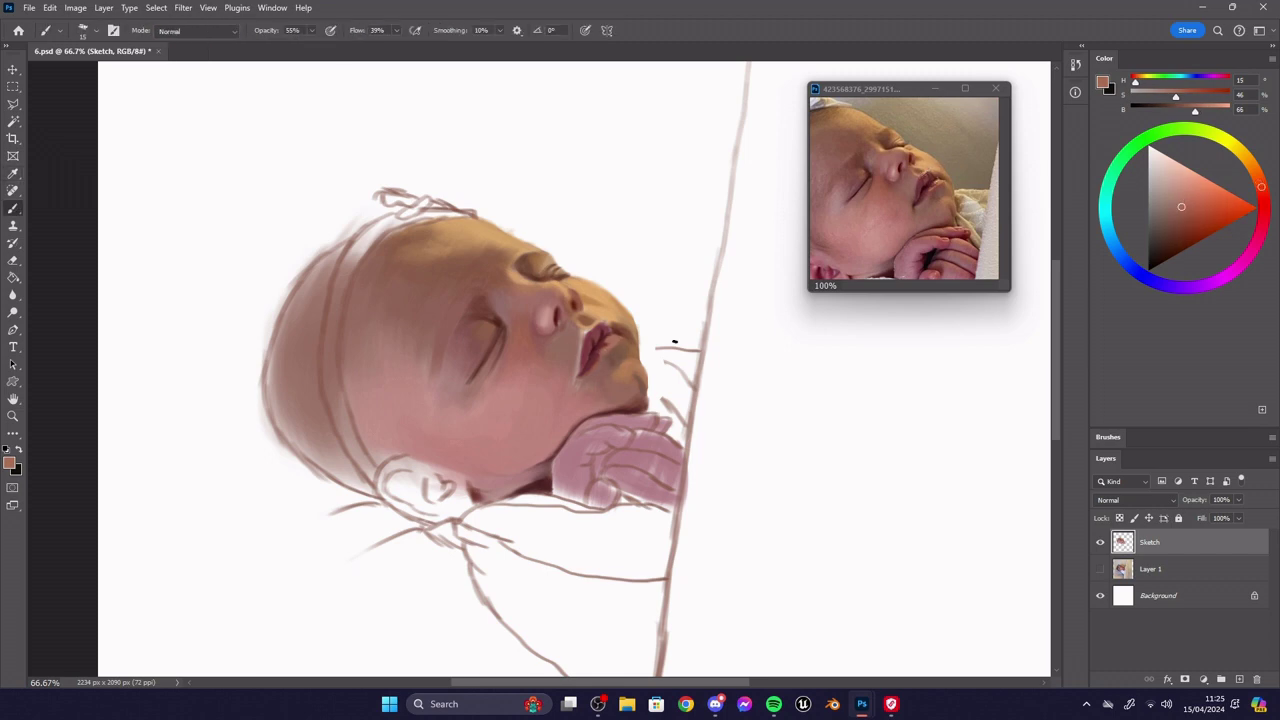
- Refine the upper lip and mouth opening with sampled deep red, peach and dark red tones
alt+click(583, 350)
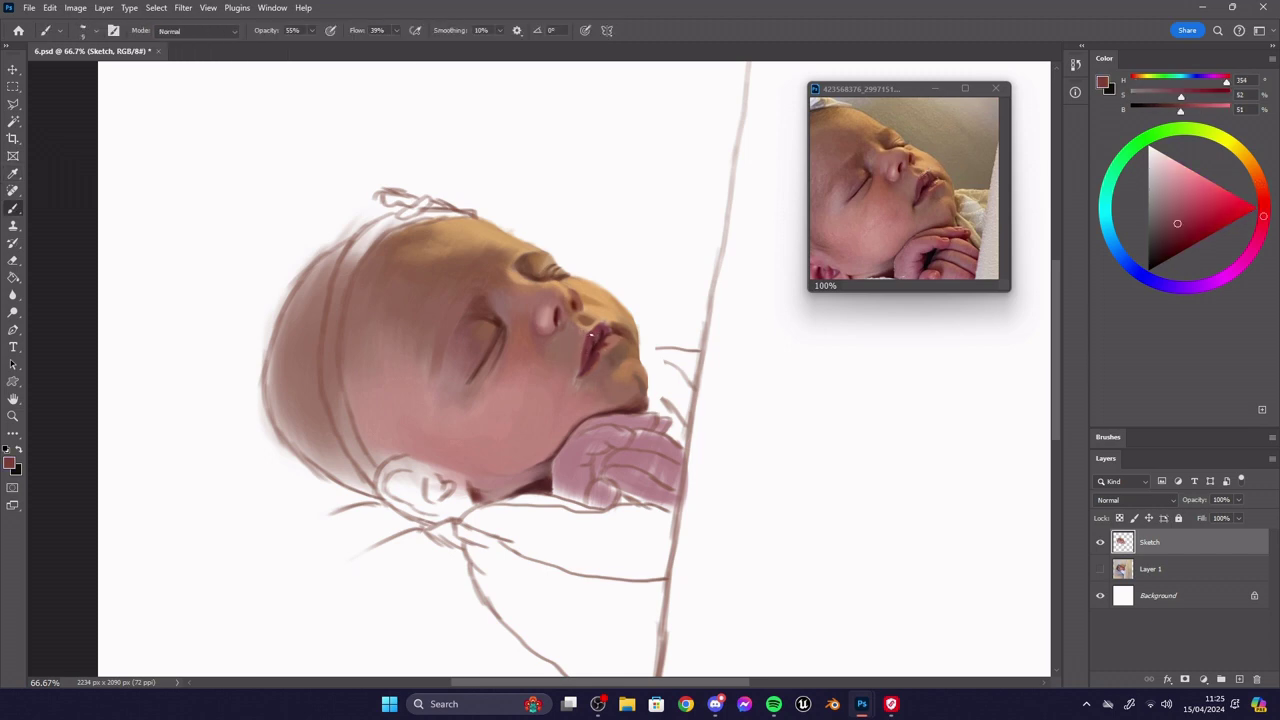
alt+click(586, 338)
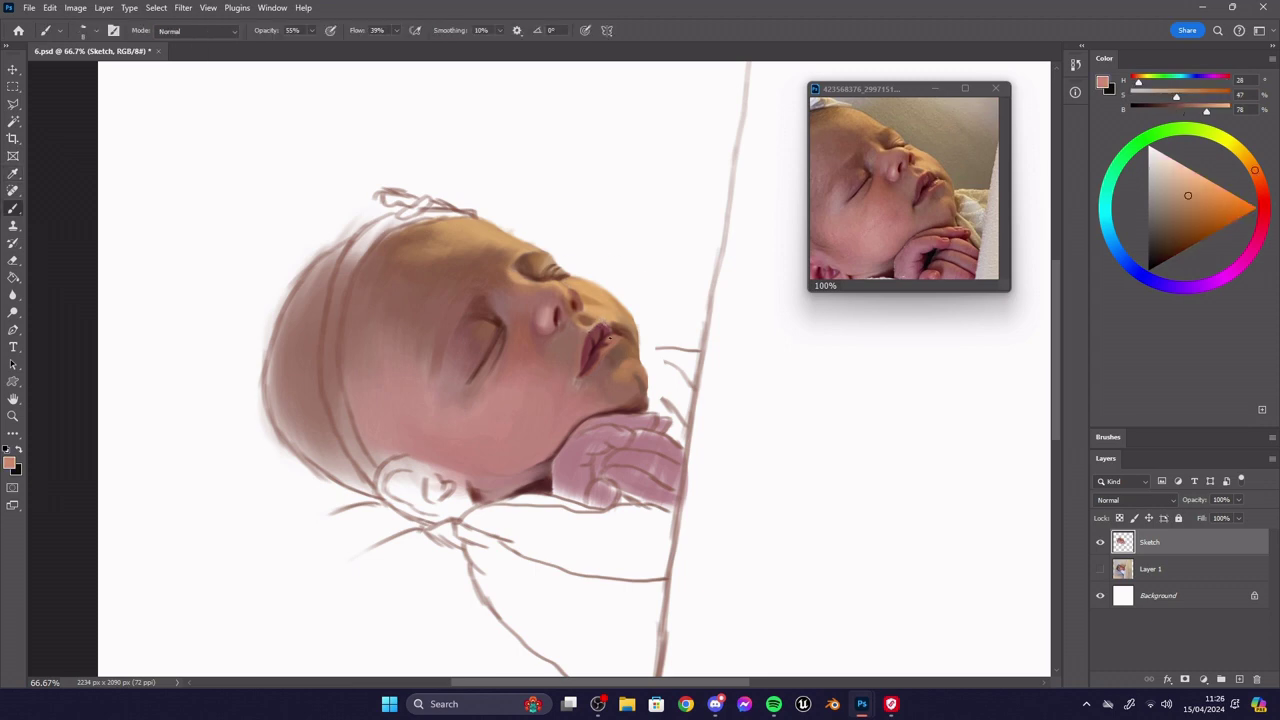
alt+click(580, 376)
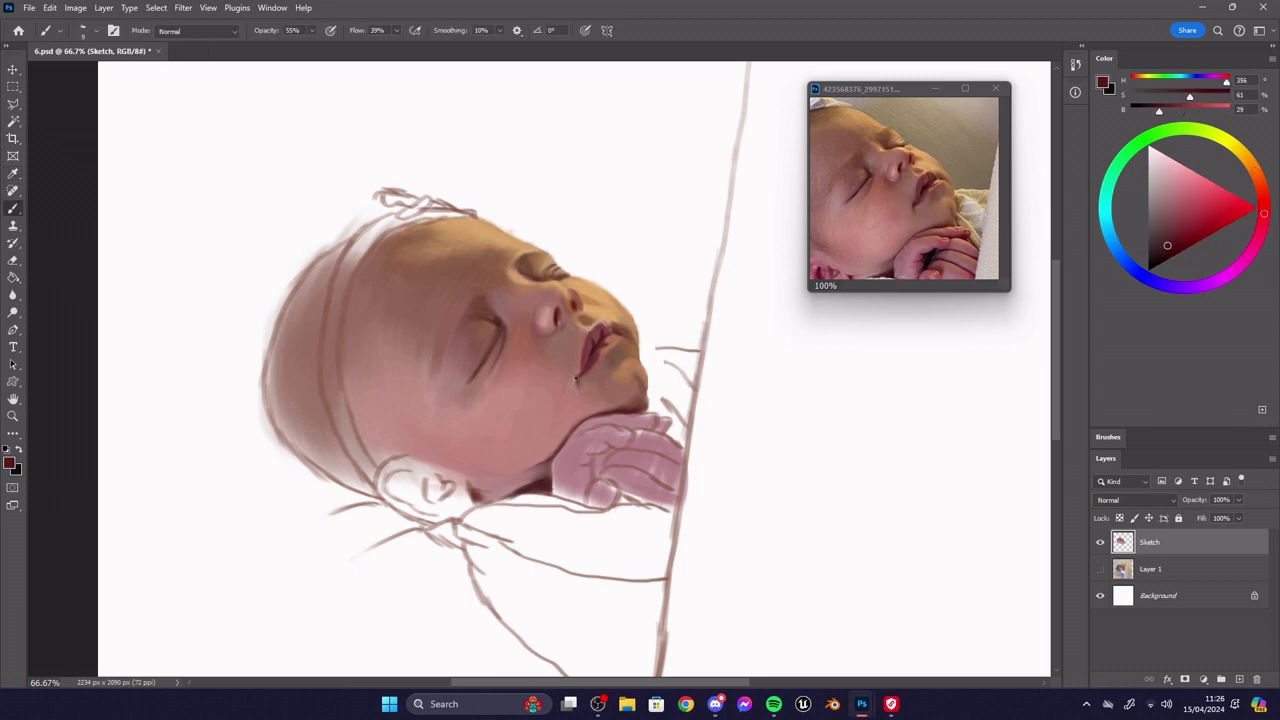
- Darken the crease below the near mouth corner with a larger brush and blend it using sampled reddish browns
key(])
key(])
drag(577, 379, 576, 389)
alt+click(570, 380)
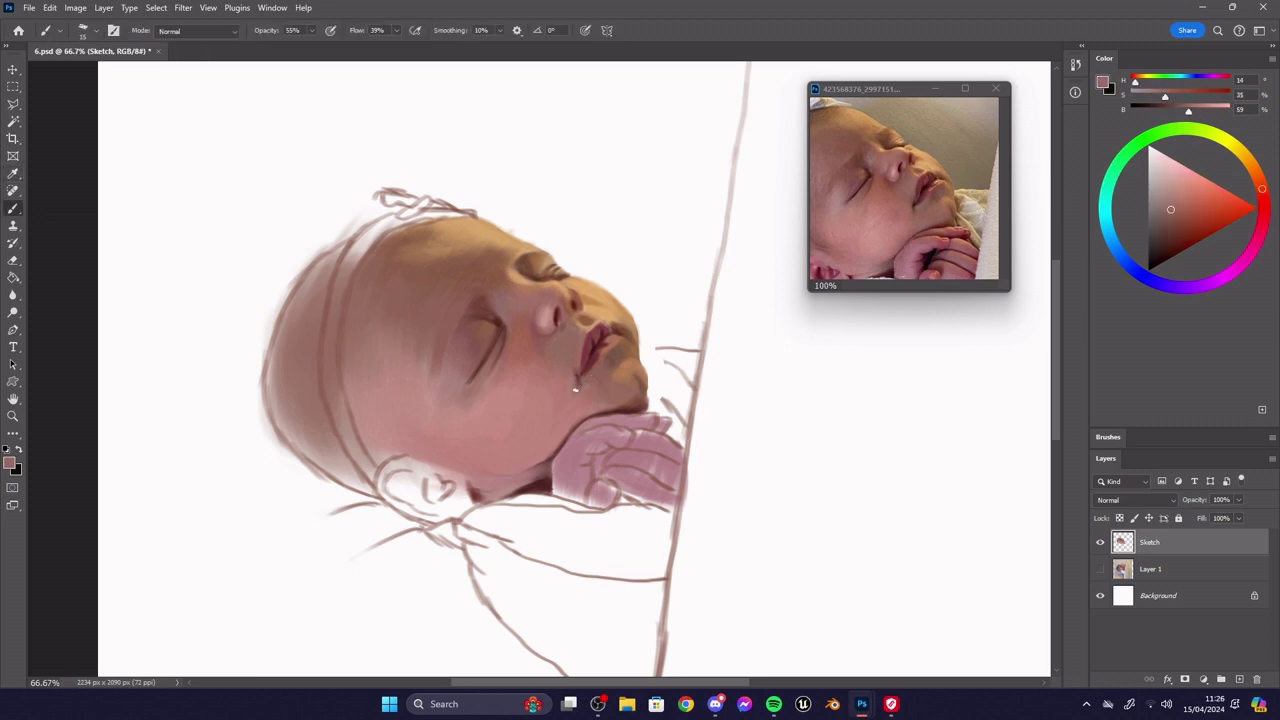
alt+click(578, 384)
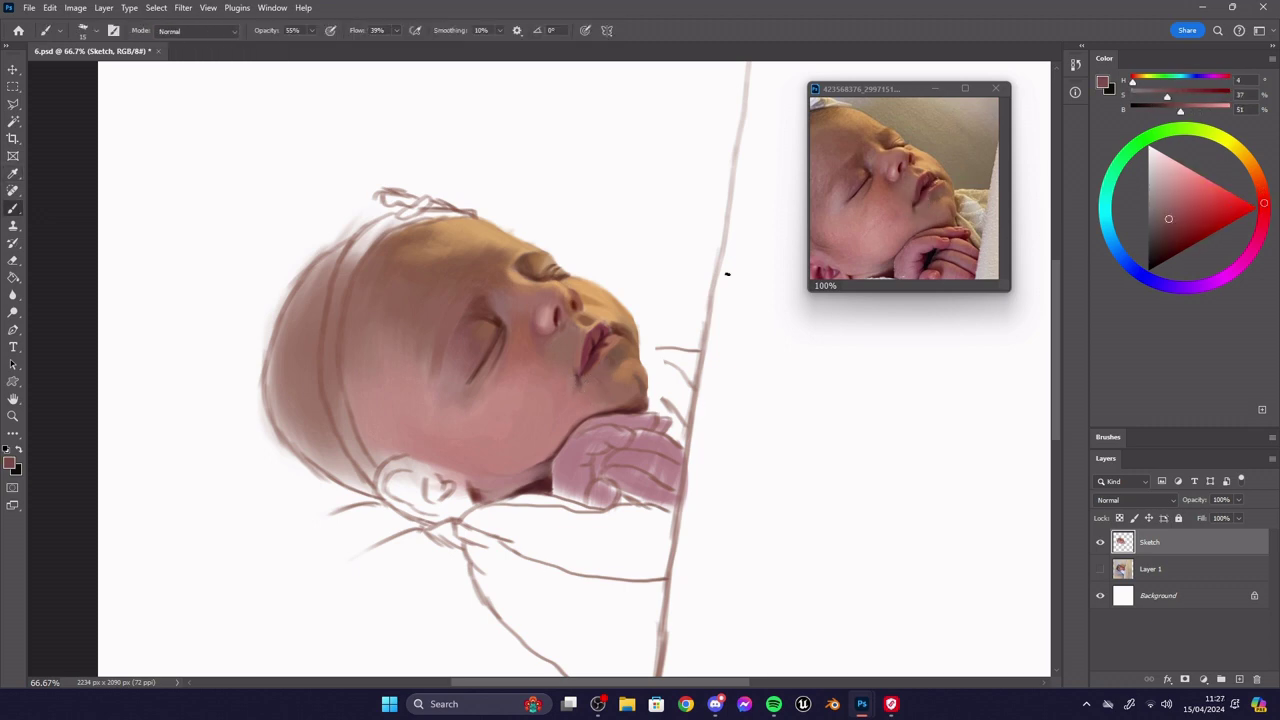
- Define the lower lip's shadow with a fine brush in a darkened sampled red at 84% opacity
alt+click(920, 210)
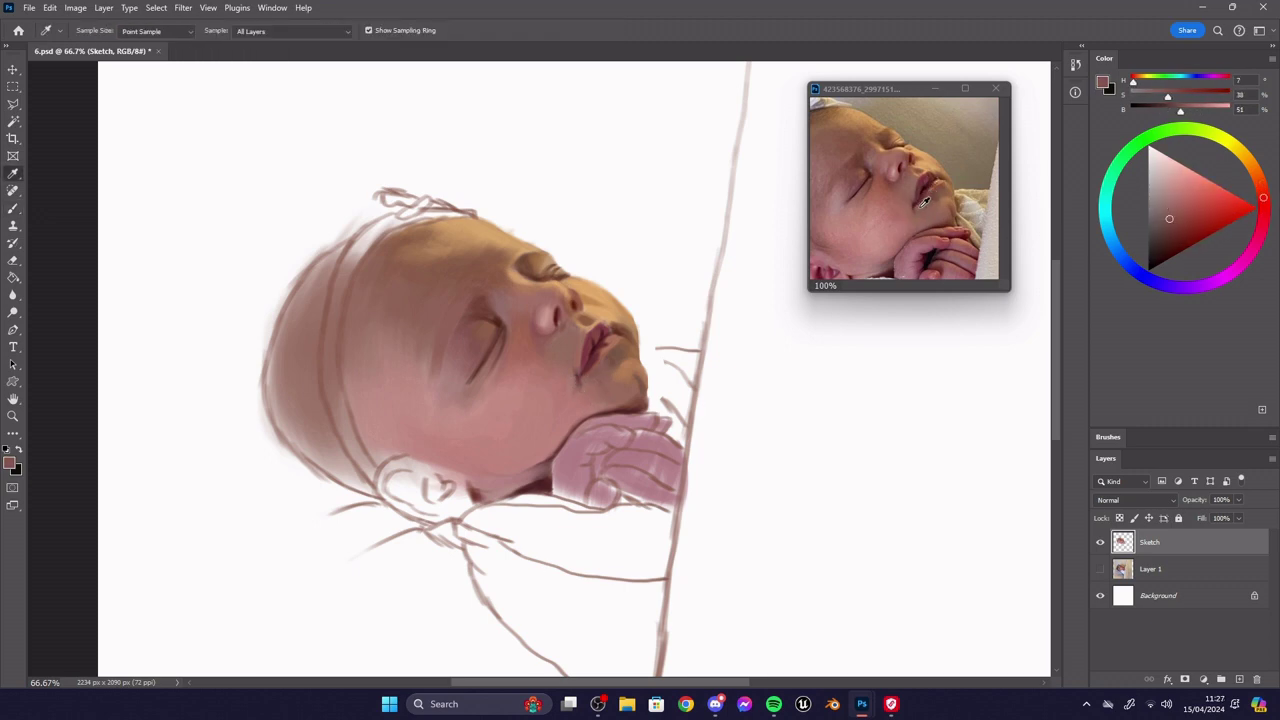
alt+click(594, 363)
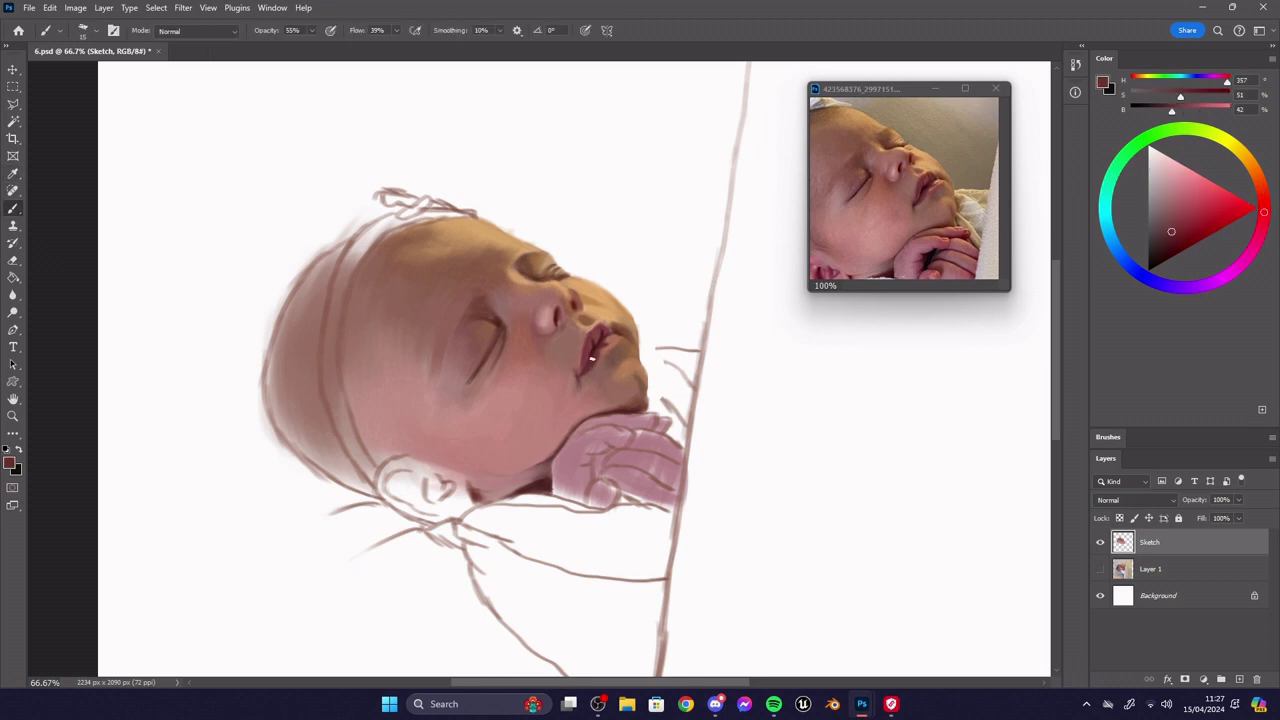
click(1171, 236)
click(312, 31)
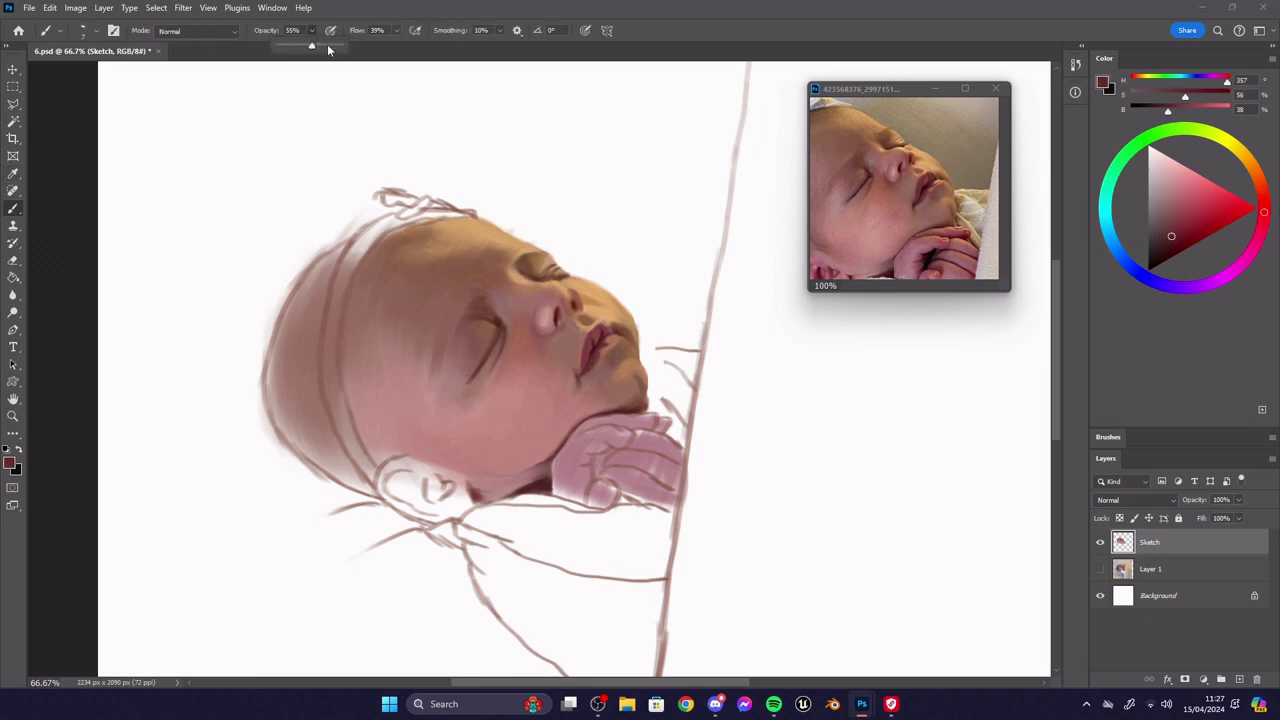
click(331, 47)
key(bracketleft)
key(bracketleft)
key(bracketleft)
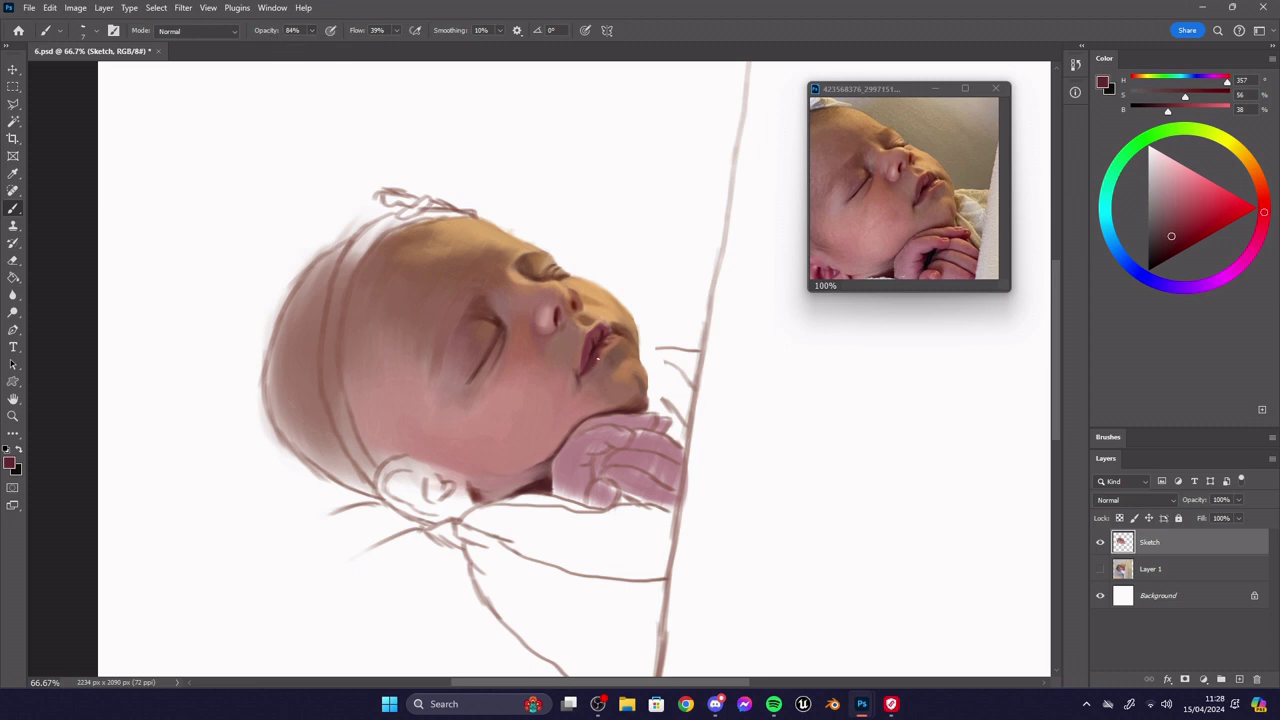
- Touch up the skin near the nose bridge with a tan sampled from the reference at 58% brush opacity
alt+click(820, 178)
key(5)
key(8)
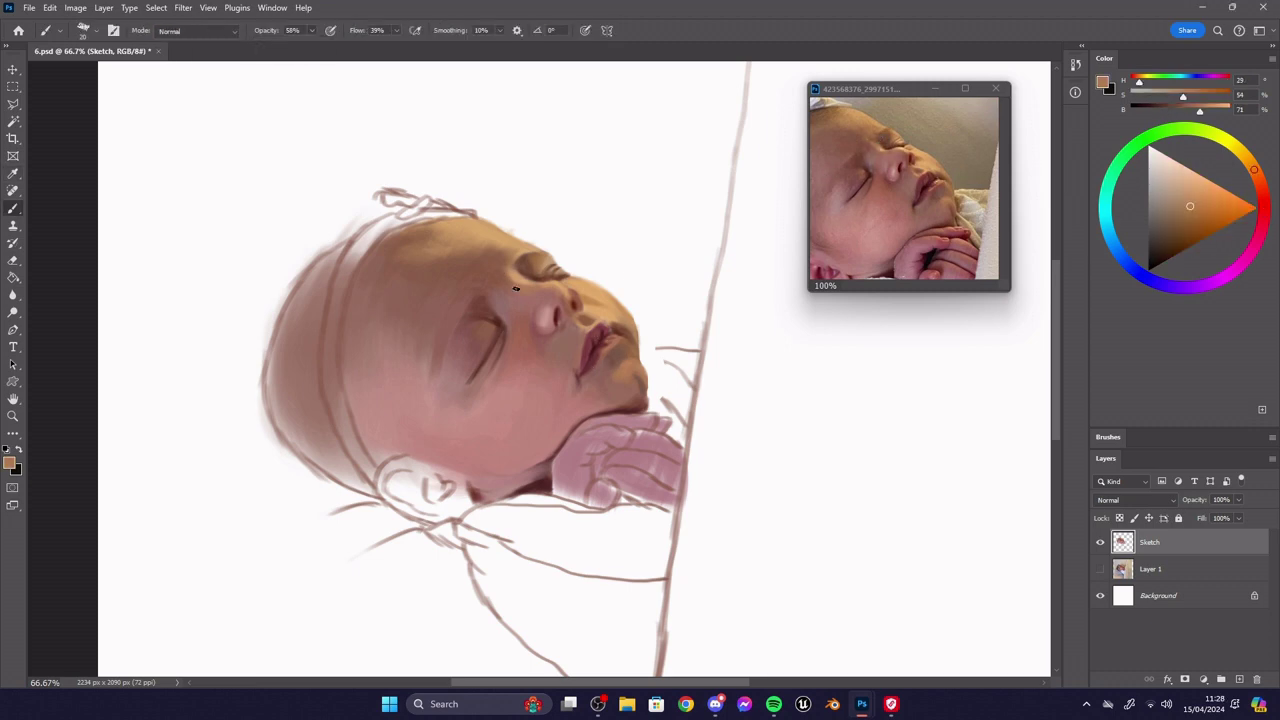
- Soften the cheek with a light pink sampled from the reference, using a size 50 brush
alt+click(845, 262)
key(bracketright)
key(bracketright)
key(bracketright)
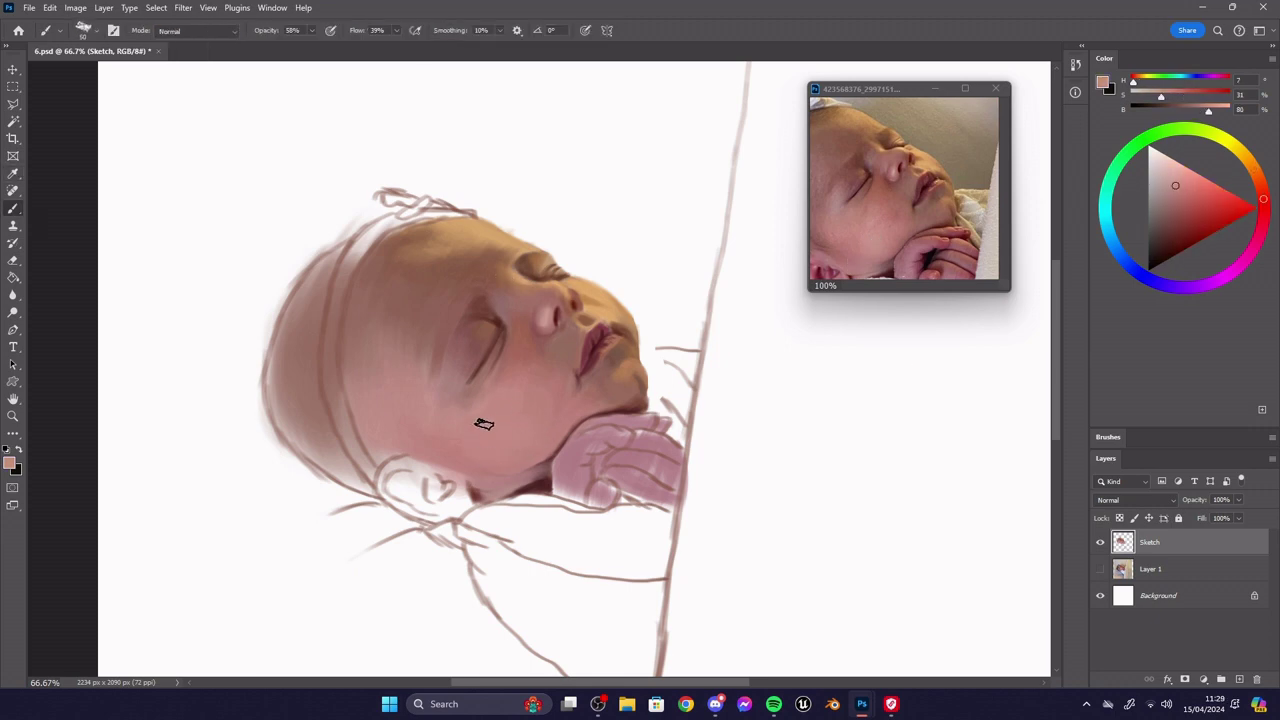
alt+click(484, 424)
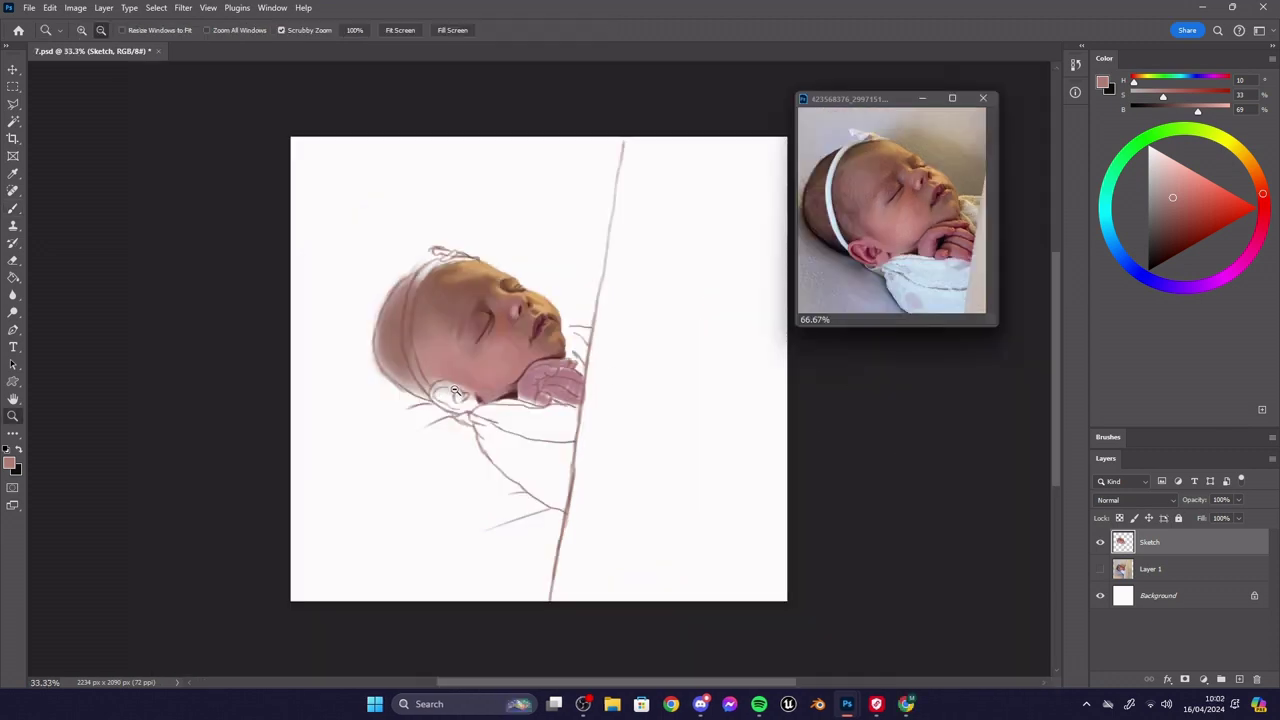
- Fill the ear's outer rim with a pink sampled from the enlarged reference photo at 59% brush opacity
key(ctrl+plus)
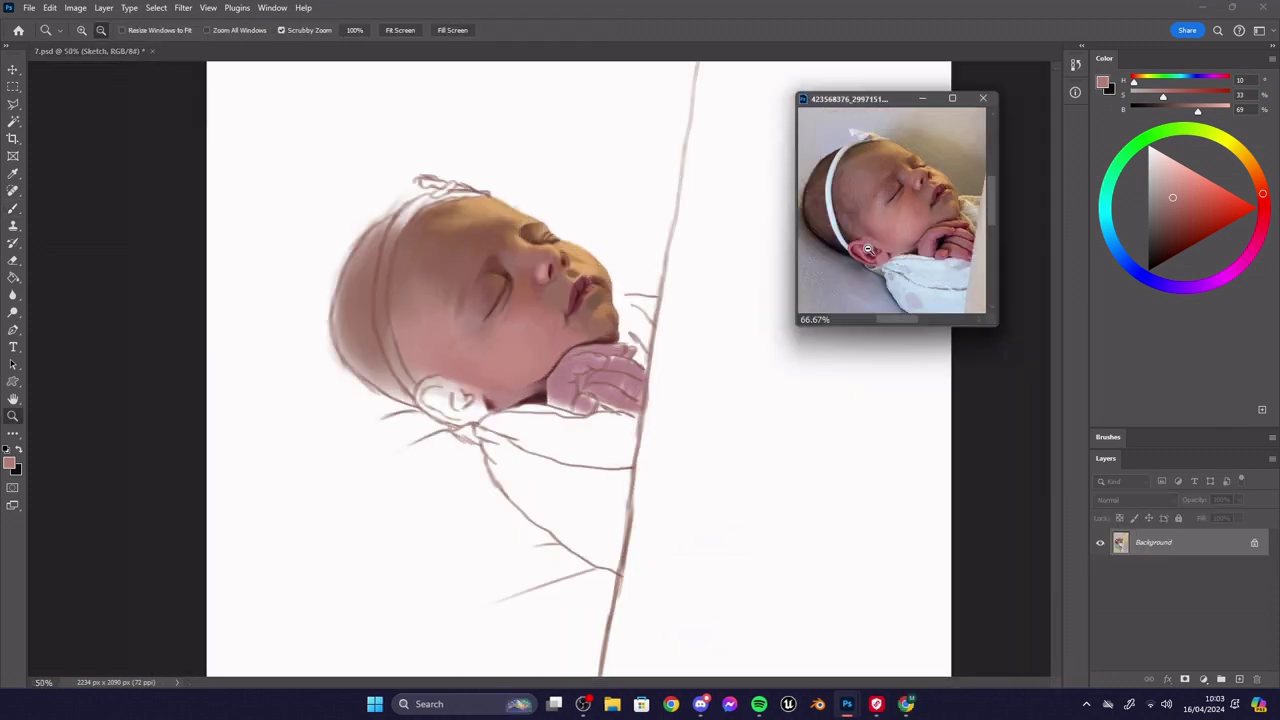
click(868, 249)
alt+click(969, 406)
click(632, 398)
key(b)
alt+click(875, 268)
click(312, 31)
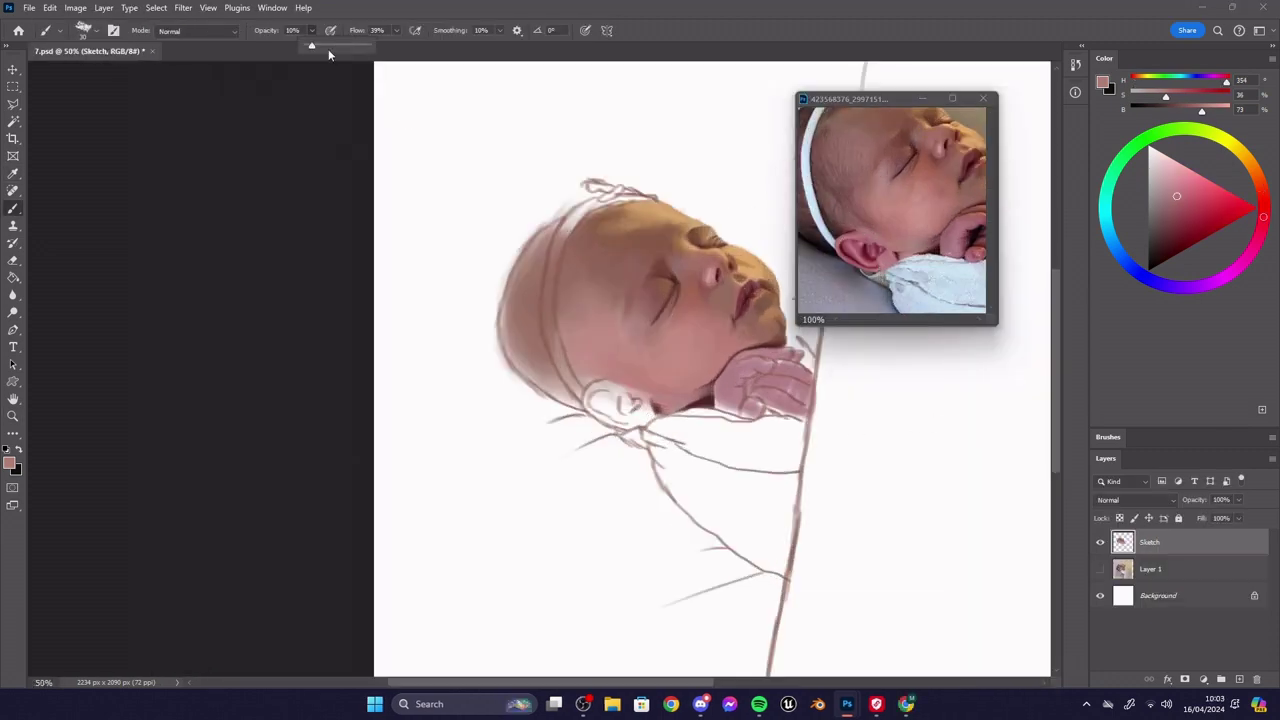
click(342, 46)
mouse_move(611, 379)
mouse_down()
mouse_move(592, 408)
mouse_move(609, 387)
mouse_move(604, 422)
mouse_move(620, 425)
mouse_move(594, 393)
mouse_move(628, 422)
mouse_up()
- Paint the dark fold inside the ear's rim with a smaller brush and a deep red sampled from the reference
alt+click(875, 251)
key([)
key(bracketleft)
key(bracketleft)
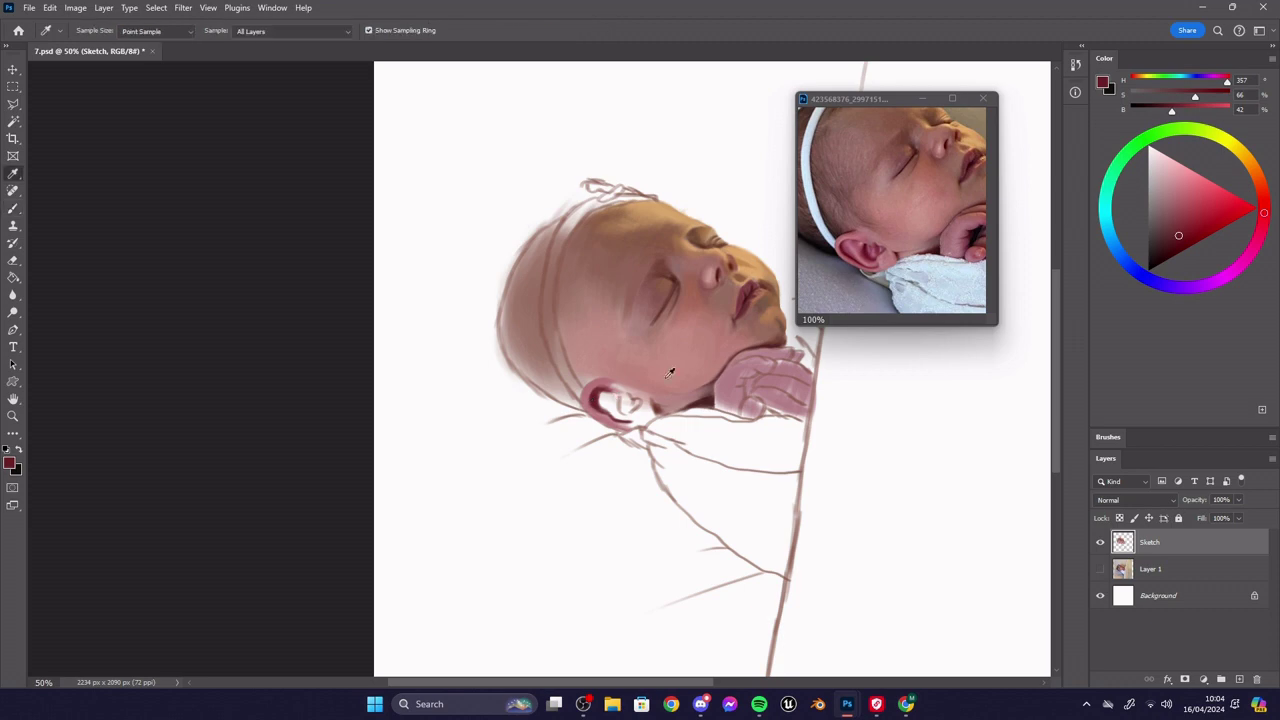
- Fill the area inside the ear's rim with sampled pinks, finishing with a size 20 brush
alt+click(640, 385)
key(bracketright)
key(bracketright)
mouse_move(607, 392)
mouse_down()
mouse_move(600, 404)
mouse_move(616, 418)
mouse_move(604, 398)
mouse_up()
alt+click(702, 325)
key(bracketleft)
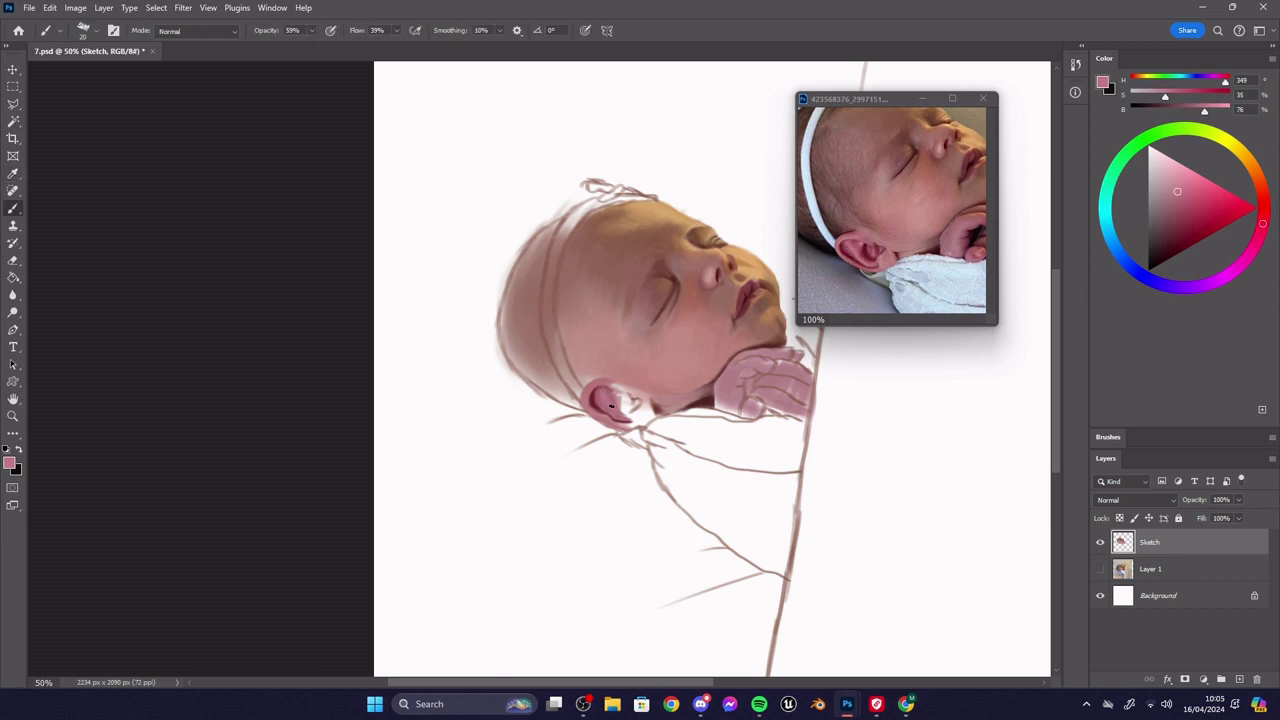
- Paint the ear's inner cavity with sampled dark reds and fill its front edge and lobe with sampled pinks
alt+click(654, 395)
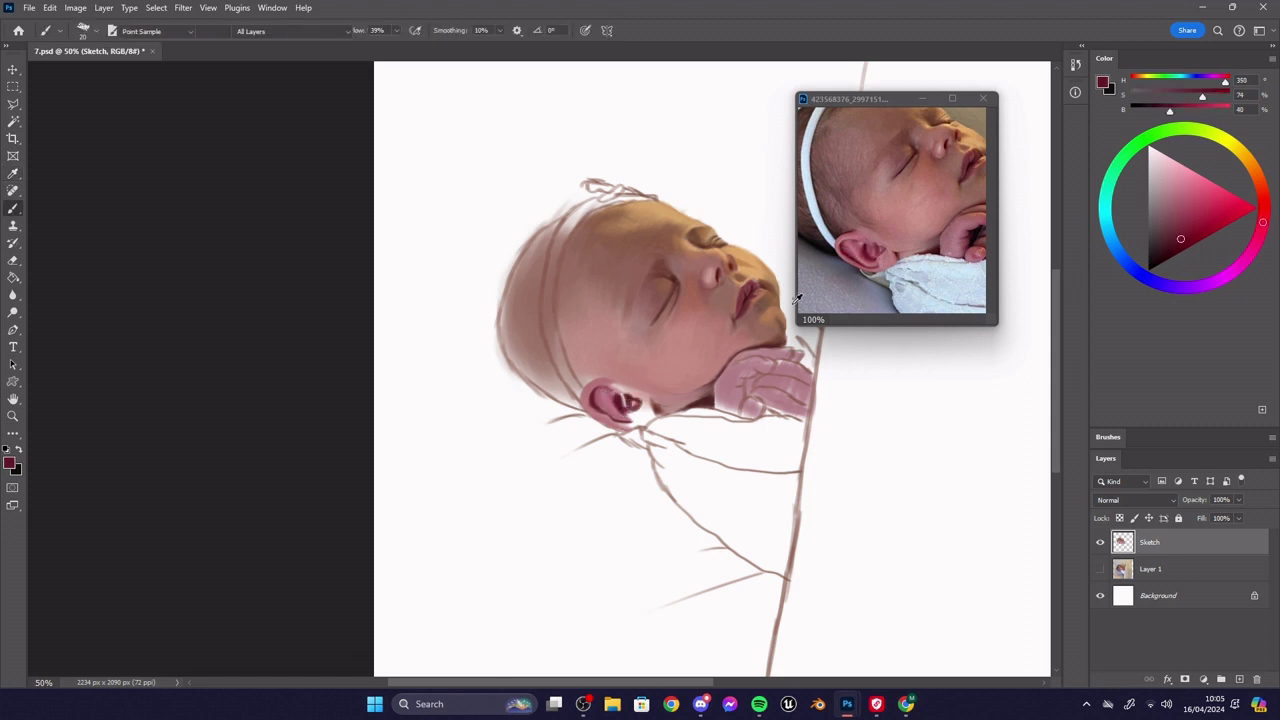
alt+click(631, 405)
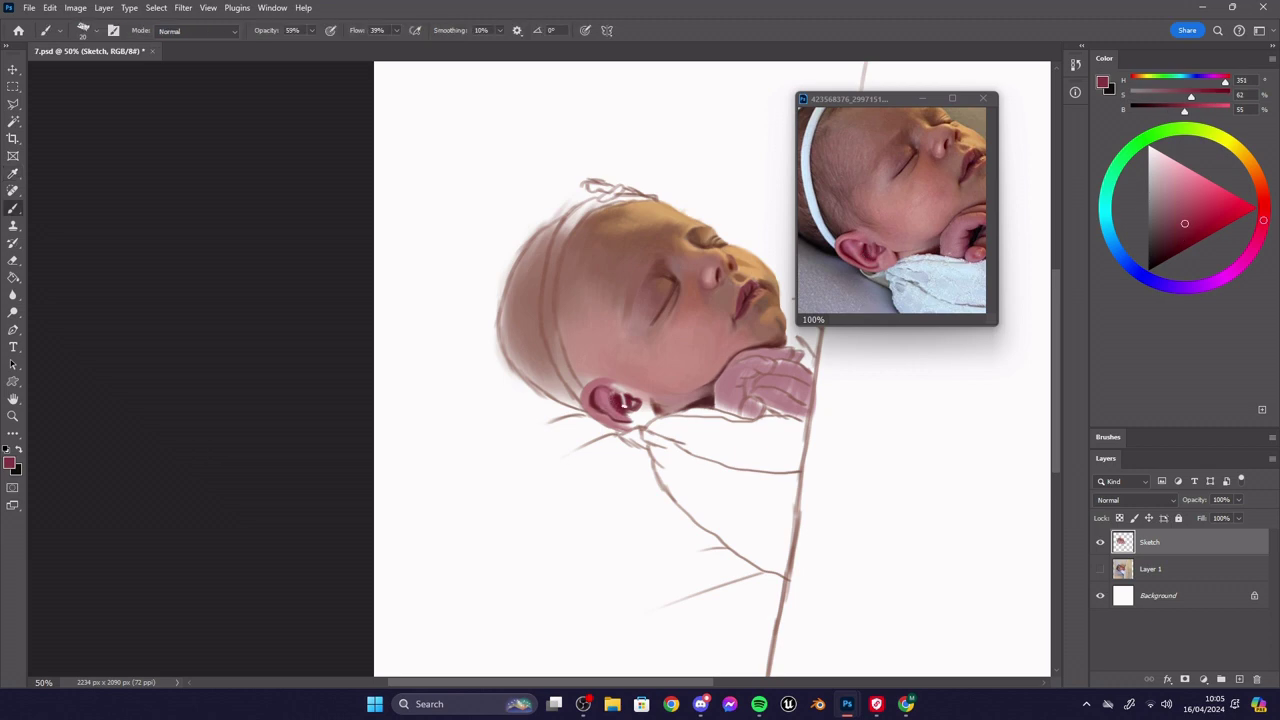
alt+click(624, 400)
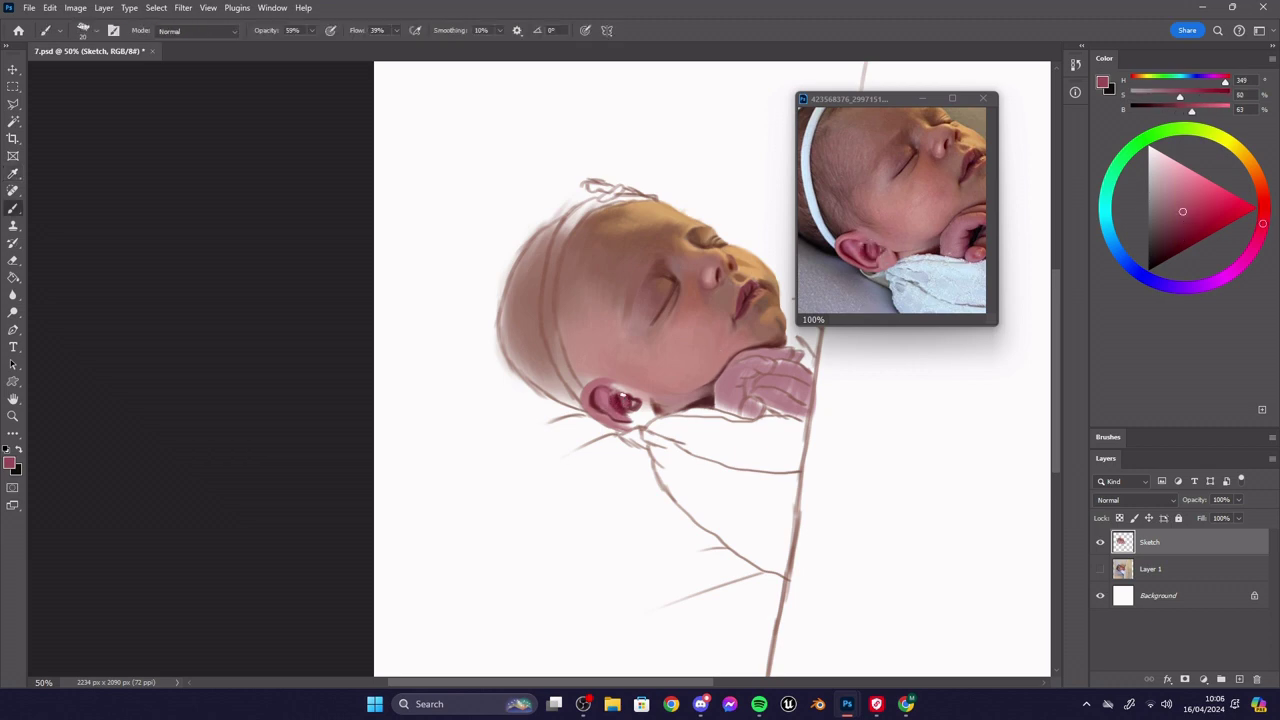
alt+click(624, 400)
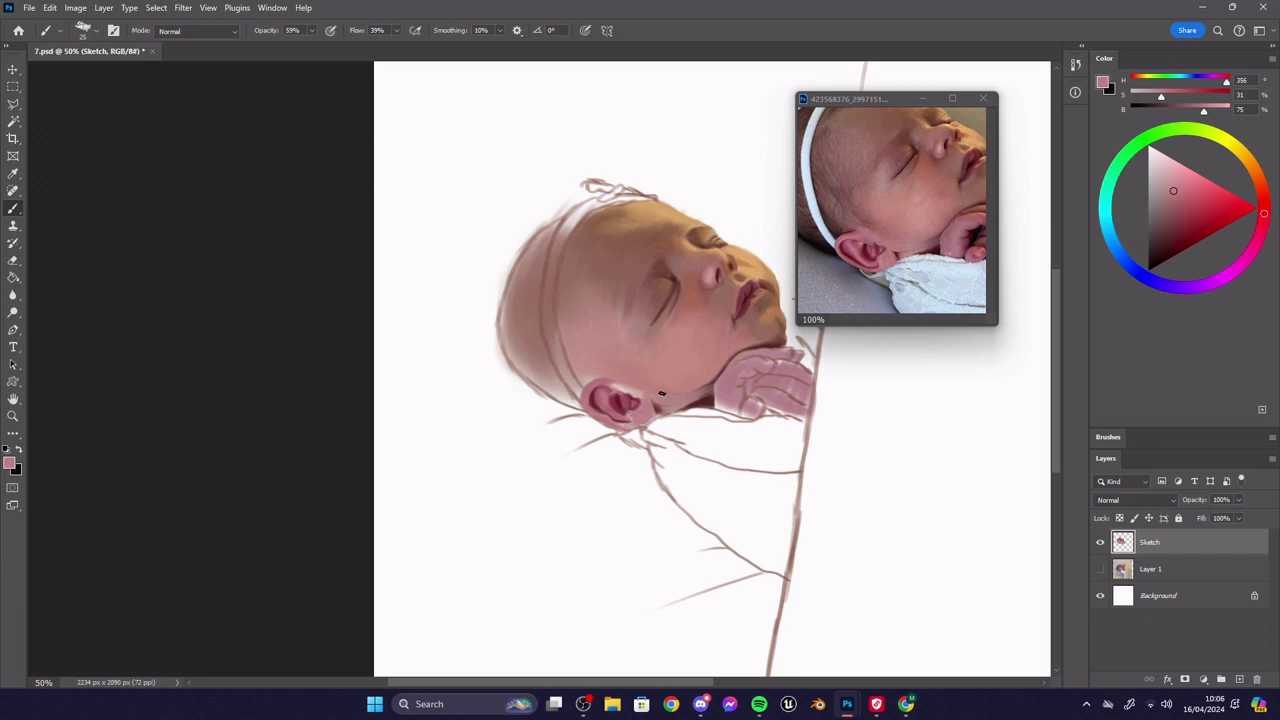
- Model the inside of the ear cavity with sampled reds, using a size 15 brush
alt+click(620, 402)
key(bracketleft)
alt+click(622, 402)
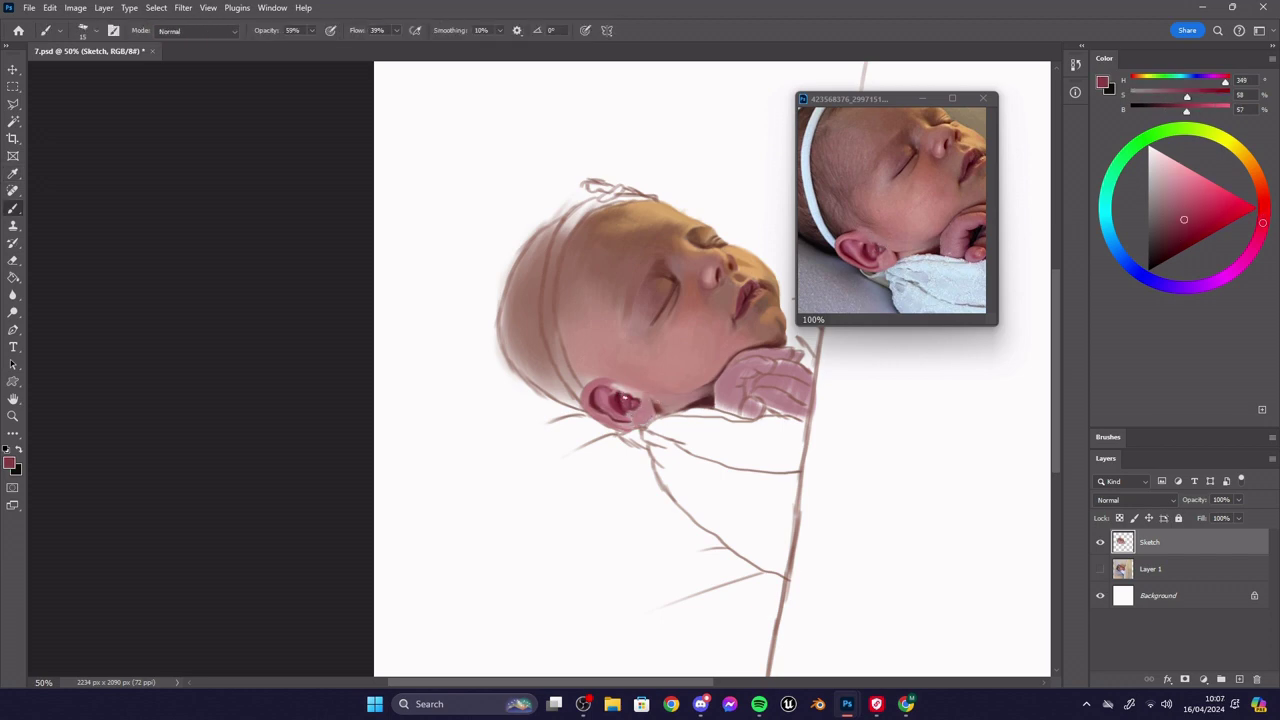
alt+click(620, 402)
- Blend the ear's inner ridge and front edge into the cheek with sampled pinks, then sample a deep red for shading
alt+click(675, 376)
key(bracketright)
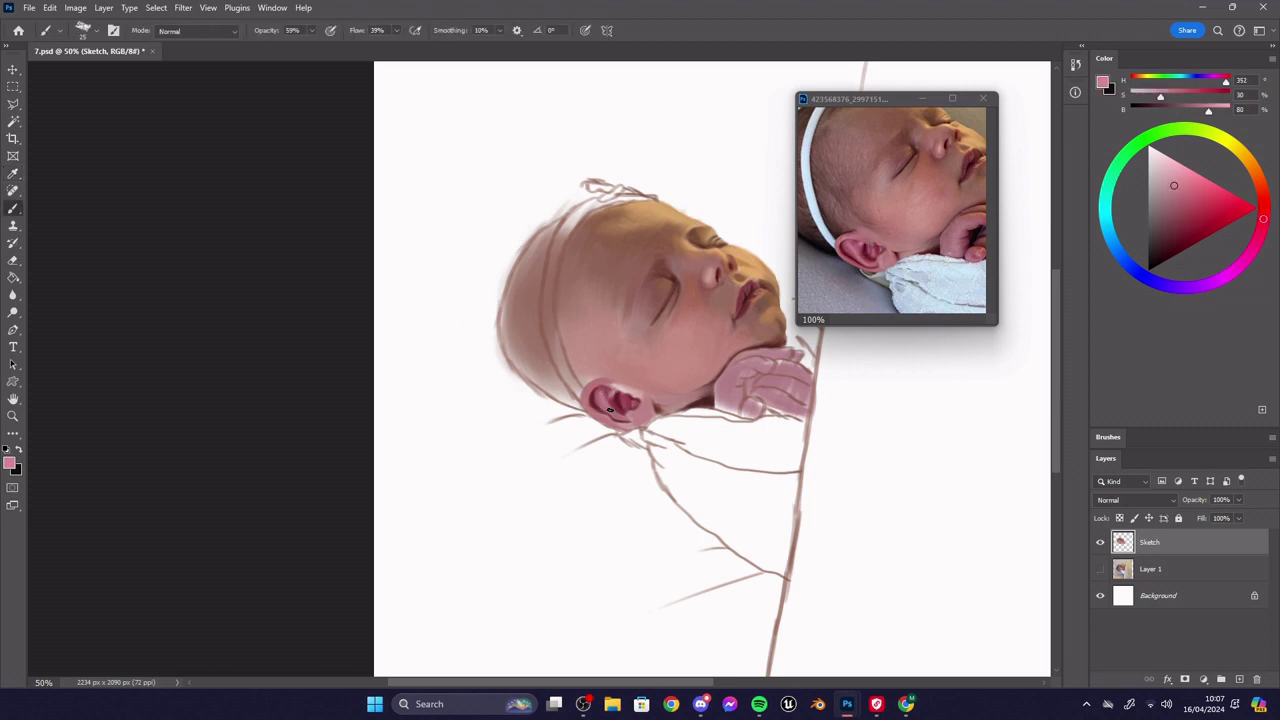
alt+click(607, 393)
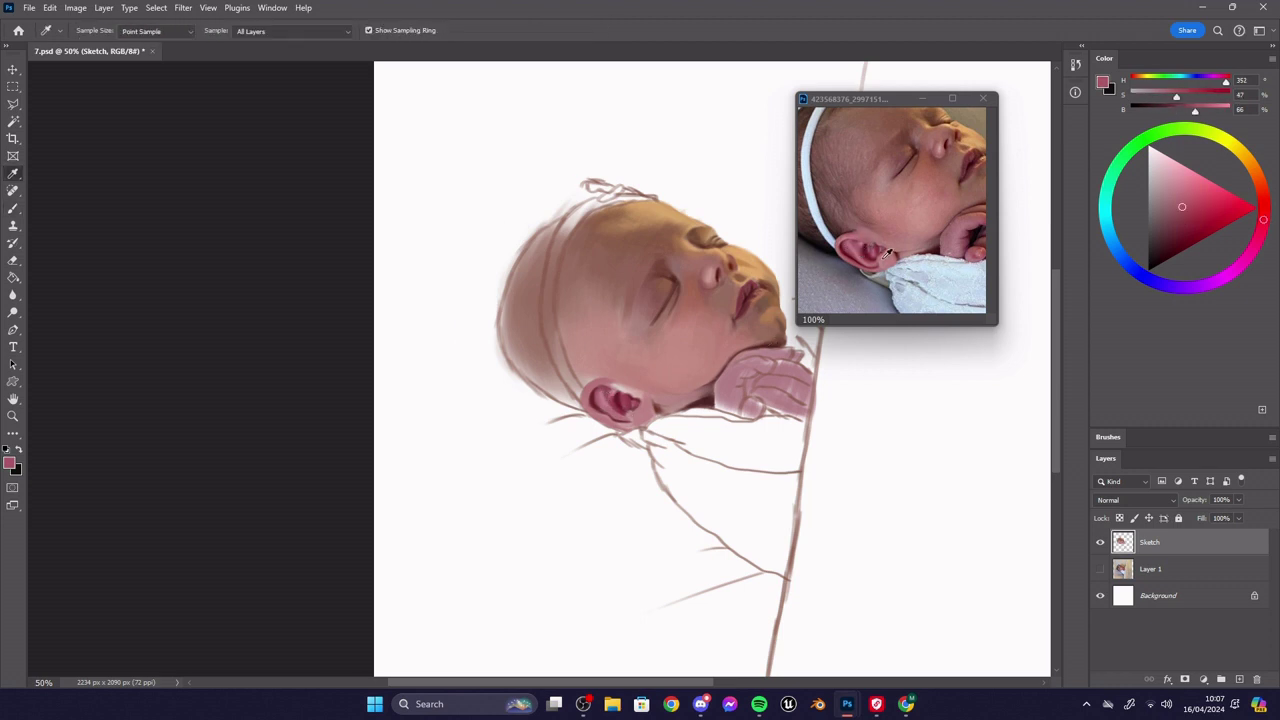
alt+click(675, 351)
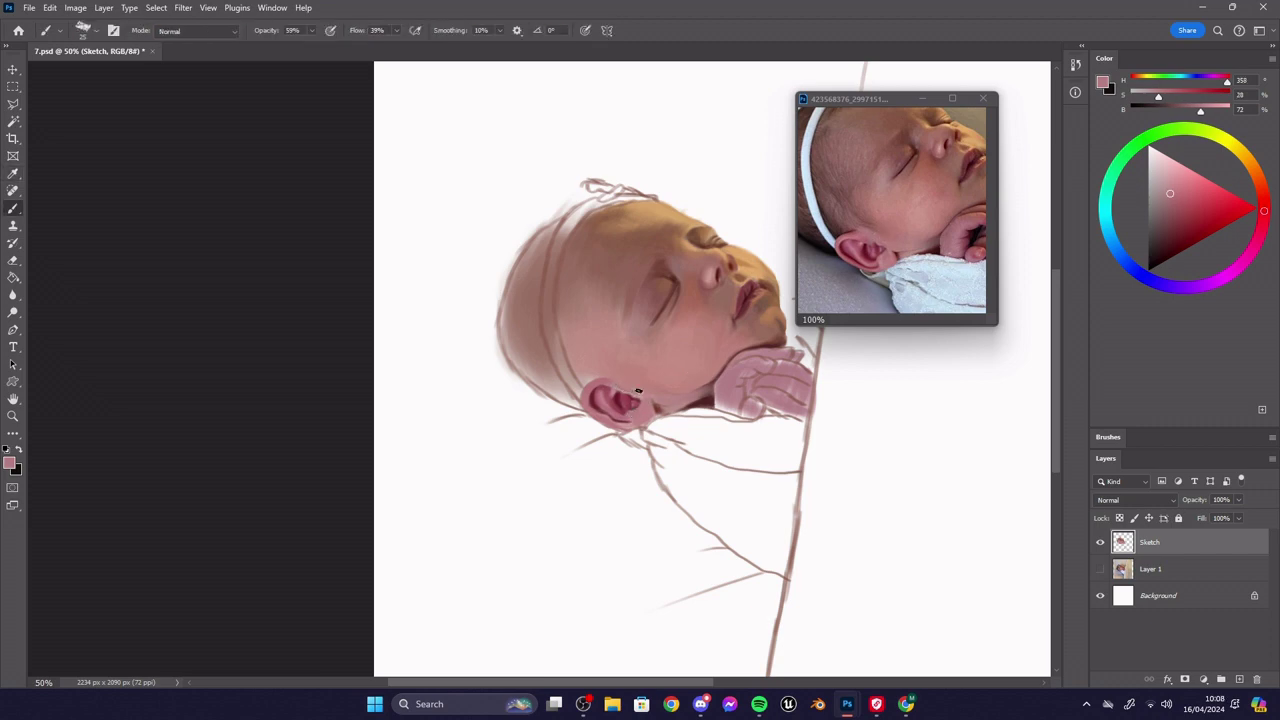
key(i)
click(884, 262)
key(b)
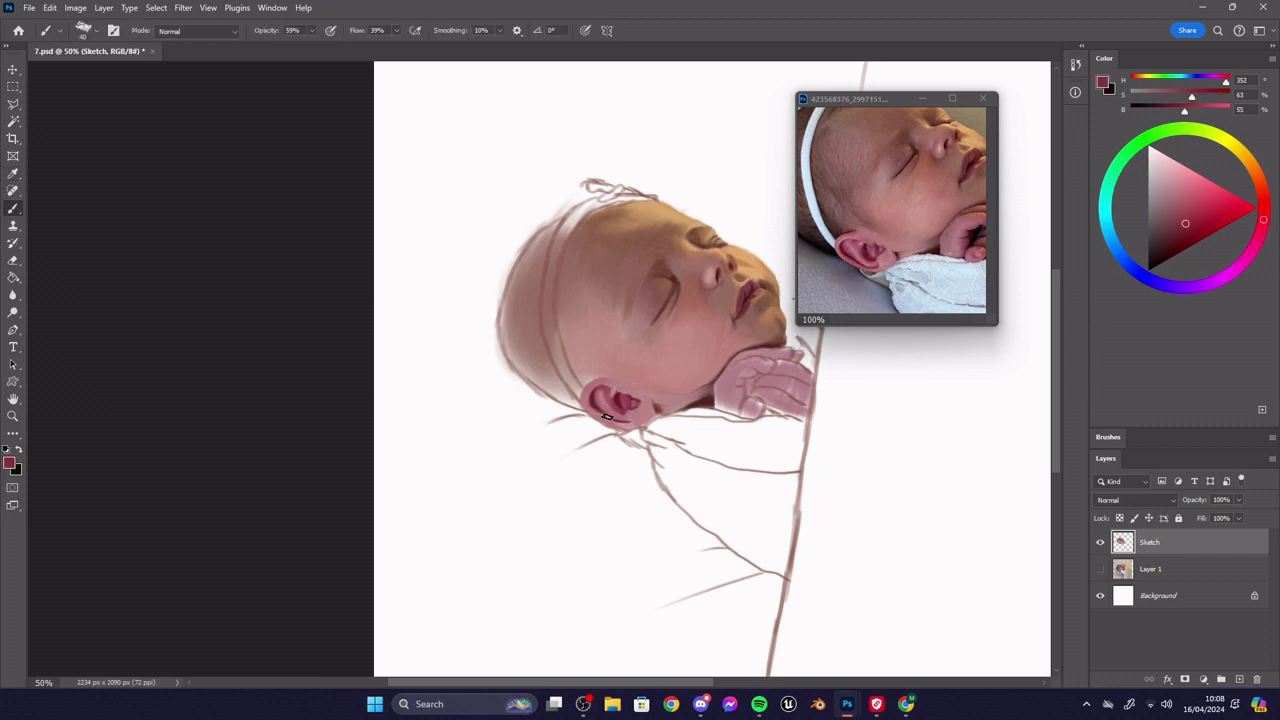
- Erase the excess paint and sketch lines along the ear's lower and back edges
key(e)
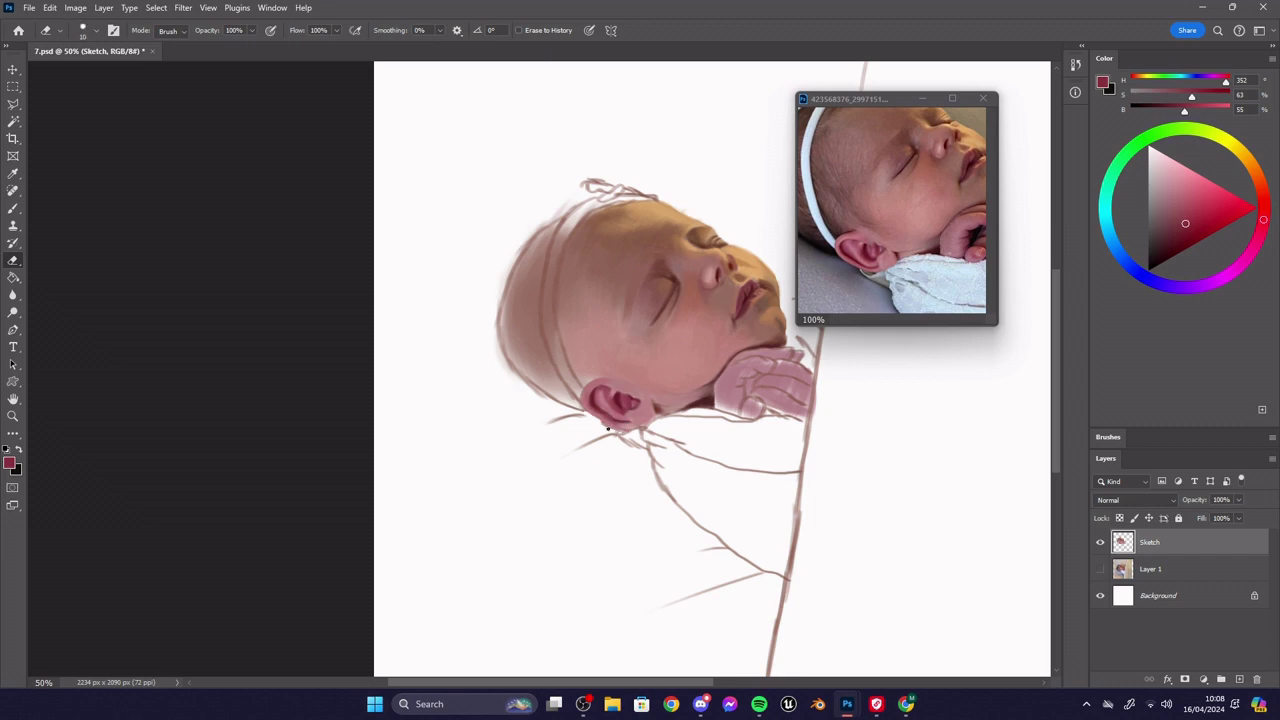
mouse_move(590, 411)
mouse_down()
mouse_move(627, 430)
mouse_move(579, 399)
mouse_up()
key(b)
- Blend the earlobe and the ear's front edge with sampled soft pinks, using a size 25 brush
alt+click(620, 402)
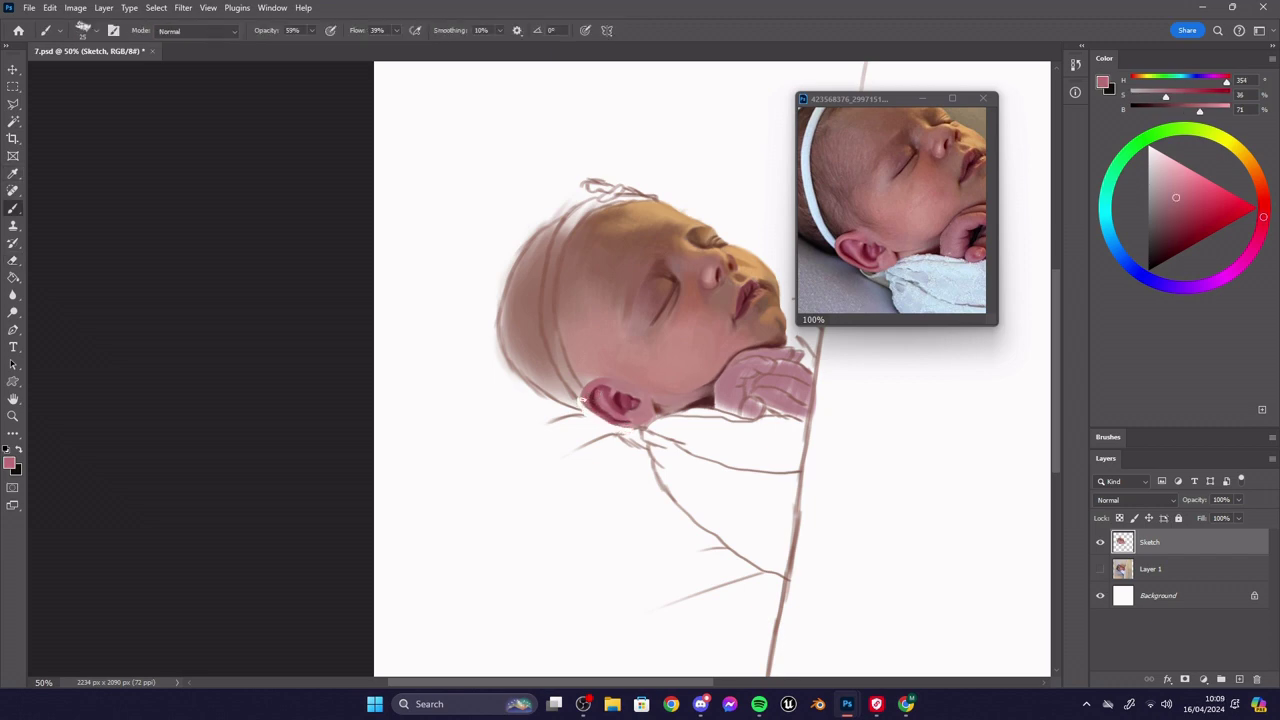
alt+click(648, 408)
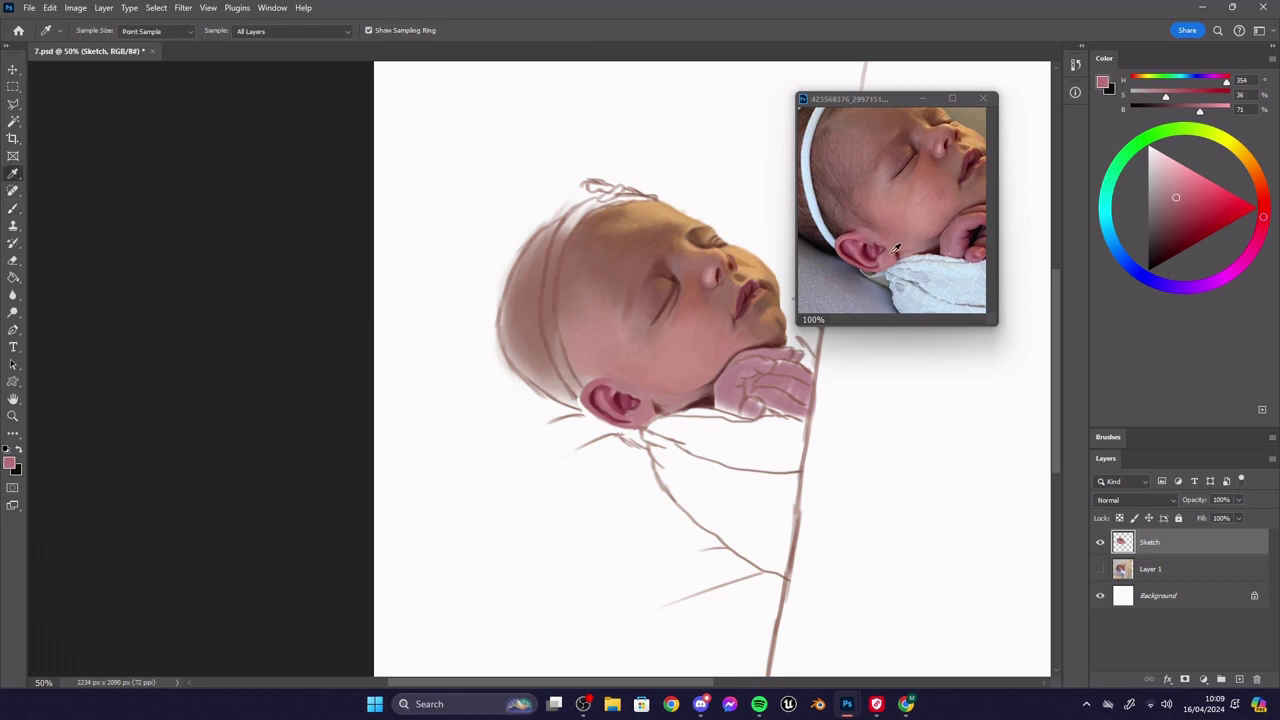
alt+click(646, 410)
alt+click(638, 413)
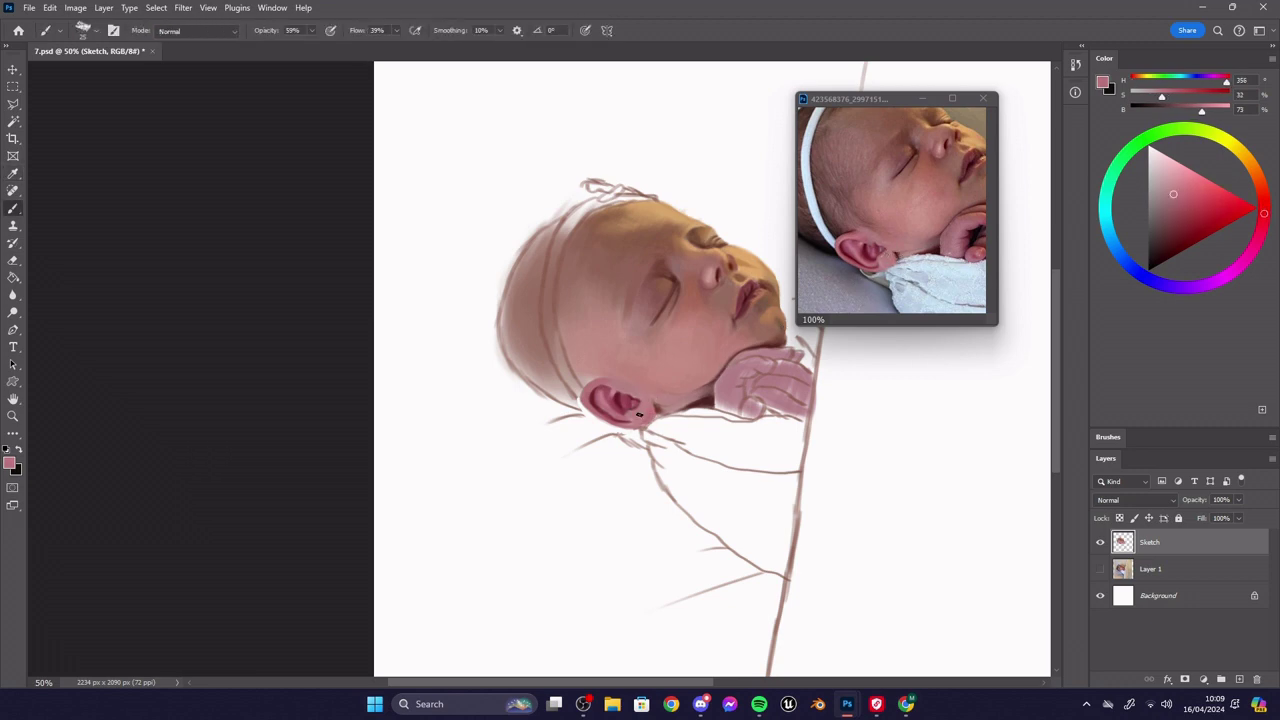
- Deepen the ear cavity and the notch above the lobe with sampled dark reds, using a size 15 brush
alt+click(628, 420)
key(bracketleft)
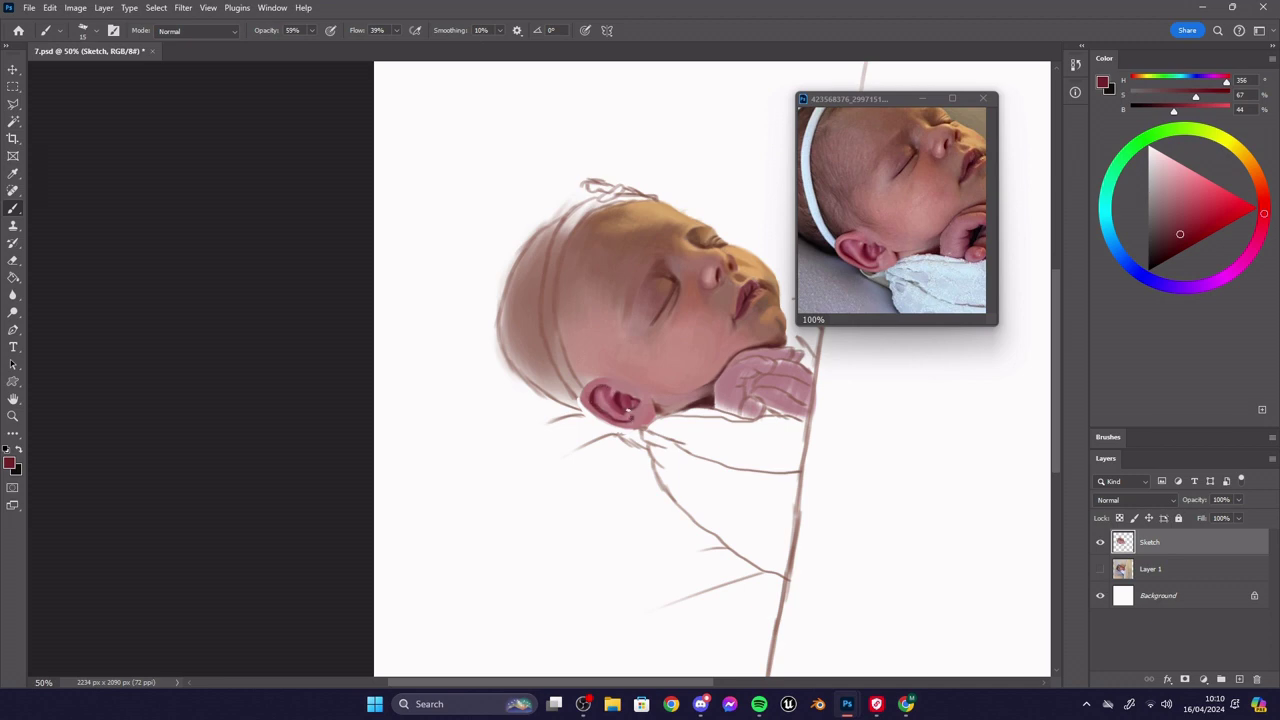
alt+click(630, 398)
alt+click(687, 350)
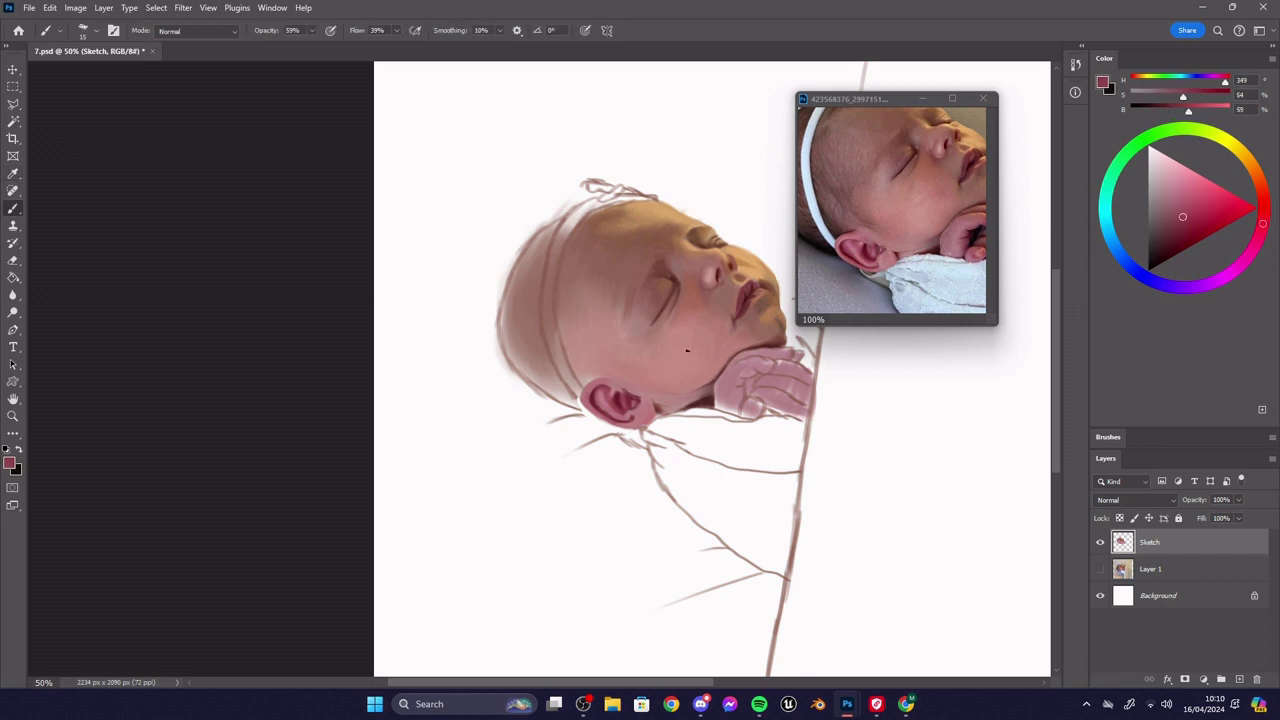
alt+click(626, 401)
alt+click(619, 397)
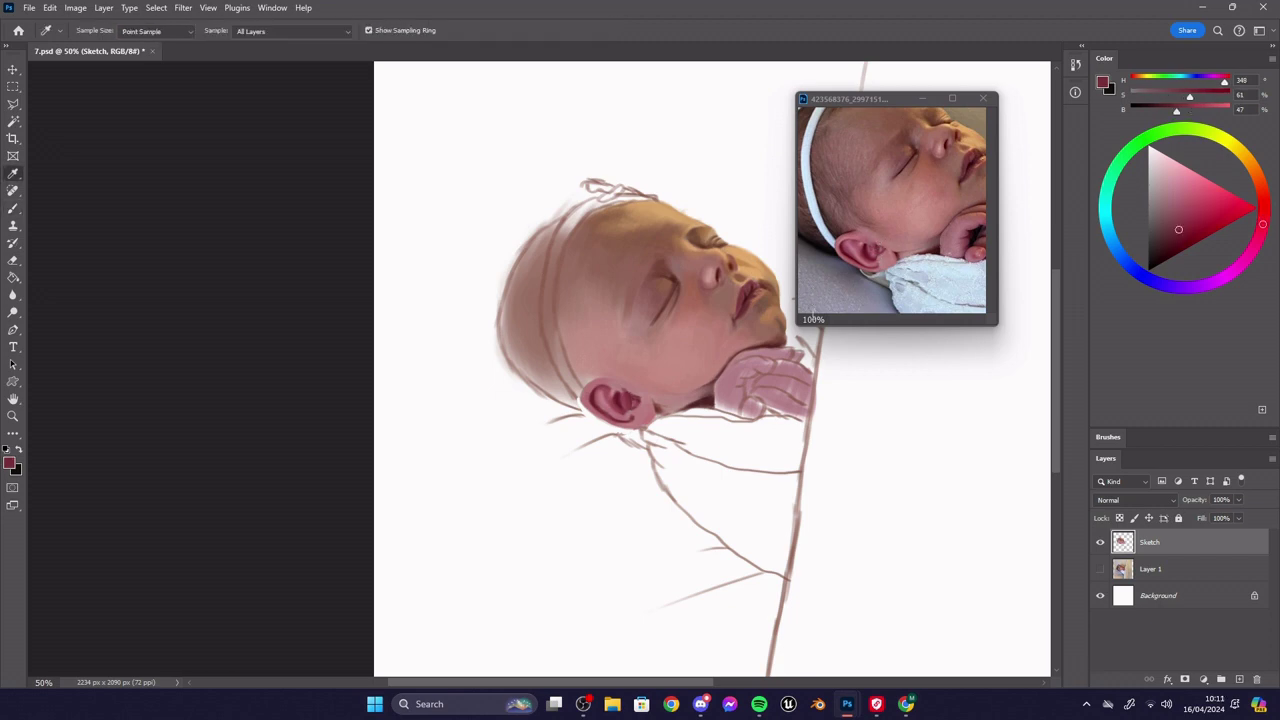
- Blend the ear's lower bowl, inner ridge and rim with sampled pinks and reds
alt+click(625, 411)
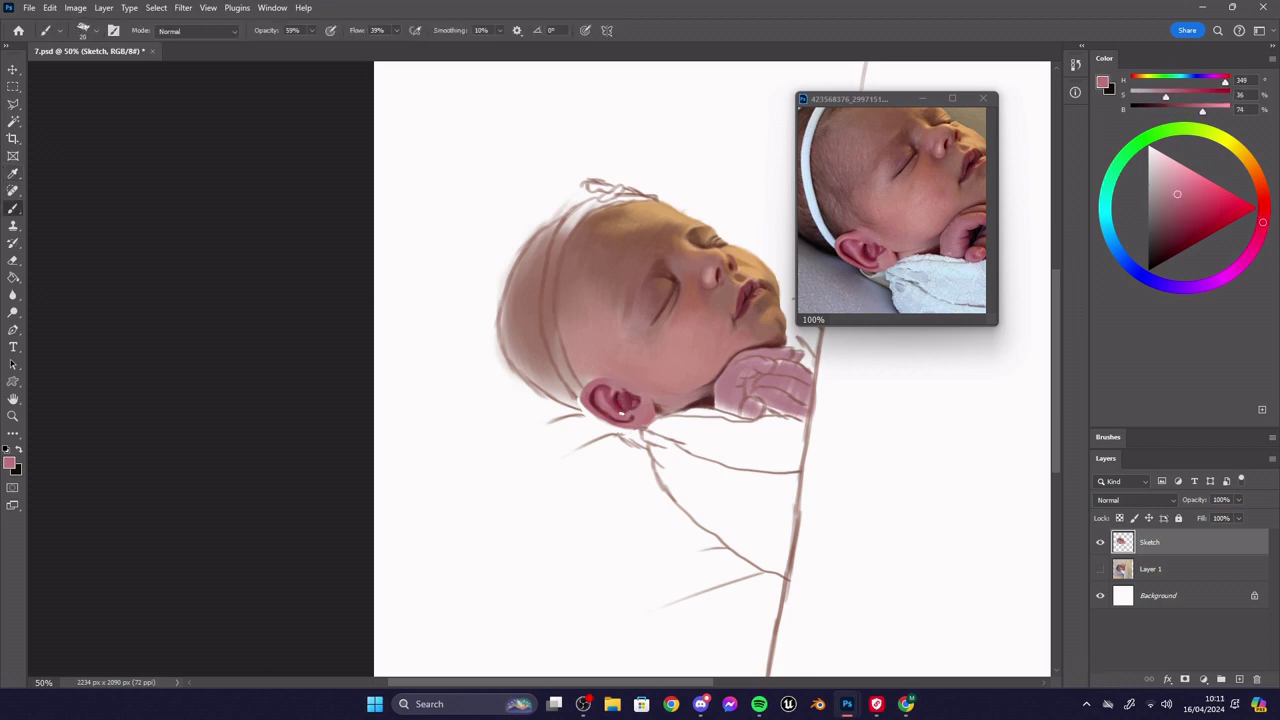
alt+click(610, 410)
alt+click(611, 402)
alt+click(609, 390)
alt+click(593, 393)
alt+click(605, 399)
- Add highlights to the ear's inner folds with a lighter pink, using a smaller brush
key(bracketleft)
key(bracketleft)
key(bracketleft)
click(1171, 186)
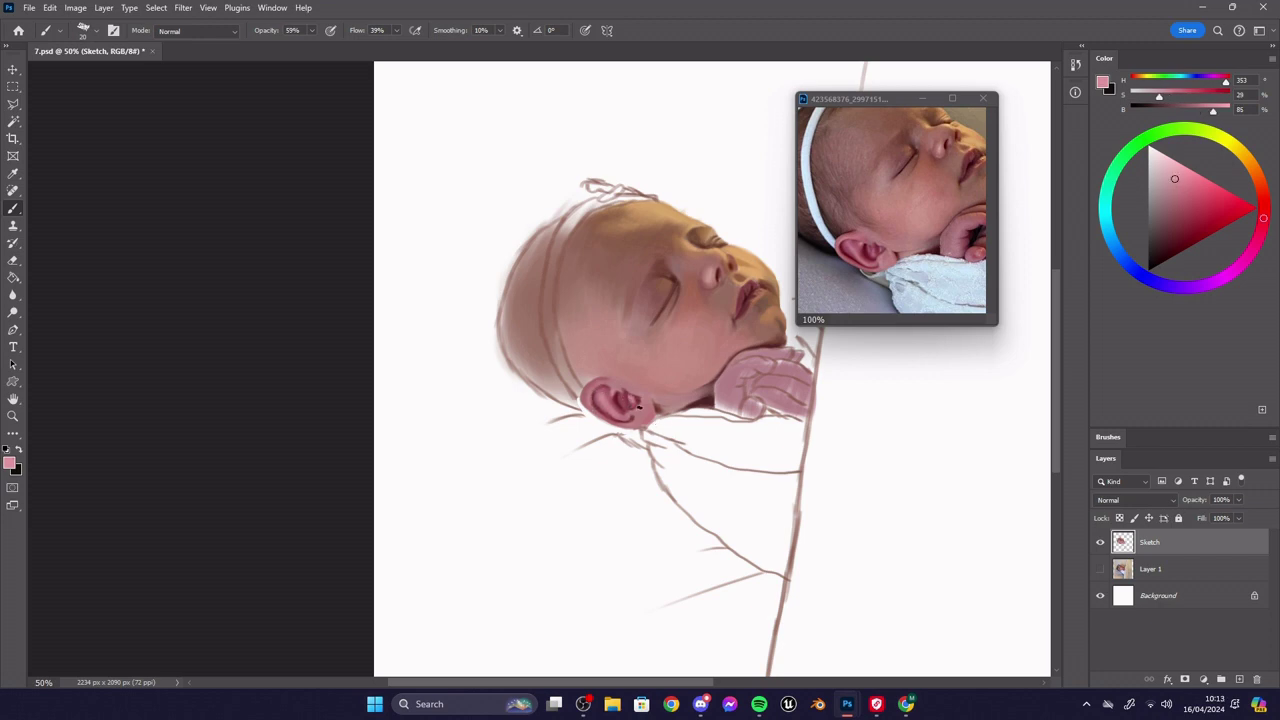
- Refine the shading of the ear's rim, inner folds and cavity with sampled pinks and dark reds, using a size 15 brush
alt+click(604, 397)
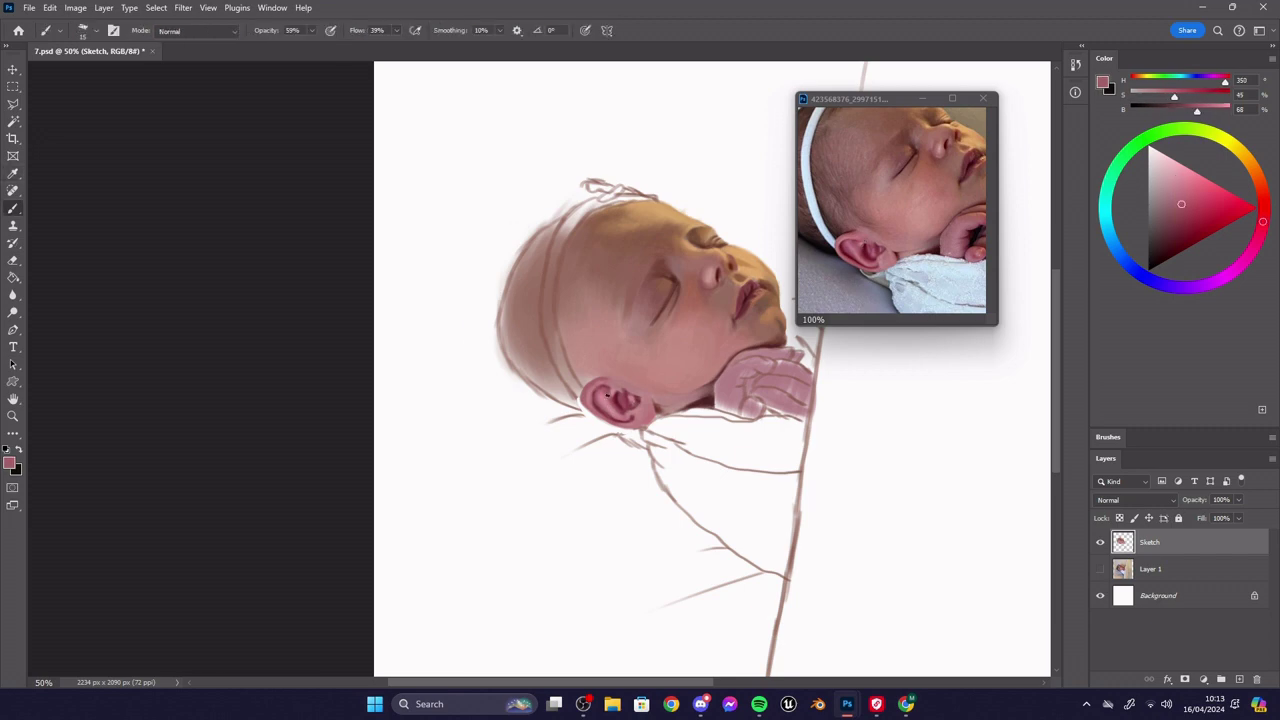
alt+click(597, 399)
alt+click(640, 394)
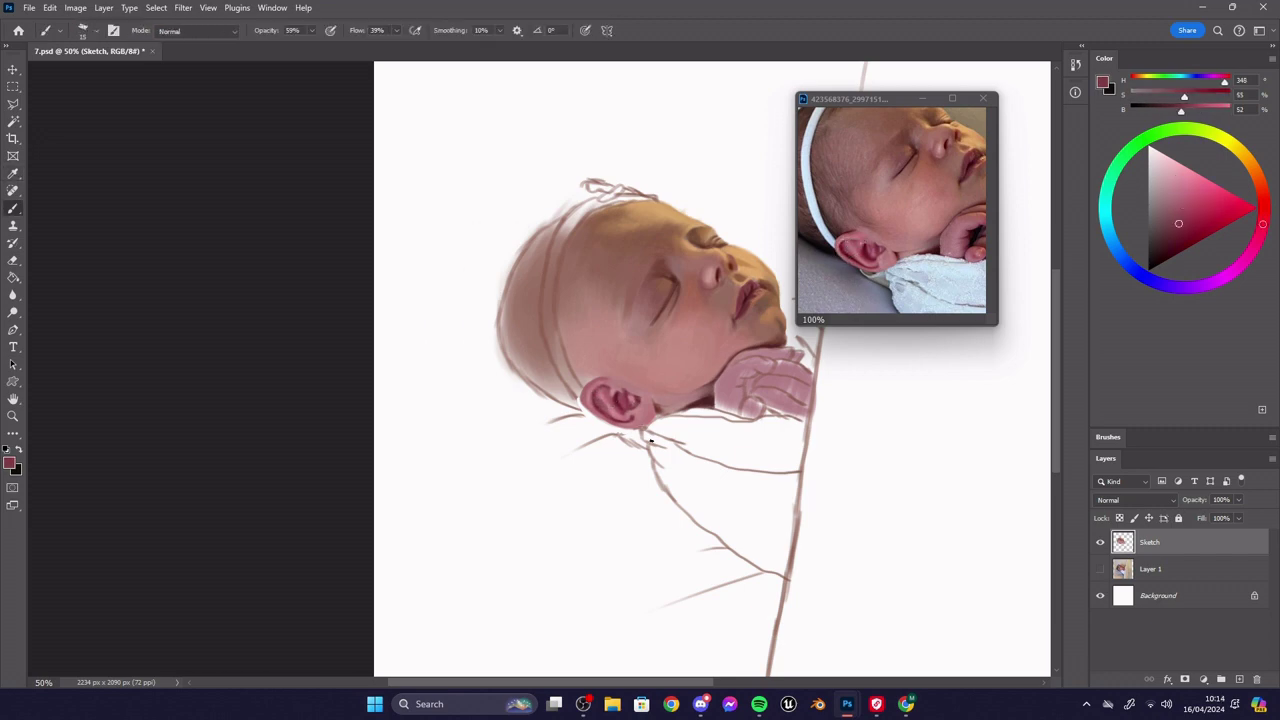
alt+click(612, 405)
alt+click(616, 401)
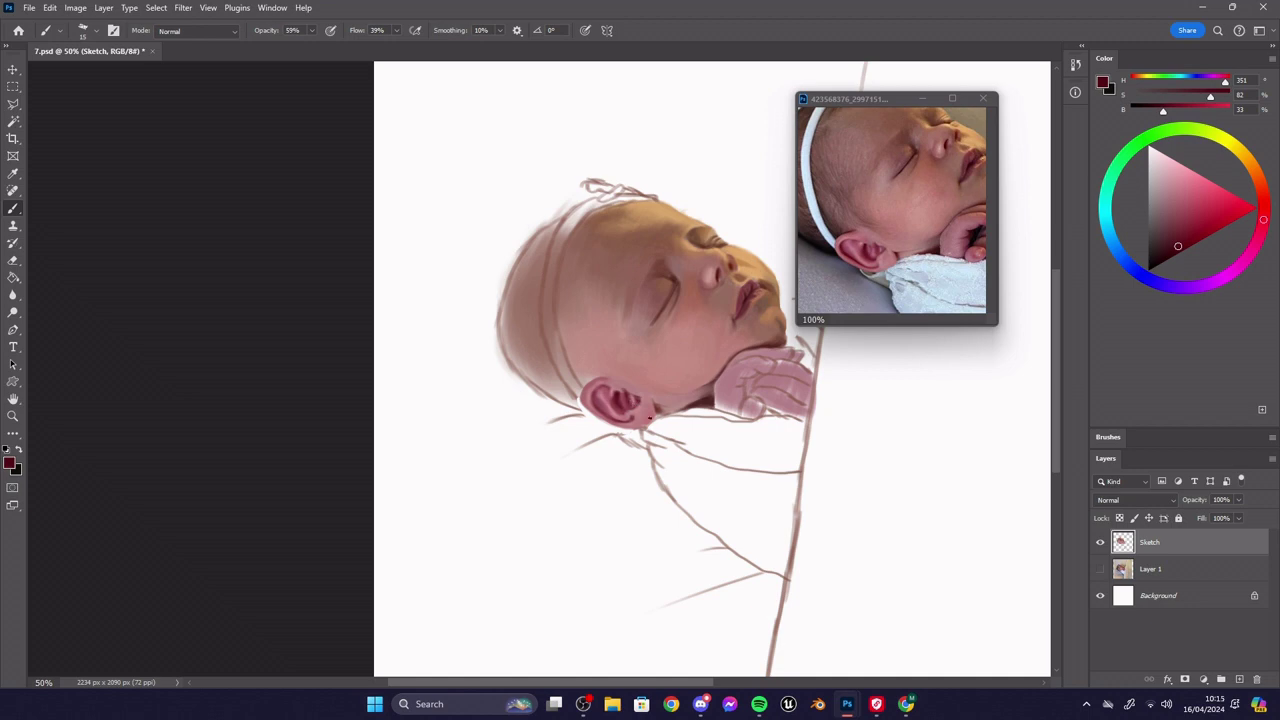
alt+click(590, 390)
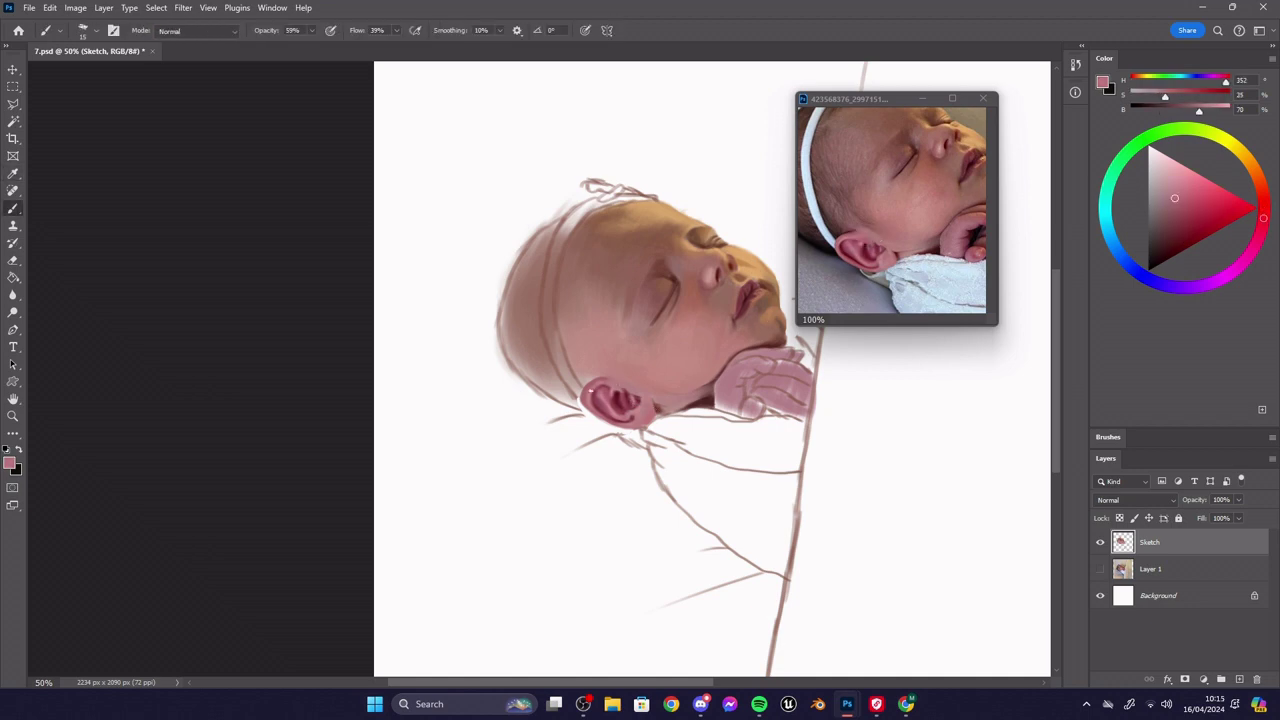
key(bracketright)
- Paint the edge of the hand below the chin with a sampled dusty pink, using a size 30 brush at 64% opacity
alt+click(901, 255)
click(312, 31)
drag(308, 46, 346, 46)
drag(708, 682, 749, 684)
drag(887, 320, 907, 320)
click(790, 336)
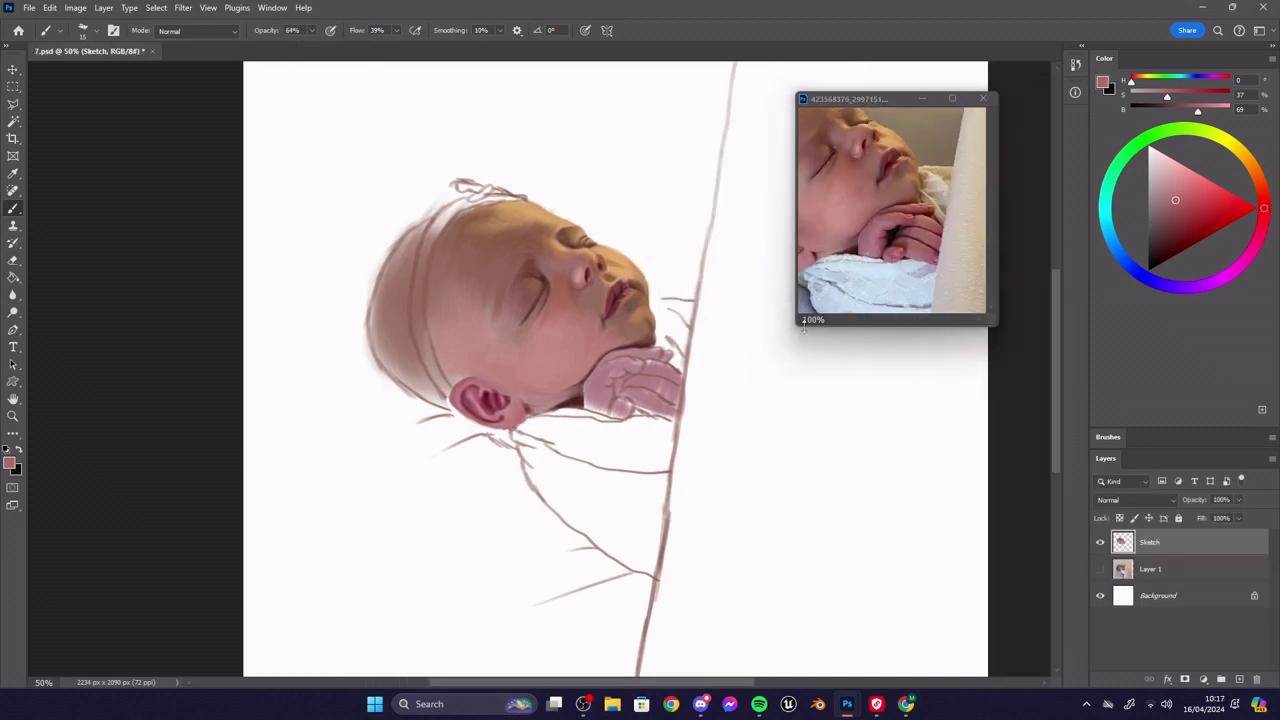
alt+click(615, 367)
key(bracketright)
key(bracketright)
key(bracketright)
mouse_move(593, 380)
mouse_down()
mouse_move(589, 403)
mouse_move(605, 414)
mouse_move(629, 363)
mouse_move(589, 388)
mouse_up()
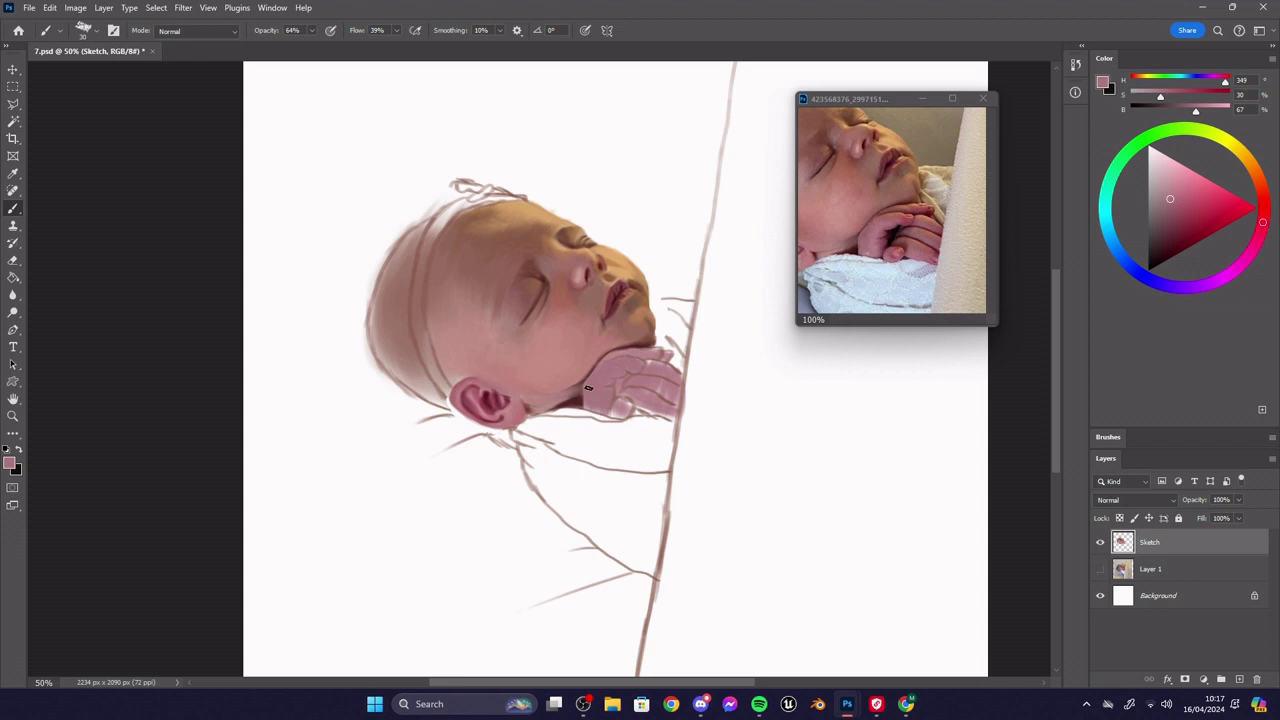
- Shade the palm beside the thumb with sampled dark pinks, using a size 20 brush
alt+click(613, 393)
key(bracketleft)
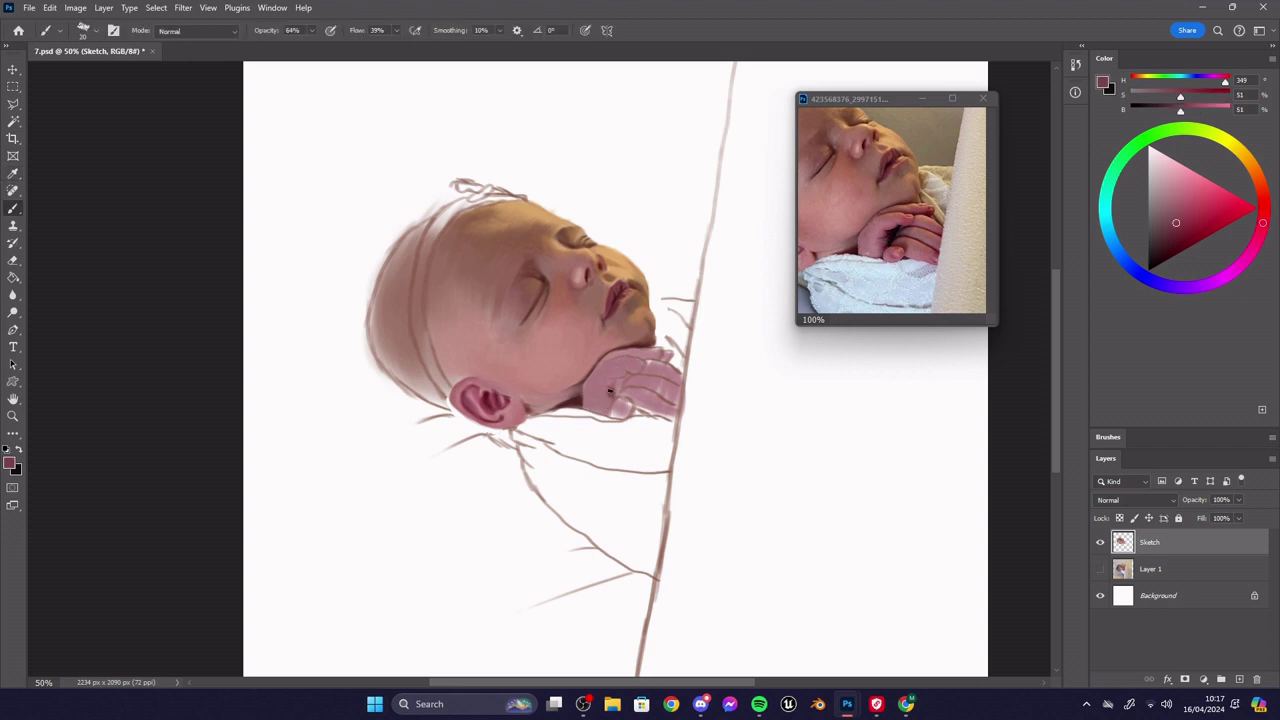
key(bracketright)
alt+click(607, 408)
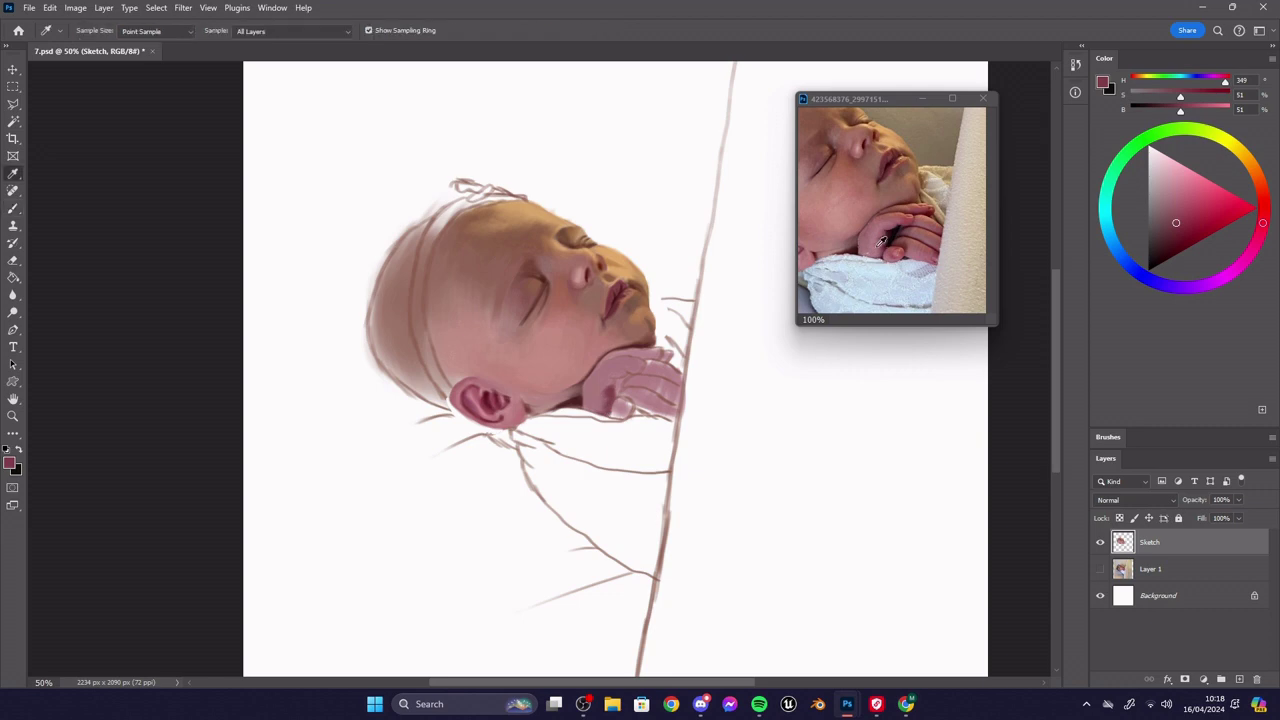
alt+click(651, 393)
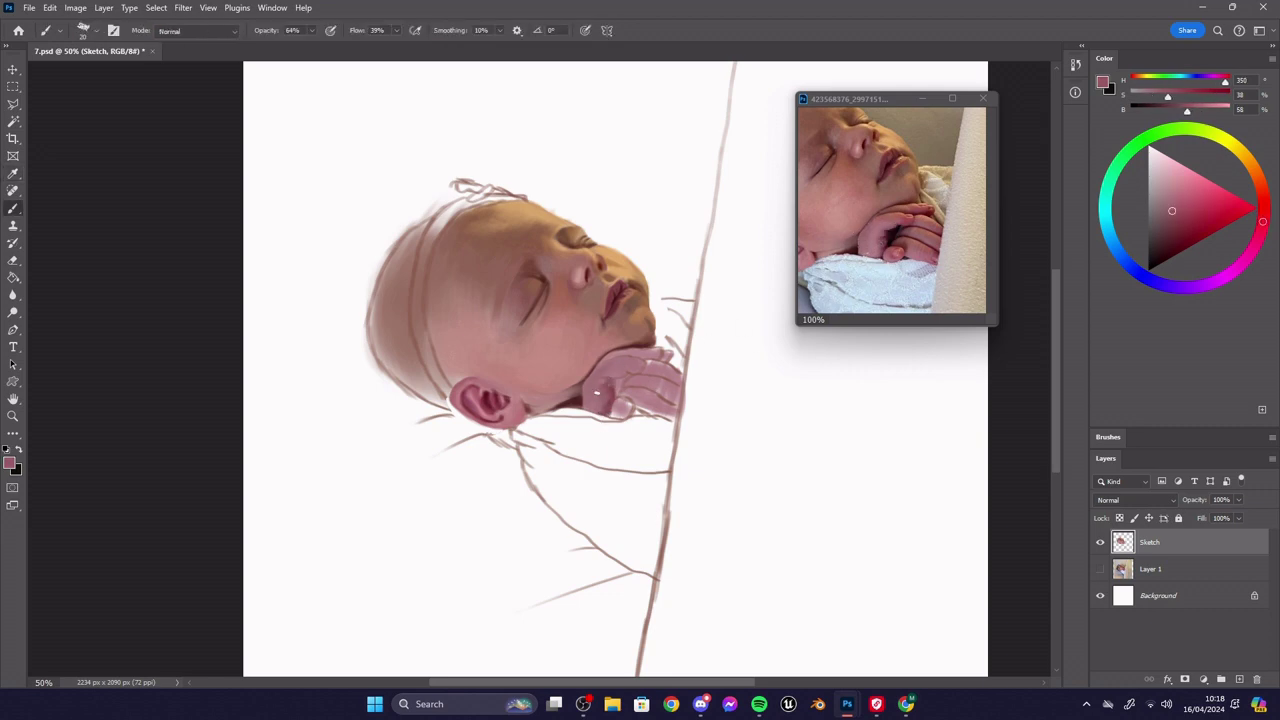
- Paint the deep gap between the palm and curled fingers with sampled near-black reds, refining it with a size 10 brush
alt+click(898, 228)
alt+click(896, 231)
drag(617, 381, 614, 385)
key(bracketleft)
key(bracketleft)
key(bracketleft)
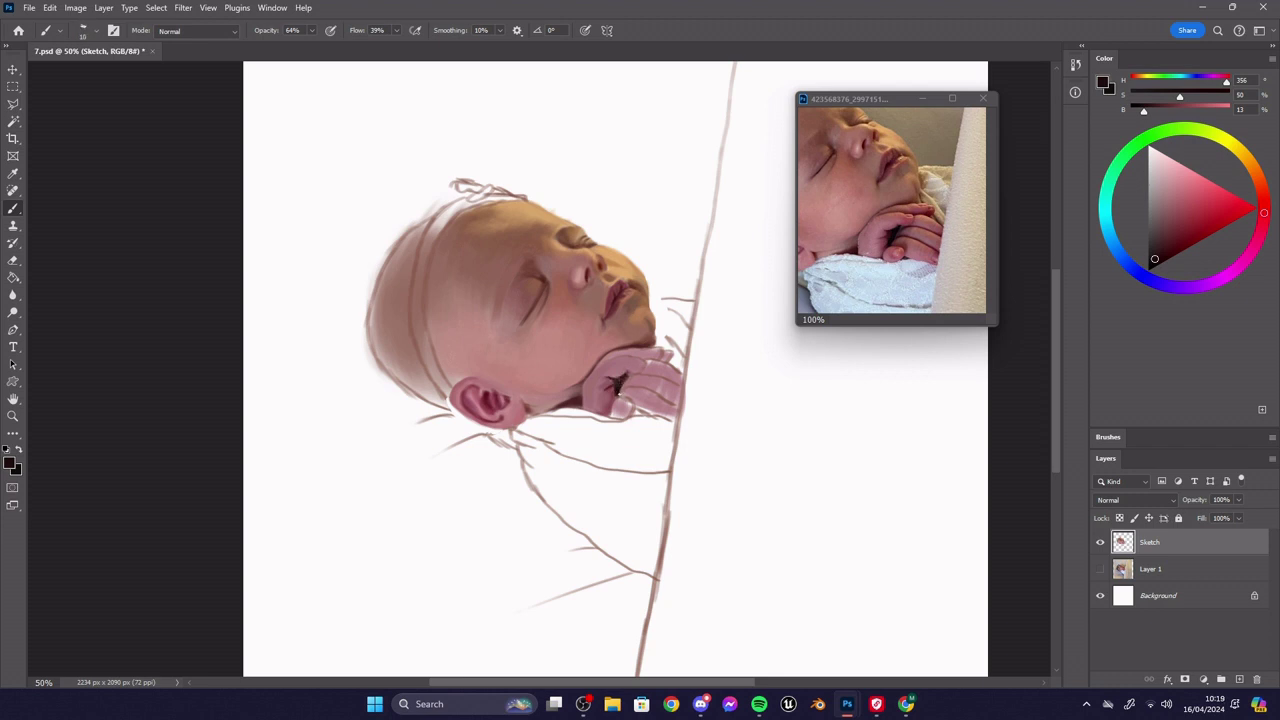
alt+click(617, 384)
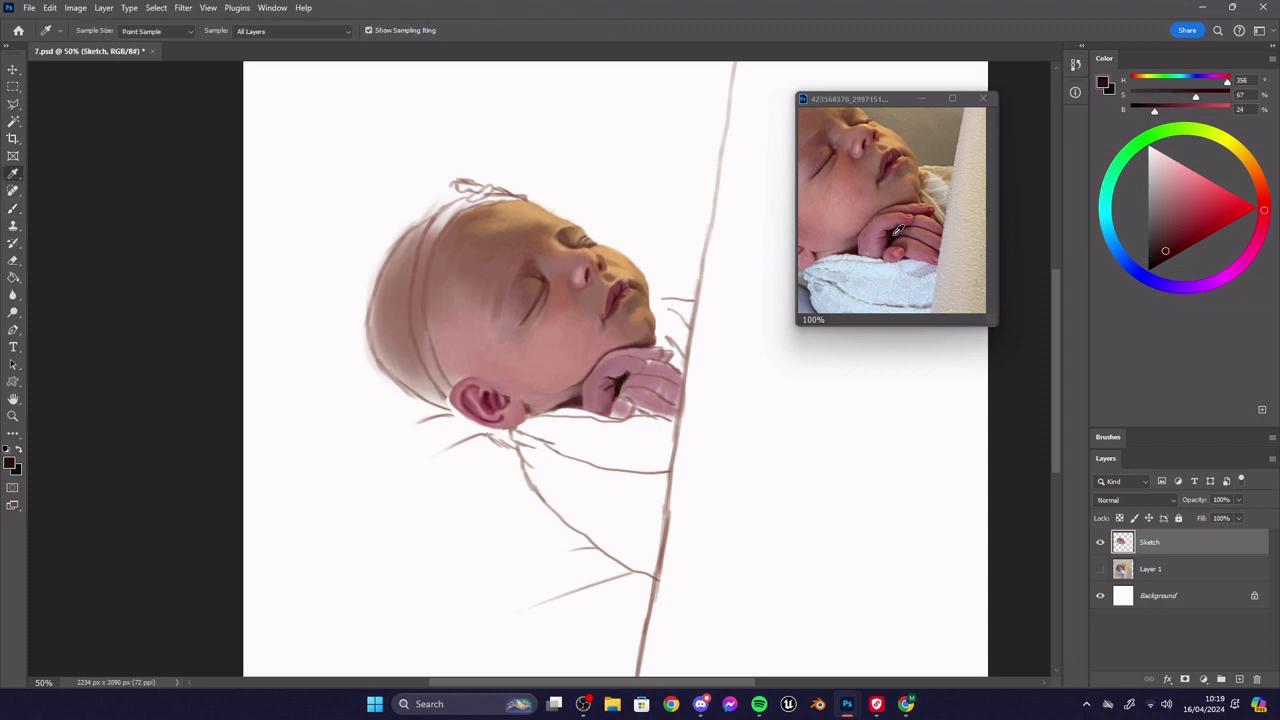
- Soften the edges of the dark gap with sampled reds and blend the palm with a pink size 25 brush
key(bracketright)
alt+click(615, 384)
alt+click(660, 376)
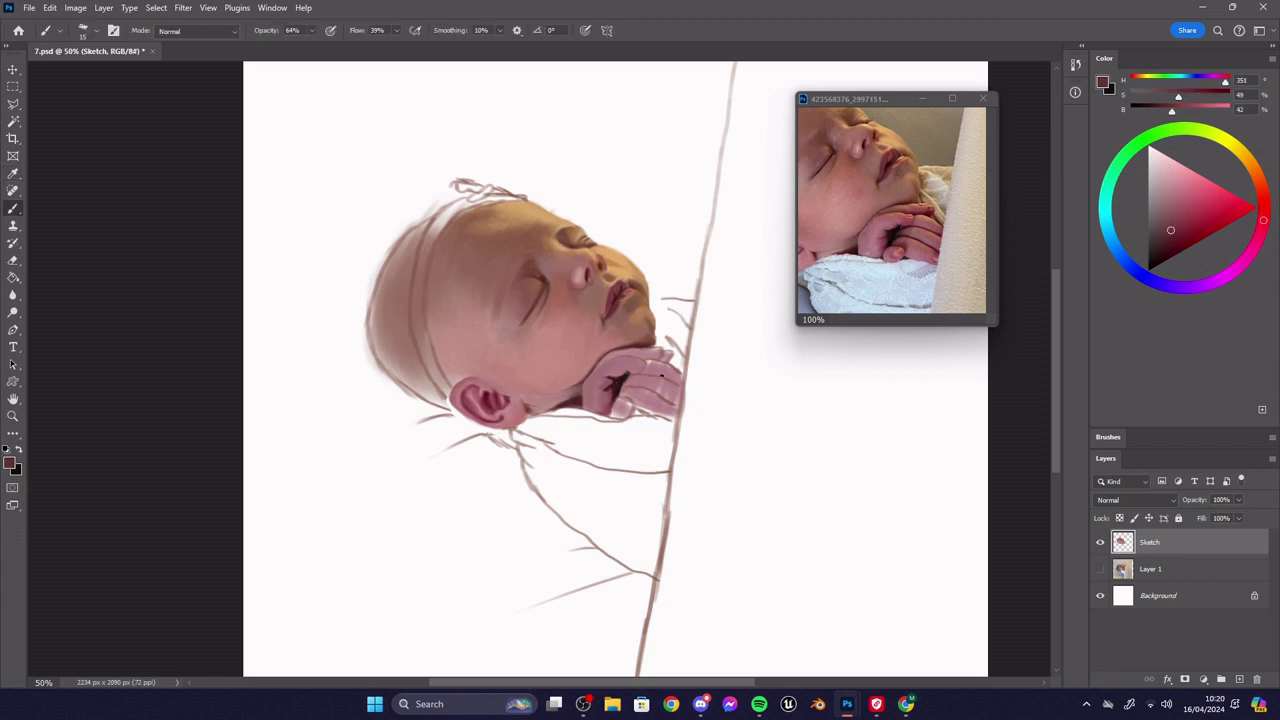
key(bracketleft)
alt+click(885, 250)
key(bracketright)
key(bracketright)
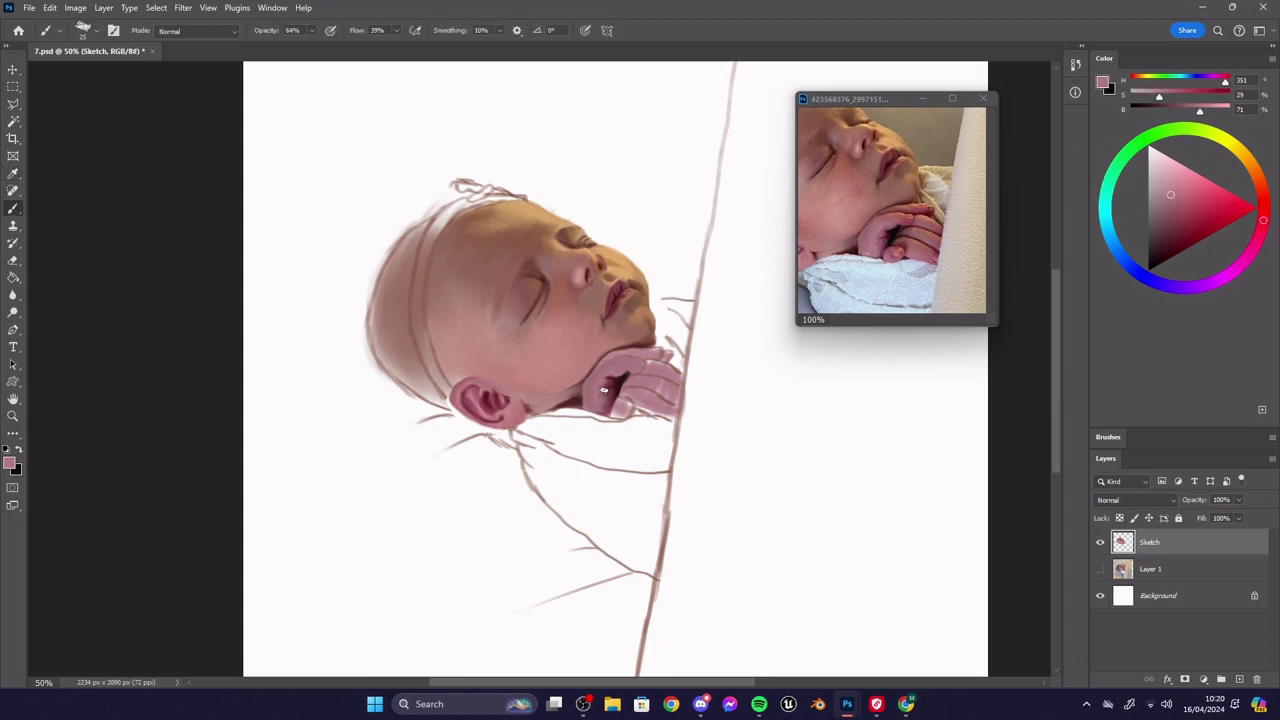
- Block in the index finger above the dark gap with reds and warm pinks sampled from the reference
alt+click(901, 224)
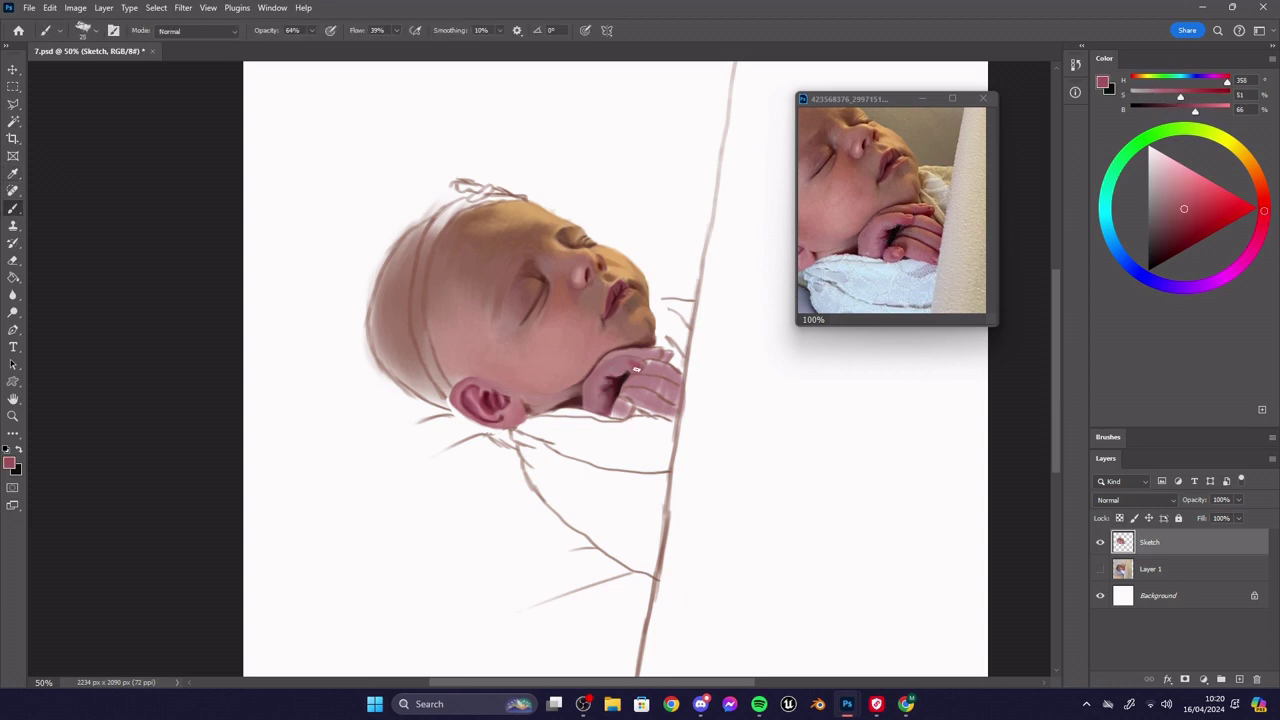
alt+click(895, 219)
alt+click(907, 207)
key(bracketleft)
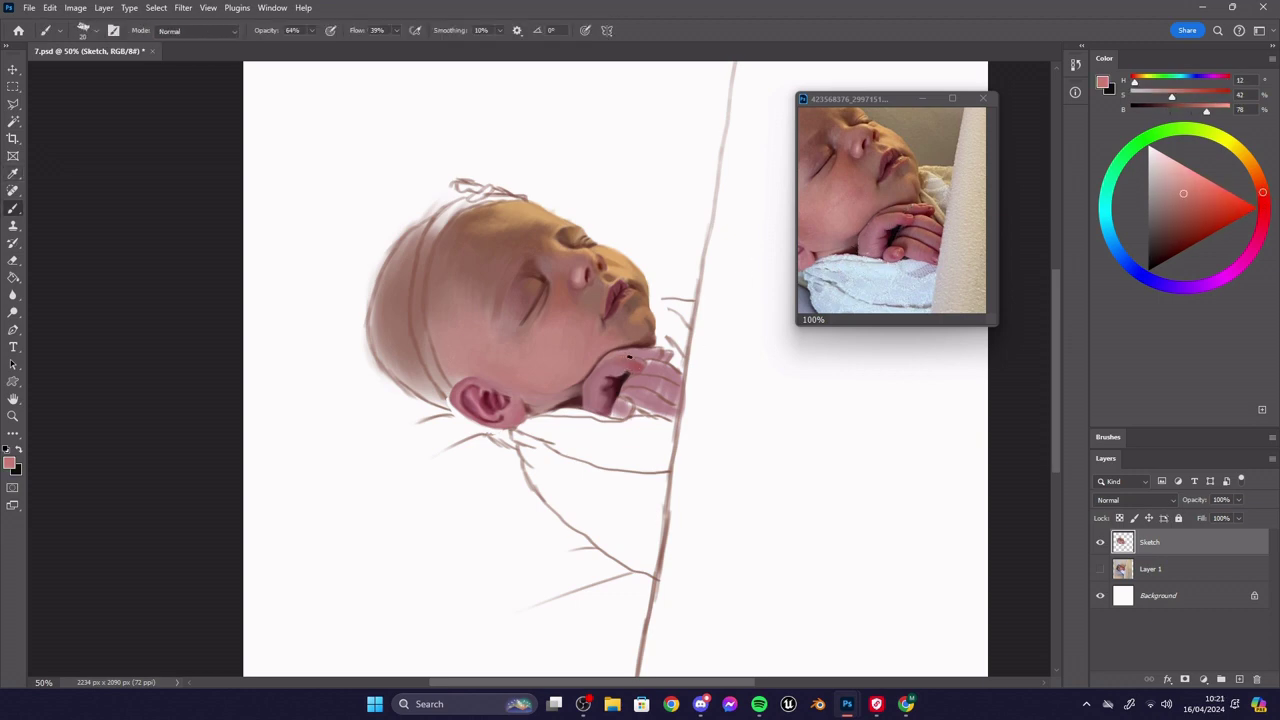
alt+click(914, 211)
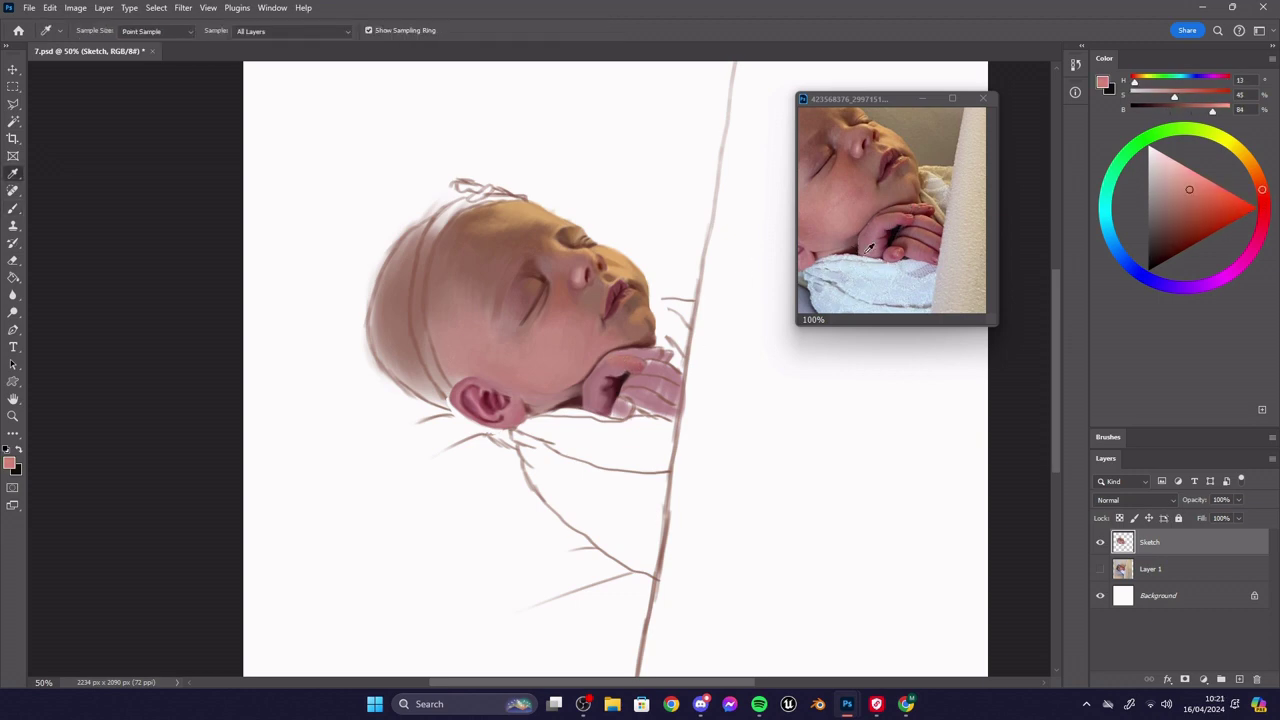
alt+click(905, 209)
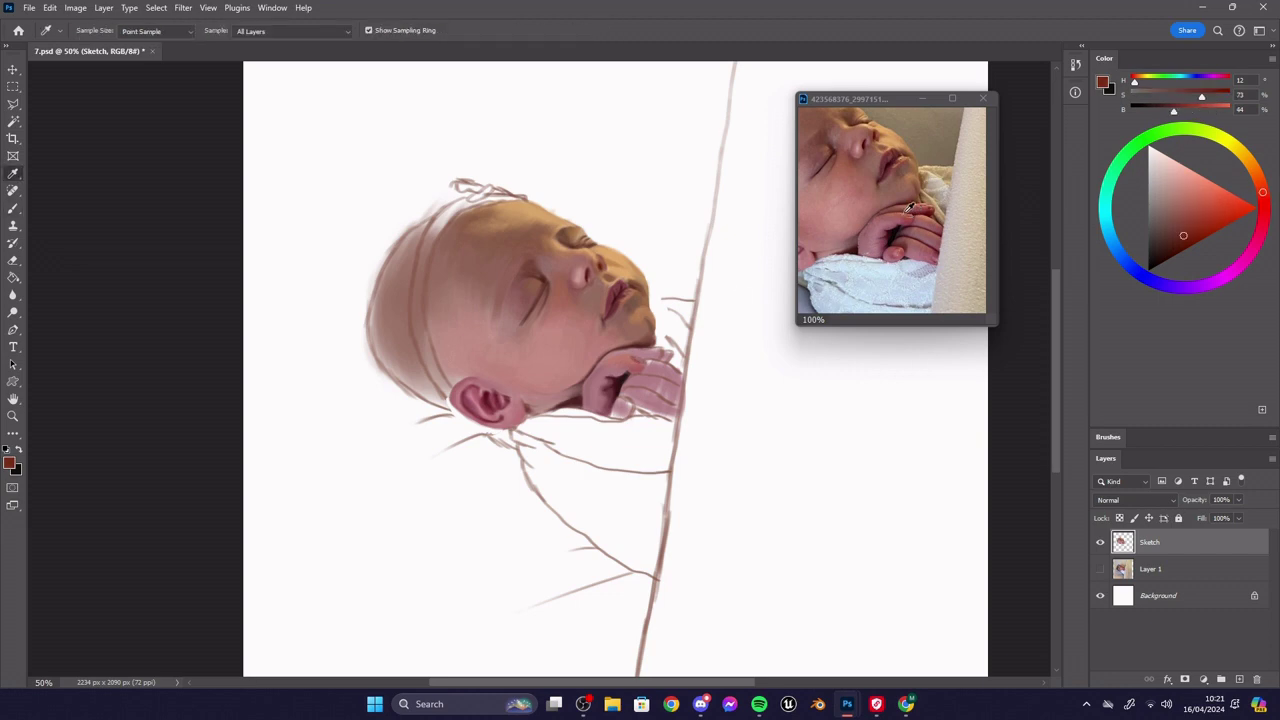
- Paint warm skin tones along the base of the index finger, using a size 20 brush at 68% opacity
click(312, 30)
click(325, 46)
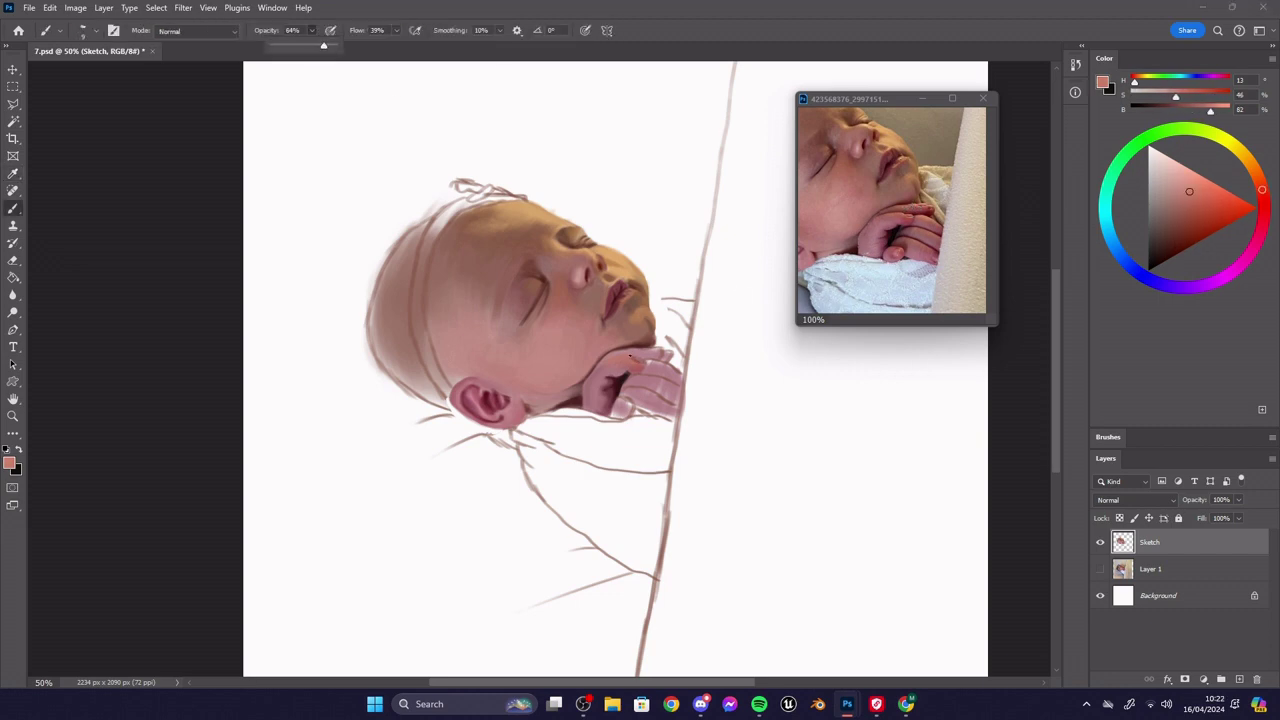
key(bracketright)
key(bracketright)
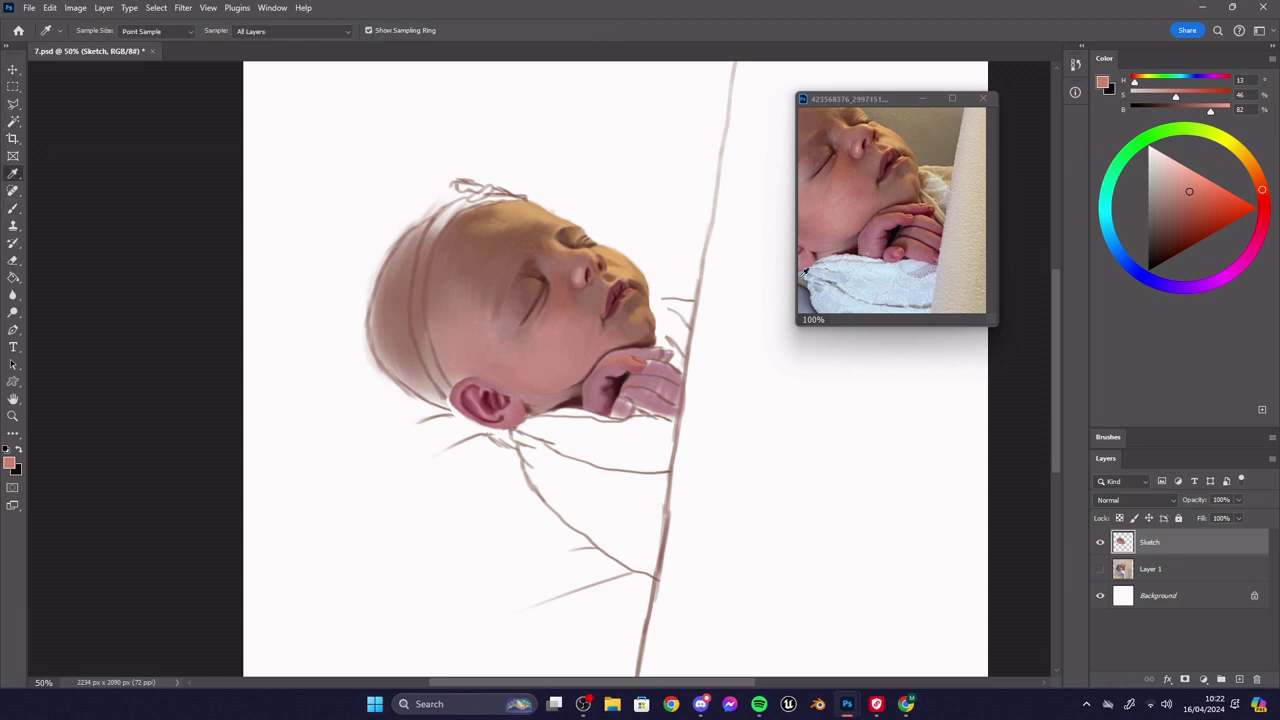
alt+click(914, 222)
key(bracketright)
click(312, 30)
click(304, 46)
click(600, 360)
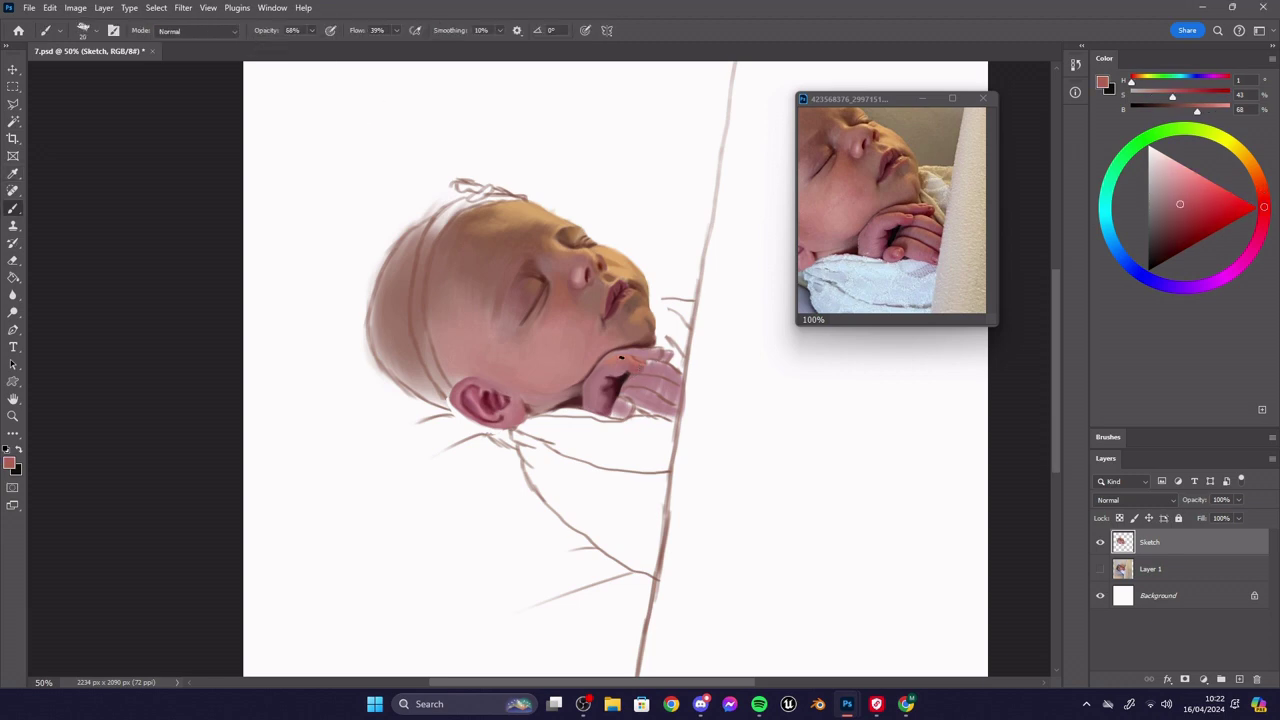
- Build up the top of the hand with sampled skin tones and define its folds in dark red with a size 15 brush
alt+click(845, 242)
drag(629, 353, 605, 361)
alt+click(616, 362)
alt+click(832, 252)
alt+click(890, 236)
key(bracketleft)
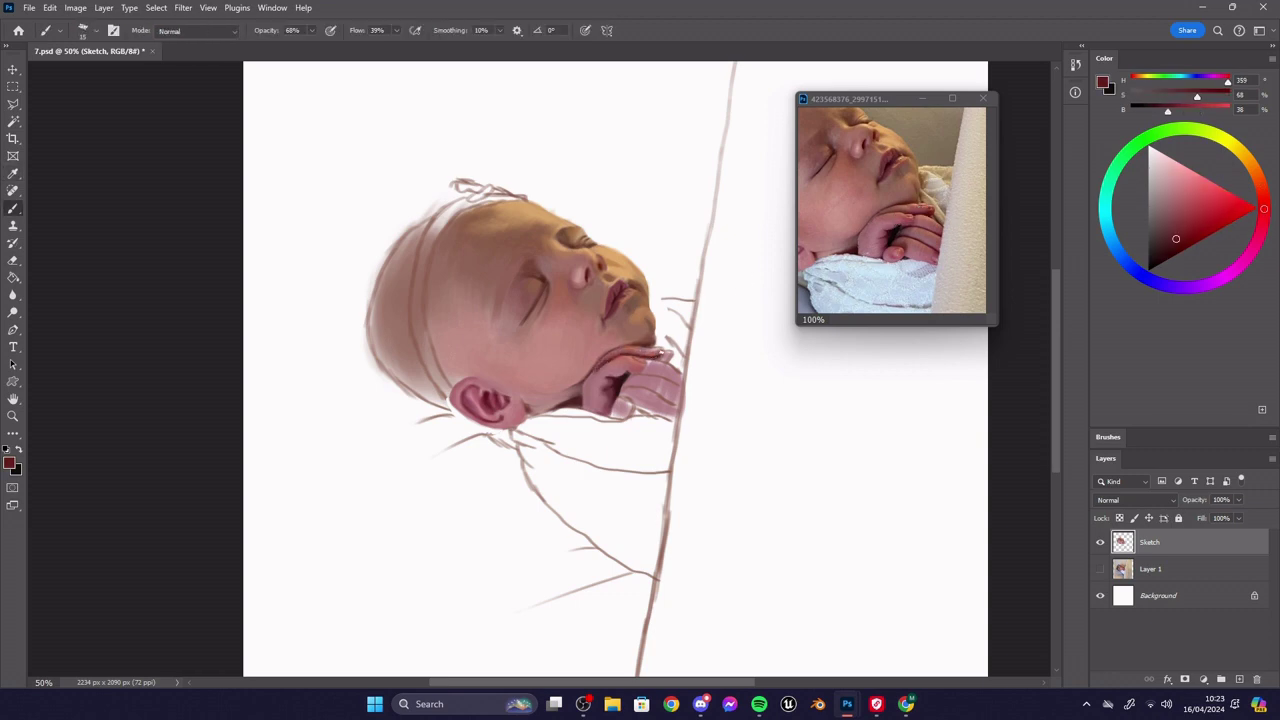
- Paint the index finger's upper edge with sampled reds and peach tones, using a size 20 brush
alt+click(657, 354)
key(bracketright)
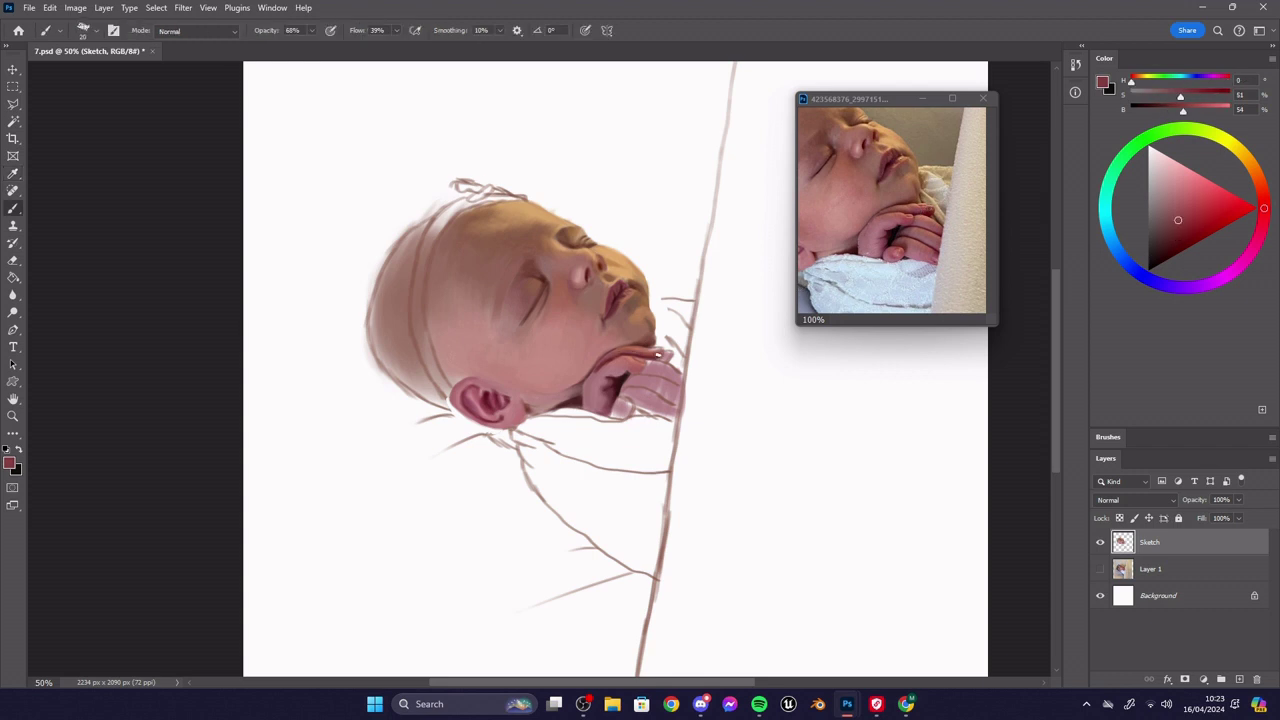
alt+click(868, 228)
drag(652, 347, 622, 348)
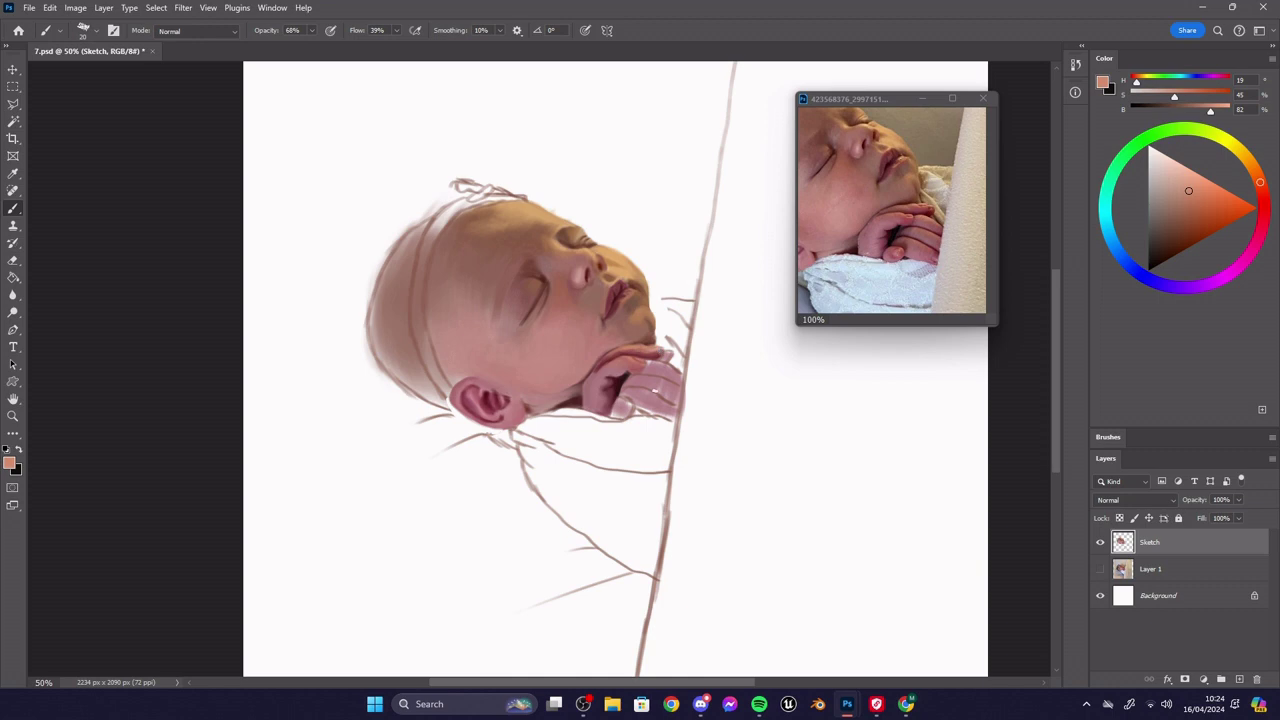
alt+click(842, 226)
- Blend the index finger into the shadow under the chin with sampled peach and reddish browns
ctrl+click(666, 343)
key(bracketleft)
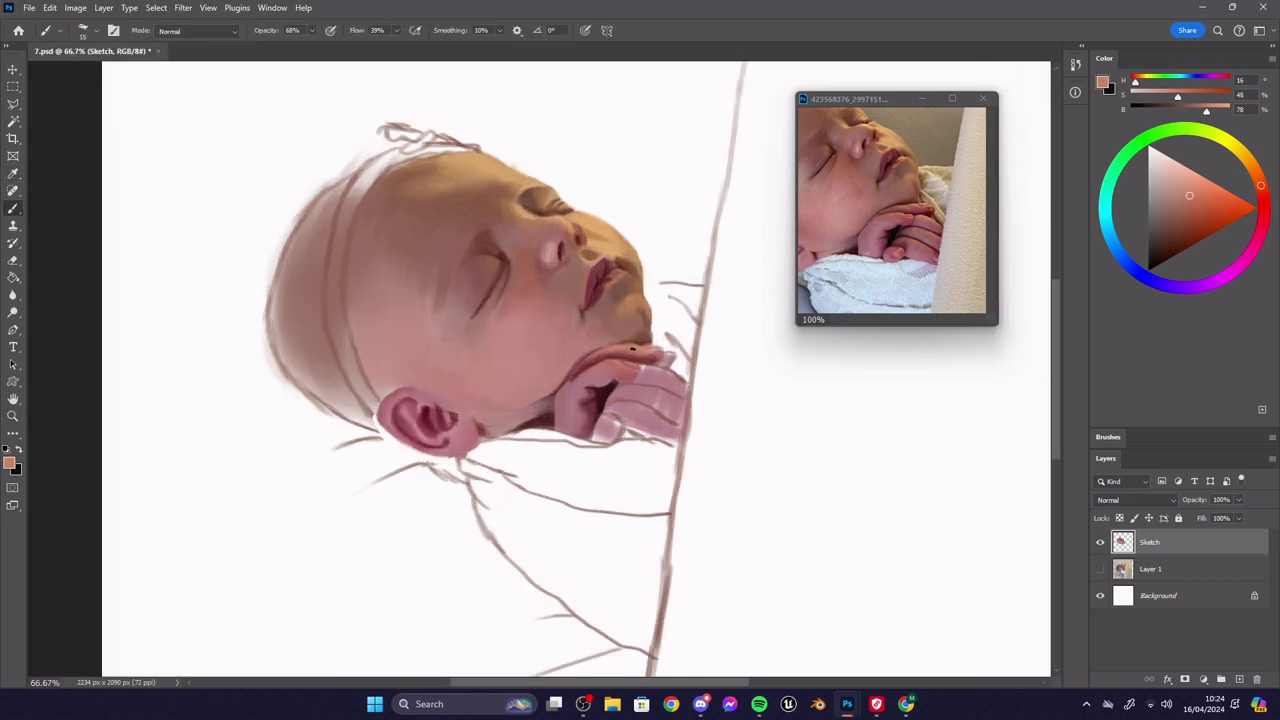
alt+click(620, 356)
key(bracketright)
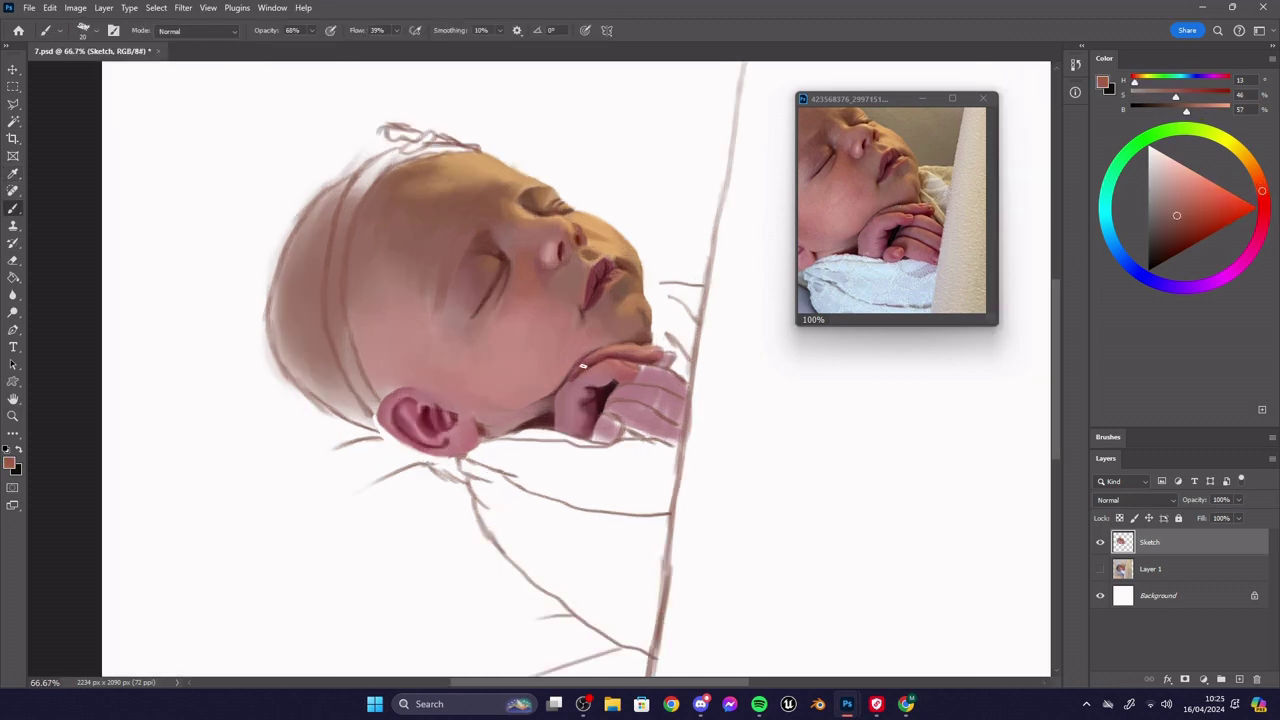
alt+click(657, 330)
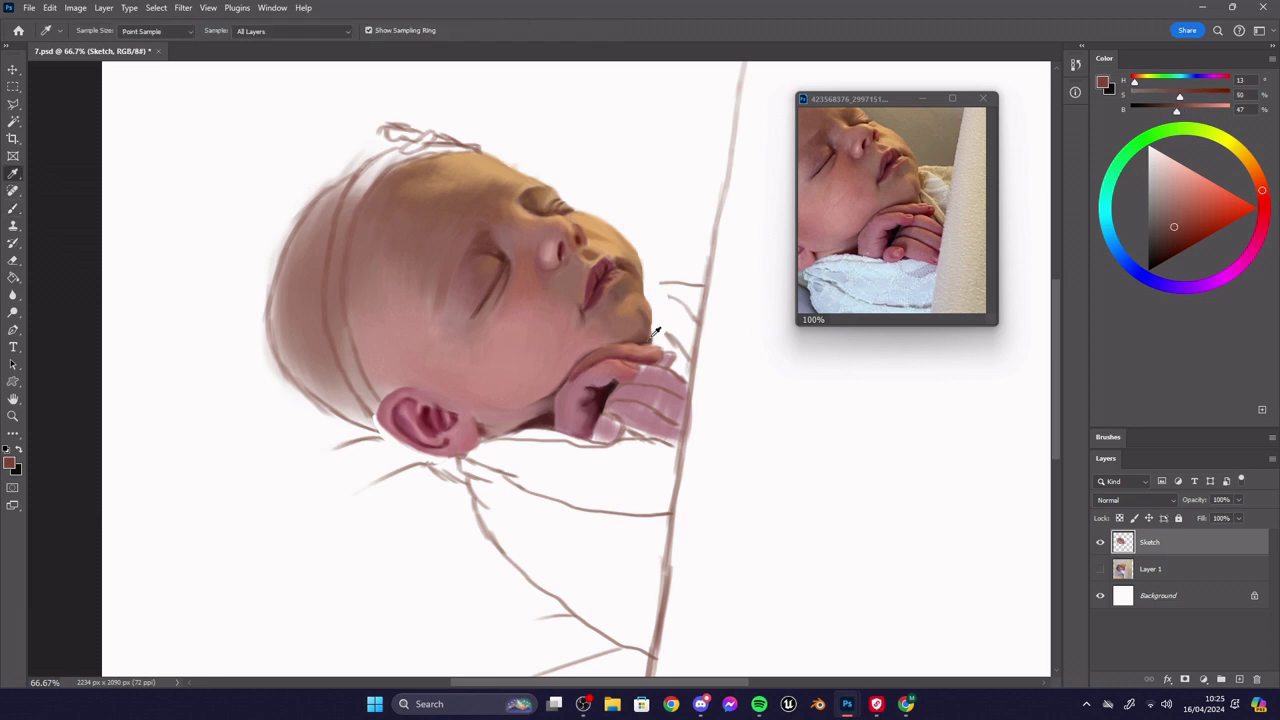
key(bracketleft)
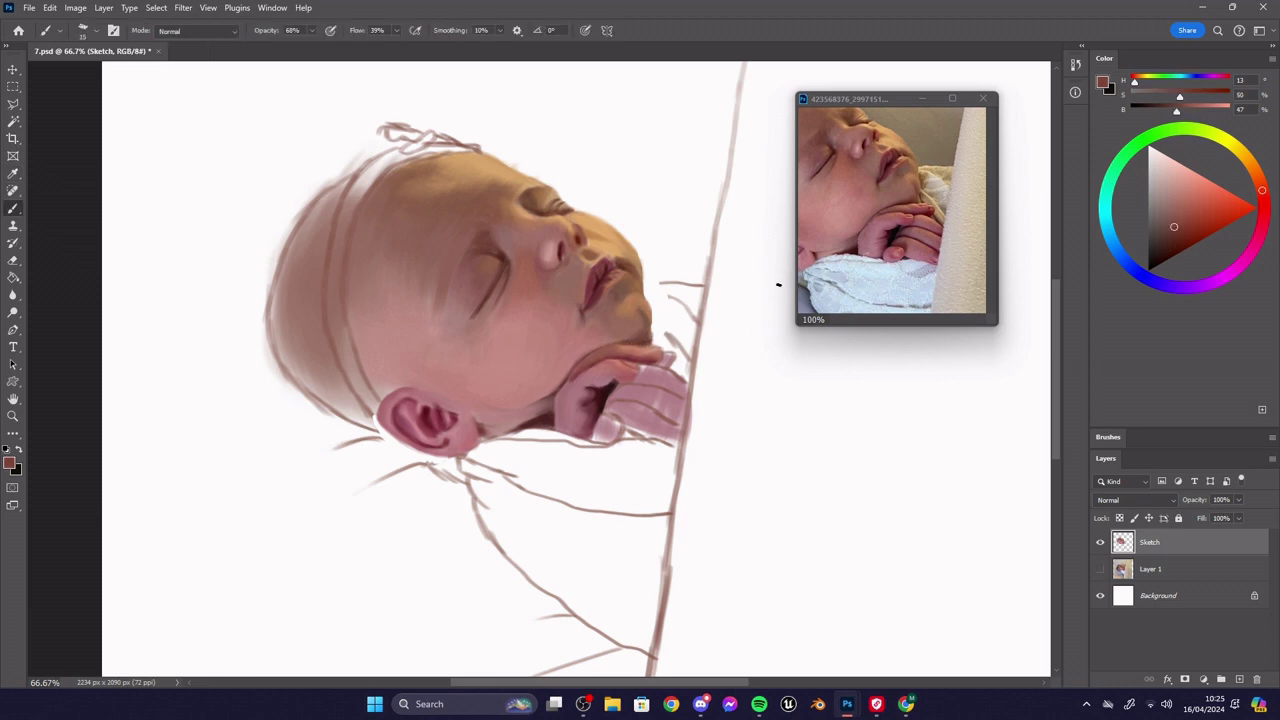
- Refine the back of the hand and the line beneath the index finger with sampled muted reds, using a size 15 brush
alt+click(880, 218)
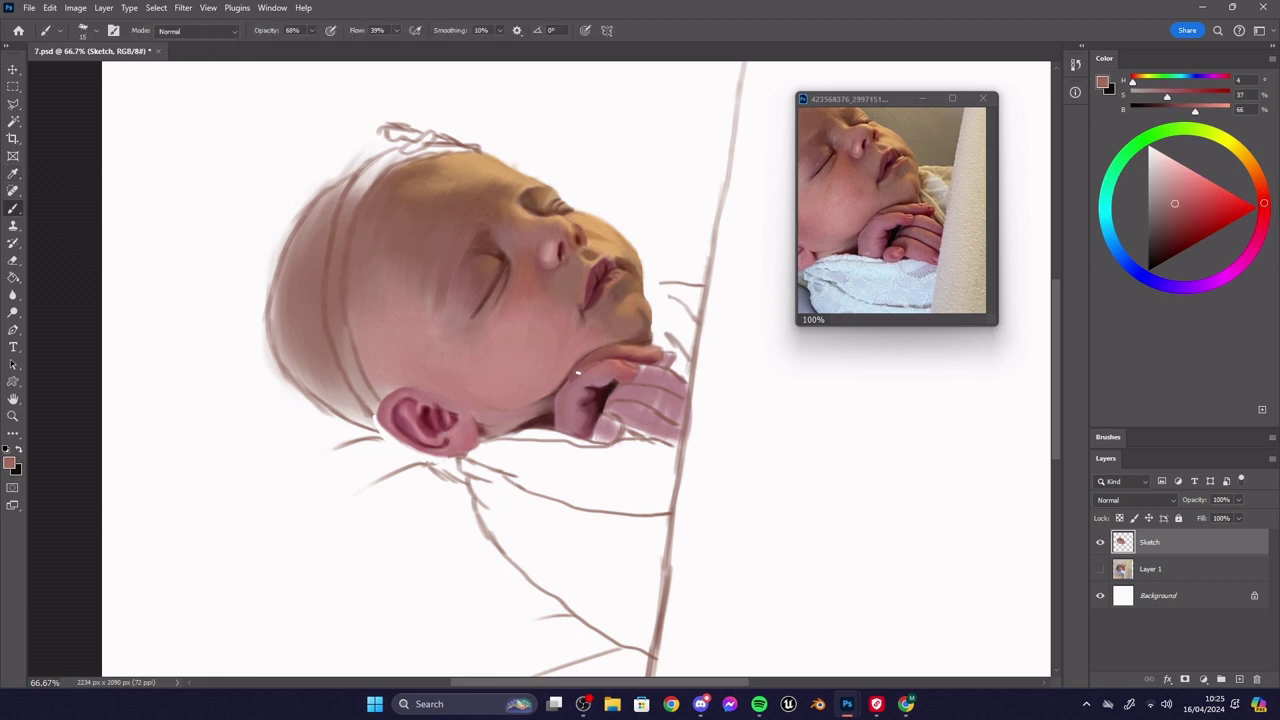
alt+click(642, 366)
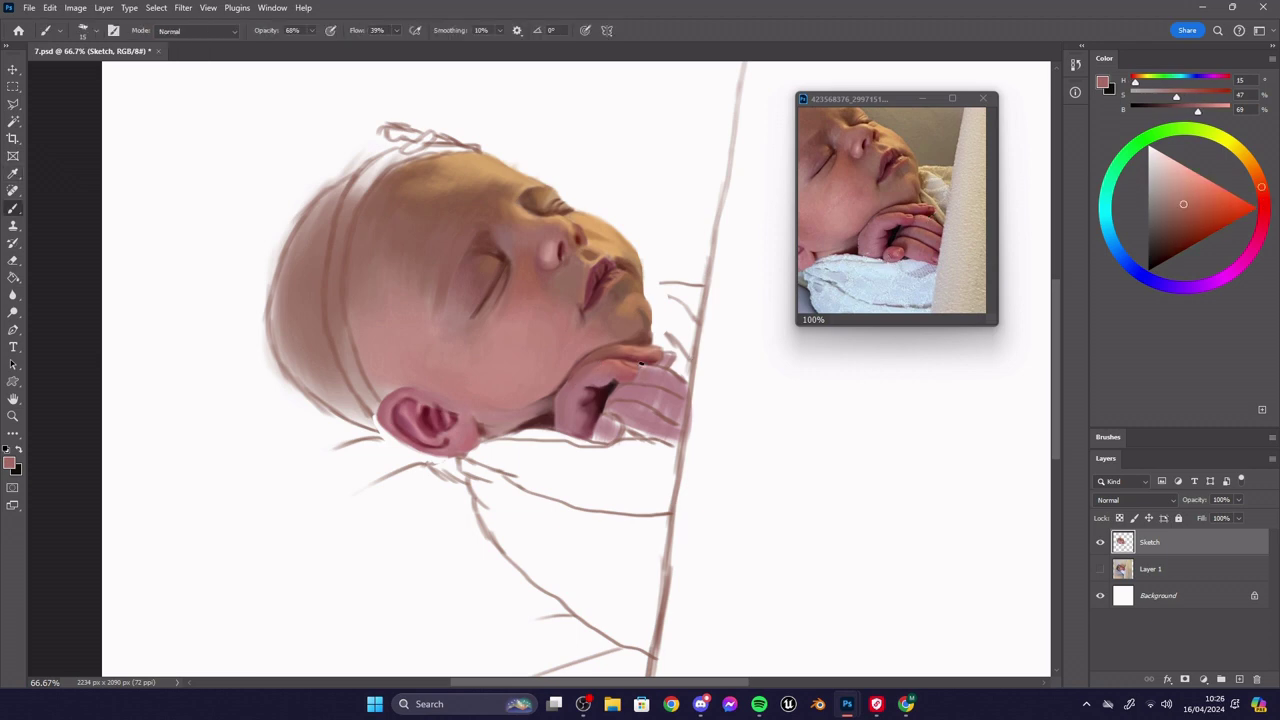
key(bracketright)
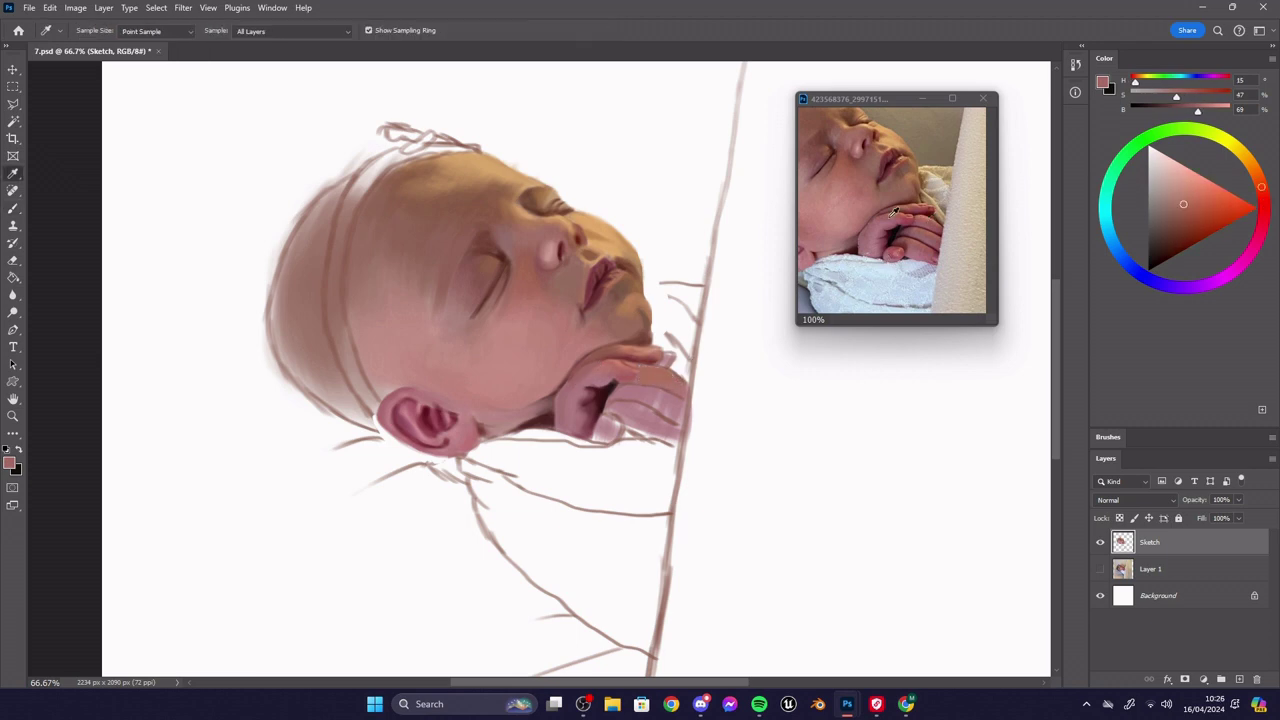
alt+click(648, 372)
key(bracketright)
key(bracketright)
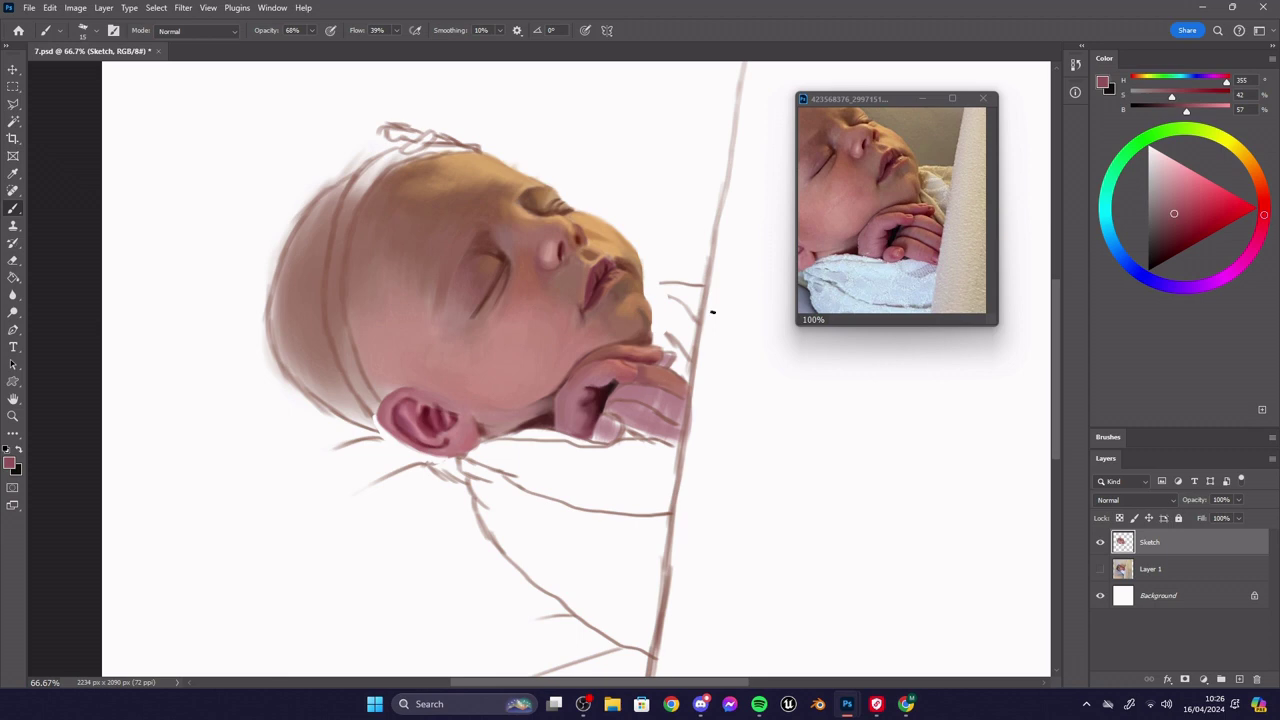
- Paint the middle finger's upper edge with sampled peach and shade it with dark reds, using a size 20 brush
alt+click(650, 368)
key(bracketright)
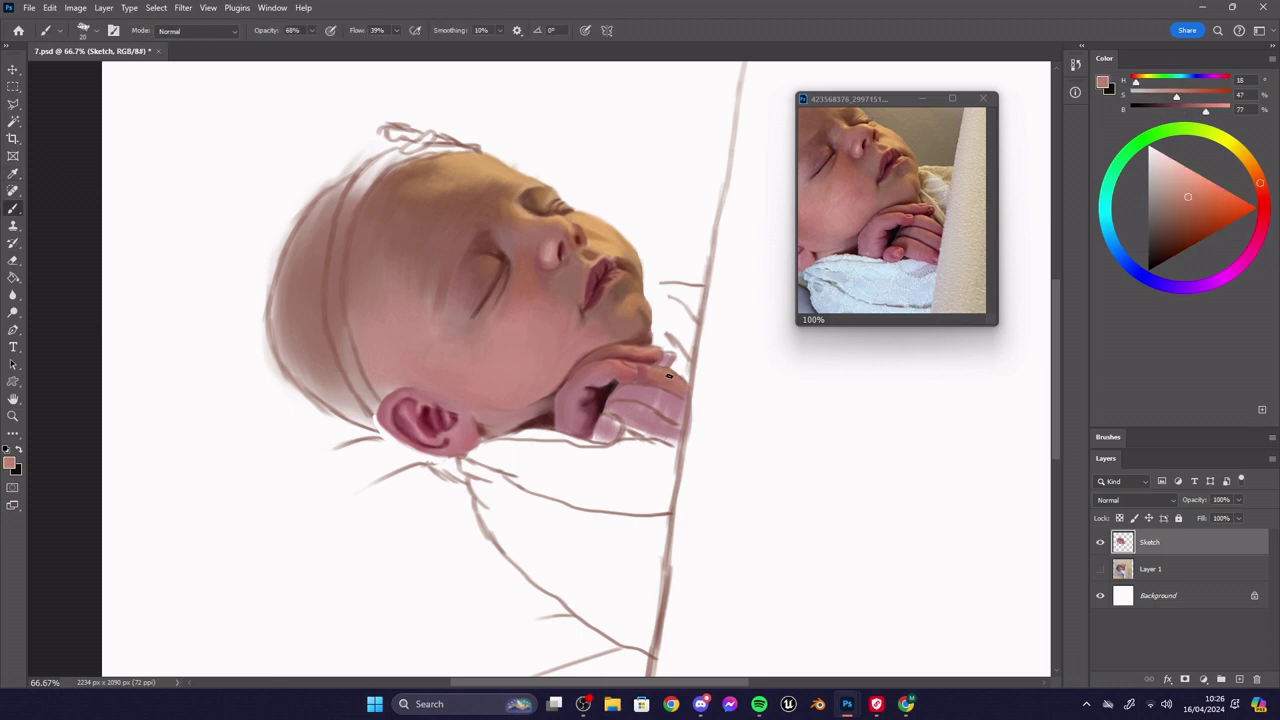
alt+click(643, 370)
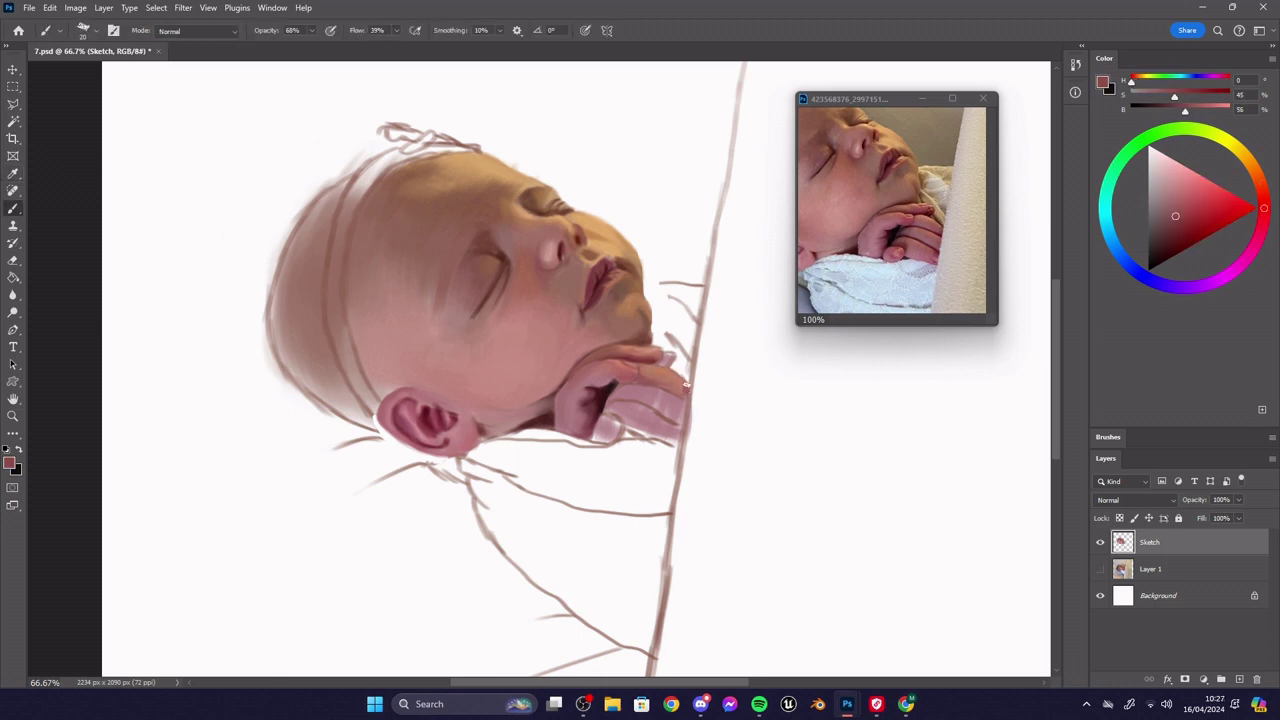
alt+click(674, 400)
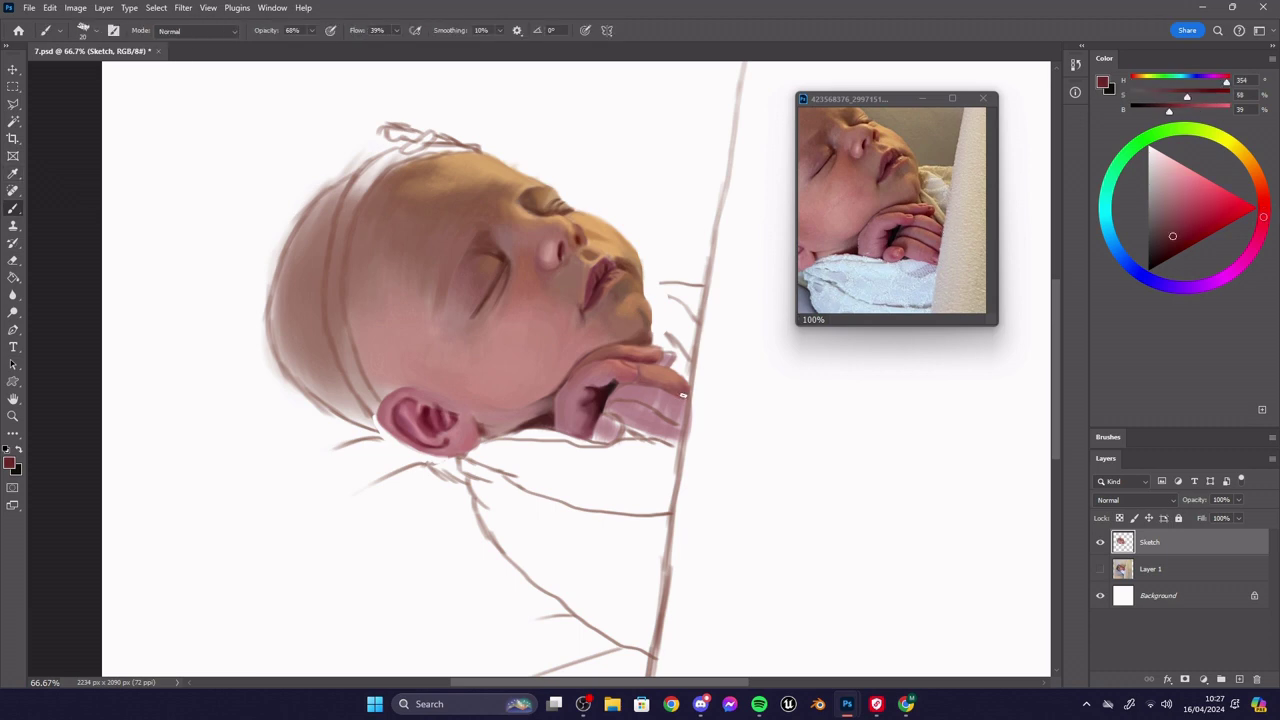
- Darken the crease below the middle finger with dark red and soften it with sampled muted pink, using a size 20 brush
key(bracketleft)
drag(680, 396, 628, 384)
alt+click(924, 224)
key(bracketright)
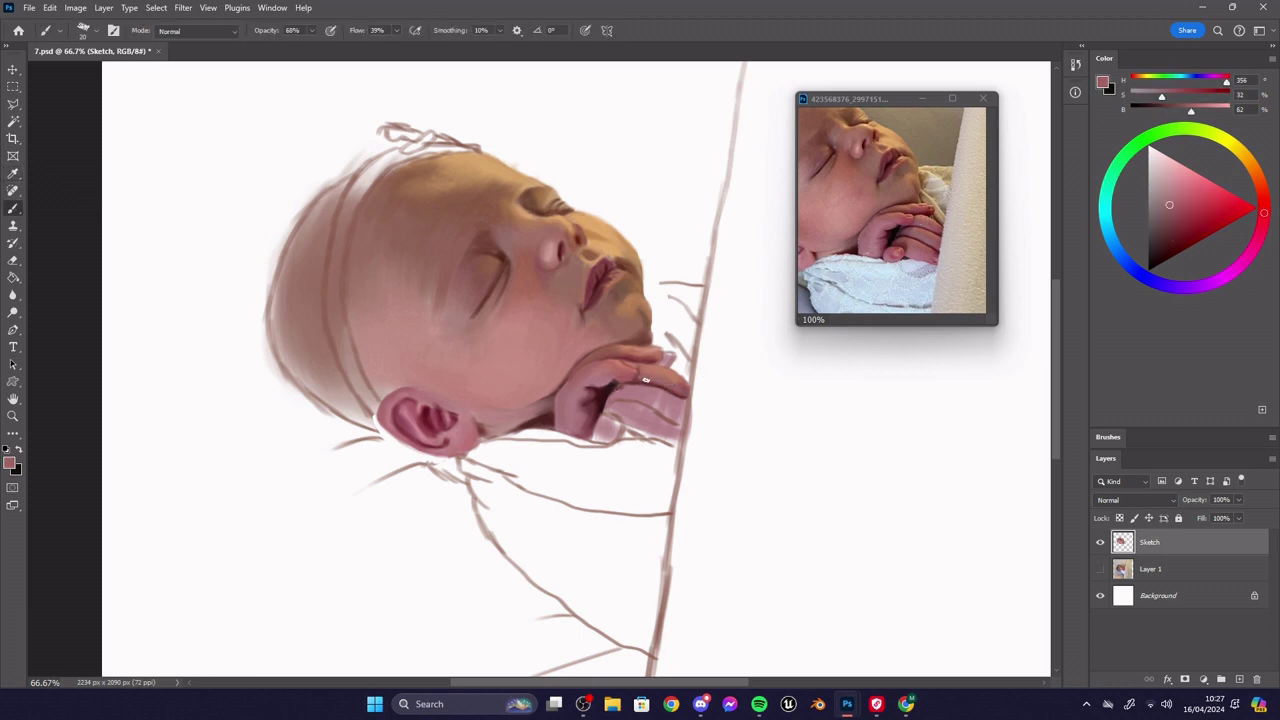
mouse_move(646, 380)
mouse_down()
mouse_move(691, 396)
mouse_move(684, 383)
mouse_move(617, 395)
mouse_move(654, 409)
mouse_move(660, 400)
mouse_move(642, 403)
mouse_move(656, 392)
mouse_move(641, 389)
mouse_move(678, 404)
mouse_move(640, 399)
mouse_move(713, 380)
mouse_move(616, 393)
mouse_up()
- Paint the base skin tones of the ring finger with pinks and muted reds sampled from the hand and the reference photo
alt+click(664, 380)
key(bracketright)
key(bracketright)
key(bracketright)
alt+click(895, 232)
key(bracketleft)
key(bracketleft)
alt+click(940, 240)
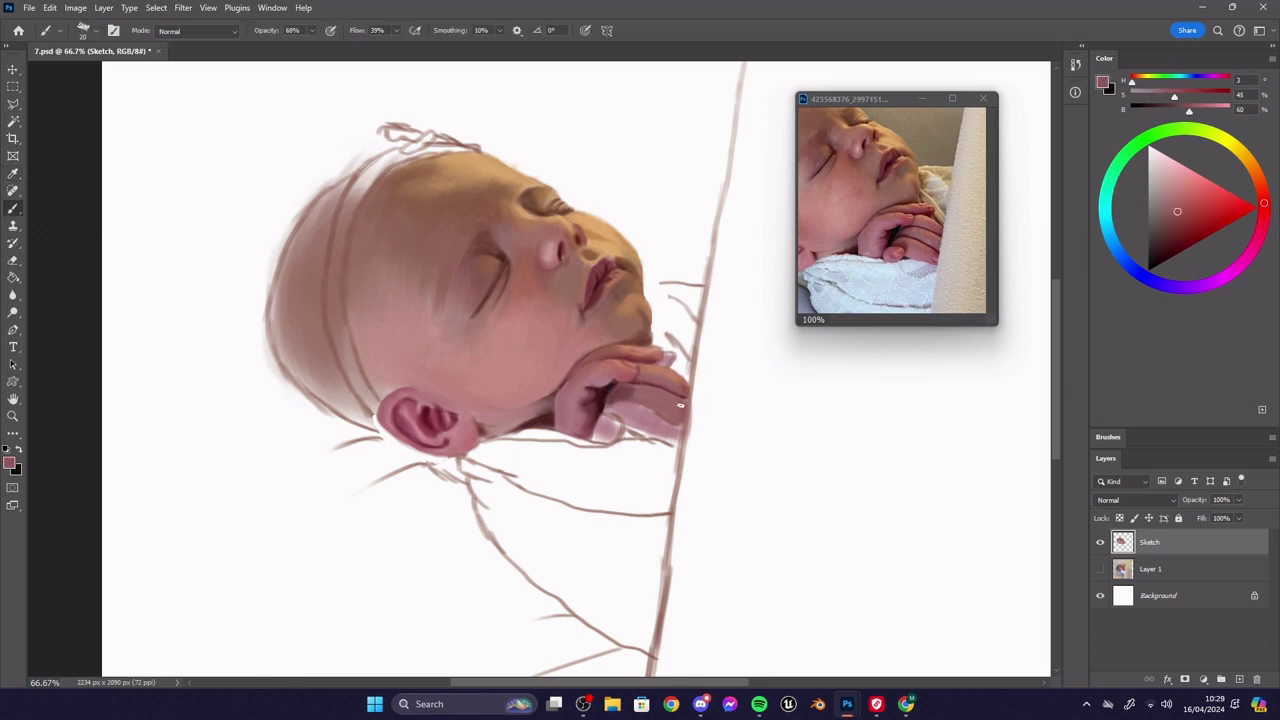
- Lighten the ring finger with sampled peach and blend muted pink across the fingers below it, using a size 25 brush
alt+click(936, 230)
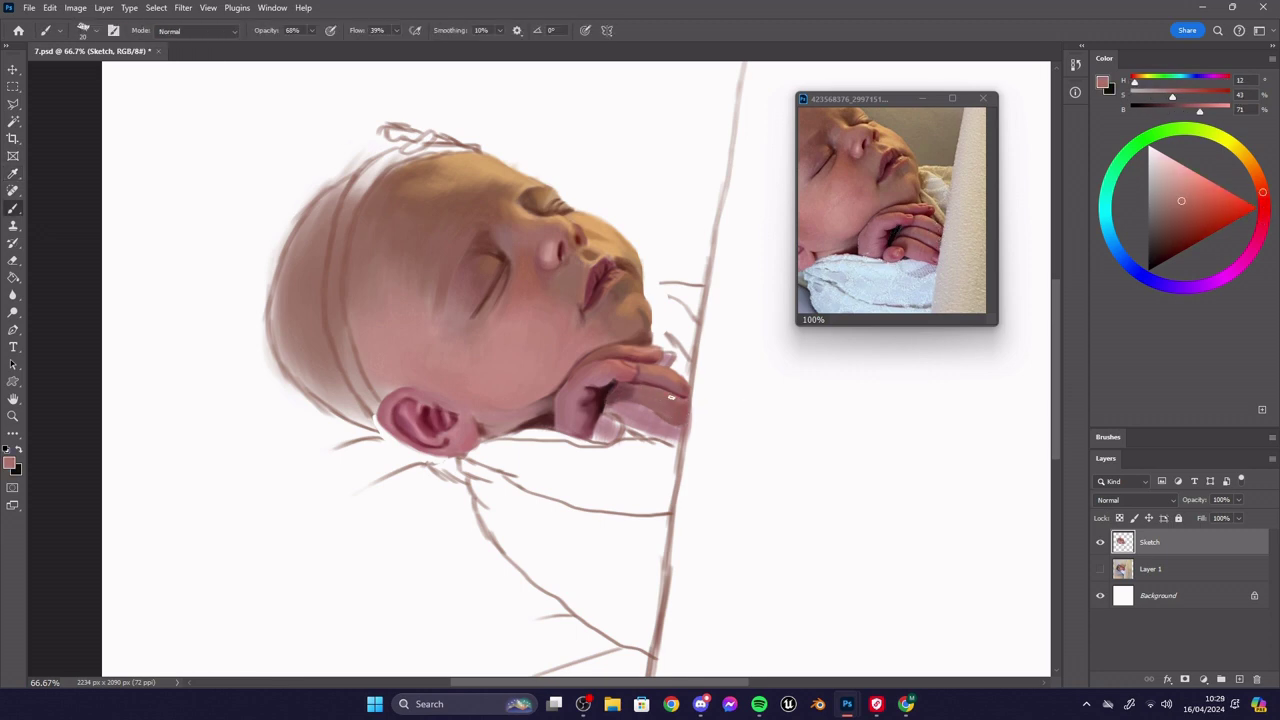
key(bracketright)
alt+click(650, 414)
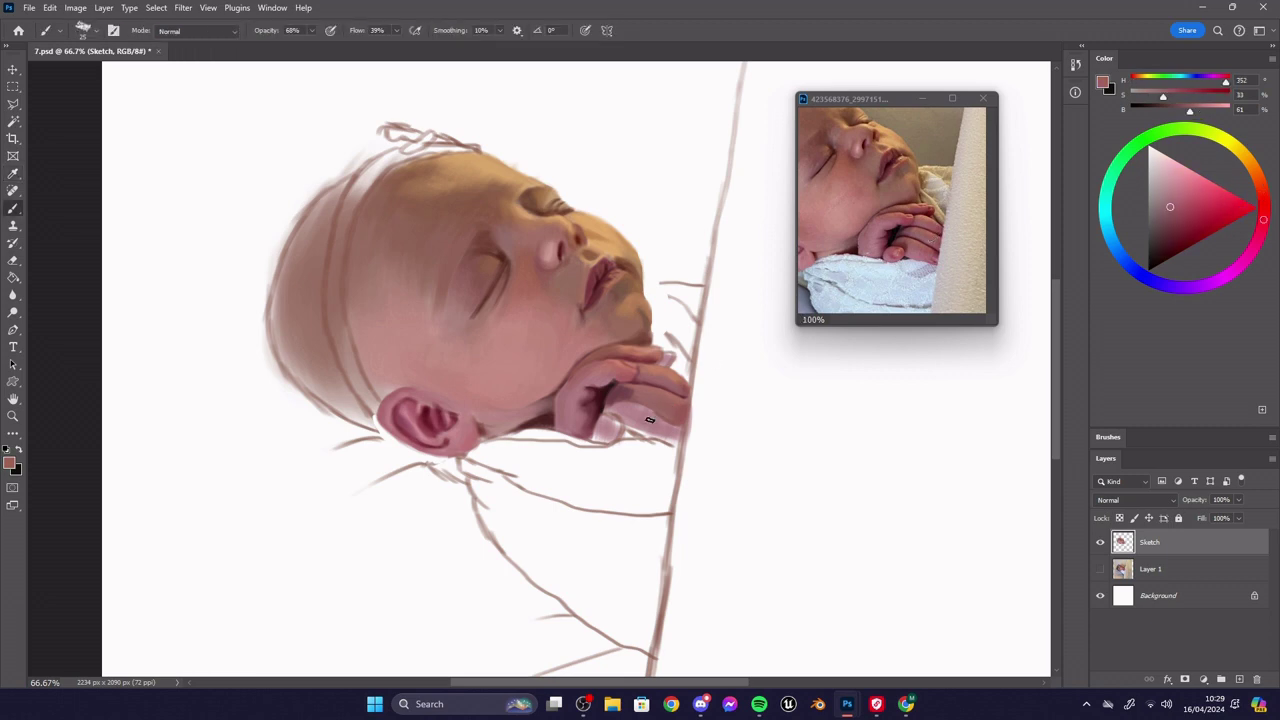
alt+click(630, 390)
alt+click(657, 422)
mouse_move(648, 424)
mouse_down()
mouse_move(676, 440)
mouse_move(626, 422)
mouse_move(679, 435)
mouse_move(664, 420)
mouse_move(601, 410)
mouse_up()
- Define the lower fingers with a size 10 dark red line and fill the little finger with muted pink at size 25
alt+click(606, 398)
key(bracketleft)
key(bracketleft)
key(bracketleft)
key(bracketleft)
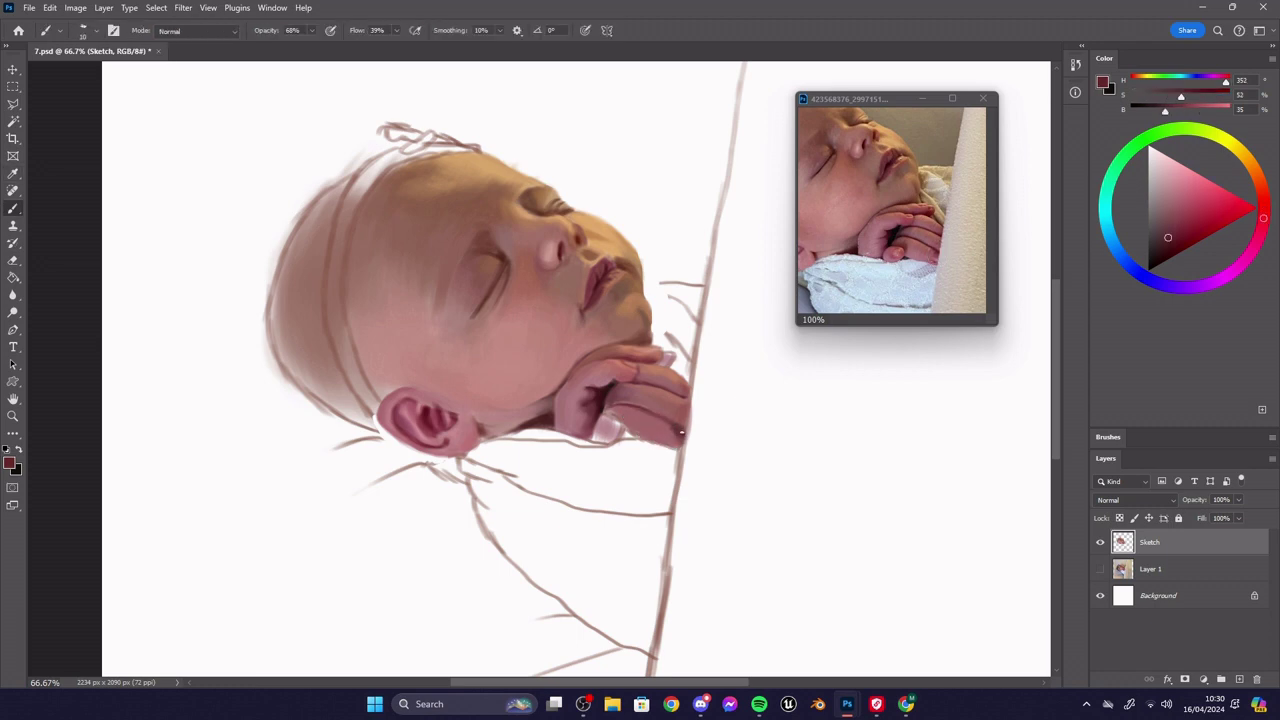
alt+click(680, 432)
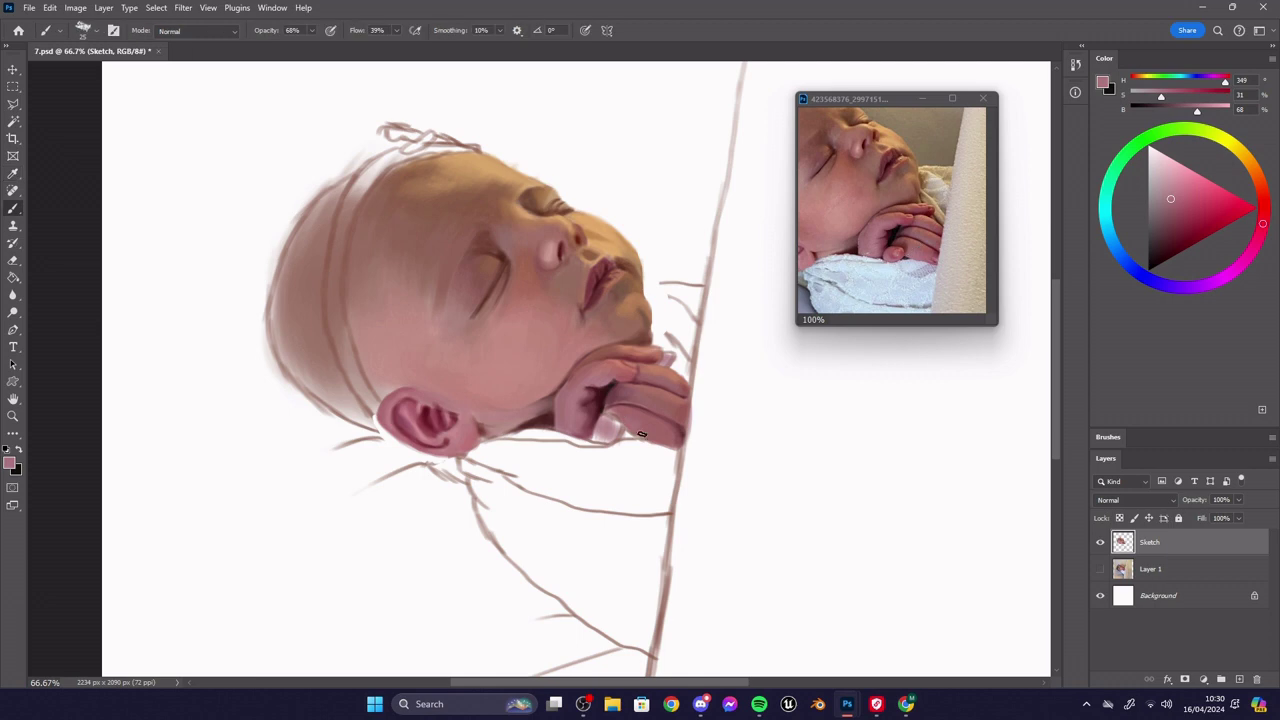
mouse_move(637, 429)
mouse_down()
mouse_move(610, 412)
mouse_move(624, 426)
mouse_up()
- Shade beneath the little finger and between the fingers with sampled dark reds, reducing the brush to size 10
alt+click(901, 246)
key(bracketleft)
key(bracketleft)
key(bracketleft)
key(bracketleft)
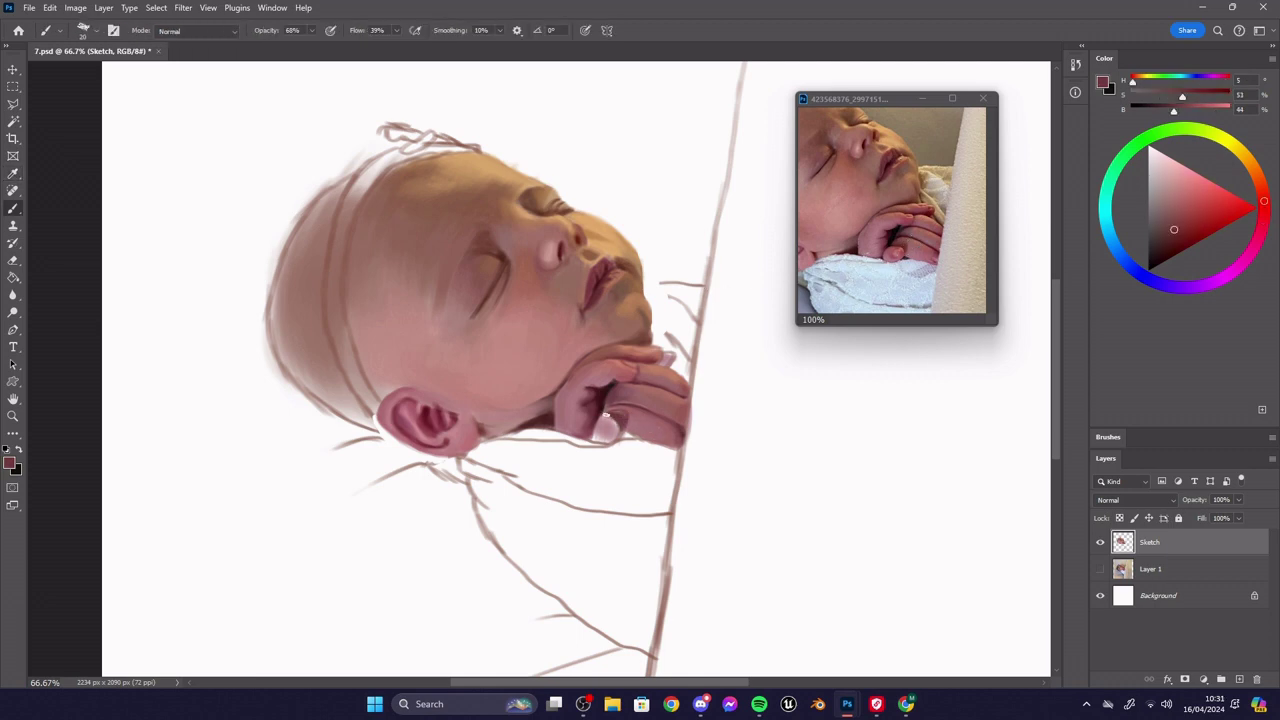
alt+click(620, 412)
alt+click(681, 428)
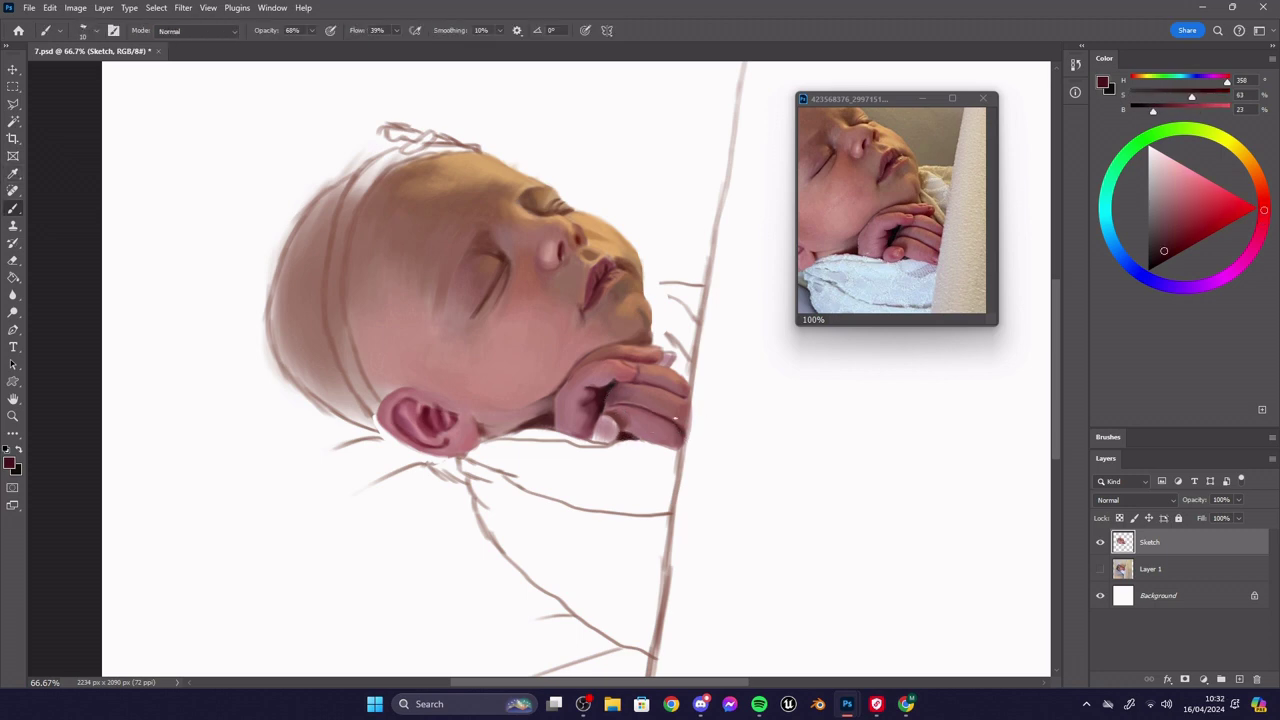
- Fill the pale thumb tip beneath the fingers with sampled muted pinks, using a size 20 brush
alt+click(659, 413)
alt+click(630, 414)
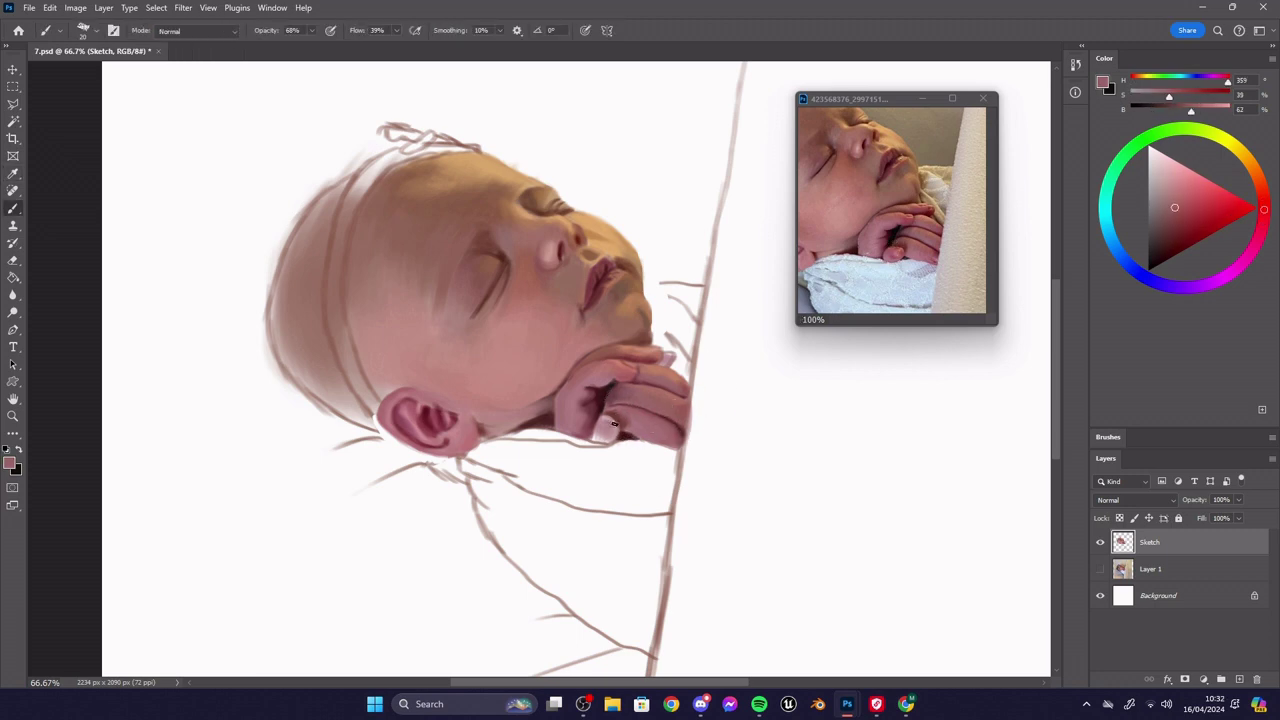
drag(612, 420, 600, 444)
alt+click(899, 246)
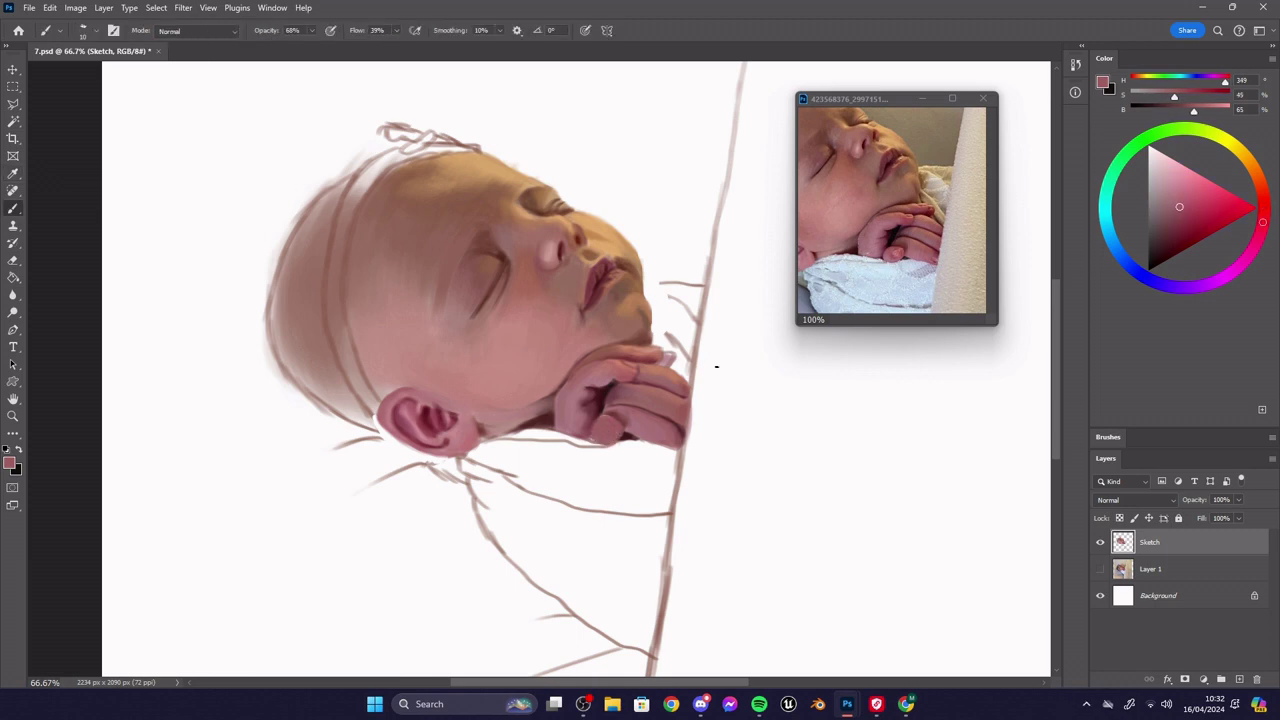
- Deepen the shadow around the thumb with sampled dark red at size 15 and blend the palm with muted pink at size 20
alt+click(614, 403)
alt+click(596, 438)
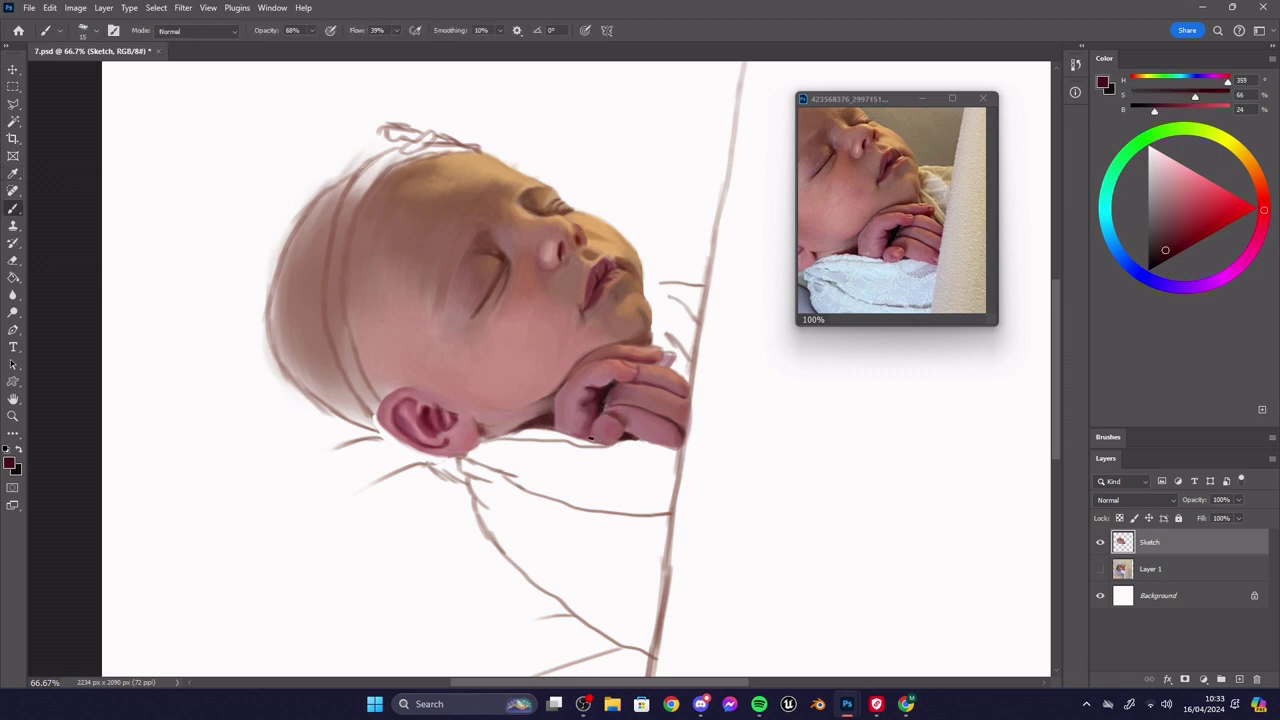
alt+click(584, 423)
key(bracketright)
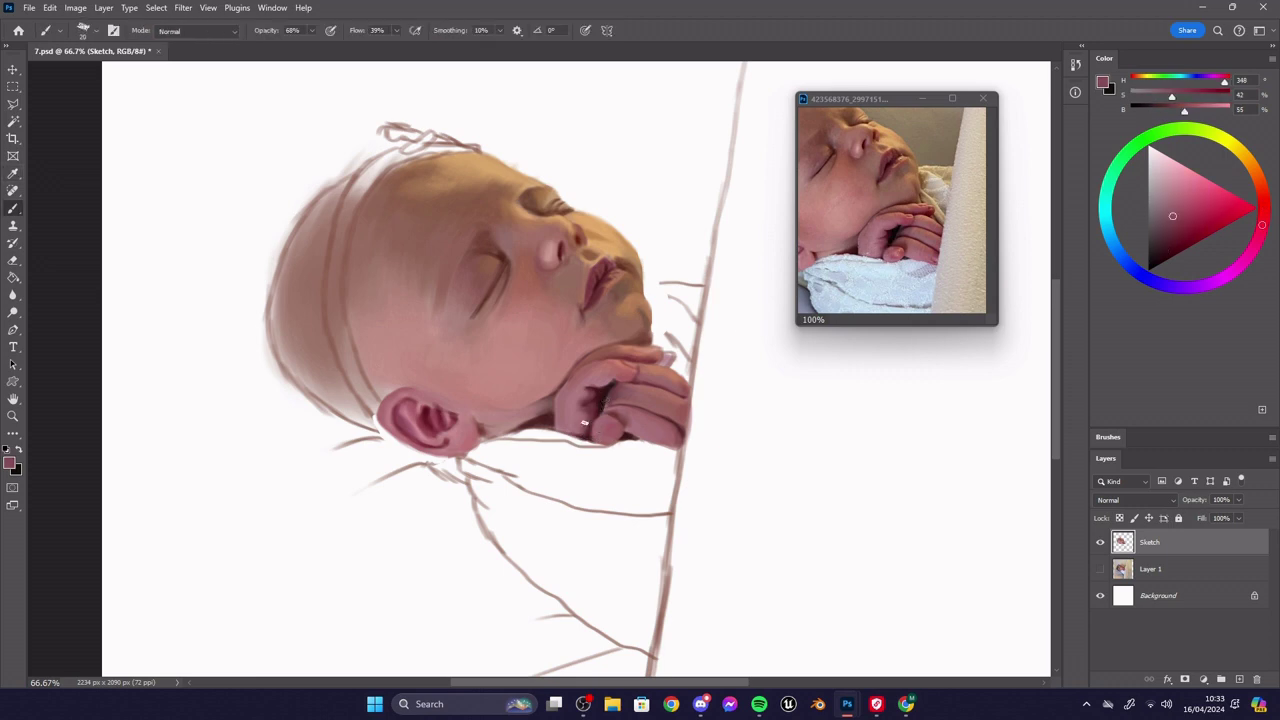
- Blend the lower fingers with sampled pinks and darken the gap above the thumb with deep reds, using a size 15 brush
alt+click(677, 431)
alt+click(646, 424)
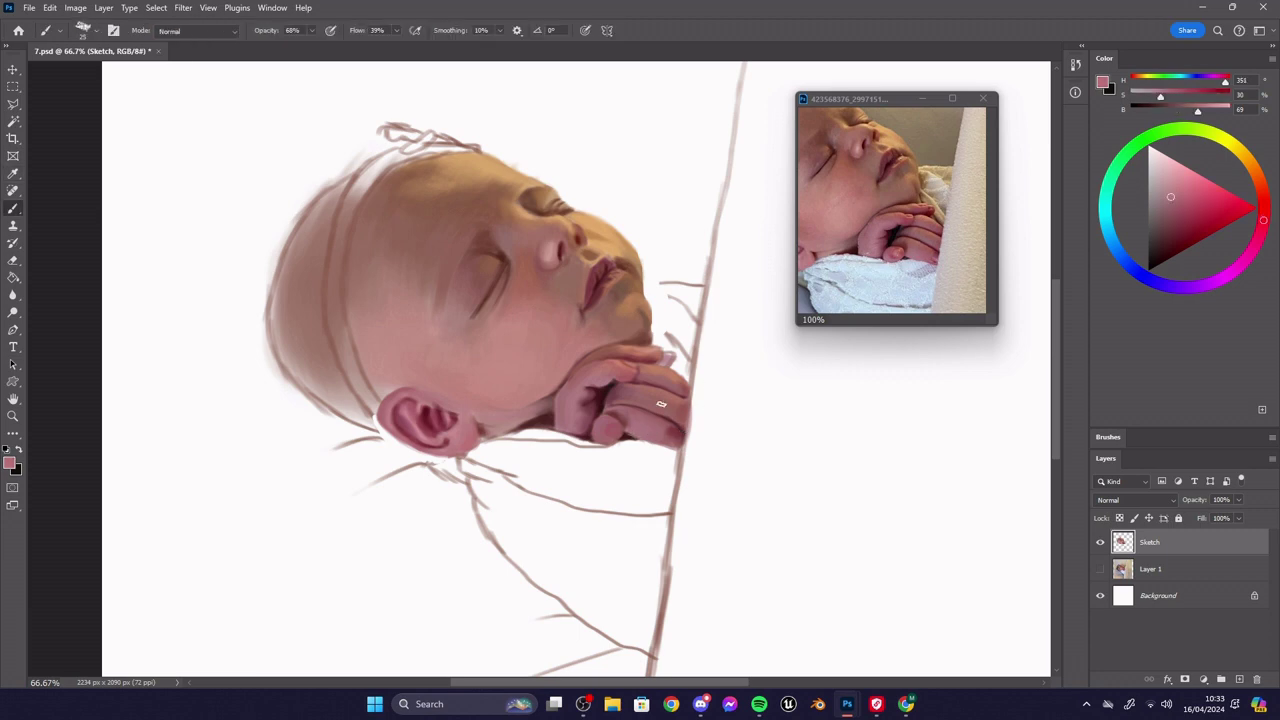
alt+click(612, 425)
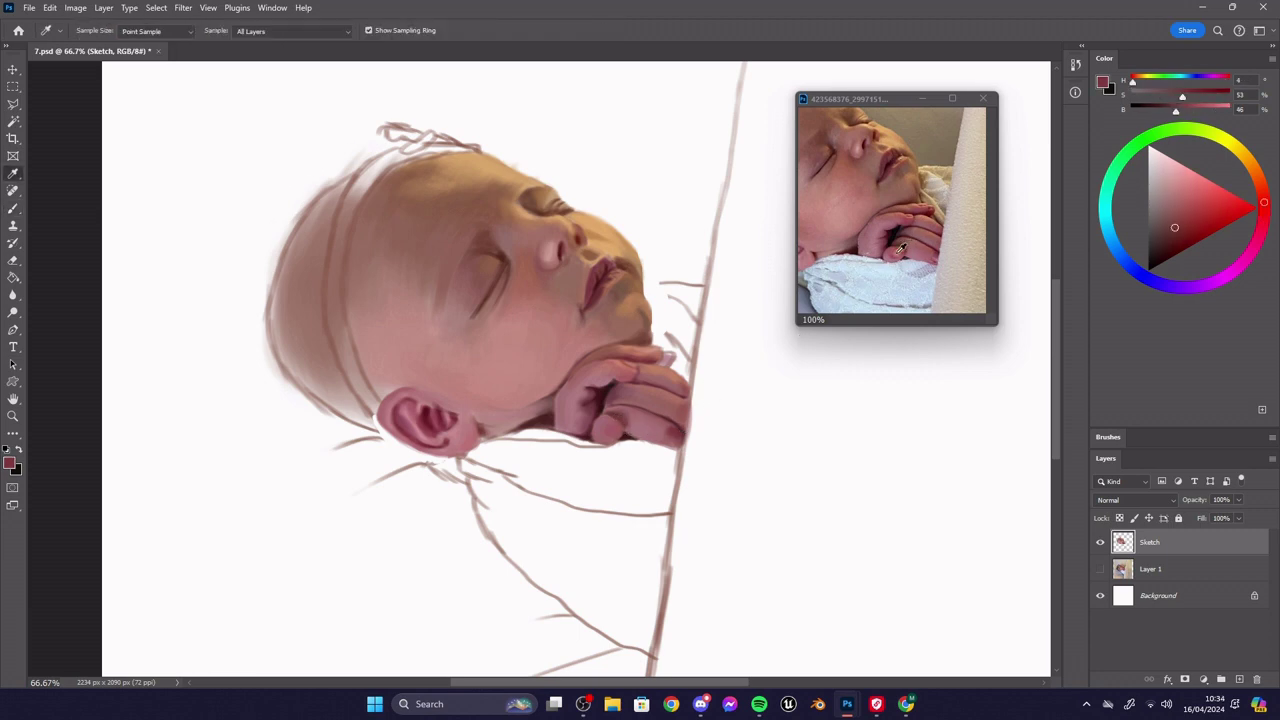
key(bracketleft)
alt+click(612, 420)
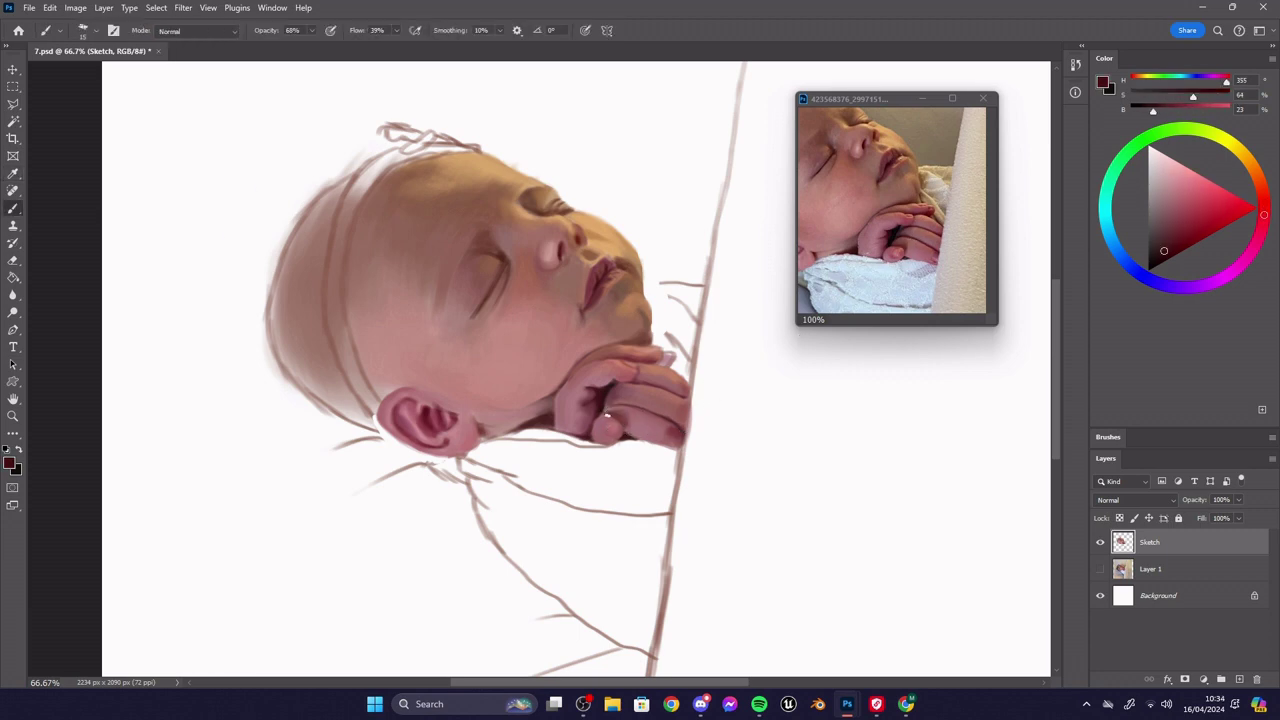
alt+click(608, 406)
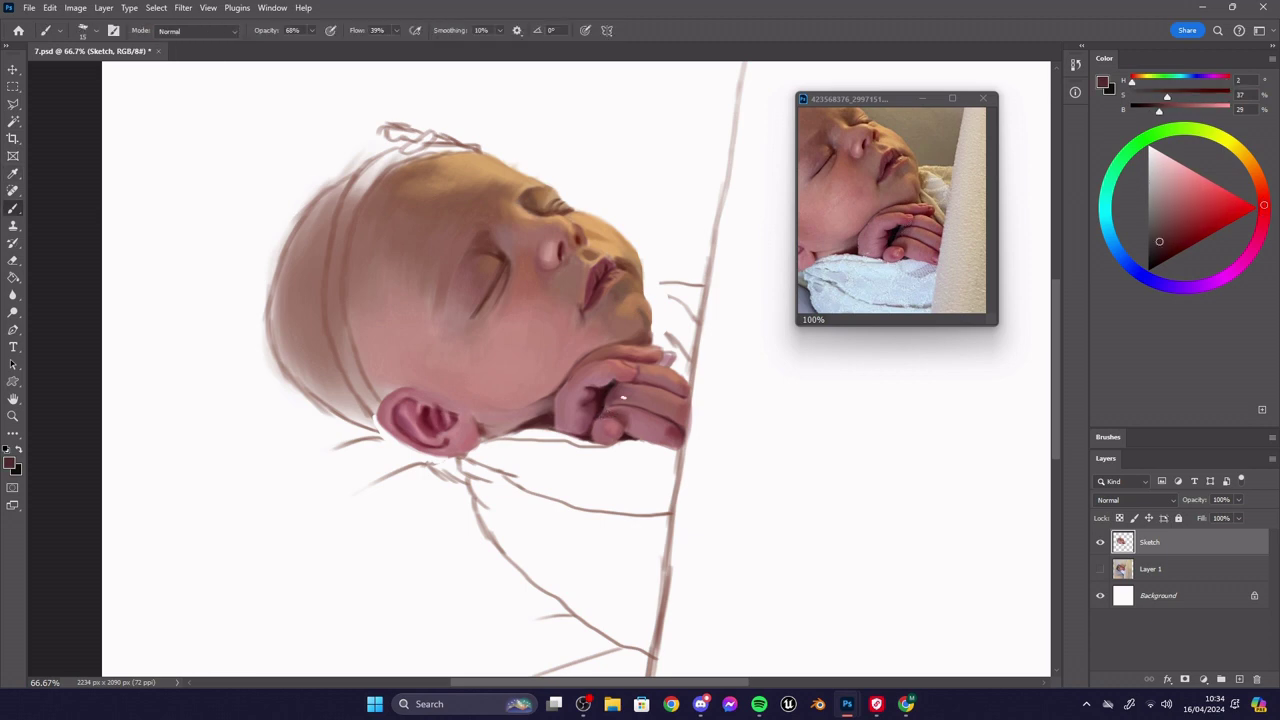
- Refine the knuckles and finger edges with sampled muted reds, finishing the thin creases with a size 5 brush
key(bracketright)
alt+click(640, 389)
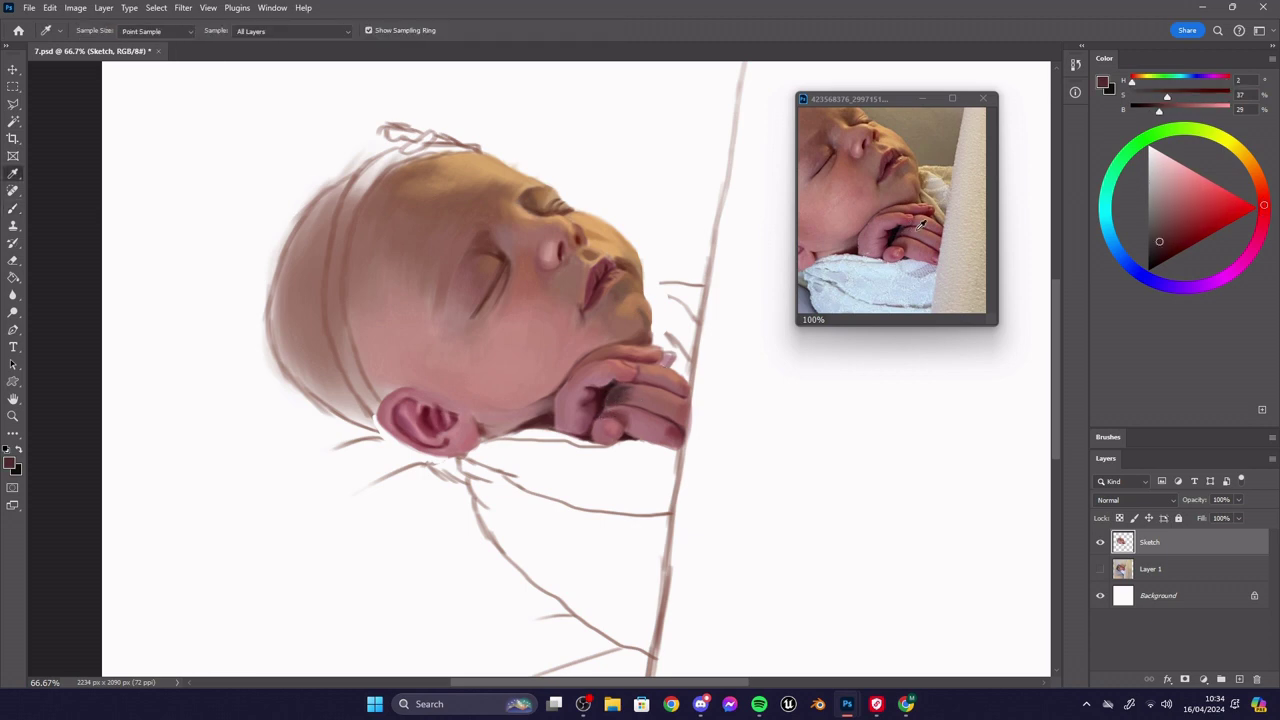
alt+click(668, 403)
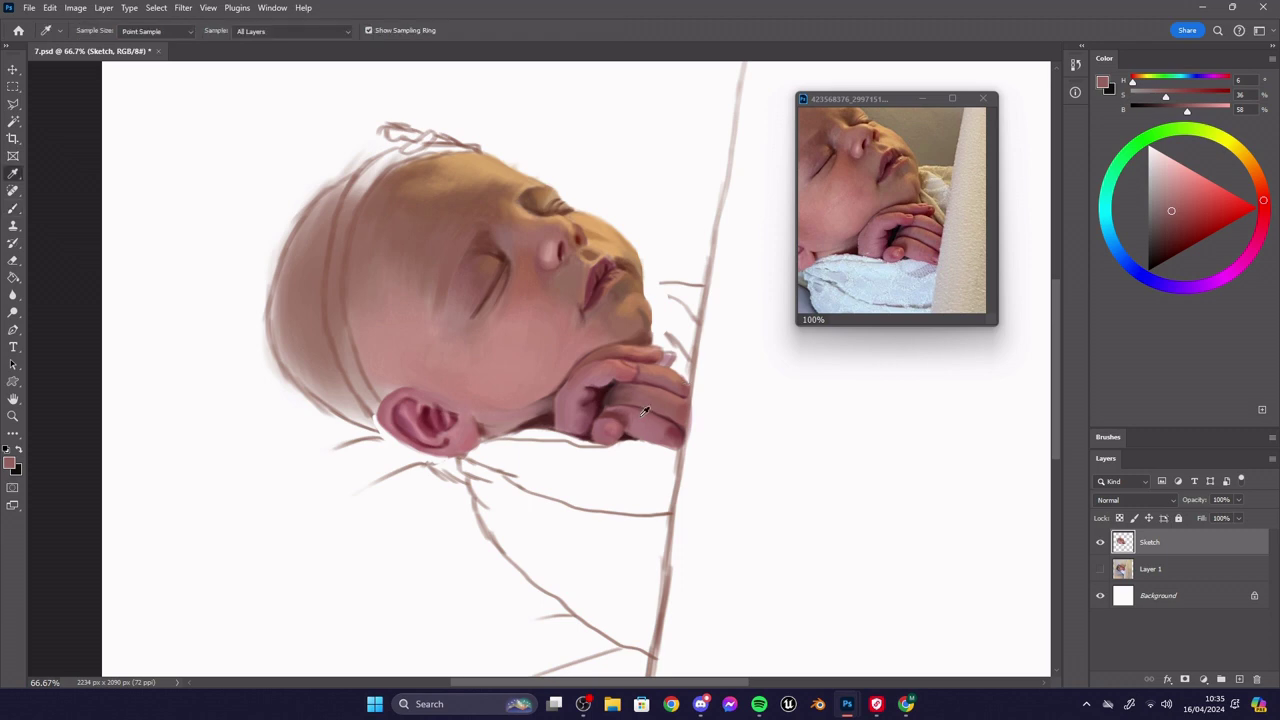
alt+click(612, 409)
alt+click(611, 404)
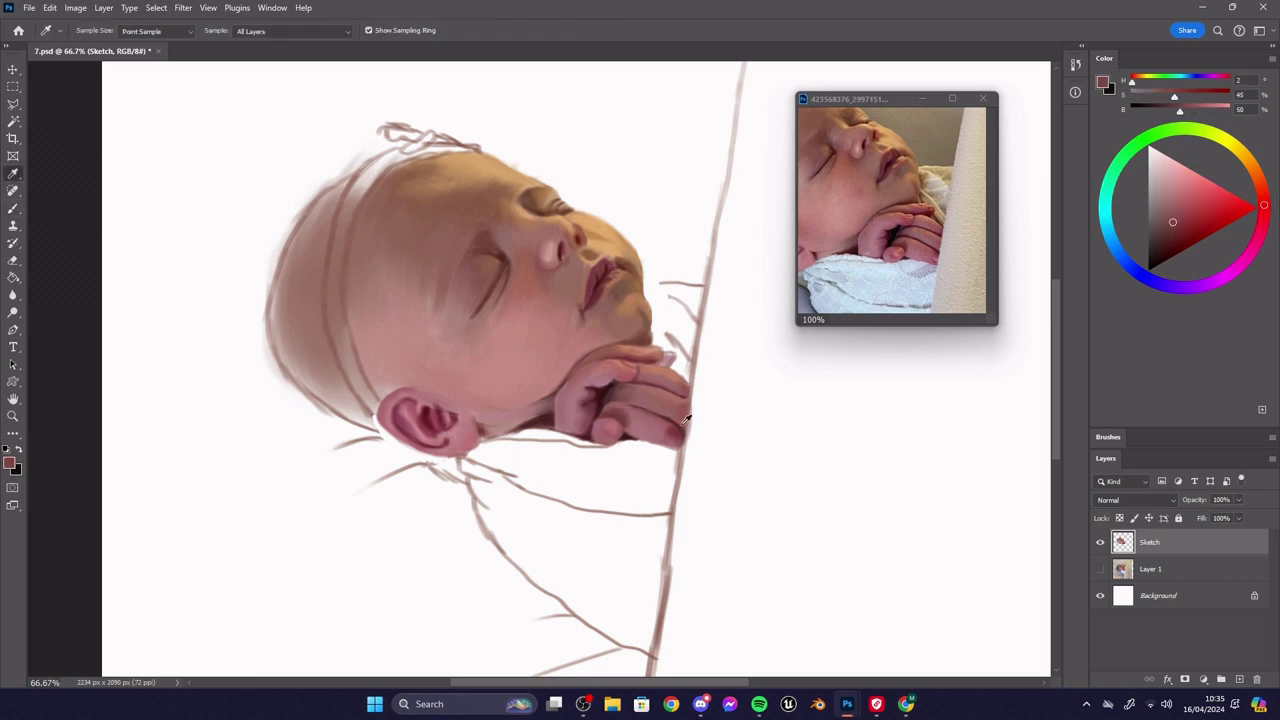
key(bracketleft)
key(bracketleft)
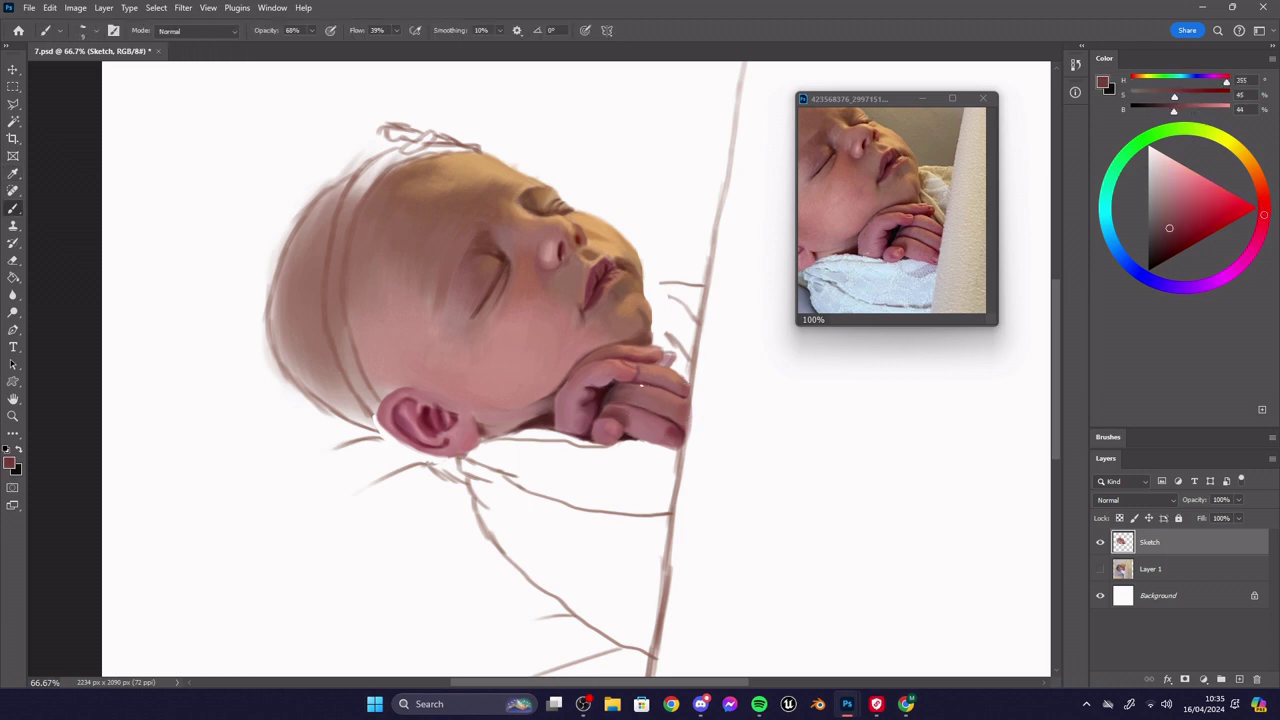
alt+click(613, 389)
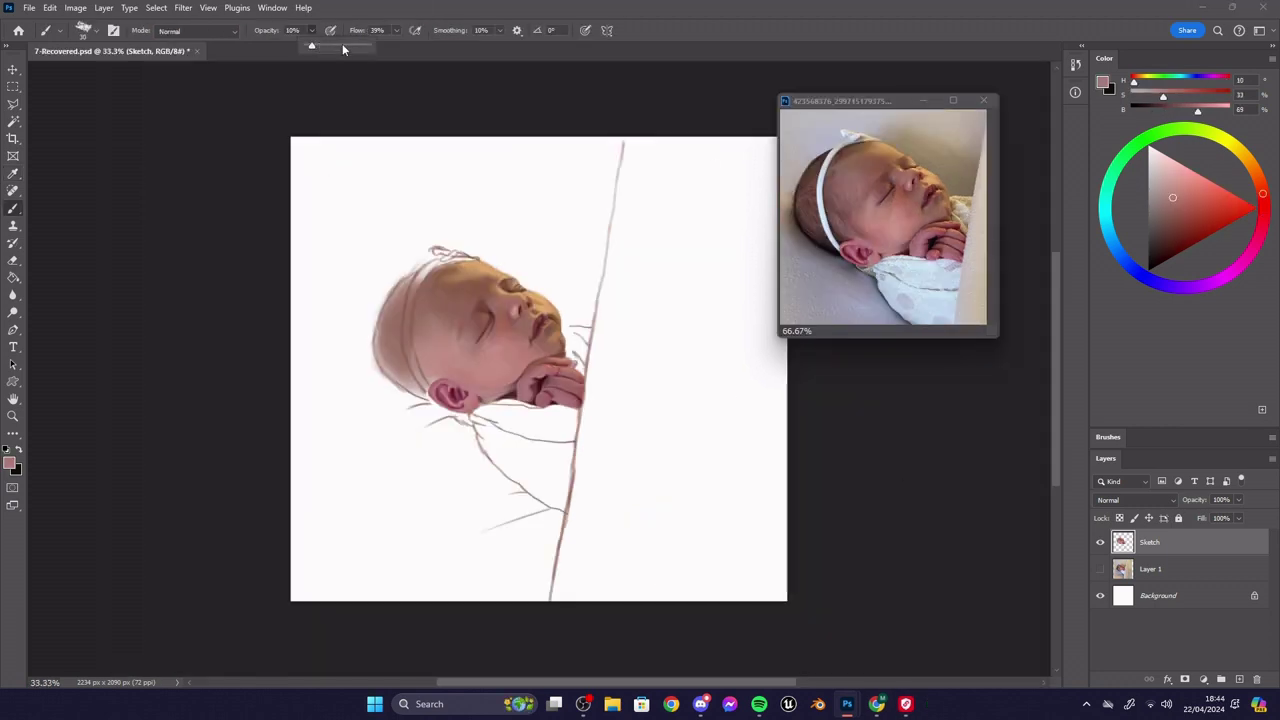
- Cover the sketch lines on the back of the head with sampled muted brown at 62% opacity
alt+click(400, 338)
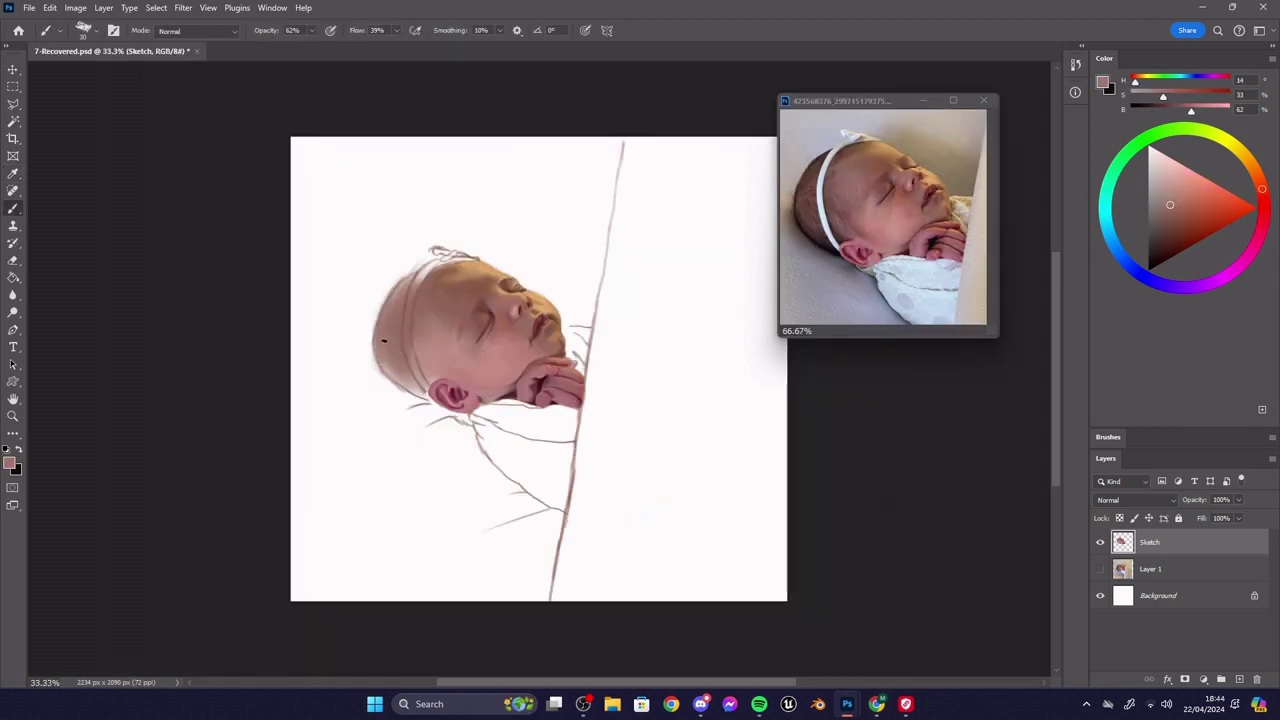
mouse_move(405, 374)
mouse_down()
mouse_move(394, 335)
mouse_move(427, 398)
mouse_move(385, 350)
mouse_move(414, 273)
mouse_up()
key(bracketright)
key(bracketright)
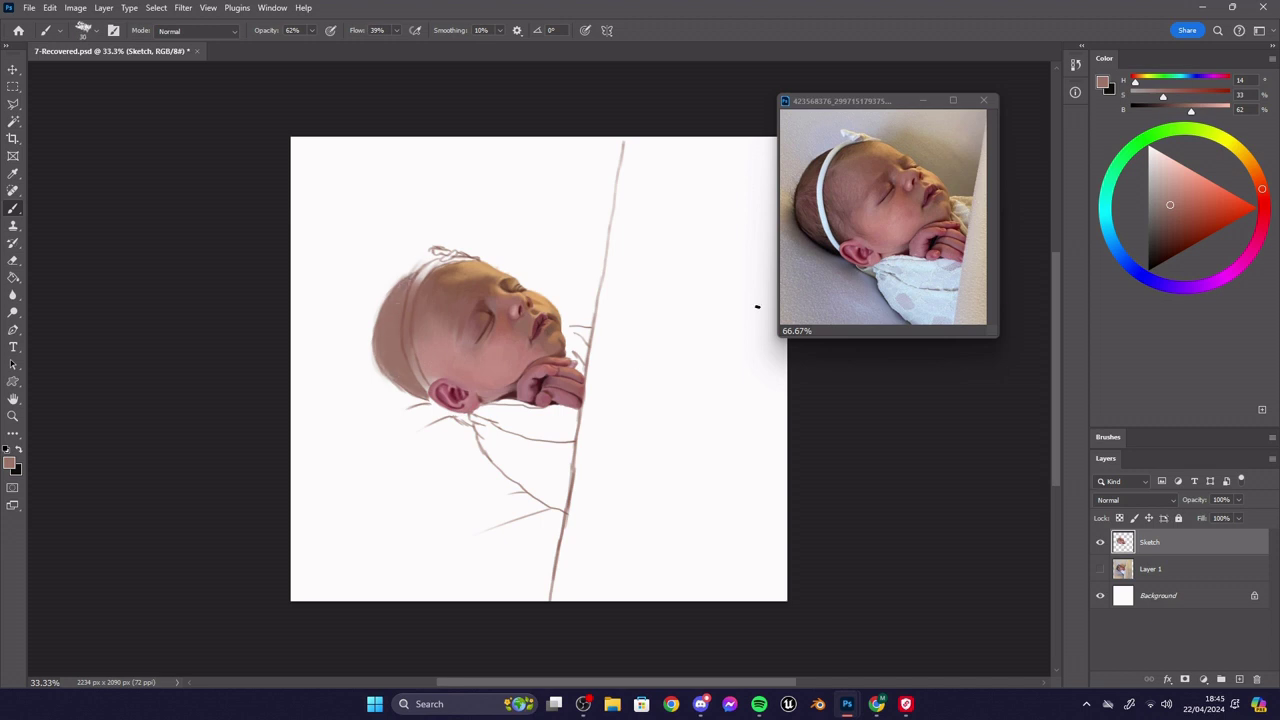
- Shade the back of the head behind the headband with dark brown sampled from the reference at 47% opacity
alt+click(816, 234)
drag(312, 31, 301, 33)
key(bracketright)
key(bracketright)
key(bracketright)
key(bracketright)
mouse_move(424, 400)
mouse_down()
mouse_move(401, 358)
mouse_move(392, 369)
mouse_move(410, 379)
mouse_move(381, 326)
mouse_move(407, 379)
mouse_move(434, 379)
mouse_move(425, 356)
mouse_move(437, 380)
mouse_move(411, 322)
mouse_up()
key(bracketleft)
key(bracketleft)
key(bracketright)
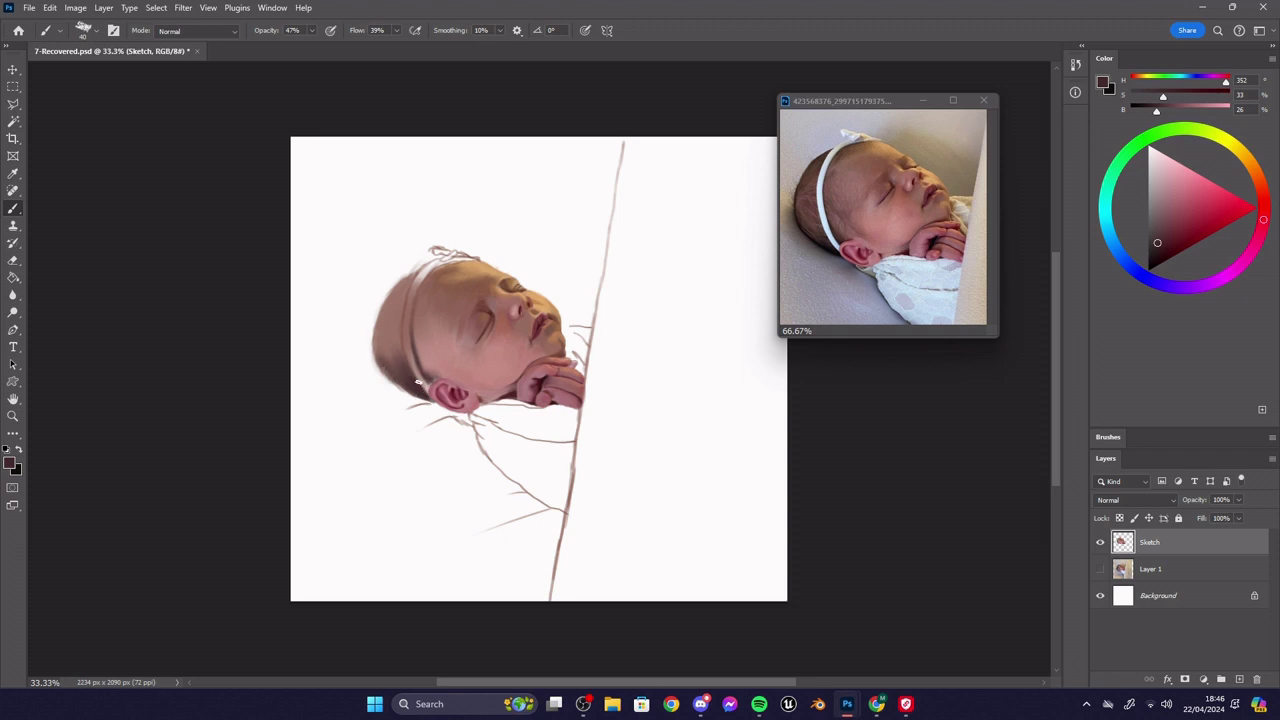
- Create a new layer and paint the headband on it with pale blue sampled from the reference photo
key(ctrl+shift+alt+n)
alt+click(825, 199)
mouse_move(425, 276)
mouse_down()
mouse_move(407, 347)
mouse_move(426, 389)
mouse_move(408, 326)
mouse_move(414, 285)
mouse_move(435, 283)
mouse_move(407, 338)
mouse_move(422, 383)
mouse_up()
alt+click(821, 190)
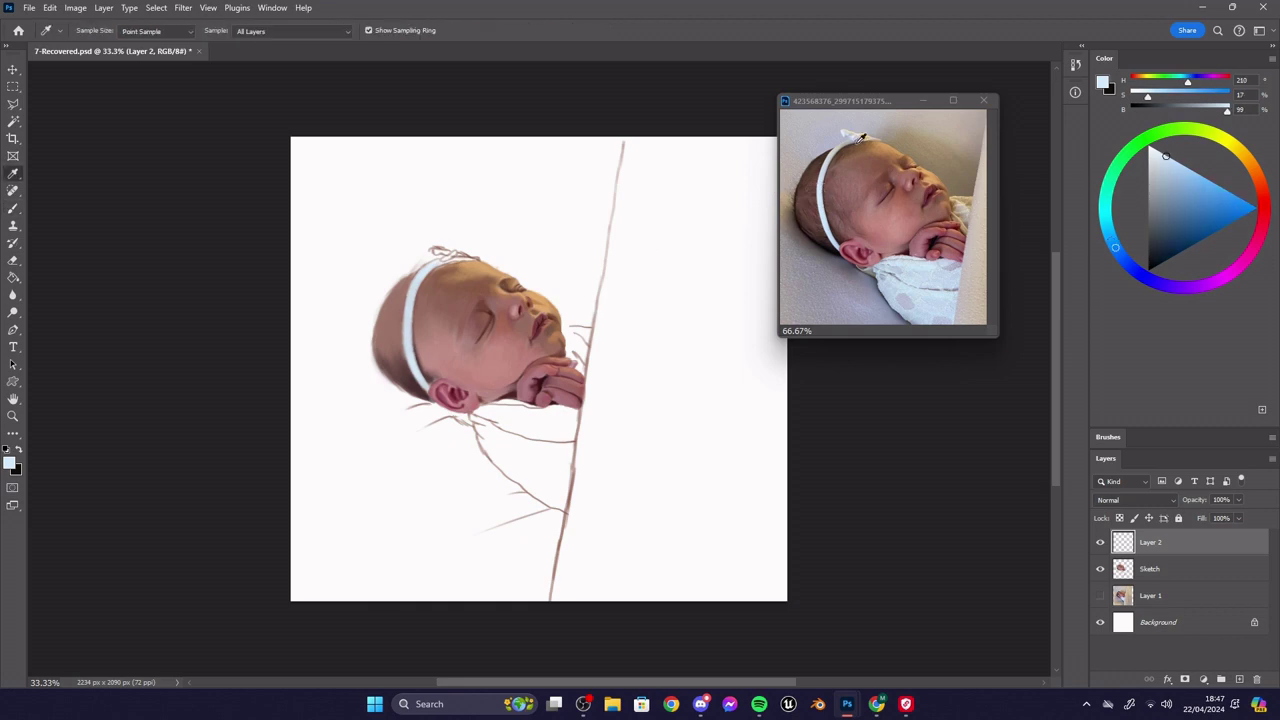
alt+click(432, 268)
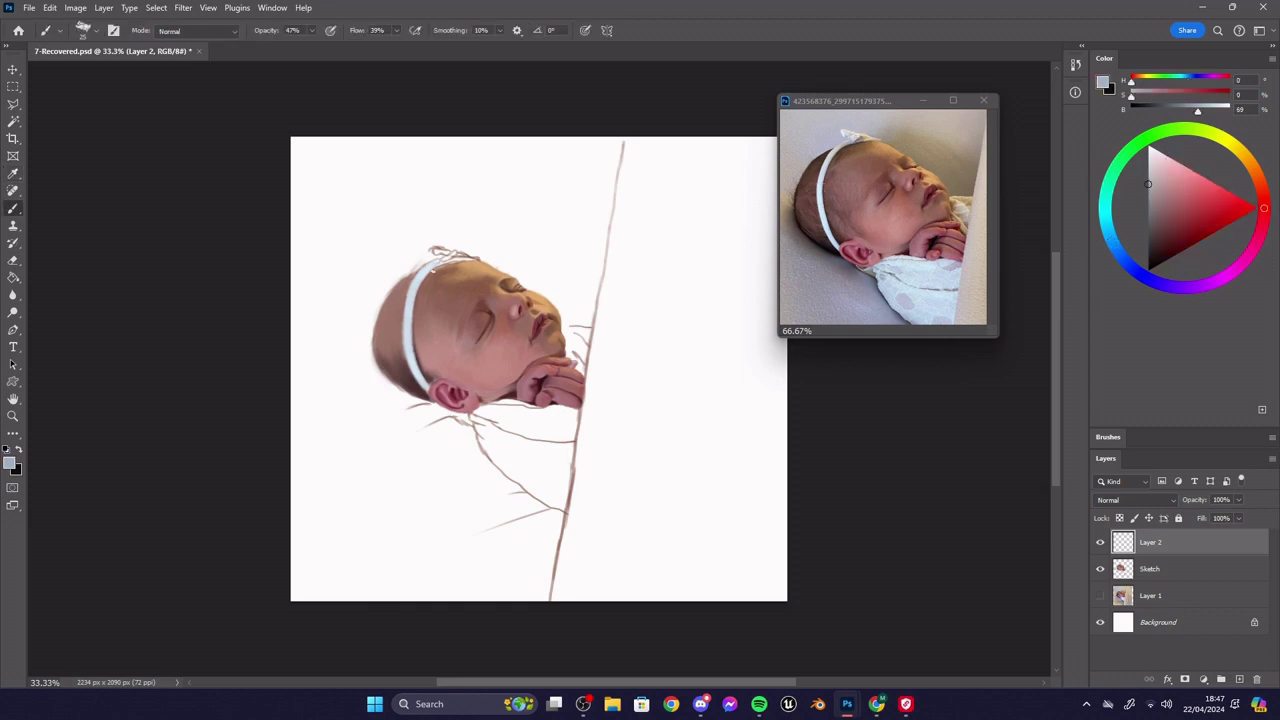
- Paint the bow on top of the headband with sampled greys, pale blue and cream tones
alt+click(858, 140)
drag(456, 255, 446, 260)
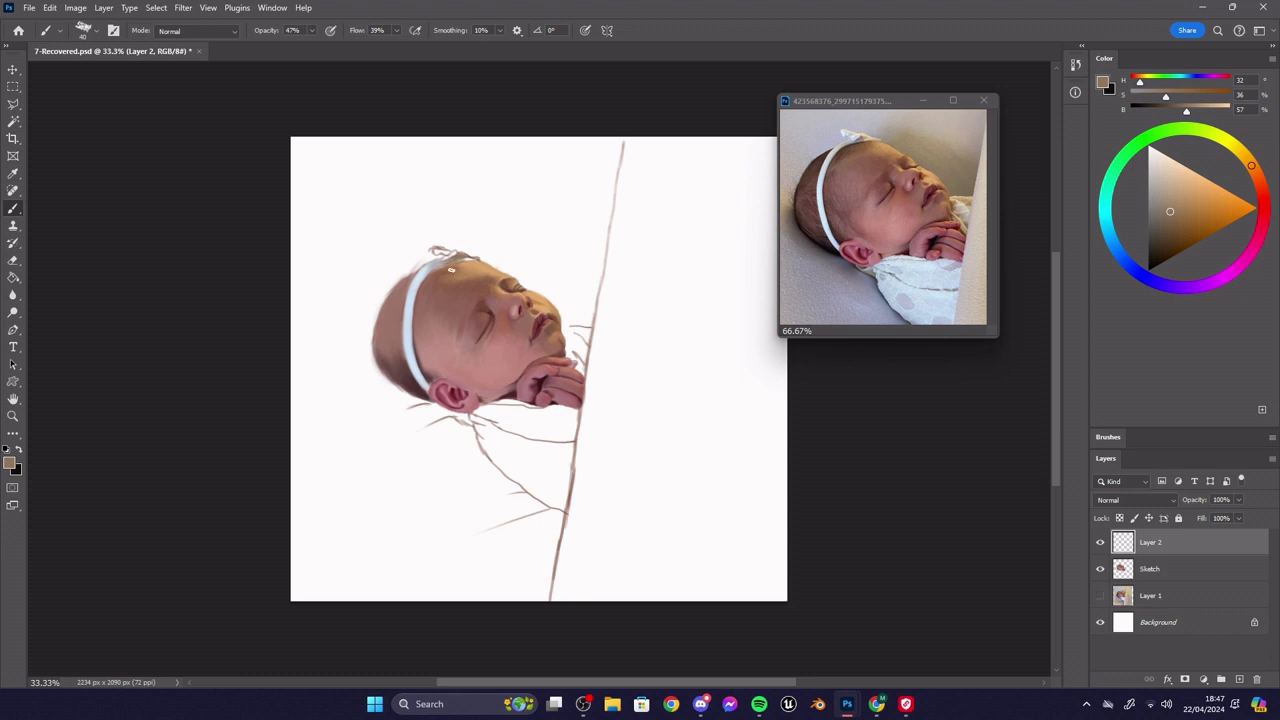
alt+click(440, 254)
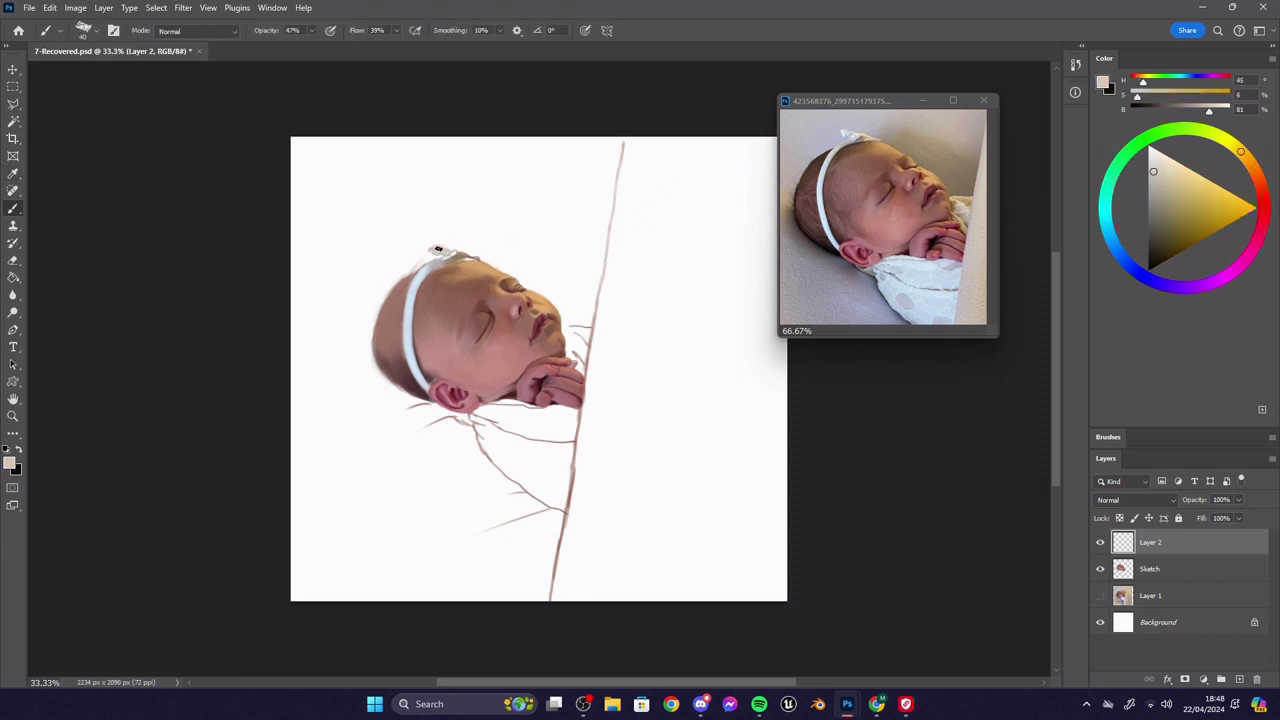
alt+click(436, 251)
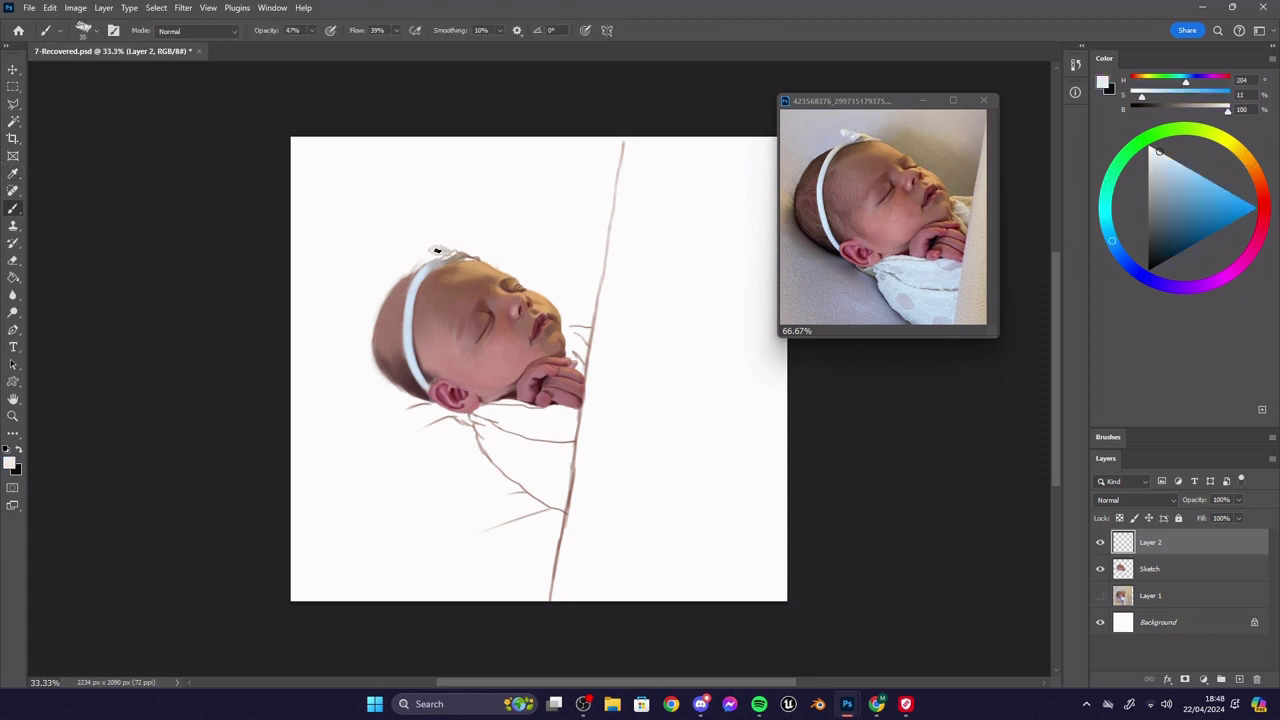
mouse_move(455, 254)
mouse_down()
mouse_move(474, 257)
mouse_move(452, 261)
mouse_up()
alt+click(868, 139)
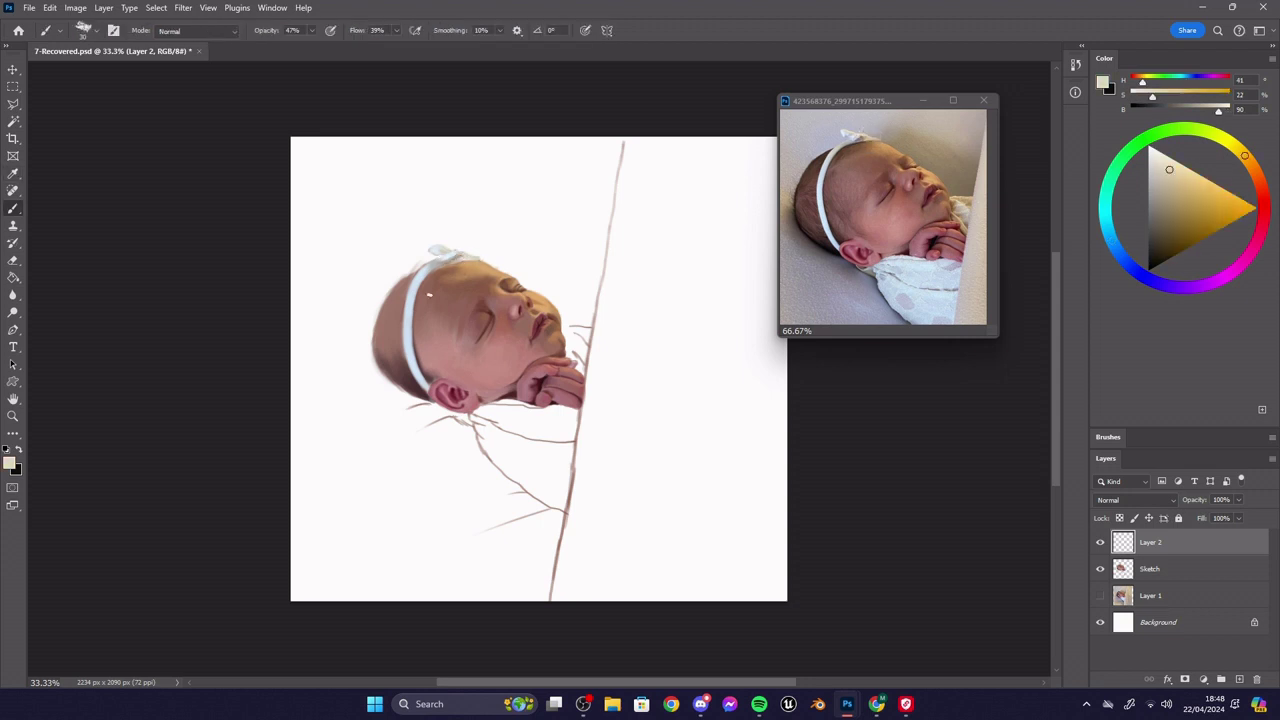
- On the Sketch layer, darken the hair and skin along the headband with sampled brown, using a size 70 brush at 30% opacity
key(e)
key(alt+bracketleft)
key(b)
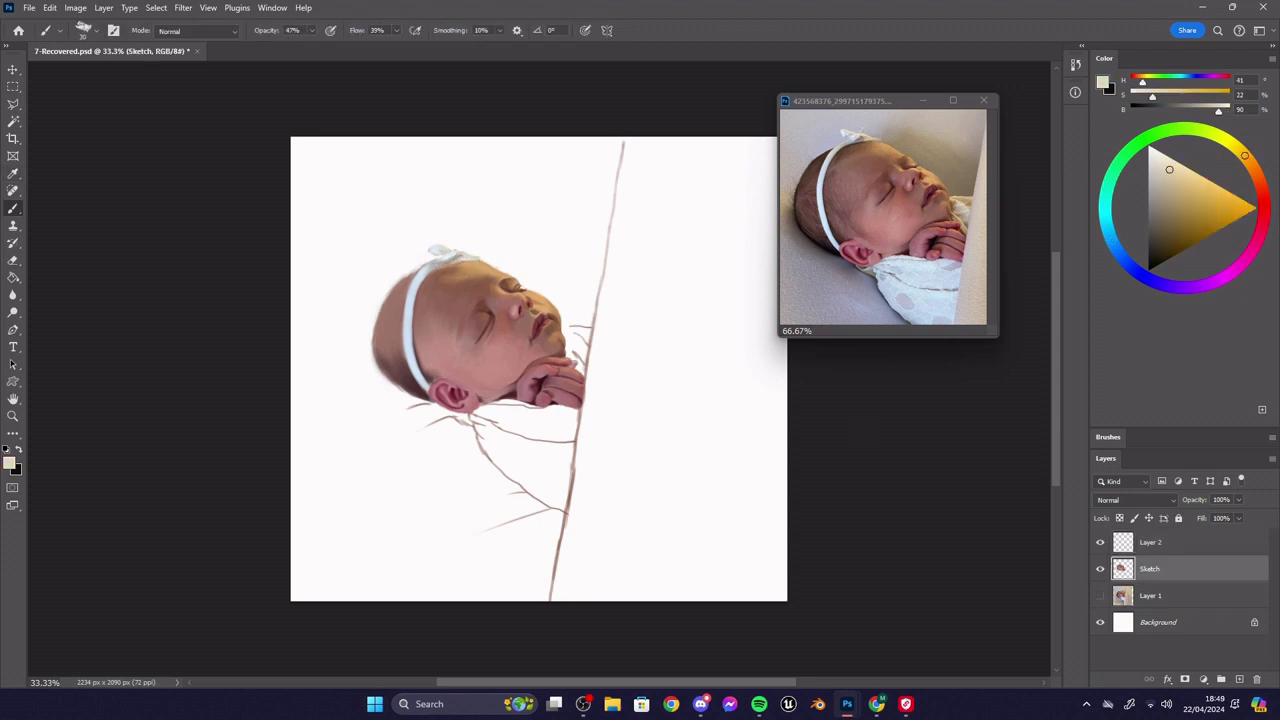
alt+click(438, 282)
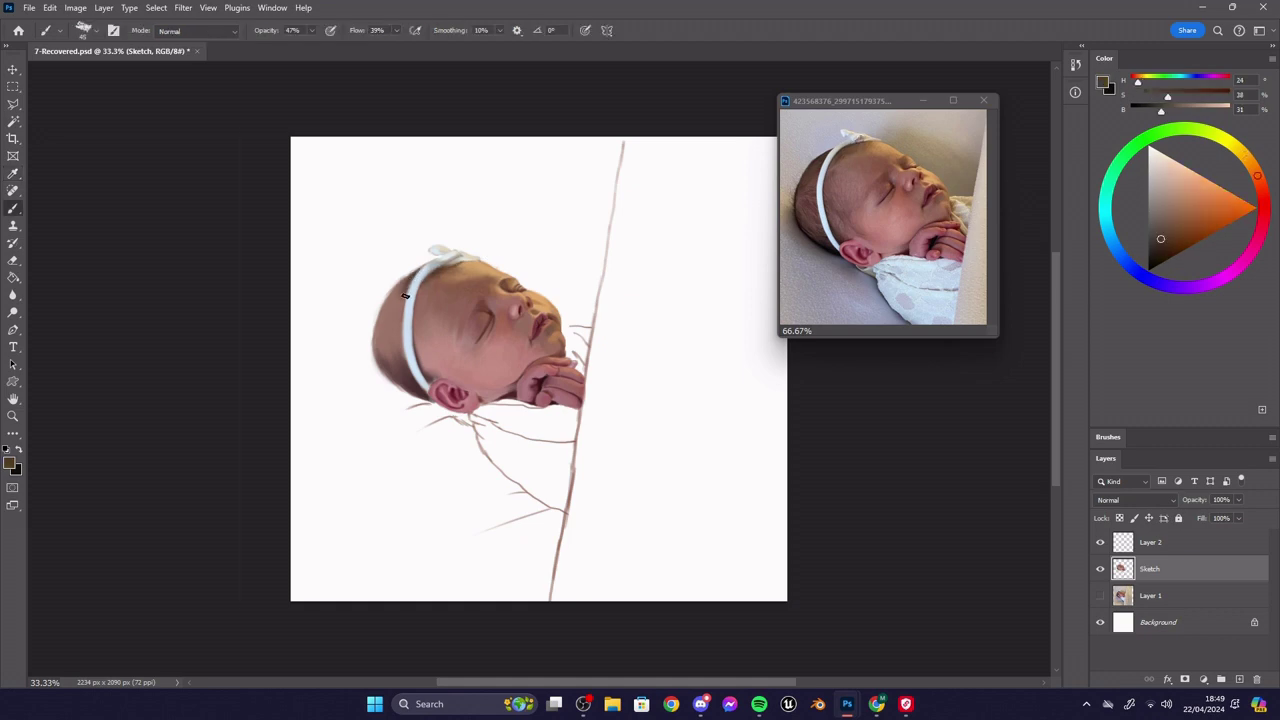
key(bracketright)
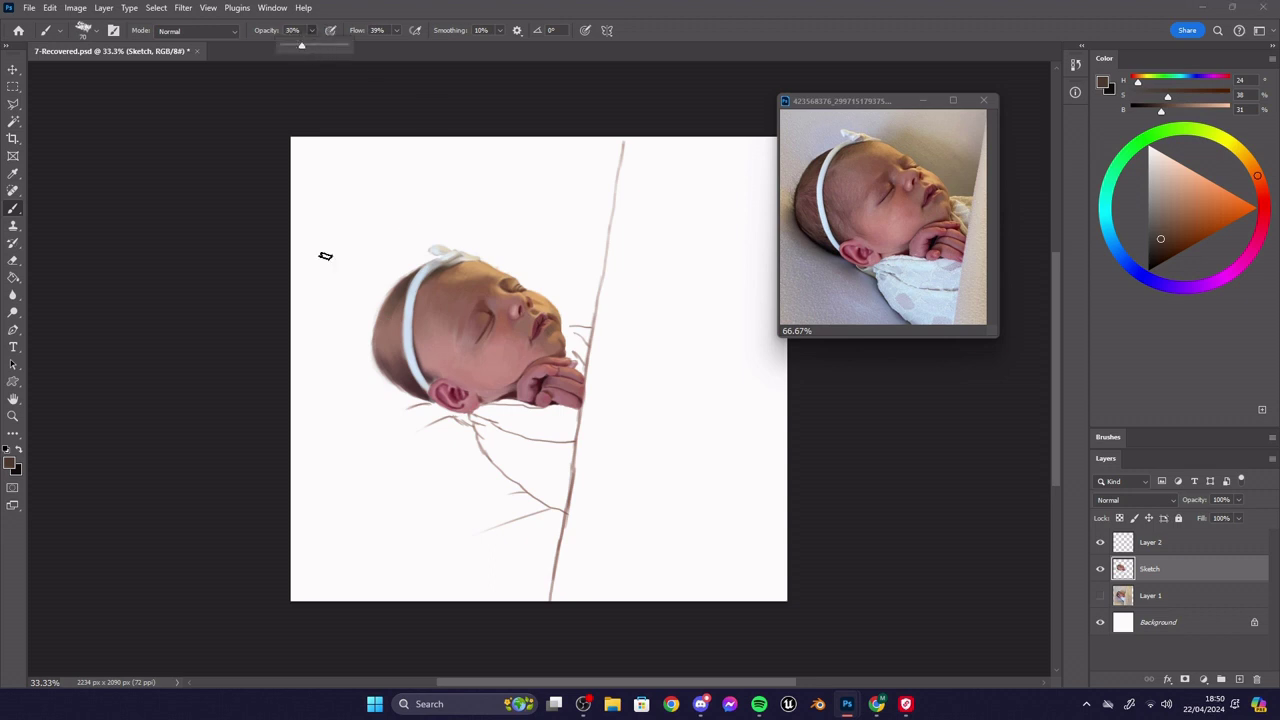
key(3)
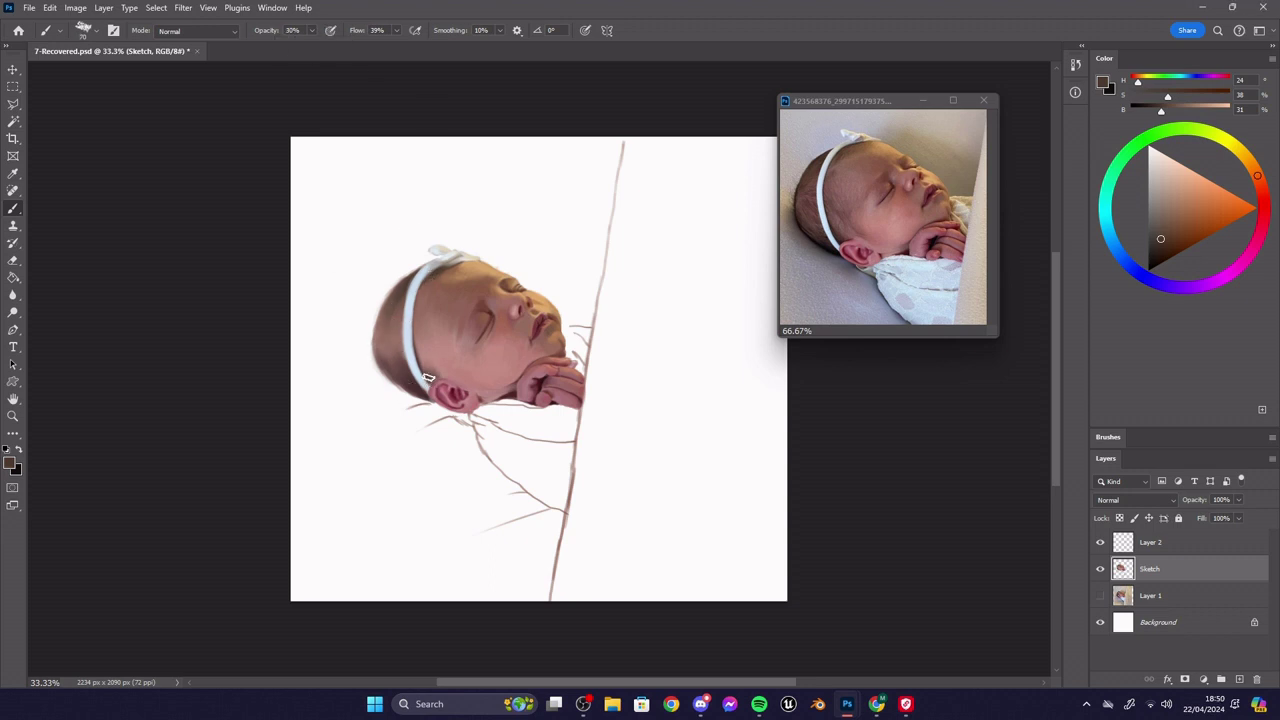
drag(428, 331, 439, 355)
mouse_move(419, 310)
mouse_down()
mouse_move(422, 352)
mouse_move(420, 316)
mouse_up()
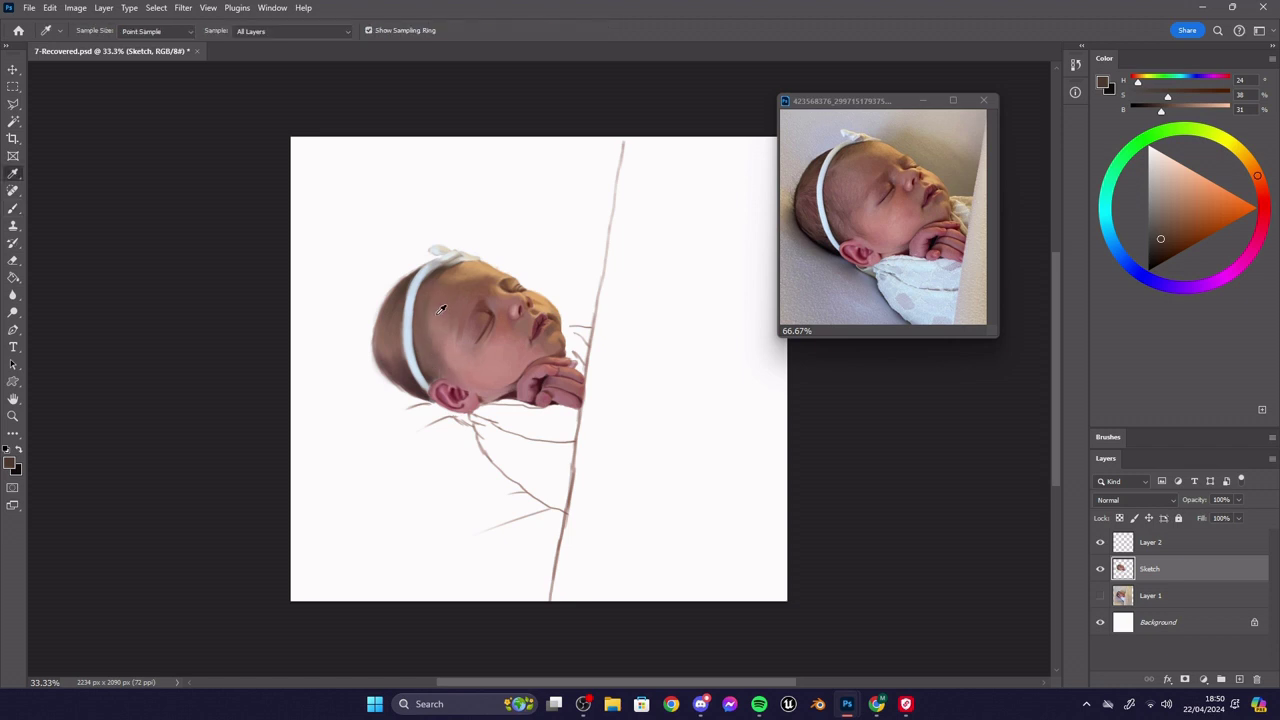
- Add a new layer directly above the Sketch layer
alt+click(437, 316)
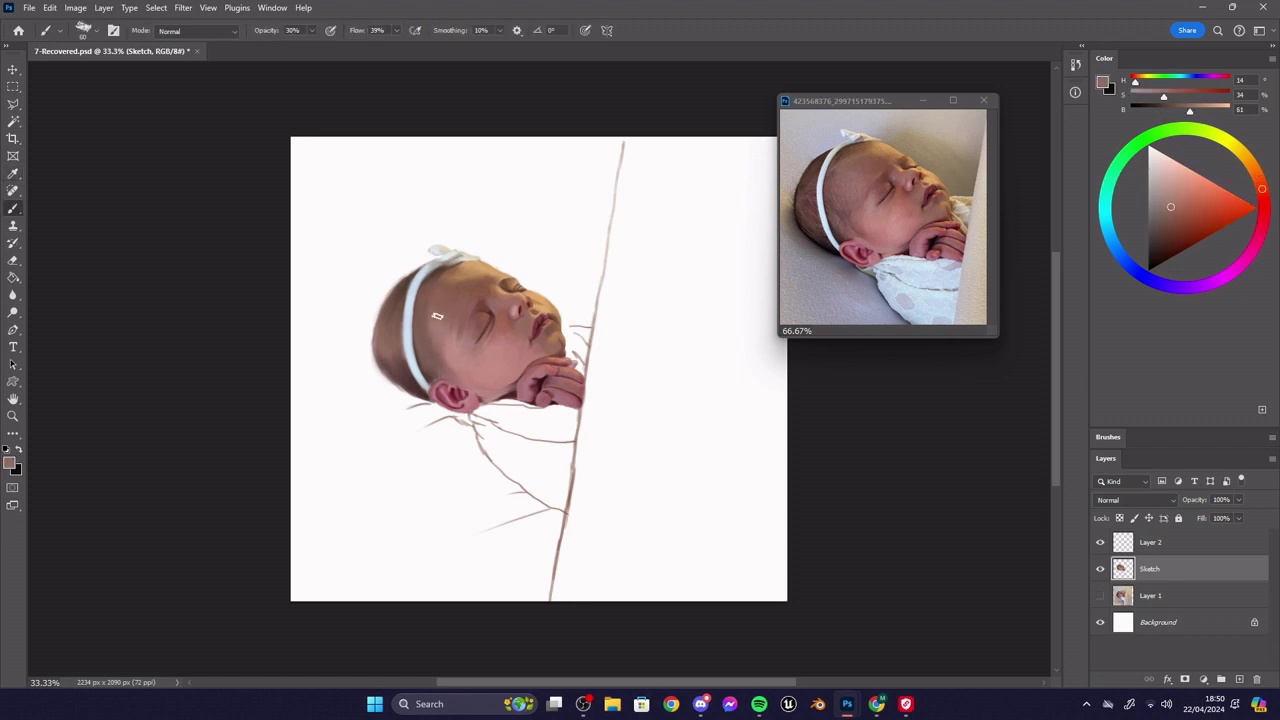
click(1222, 681)
click(1239, 680)
click(1257, 680)
click(1257, 680)
click(693, 263)
click(1239, 680)
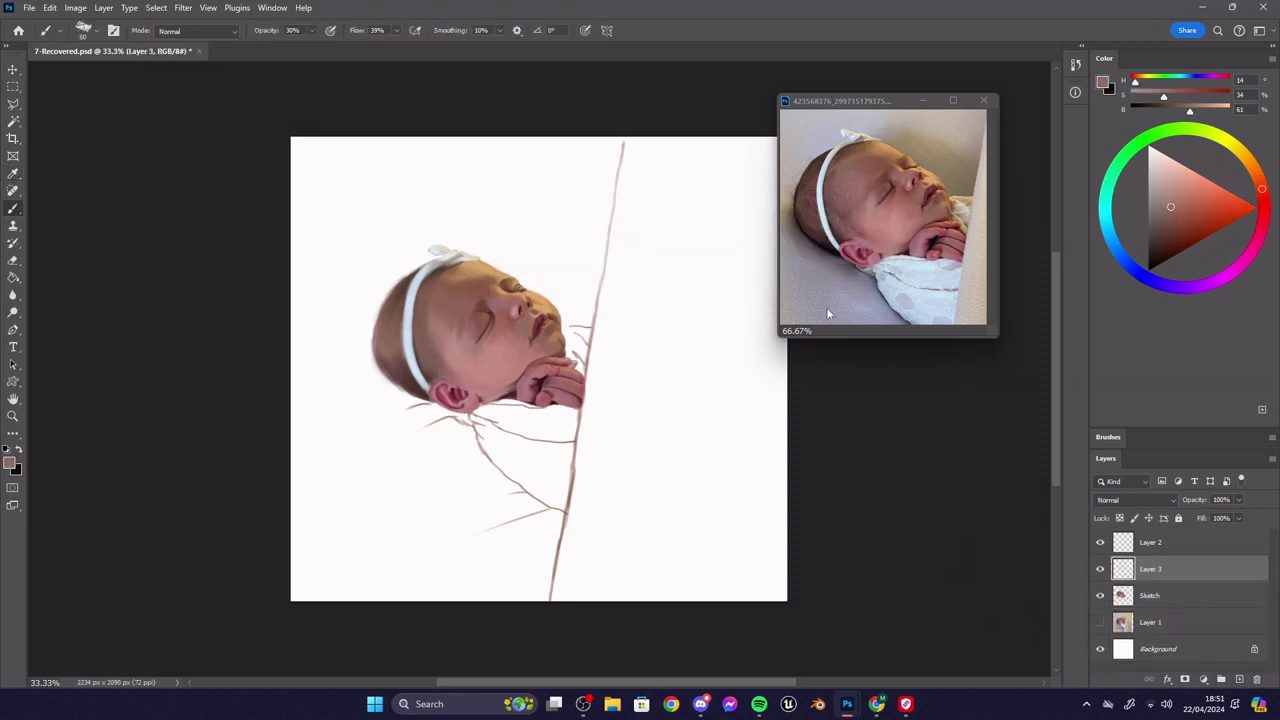
- Block in the blanket panel beside the long diagonal line with sampled beige at 59% opacity, using brush sizes from 125 to 200
alt+click(831, 315)
key(bracketright)
key(bracketright)
key(bracketright)
key(bracketright)
key(bracketright)
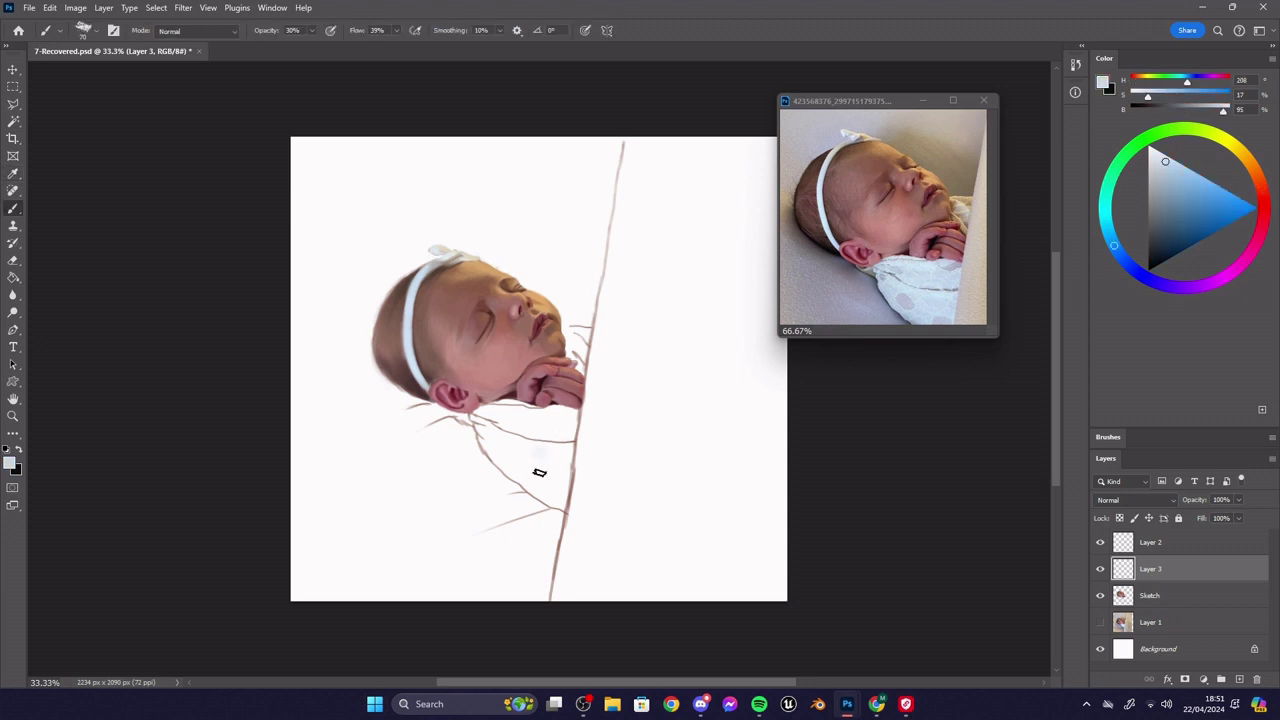
key(5)
key(9)
alt+click(626, 149)
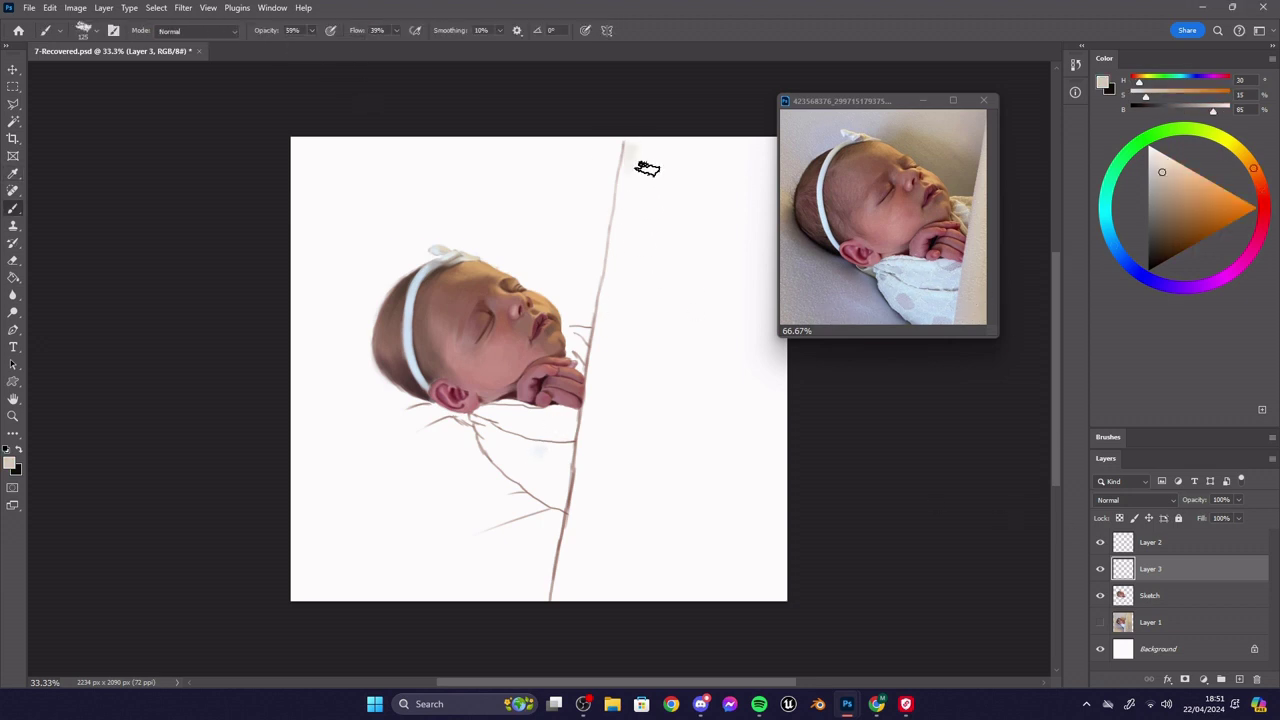
mouse_move(640, 145)
mouse_down()
mouse_move(624, 218)
mouse_move(561, 607)
mouse_move(653, 177)
mouse_move(595, 590)
mouse_move(702, 229)
mouse_move(650, 560)
mouse_move(640, 301)
mouse_move(603, 423)
mouse_up()
key(bracketright)
key(bracketright)
key(bracketright)
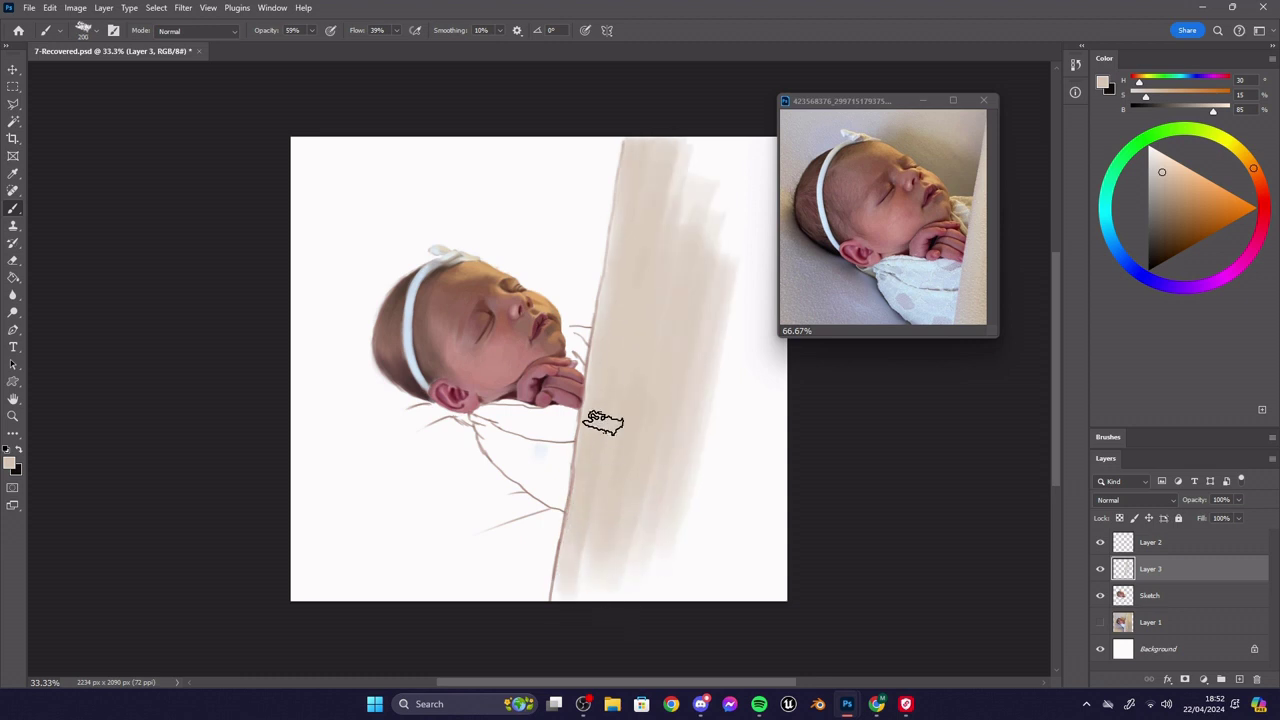
- Cover the diagonal sketch line with a size 125 brush and widen the blanket panel with sampled light and greyish beige
key(bracketleft)
key(bracketleft)
key(bracketleft)
key(bracketleft)
key(bracketleft)
key(bracketleft)
key(bracketleft)
drag(628, 180, 562, 551)
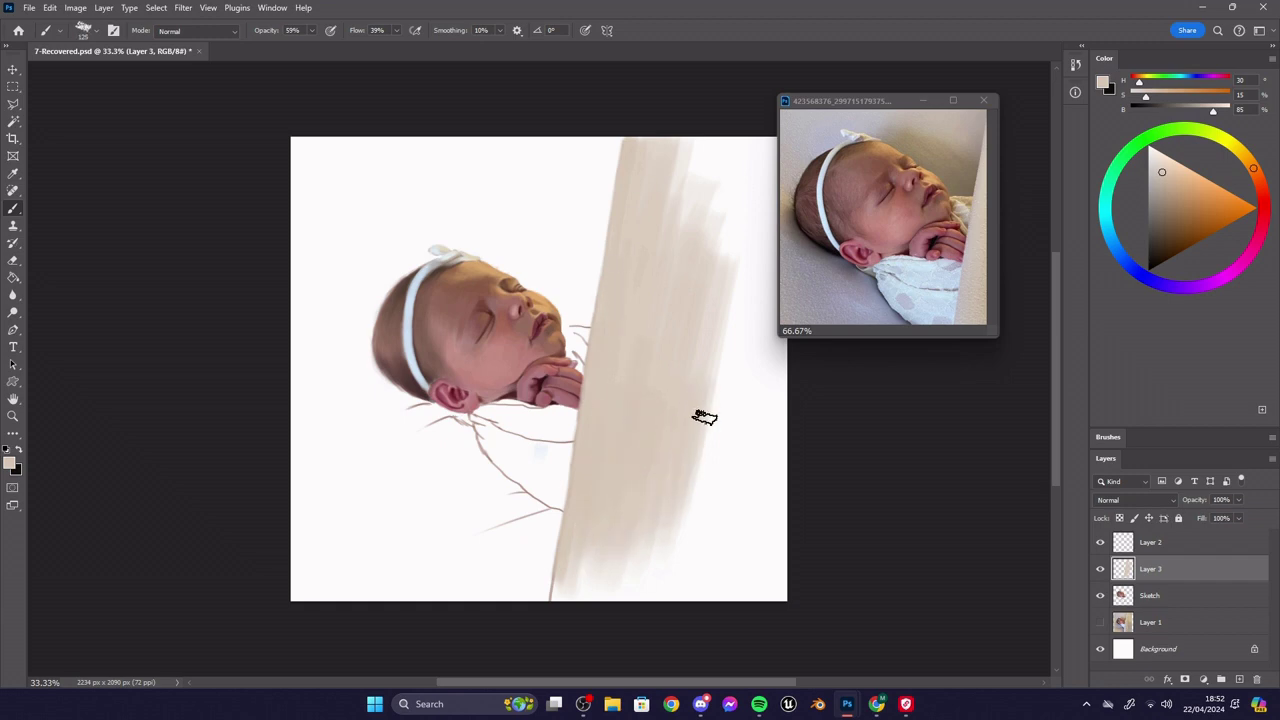
alt+click(702, 450)
drag(700, 455, 745, 192)
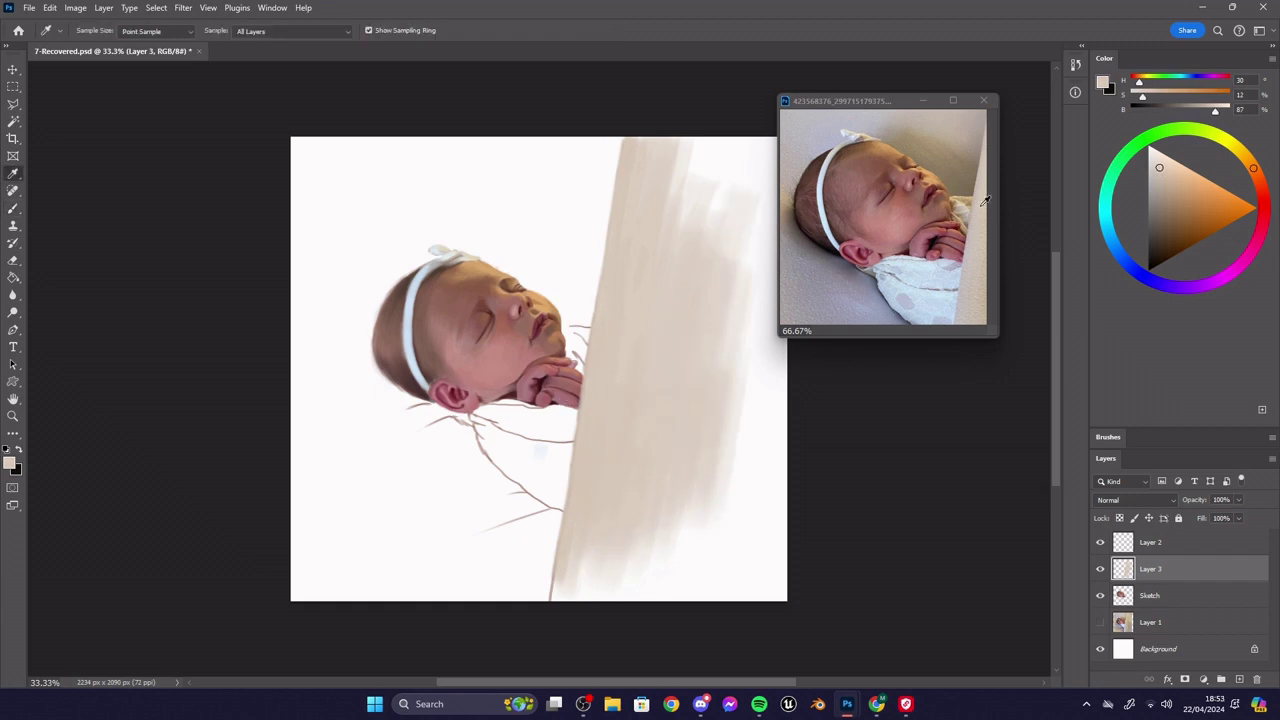
alt+click(940, 262)
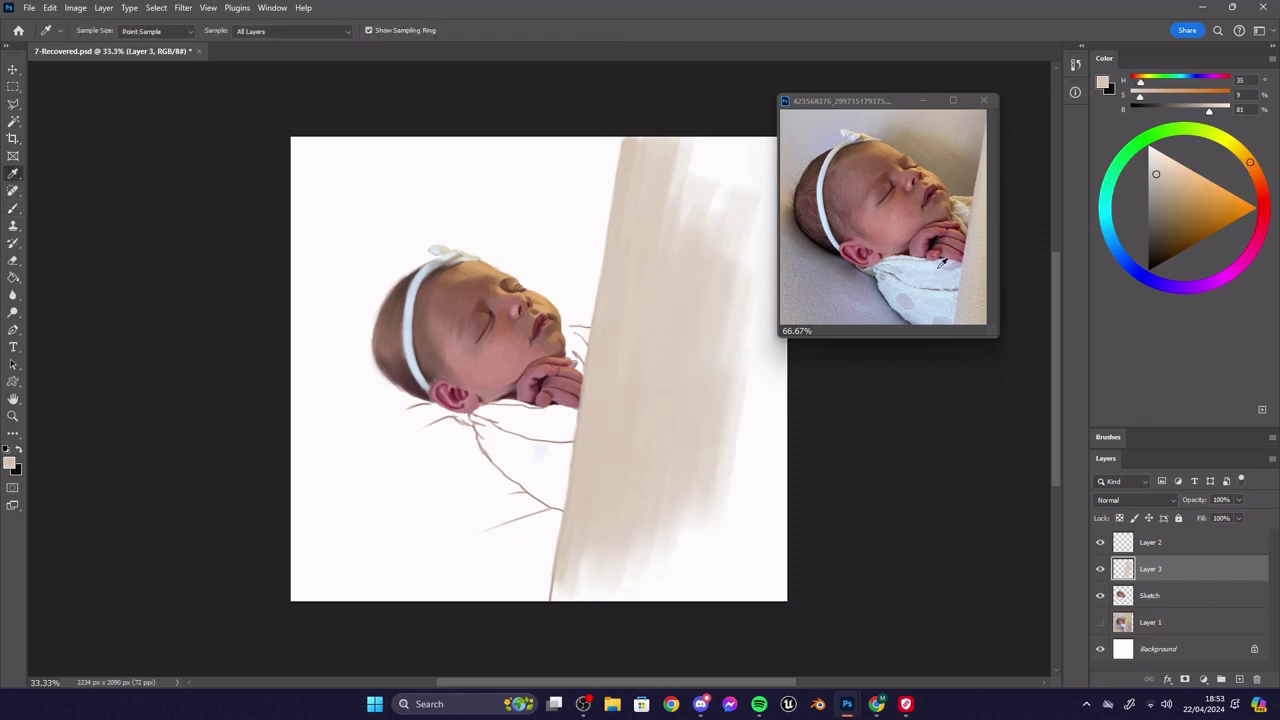
- Create another new layer and place it directly beneath the Sketch layer
click(1150, 649)
click(1152, 216)
key(ctrl+shift+alt+n)
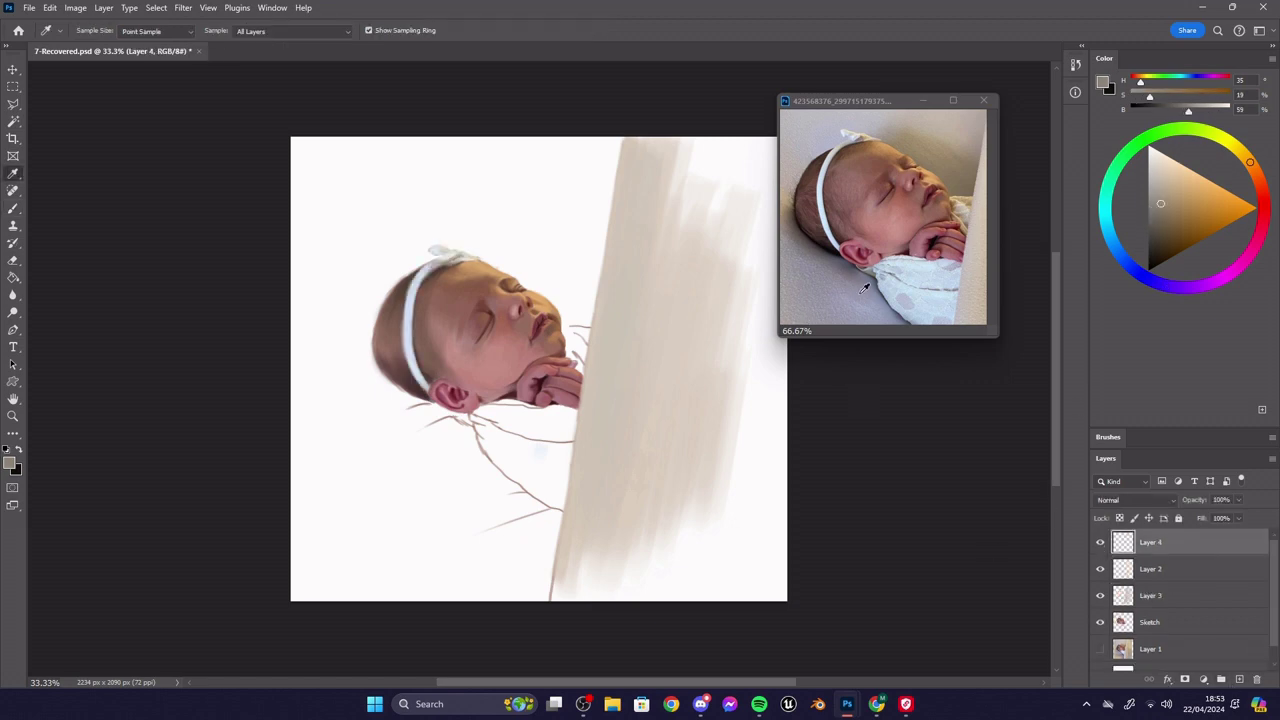
alt+click(922, 258)
key(ctrl+bracketleft)
key(ctrl+bracketleft)
key(ctrl+bracketleft)
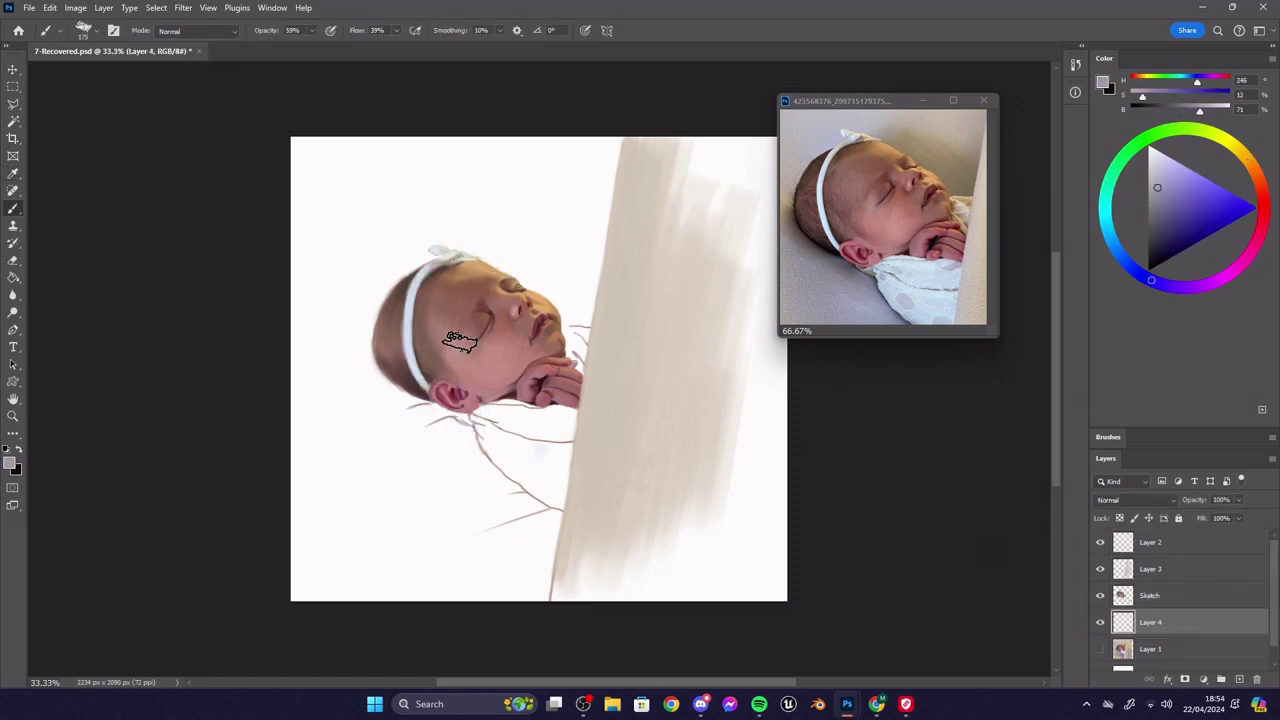
- Lay in the backdrop around the baby with grey sampled from the reference, using a size 600 brush at 33% opacity
alt+click(804, 303)
drag(312, 30, 296, 46)
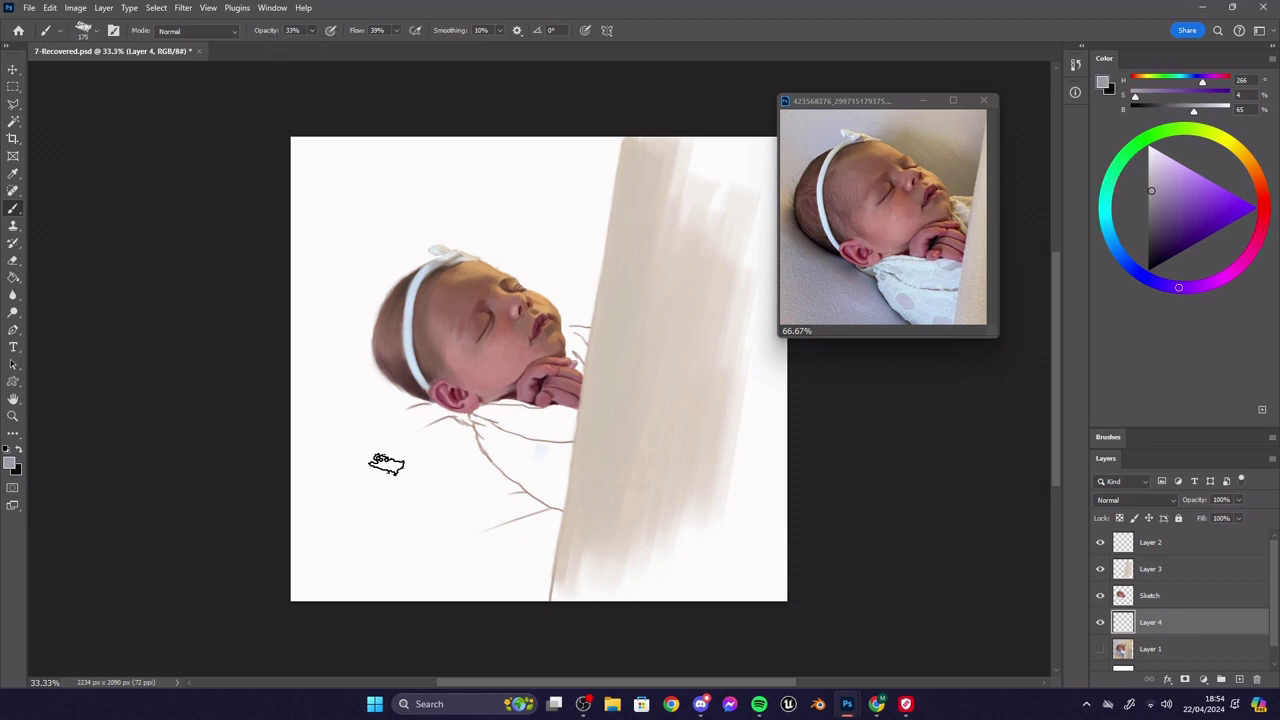
key(bracketright)
key(bracketright)
key(bracketright)
key(bracketright)
mouse_move(384, 436)
mouse_down()
mouse_move(395, 450)
mouse_move(366, 357)
mouse_move(443, 612)
mouse_move(491, 491)
mouse_move(350, 340)
mouse_move(514, 263)
mouse_move(386, 486)
mouse_up()
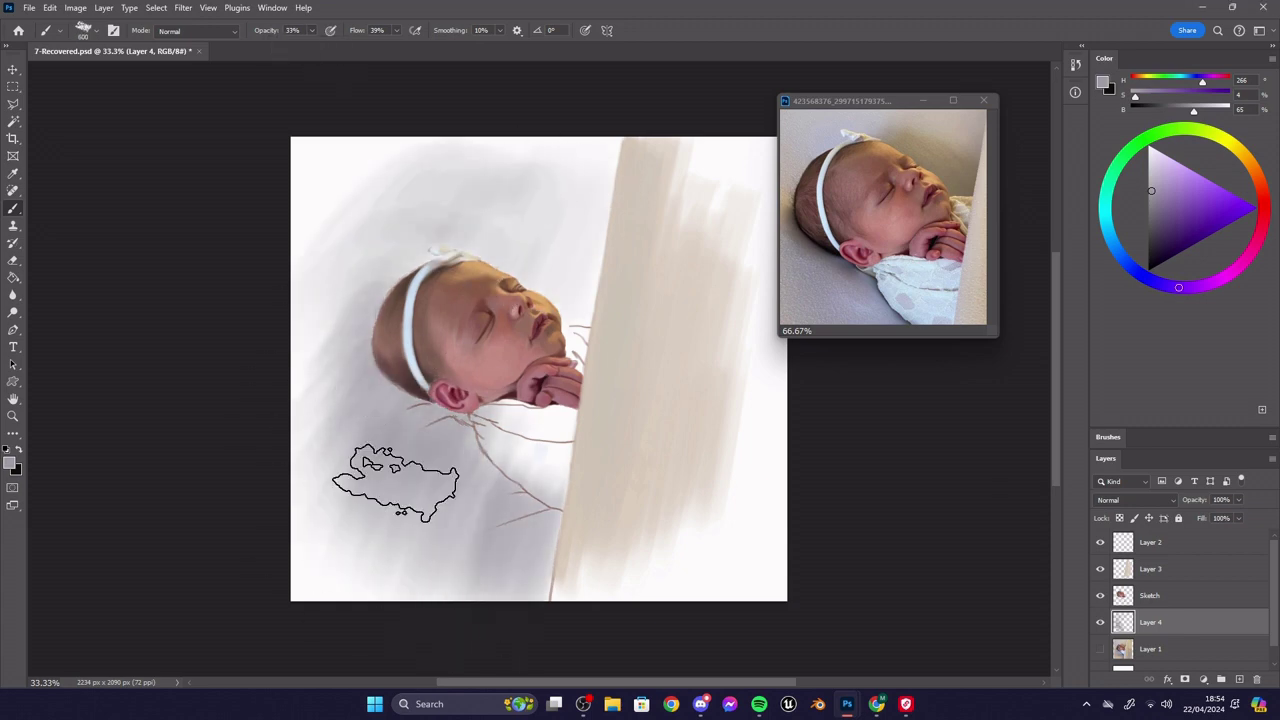
- Paint an olive-brown shadow behind the face and tint the backdrop with sampled lavender grey, using a size 400 brush
alt+click(938, 200)
mouse_move(557, 268)
mouse_down()
mouse_move(524, 321)
mouse_move(585, 249)
mouse_move(544, 256)
mouse_move(548, 291)
mouse_move(547, 243)
mouse_move(591, 311)
mouse_move(541, 350)
mouse_move(516, 290)
mouse_move(486, 286)
mouse_up()
alt+click(812, 142)
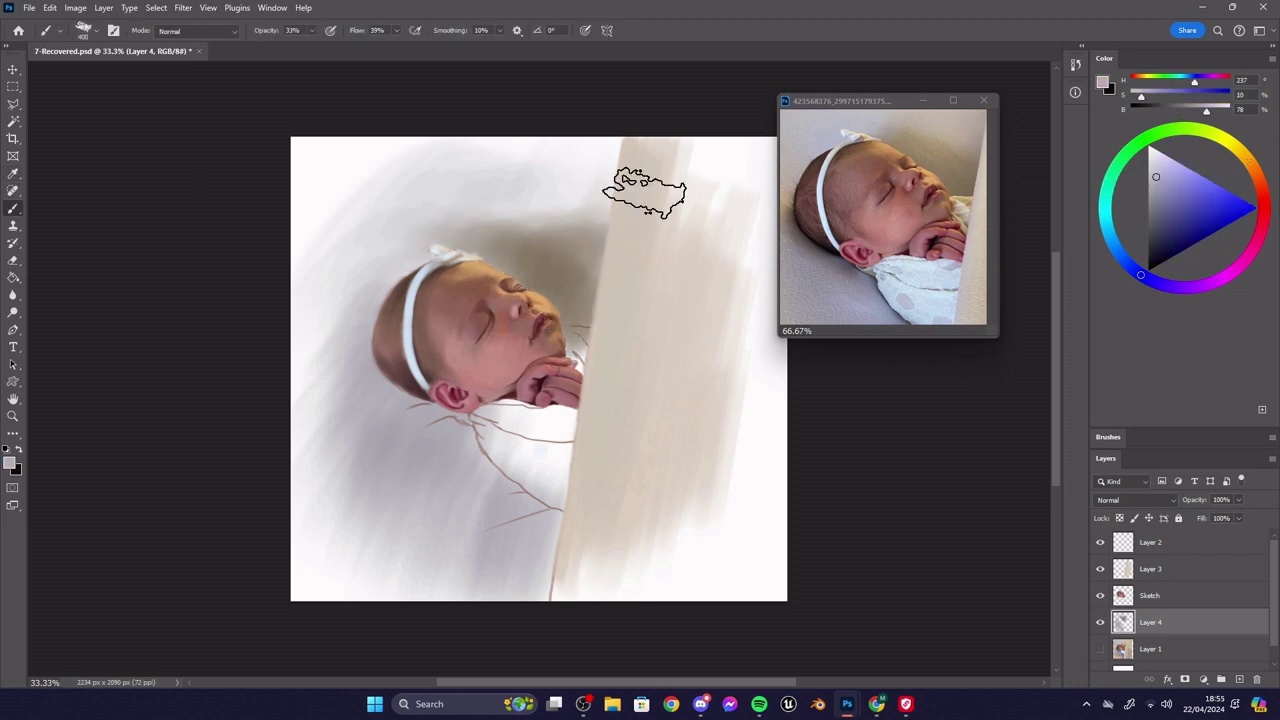
mouse_move(431, 222)
mouse_down()
mouse_move(424, 384)
mouse_move(530, 532)
mouse_up()
- Darken the backdrop behind the head and along the swaddle's outer edge with dark reddish grey, reducing the brush to size 175
alt+click(457, 371)
key(bracketleft)
key(bracketleft)
key(bracketleft)
key(bracketleft)
key(bracketleft)
key(bracketleft)
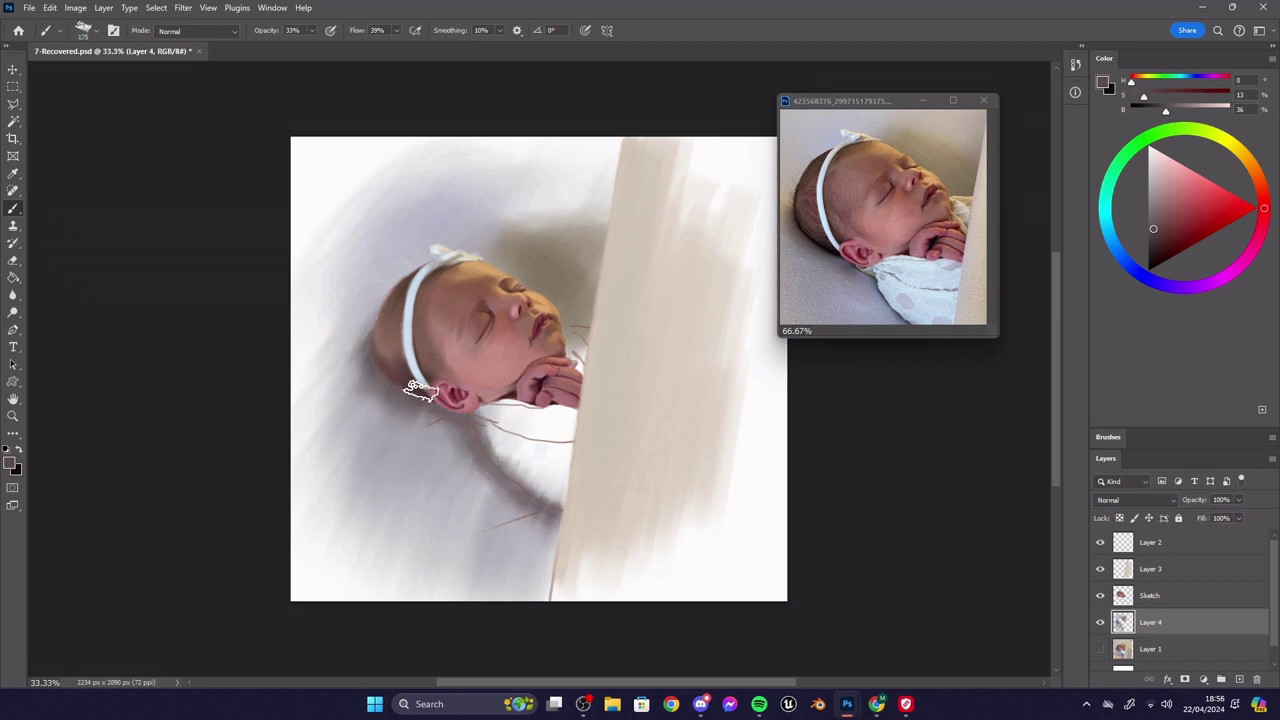
- Add near-black contact shadows under the head and along the swaddle's edge with a size 100 brush, blending with sampled grey
key(i)
click(828, 243)
key(b)
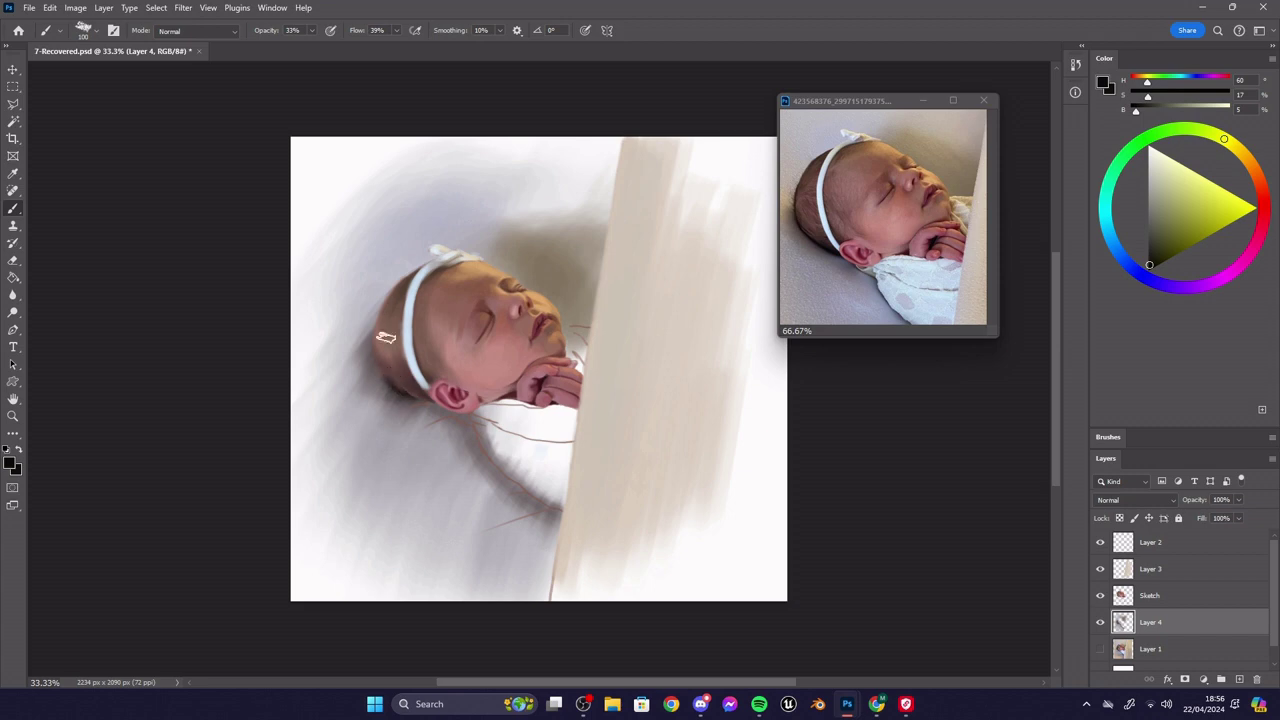
mouse_move(383, 380)
mouse_down()
mouse_move(425, 394)
mouse_move(572, 517)
mouse_move(505, 488)
mouse_move(480, 452)
mouse_move(463, 465)
mouse_move(531, 539)
mouse_move(457, 440)
mouse_move(430, 425)
mouse_up()
alt+click(423, 437)
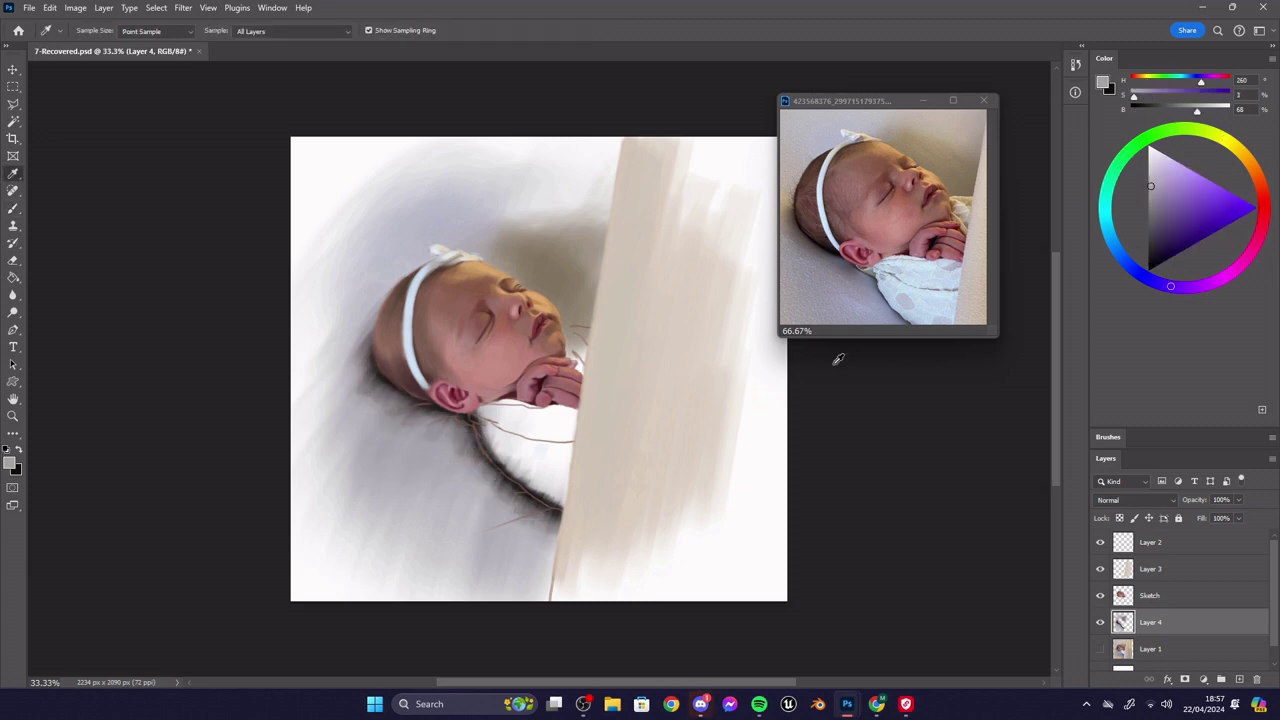
- Create a new layer above Layer 4 and fill the swaddle's lower section with sampled pale blue at 66% opacity
alt+click(927, 307)
click(1239, 679)
key(bracketleft)
key(bracketleft)
key(bracketleft)
key(bracketleft)
key(bracketleft)
drag(312, 30, 331, 45)
mouse_move(532, 486)
mouse_down()
mouse_move(528, 446)
mouse_move(545, 495)
mouse_move(566, 477)
mouse_move(560, 460)
mouse_move(508, 476)
mouse_up()
- Shade the swaddle's lower edge with grey-blue at 43% opacity and fill its upper fold with pale blue
alt+click(565, 453)
alt+click(557, 492)
alt+click(552, 492)
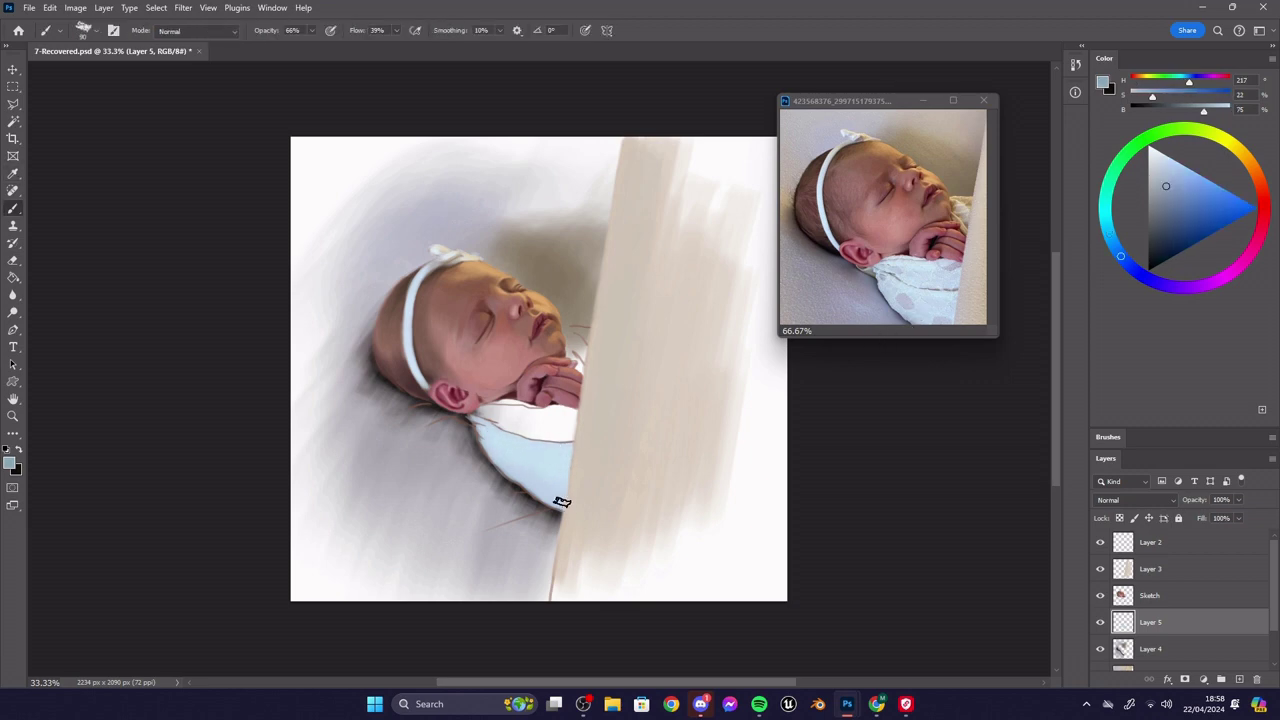
key(4)
key(3)
mouse_move(559, 505)
mouse_down()
mouse_move(513, 451)
mouse_move(528, 484)
mouse_up()
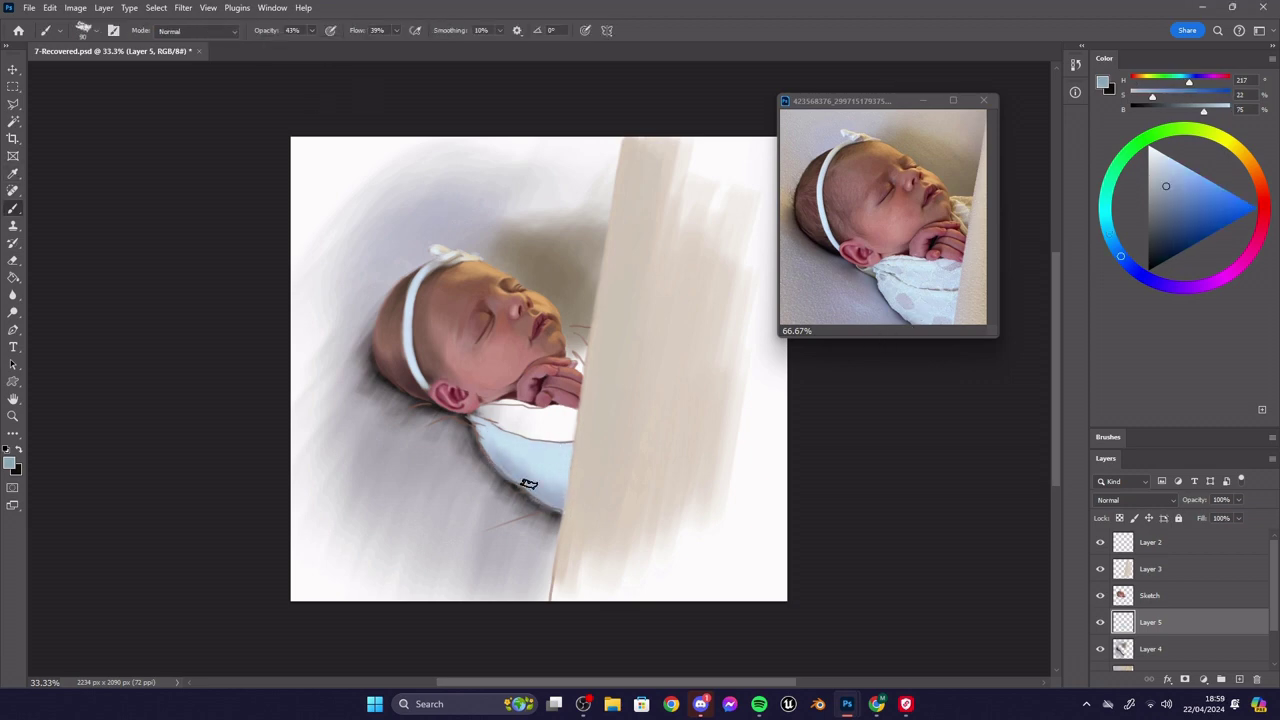
alt+click(568, 395)
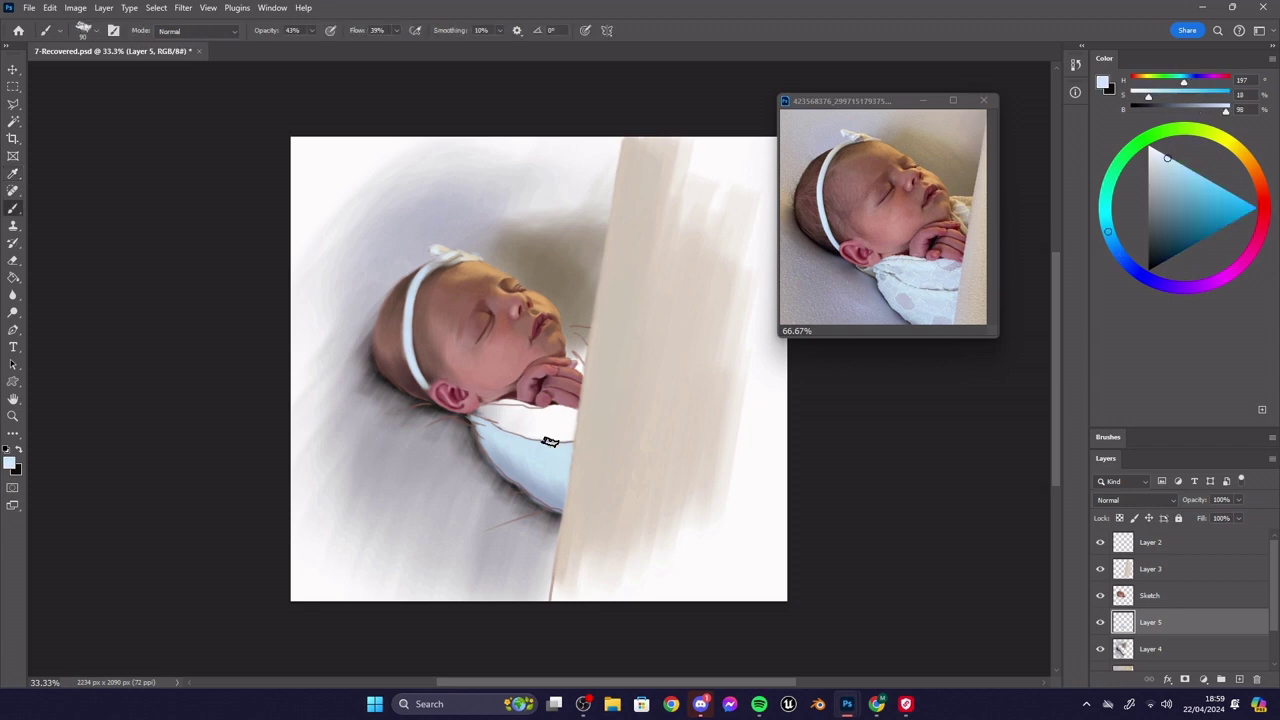
alt+click(521, 497)
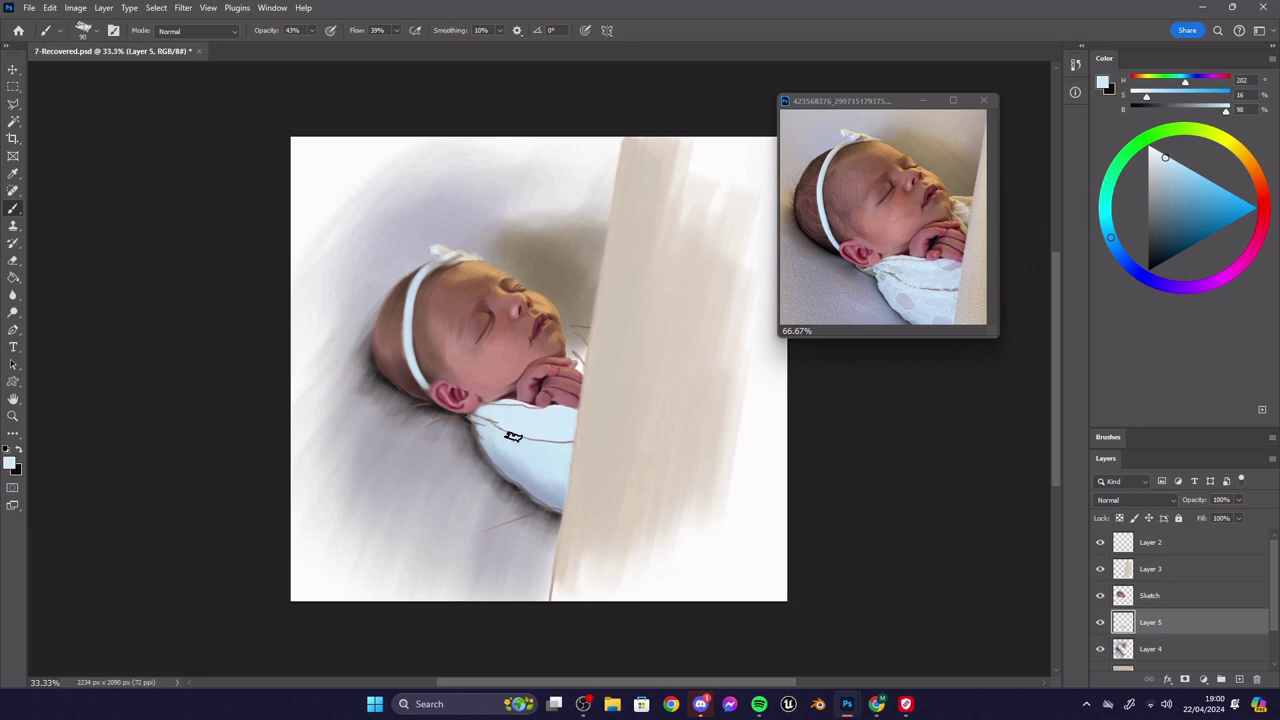
- Paint the fabric between the chin, hand and blanket panel with sampled beige and tan tones, using a size 70 brush at 55% opacity
alt+click(963, 208)
key(bracketleft)
key(bracketleft)
click(312, 31)
drag(312, 46, 320, 46)
drag(580, 353, 573, 338)
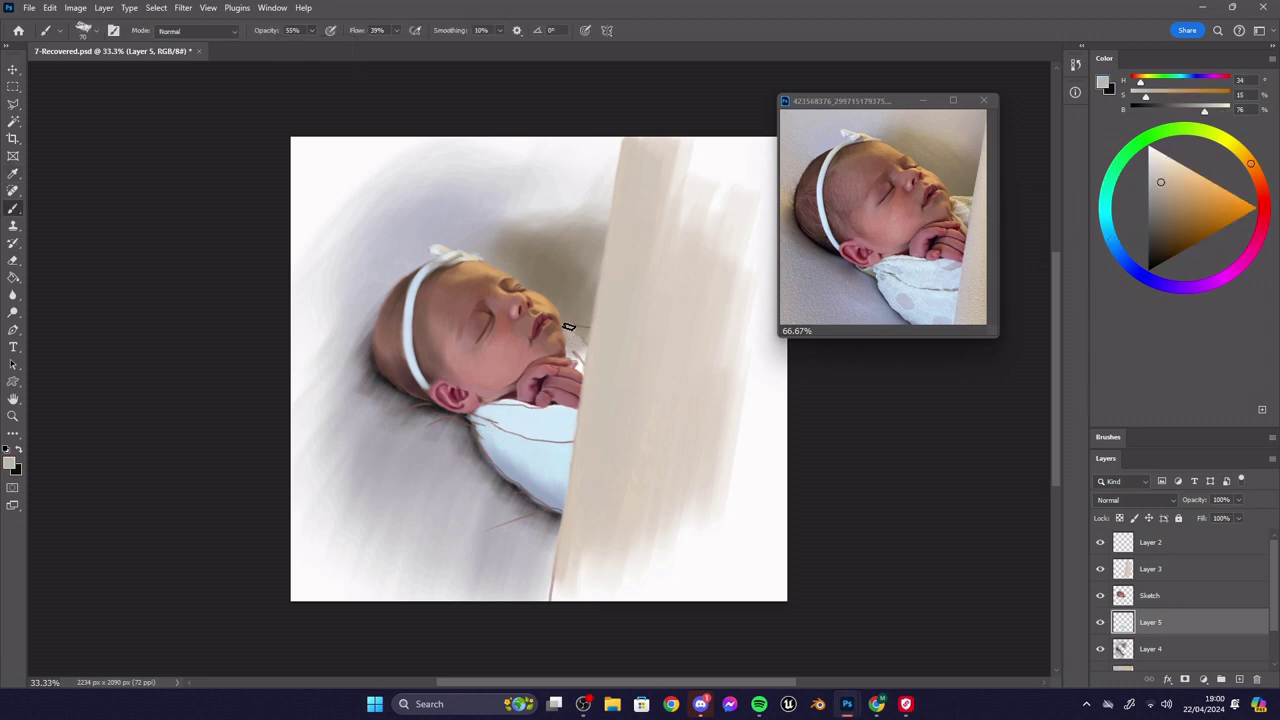
alt+click(591, 325)
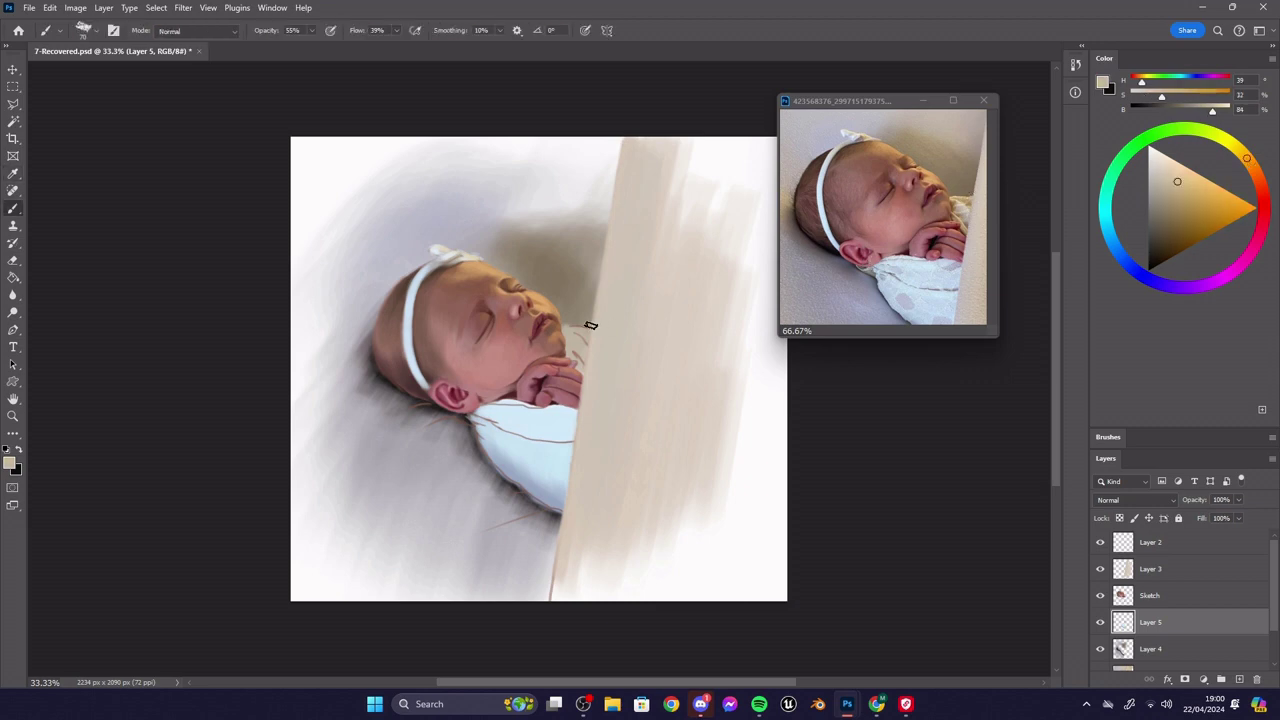
alt+click(594, 342)
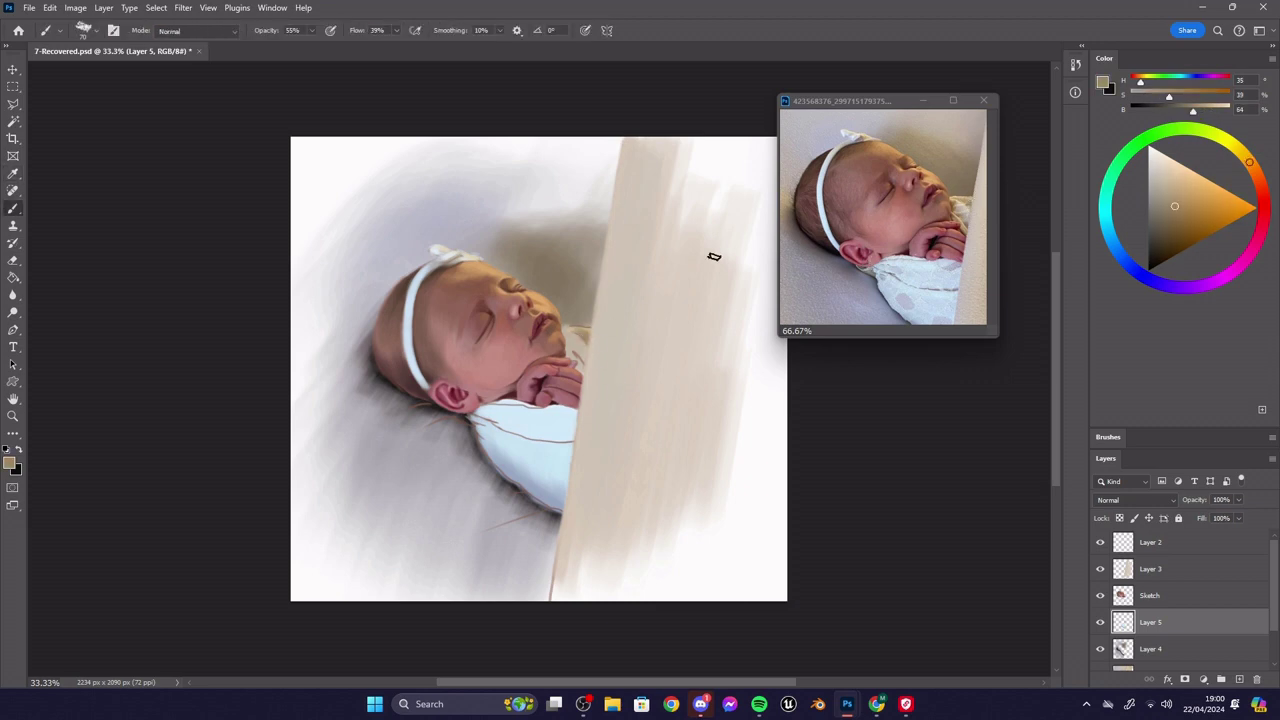
alt+click(584, 339)
alt+click(583, 342)
alt+click(583, 358)
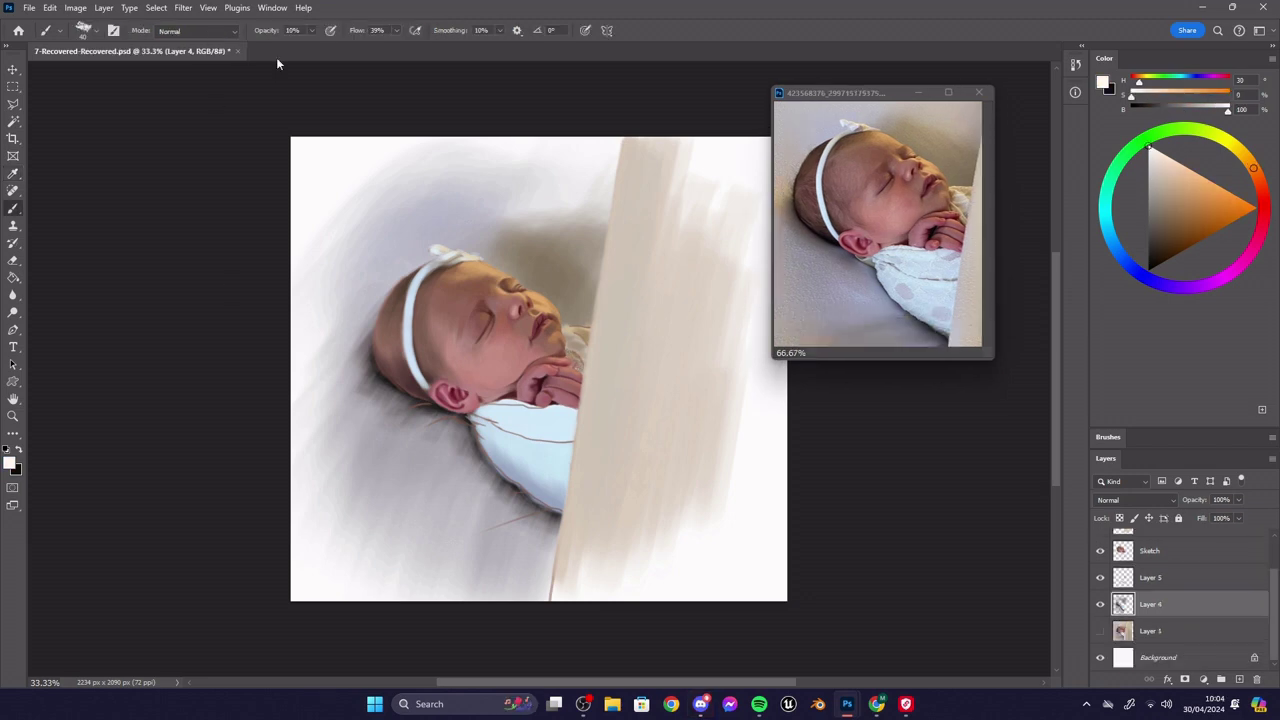
- On Layer 4, soften the shadows under the ear and along the swaddle with sampled dark brown and greys at 39% opacity
alt+click(424, 412)
drag(313, 31, 297, 46)
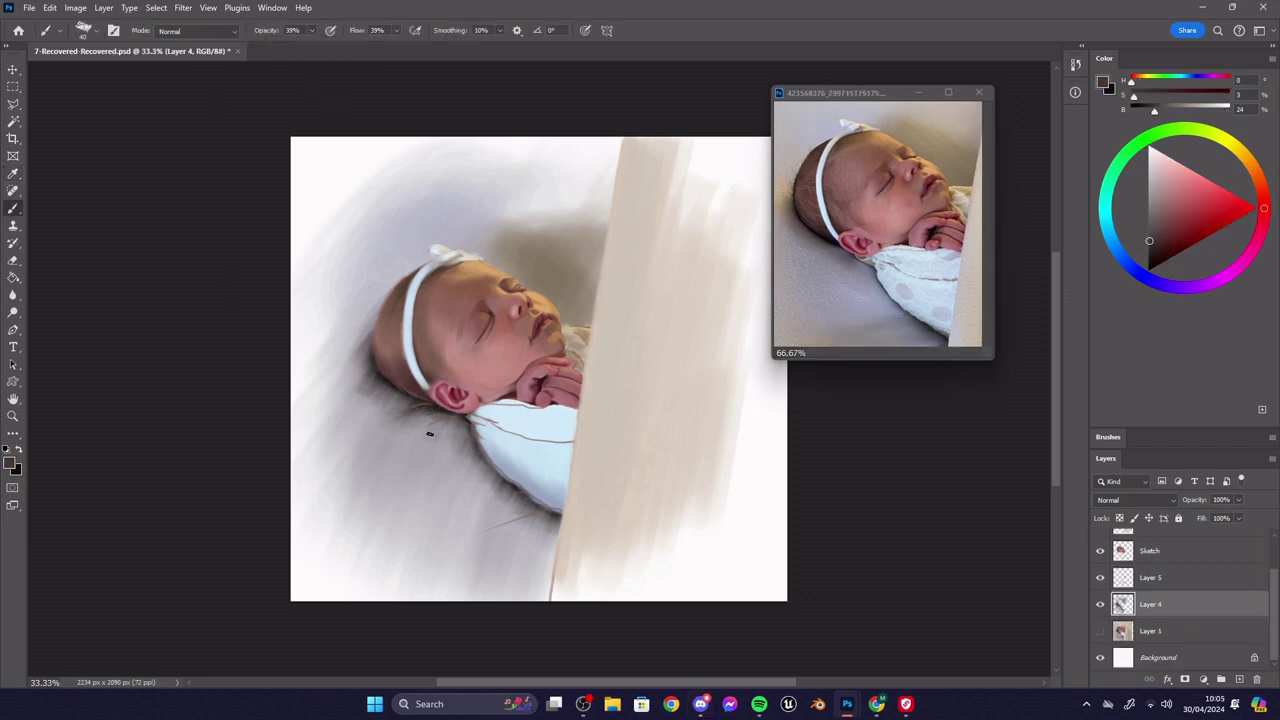
alt+click(431, 436)
key(bracketright)
key(bracketright)
key(bracketright)
key(bracketright)
key(bracketright)
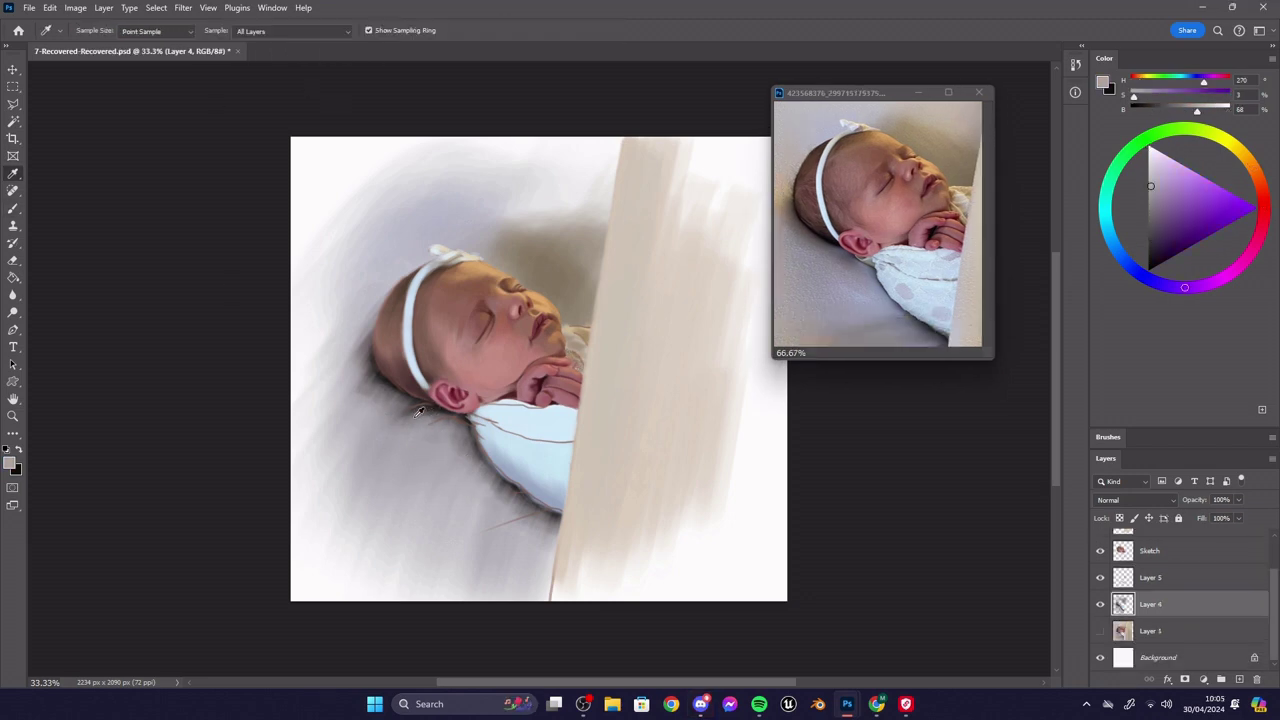
alt+click(397, 407)
key(bracketright)
key(bracketright)
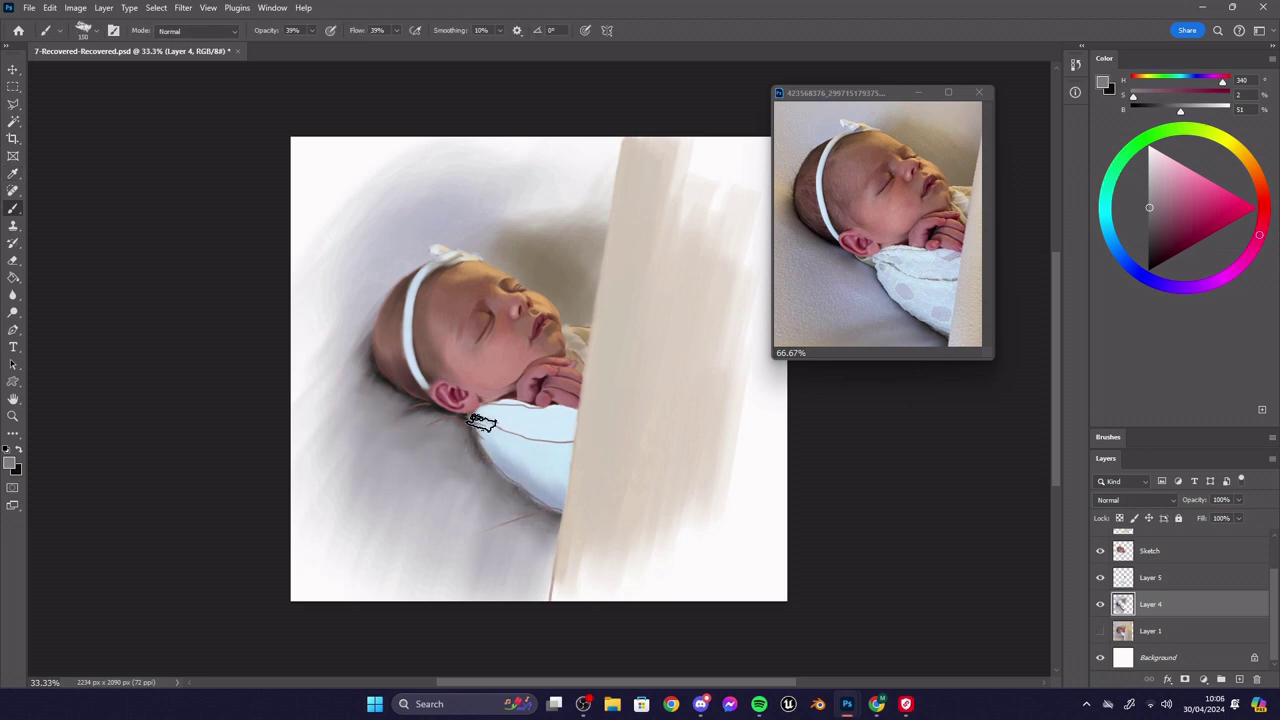
- Paint near-black creases along the swaddle's edge and blend the shadow around the back of the head with sampled grey
alt+click(472, 441)
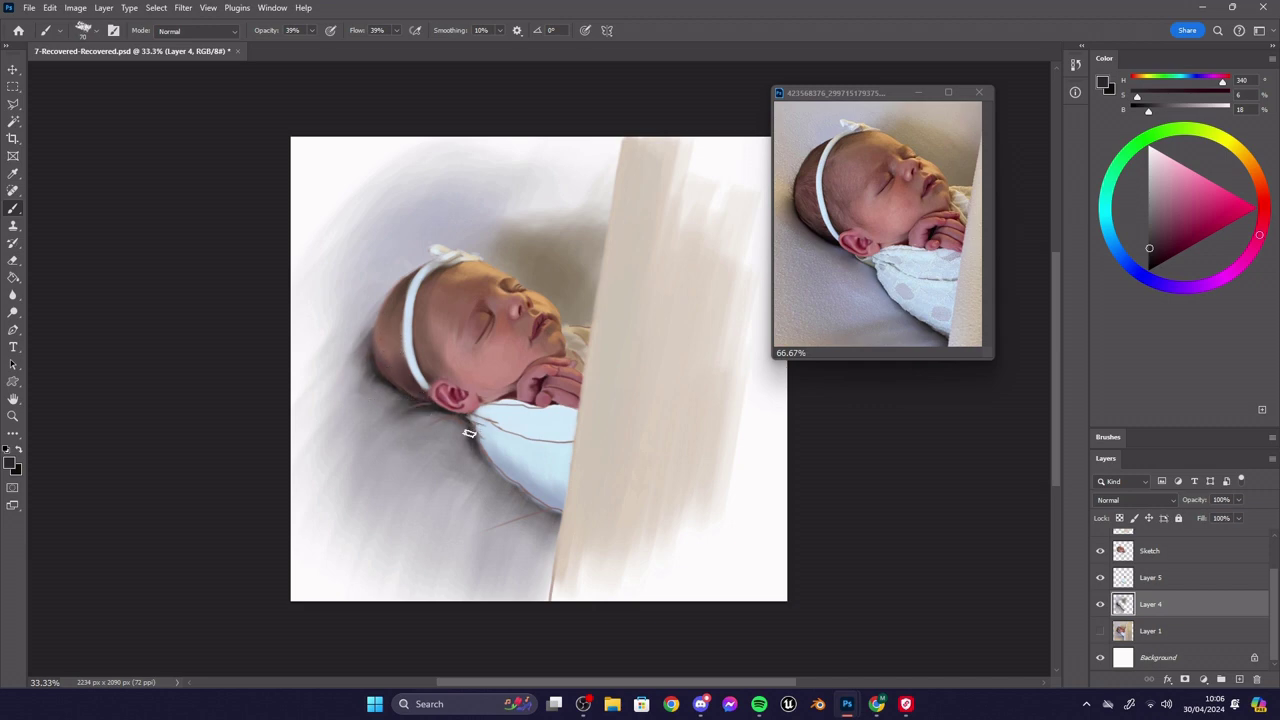
shift+click(539, 514)
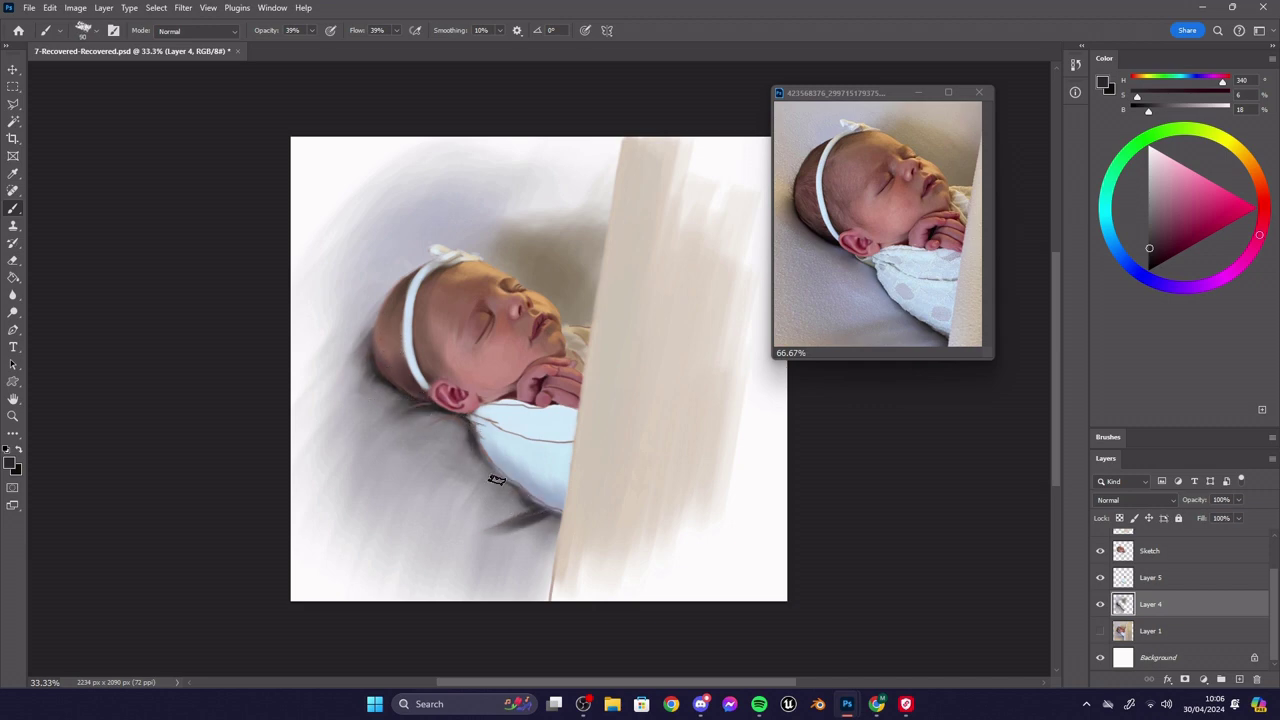
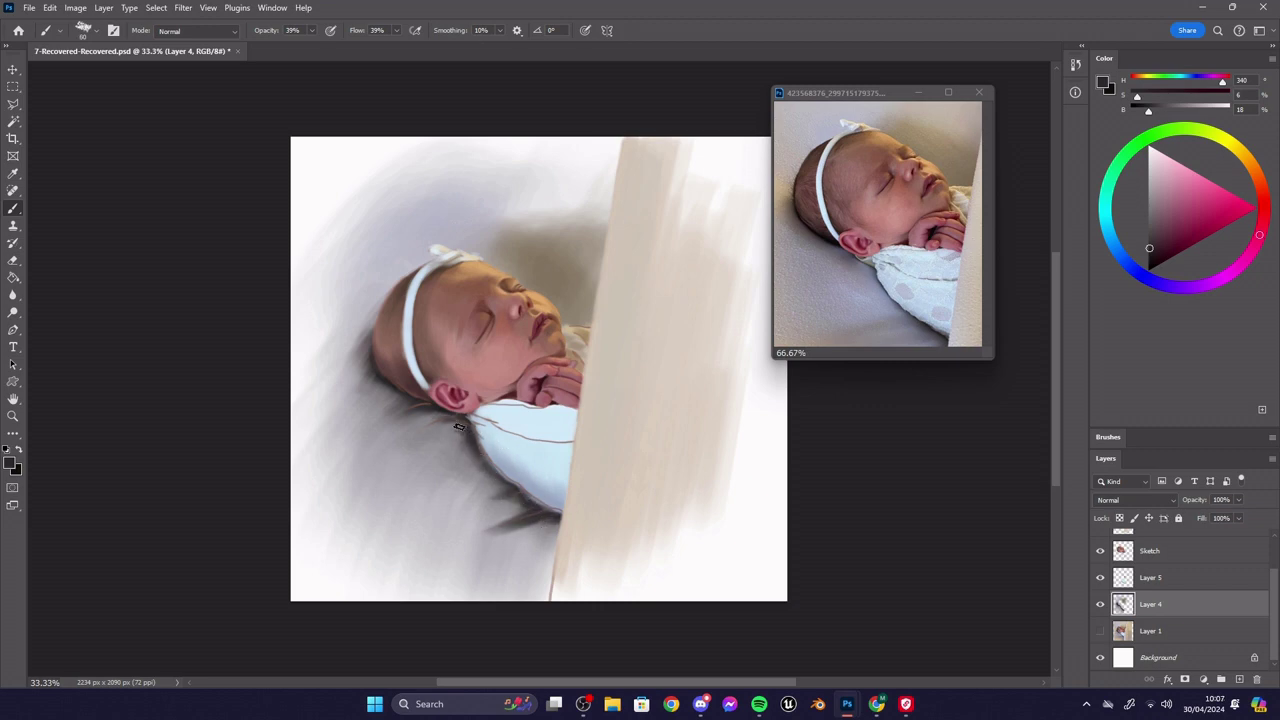
alt+click(372, 404)
drag(362, 344, 340, 414)
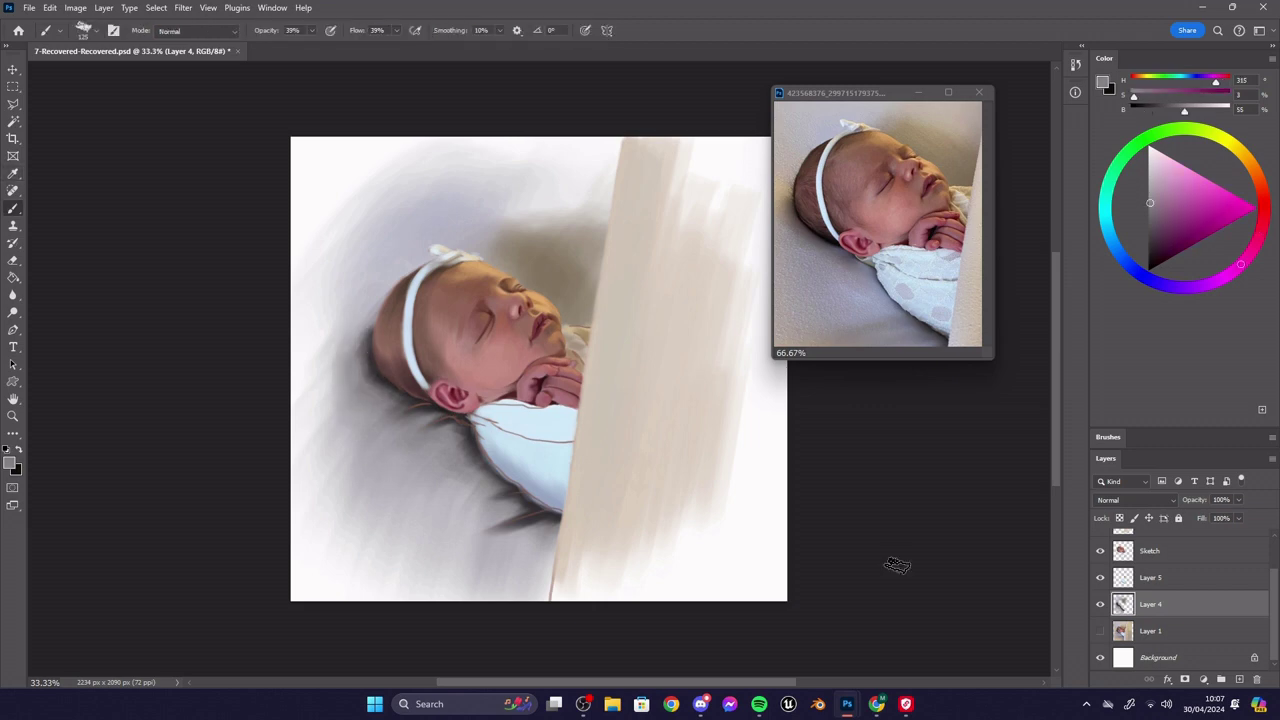
- Merge Layer 4 with the Sketch layer and repaint the swaddle over the dark edge with sampled pale blue
ctrl+click(1162, 556)
key(ctrl+e)
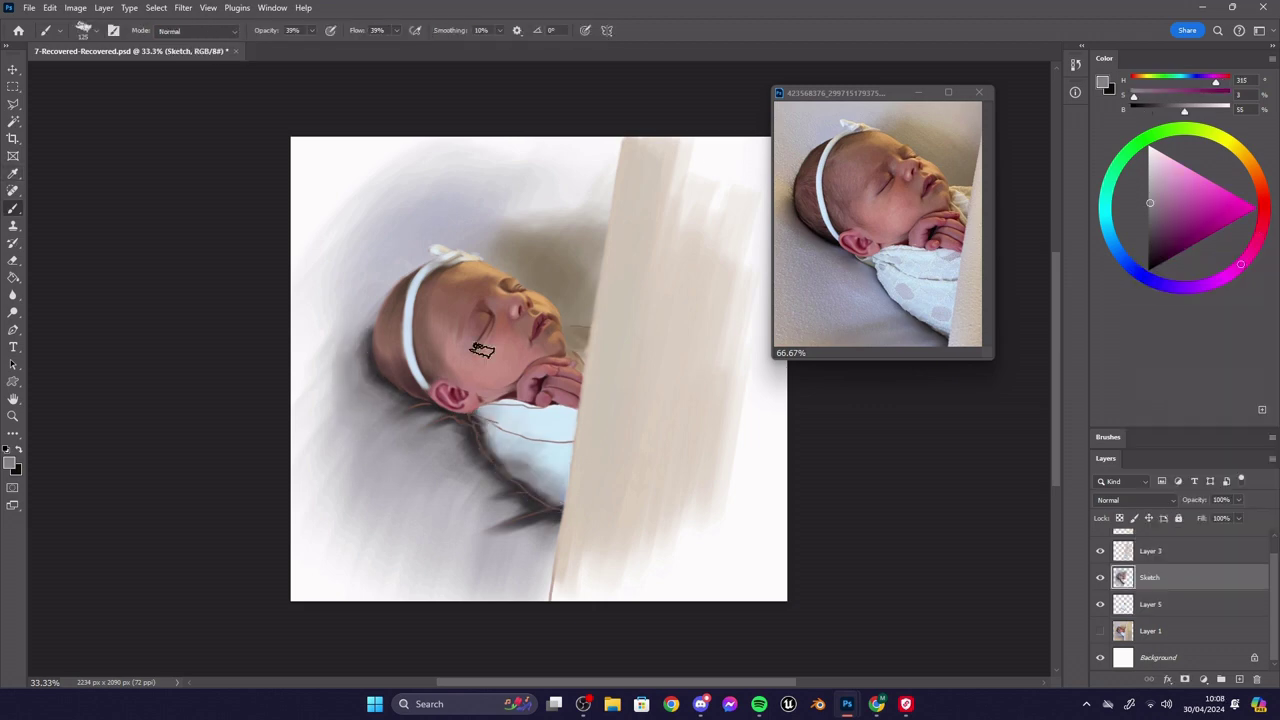
alt+click(555, 464)
key(])
drag(512, 460, 550, 492)
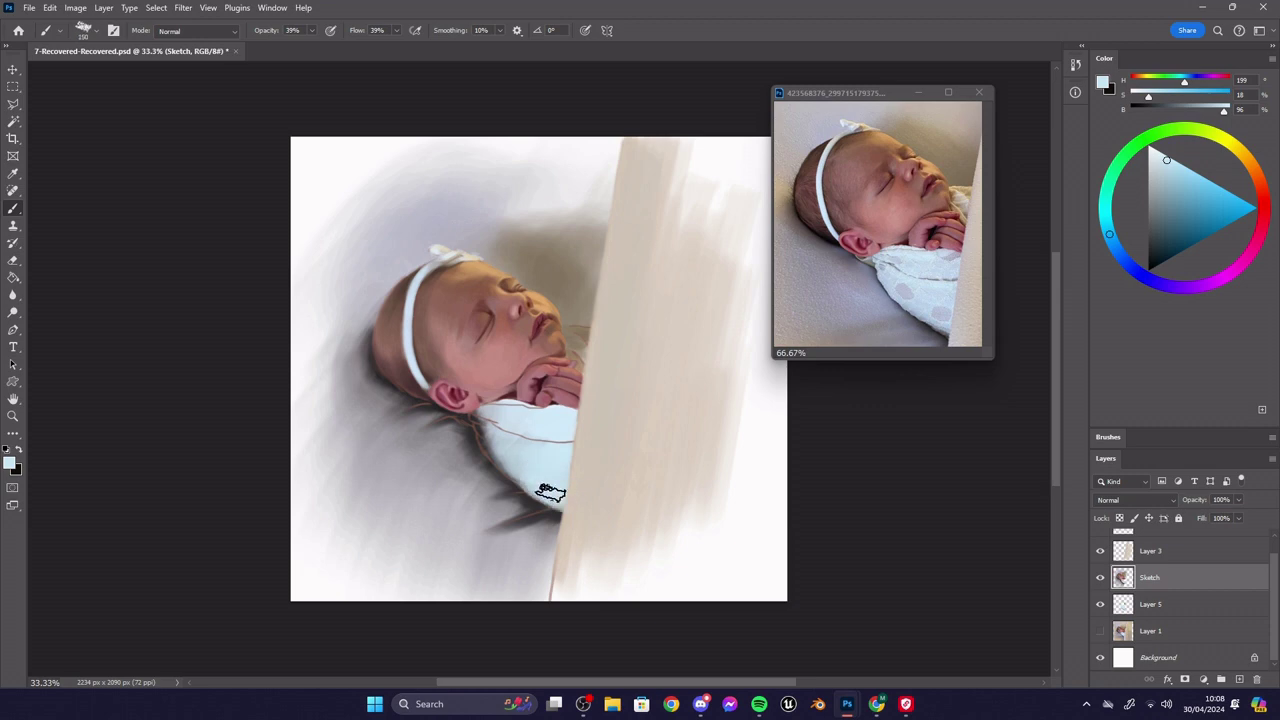
- Reduce the brush to size 60 and shade the swaddle's lower edge with sampled grey-blue
key(bracketleft)
key(bracketleft)
key(bracketleft)
key(bracketleft)
key(bracketleft)
key(bracketleft)
key(bracketleft)
key(bracketleft)
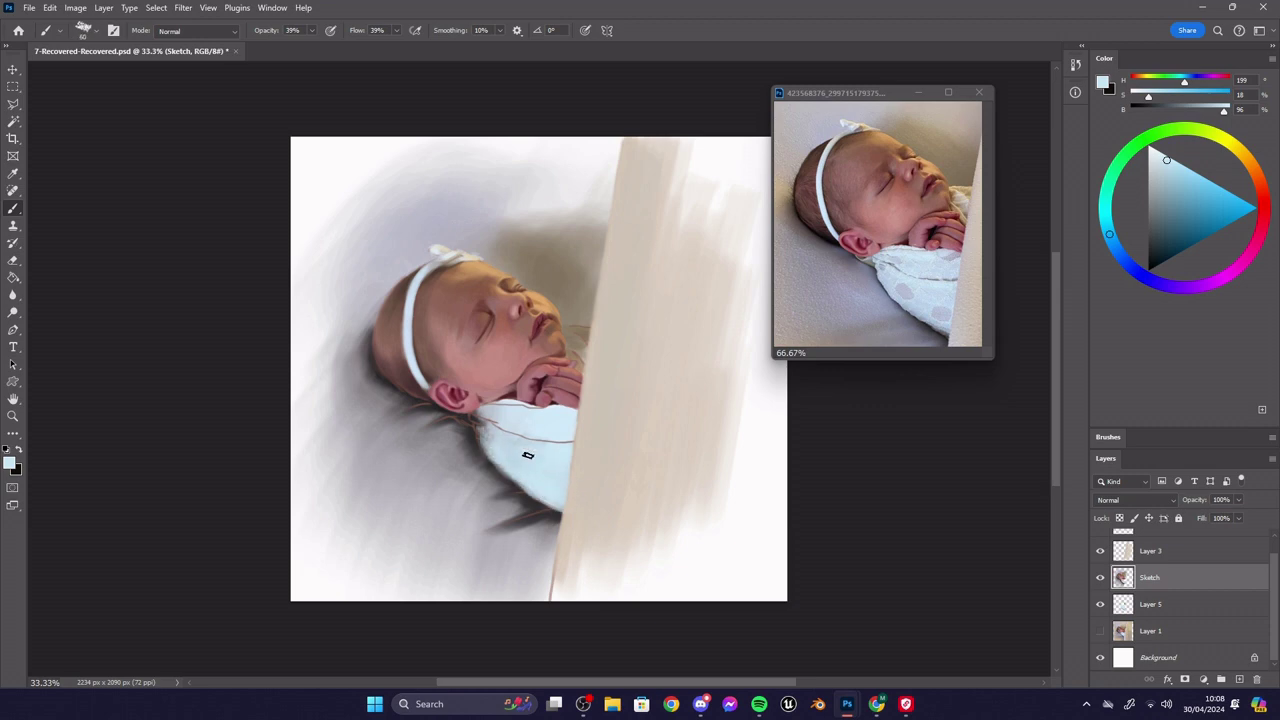
alt+click(564, 501)
mouse_move(557, 506)
mouse_down()
mouse_move(572, 507)
mouse_move(514, 468)
mouse_up()
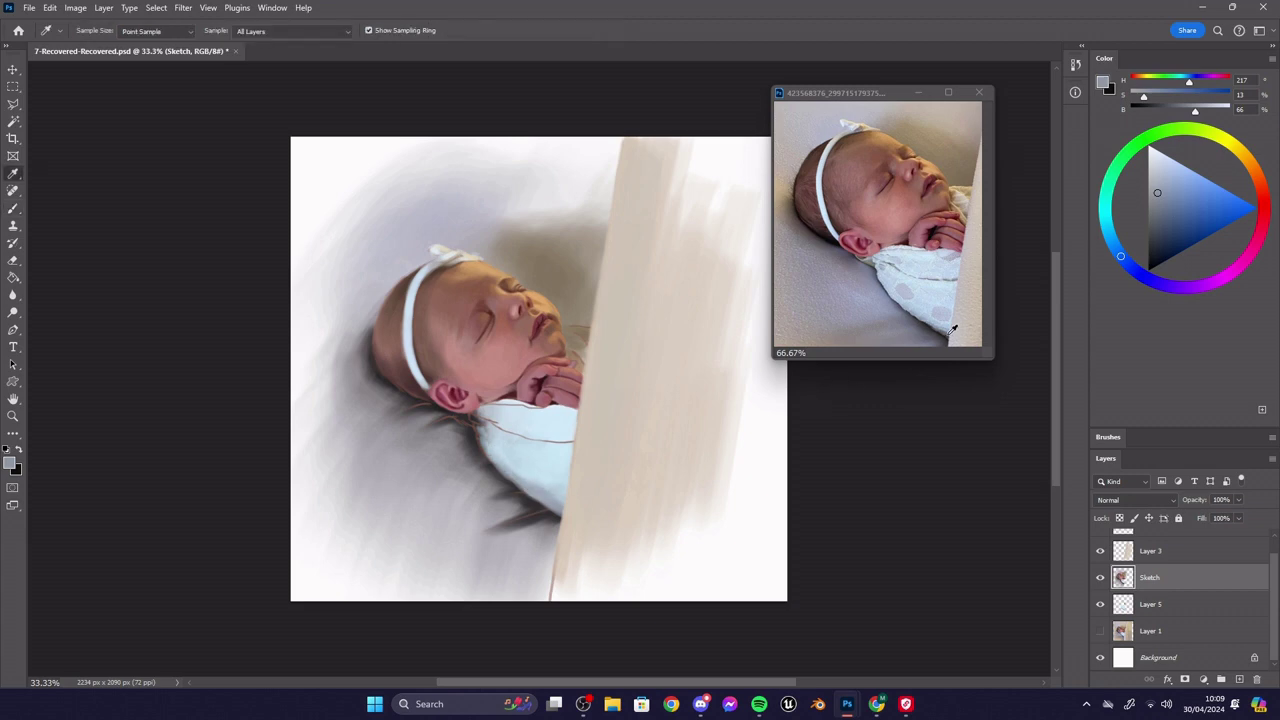
- Paint a fold across the upper swaddle with sampled grey, then soften it with sampled blue-greys
alt+click(562, 511)
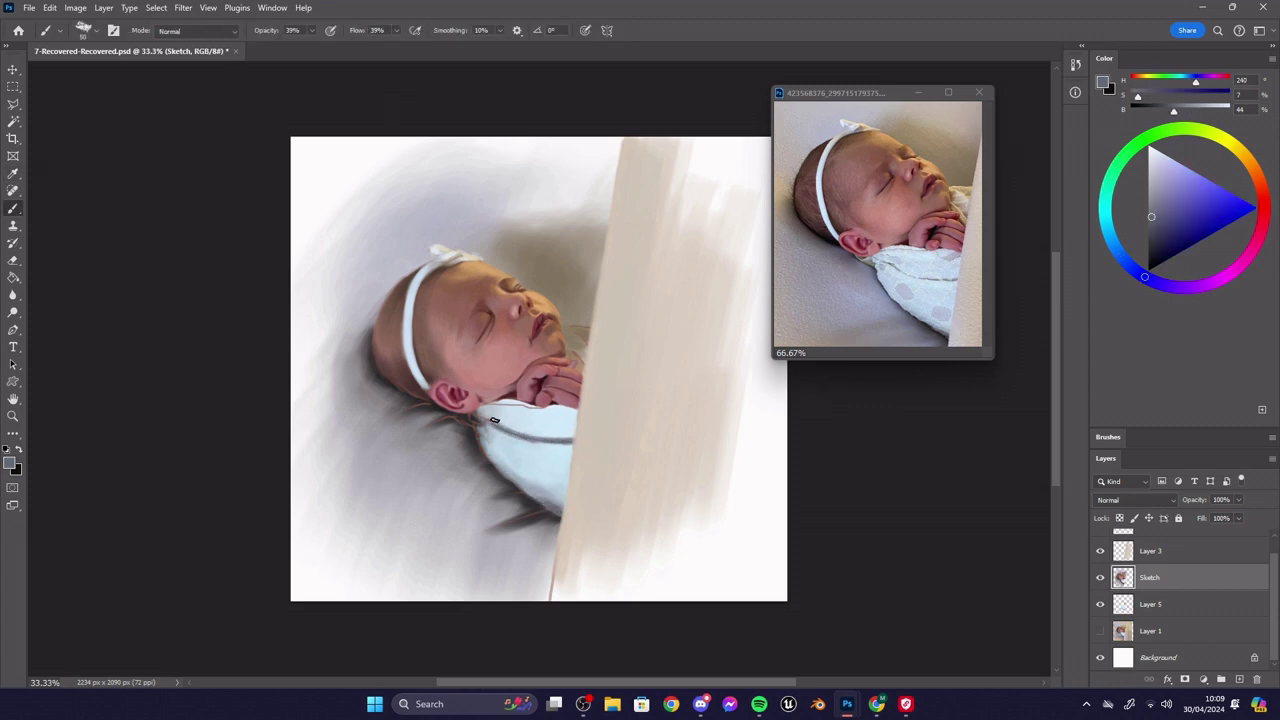
alt+click(550, 434)
alt+click(522, 428)
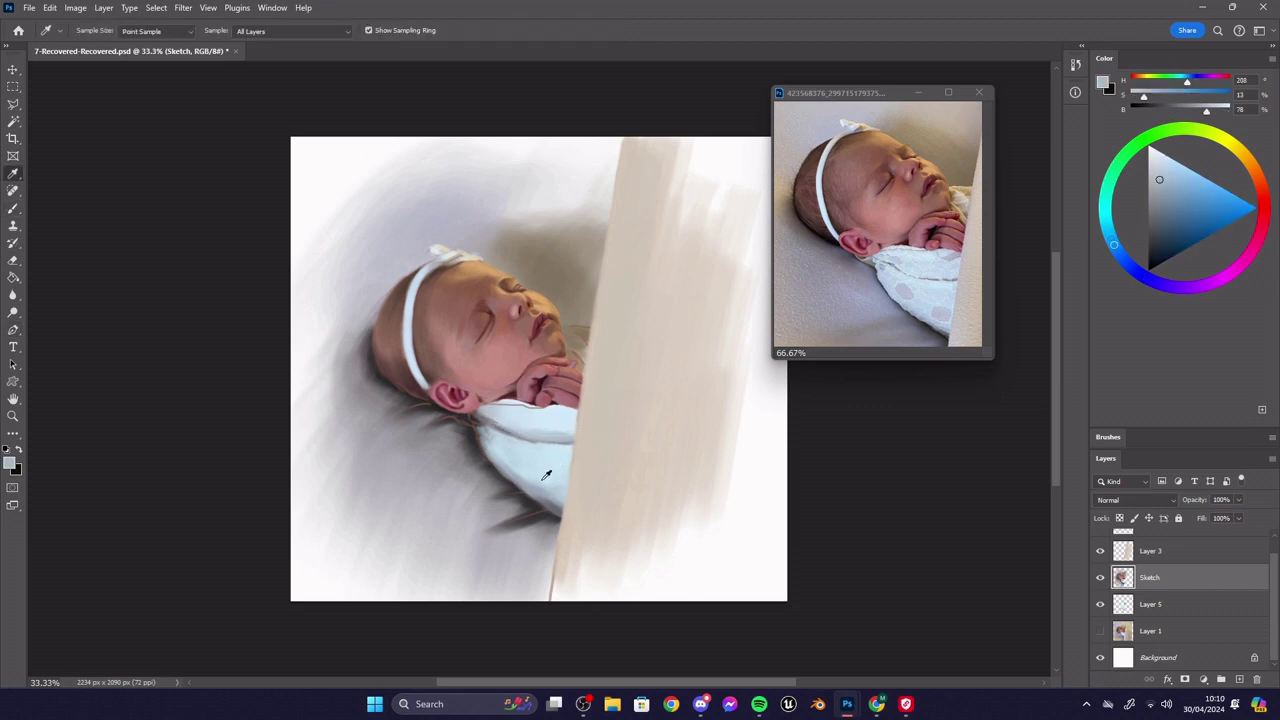
alt+click(511, 443)
alt+click(553, 482)
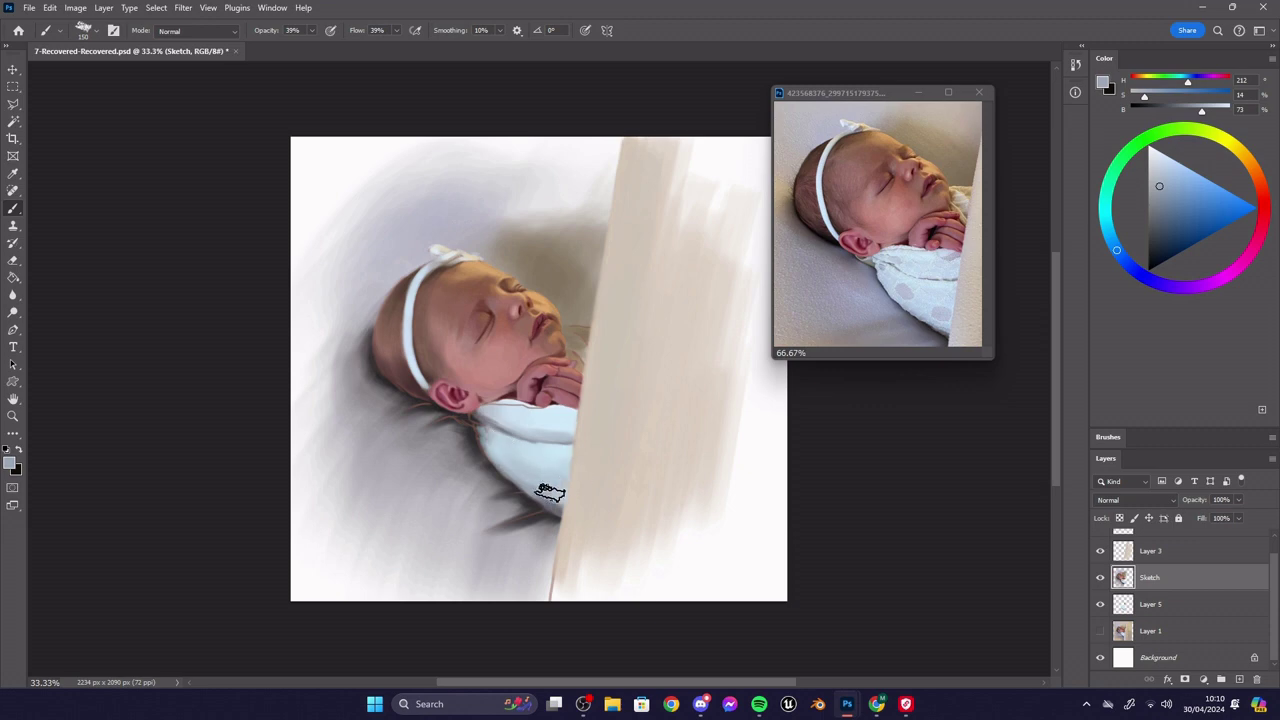
- Shade the folds near the baby's shoulder and redefine the swaddle's upper edge with sampled grey-blue and pale blue
alt+click(481, 433)
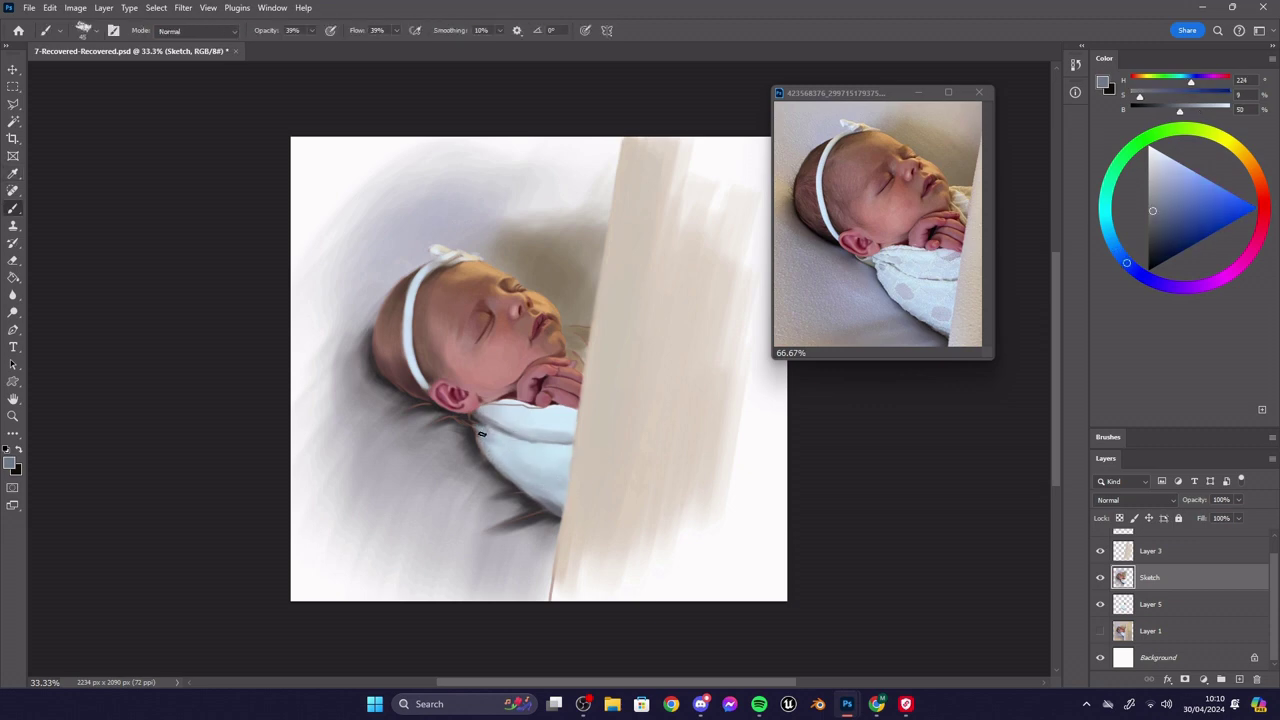
alt+click(500, 454)
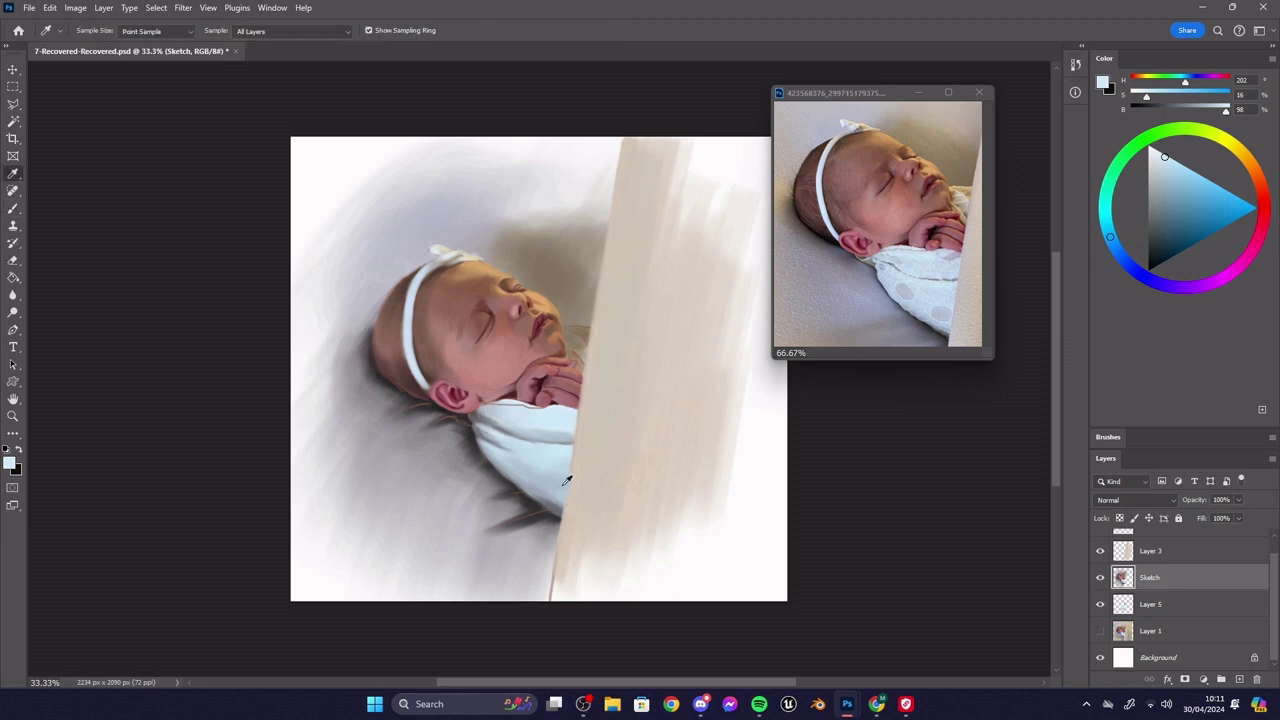
alt+click(511, 444)
alt+click(511, 410)
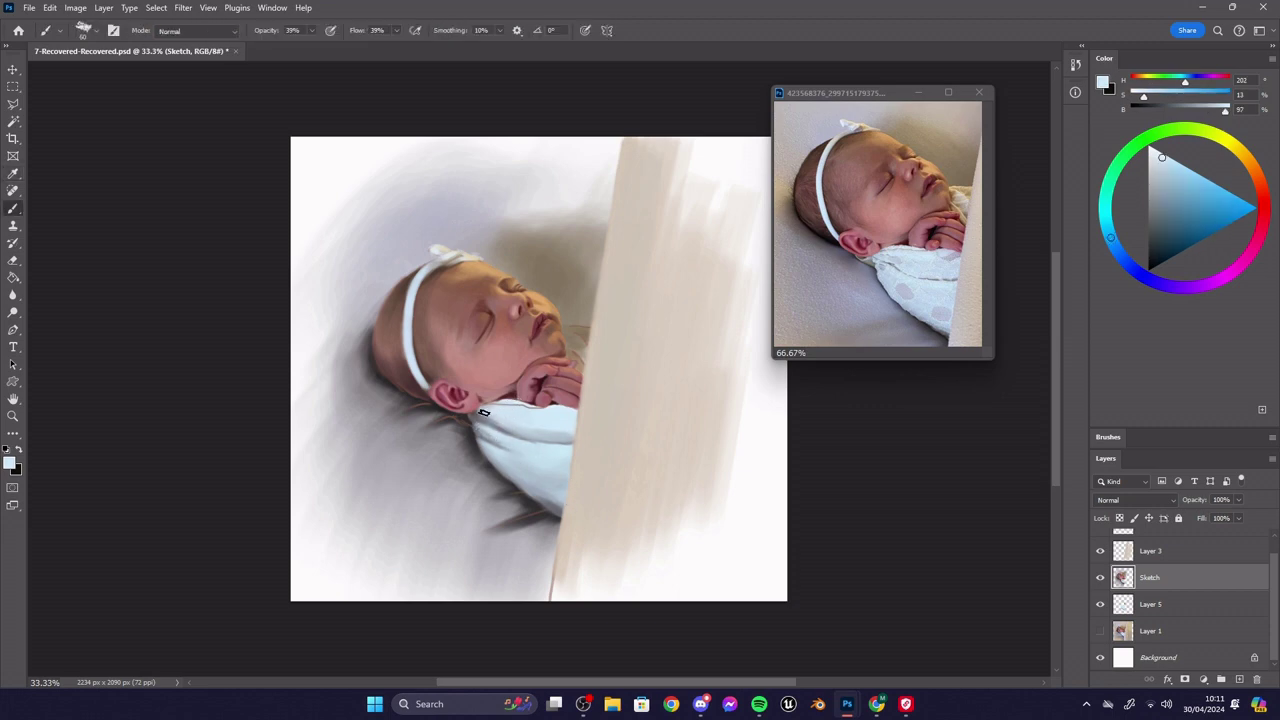
alt+click(526, 406)
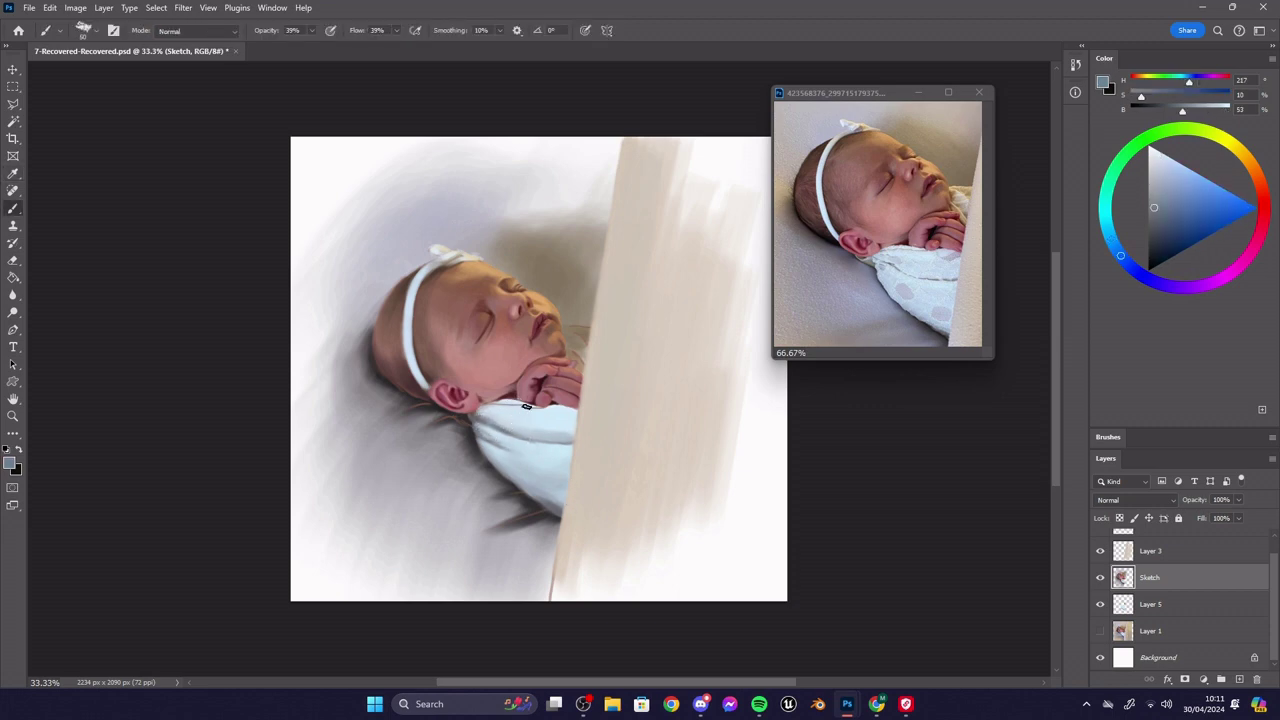
alt+click(525, 423)
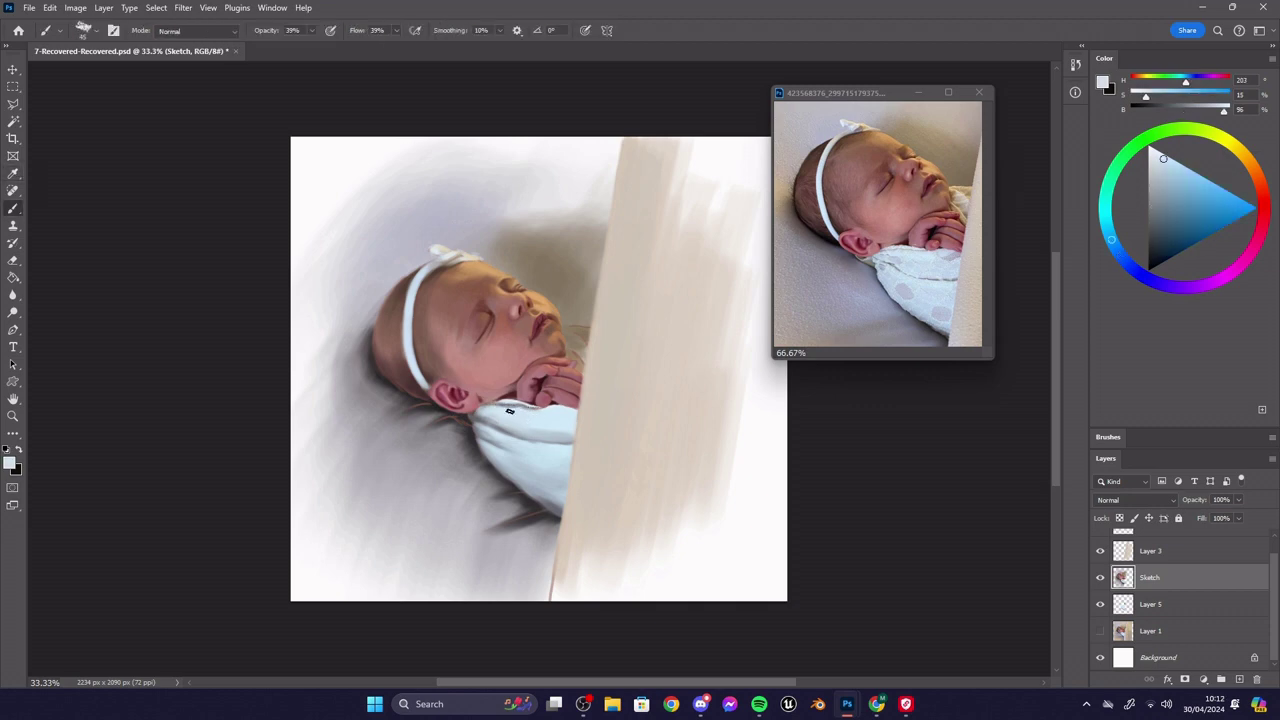
alt+click(503, 400)
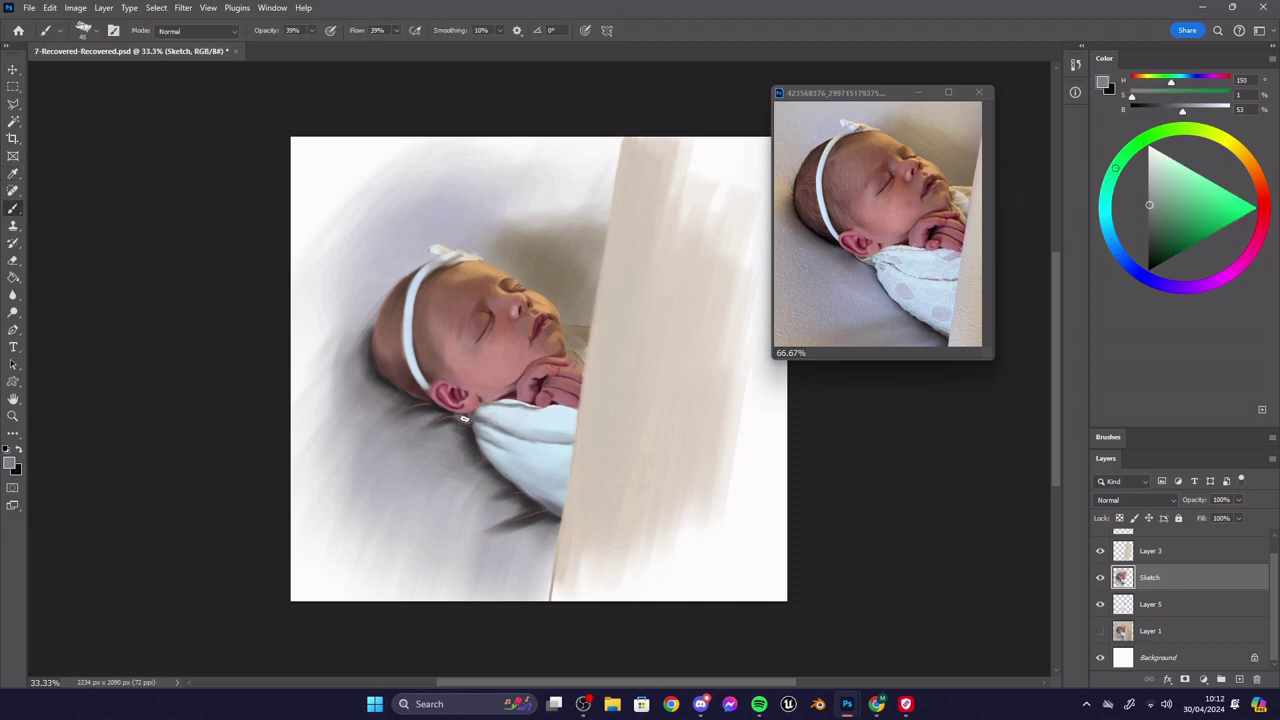
- Set the brush opacity to 61% and paint the swaddle edge under the ear with sampled pale blue and grey
alt+click(870, 293)
key(6)
key(1)
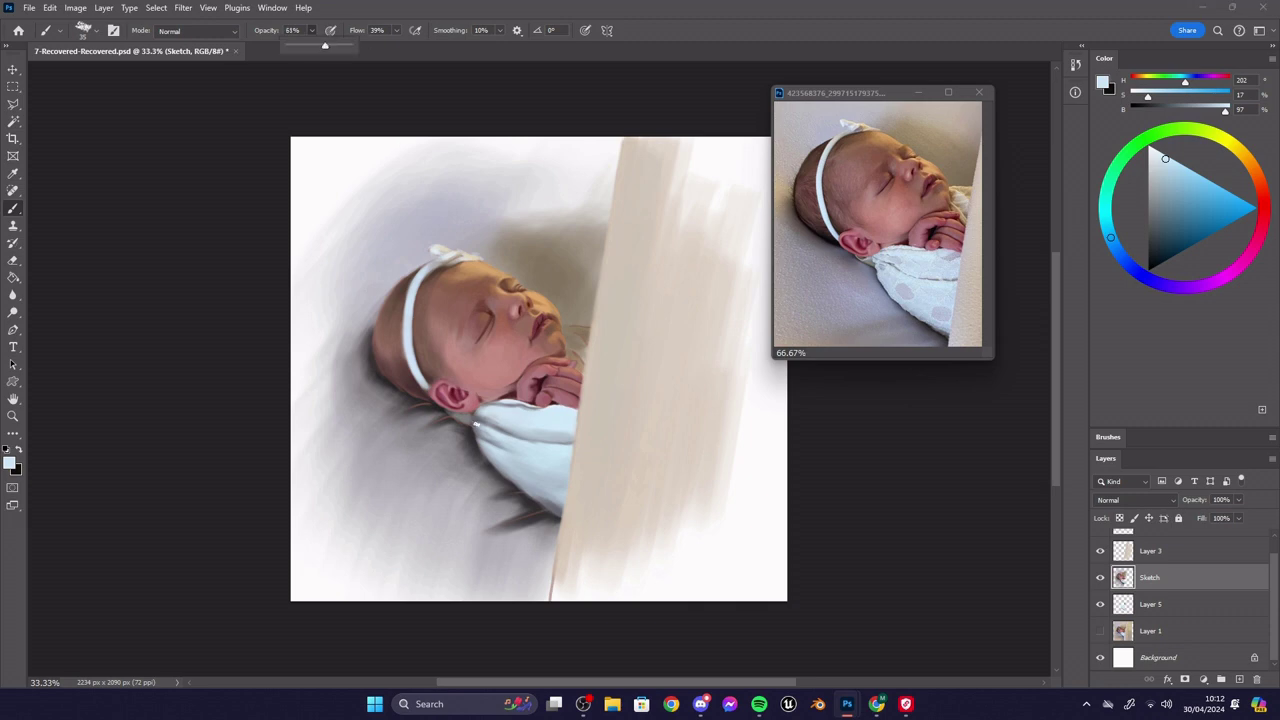
alt+click(467, 420)
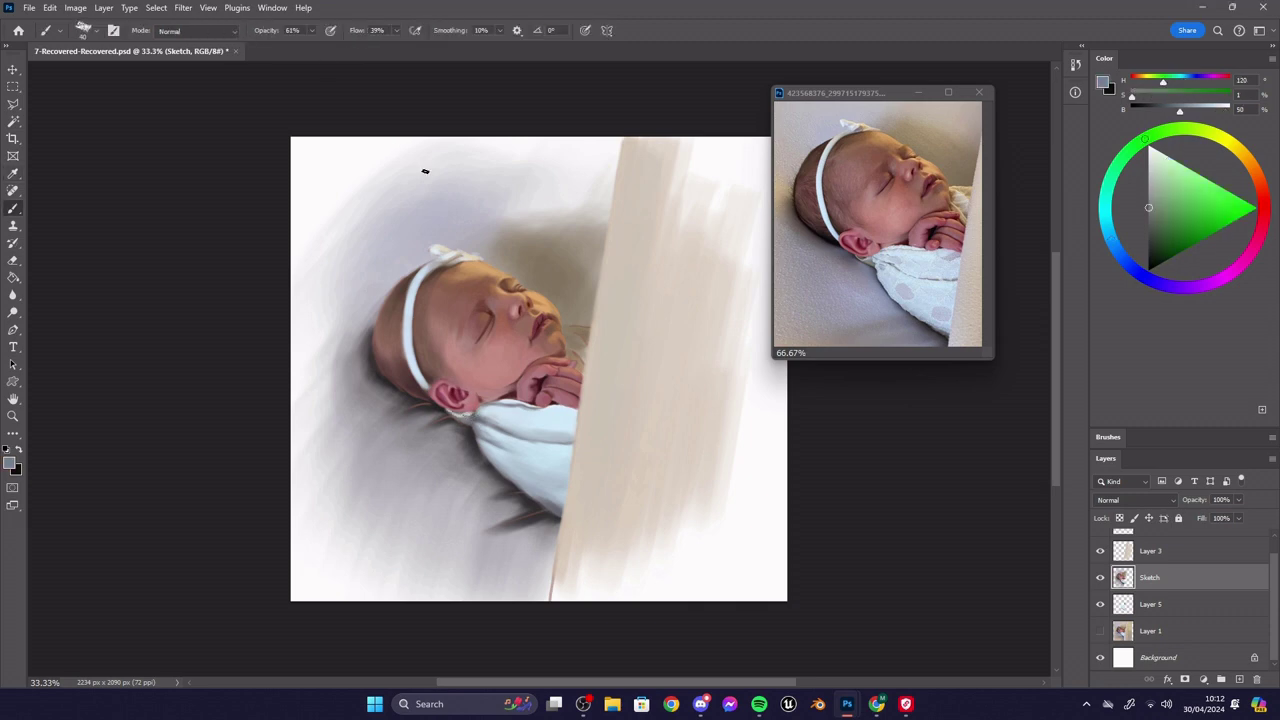
- Set the brush opacity to 47% and darken the shadow beneath the ear with sampled near-black
key(4)
key(7)
alt+click(425, 409)
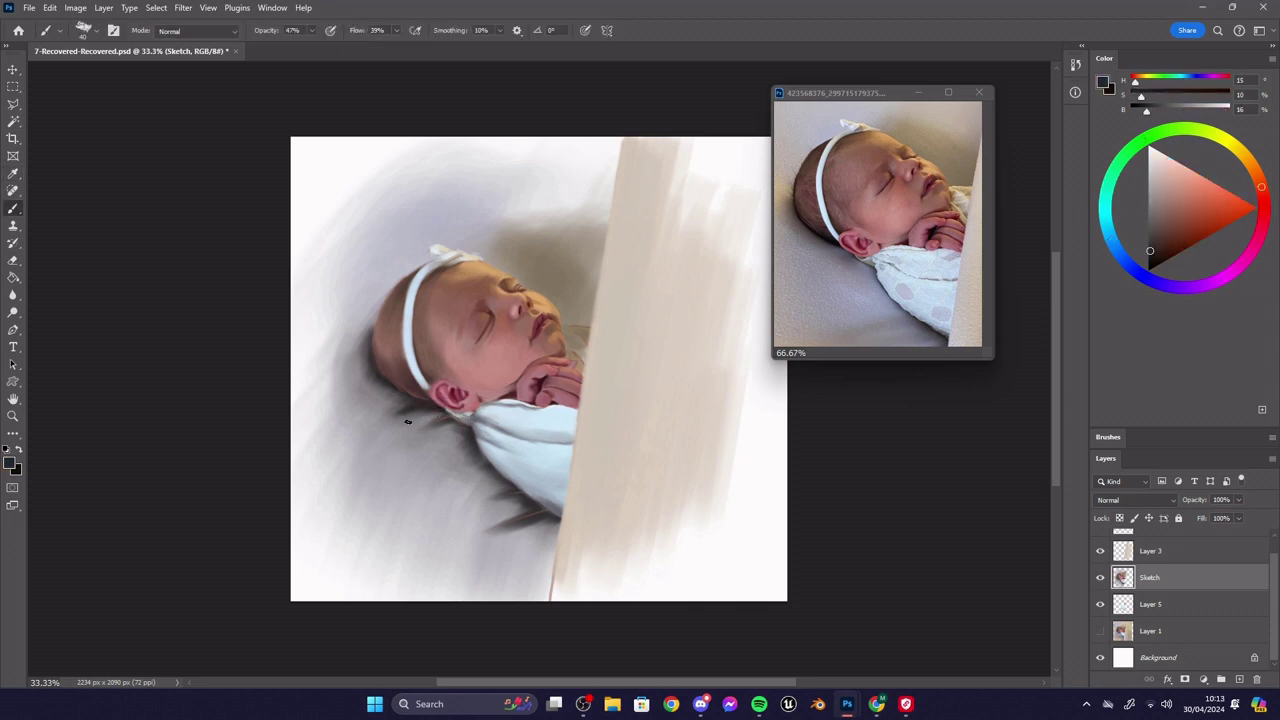
- Lower the brush opacity to 36% and extend the creases from the swaddle's edge into the backdrop with sampled dark grey
key(3)
key(6)
alt+click(528, 508)
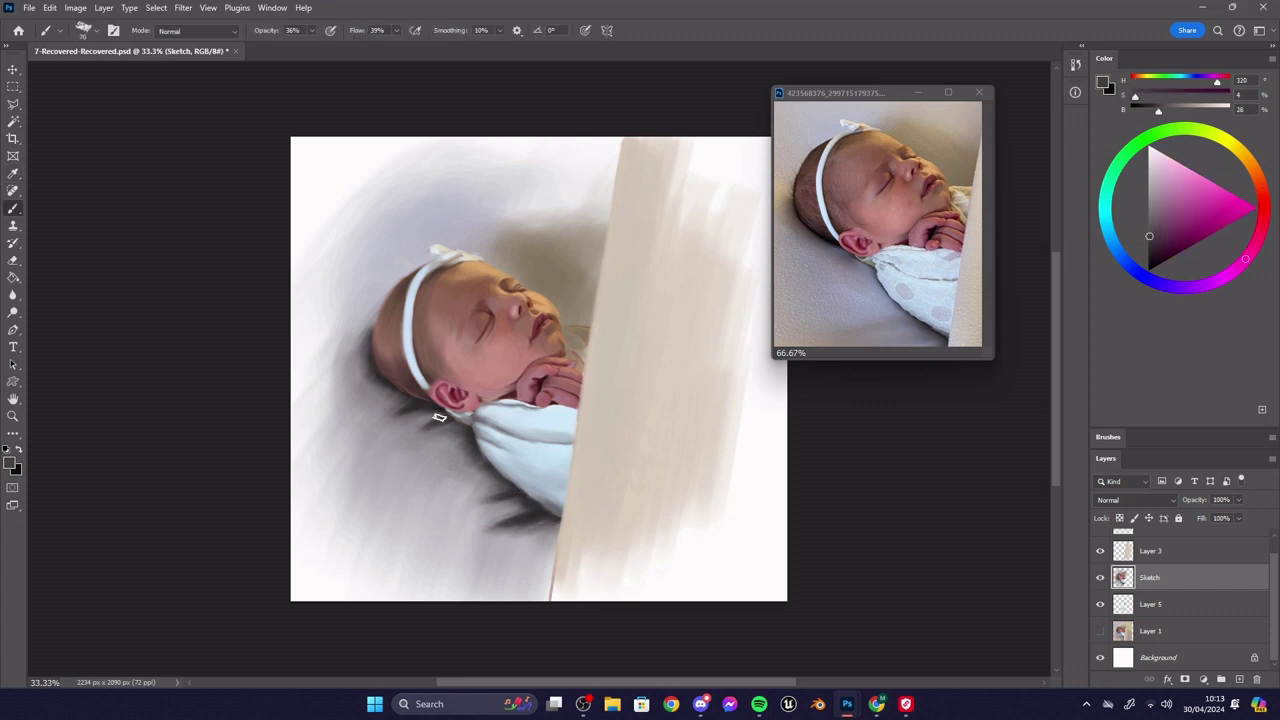
drag(493, 478, 456, 493)
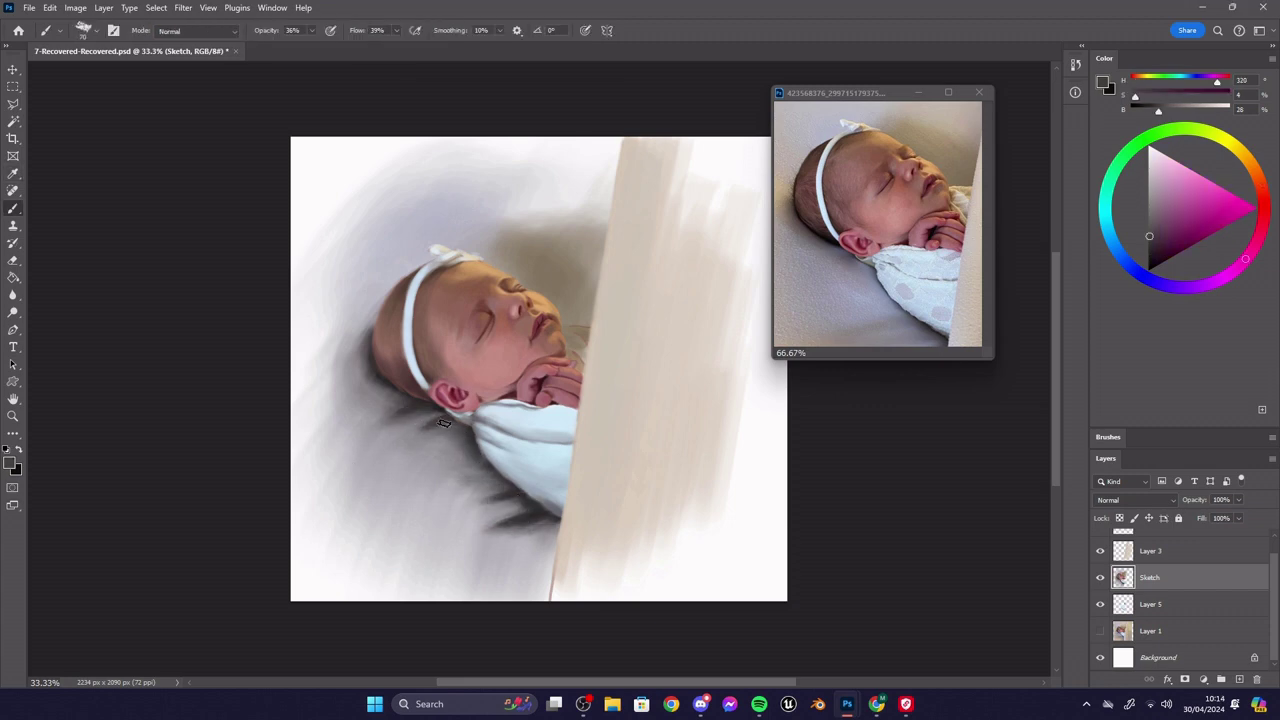
drag(444, 424, 418, 437)
drag(484, 500, 453, 514)
- Enlarge the brush to size 125 and soften the creases along the swaddle with sampled light grey
alt+click(432, 534)
key(bracketright)
key(bracketright)
key(bracketright)
key(bracketright)
drag(480, 467, 446, 484)
drag(470, 436, 440, 460)
mouse_move(430, 422)
mouse_down()
mouse_move(390, 442)
mouse_move(422, 436)
mouse_move(454, 458)
mouse_up()
drag(520, 519, 490, 530)
drag(545, 528, 497, 540)
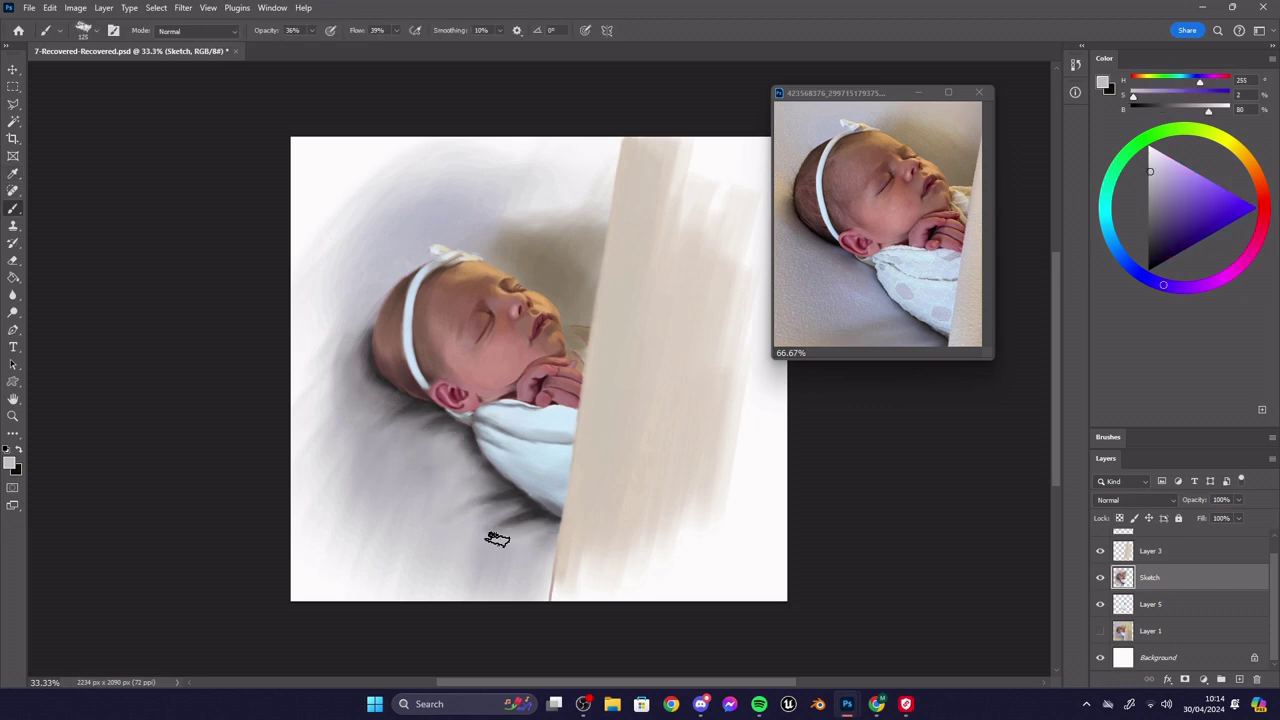
- Smooth the backdrop behind the baby's head with a larger brush and sampled greys, then reduce the brush to size 100
alt+click(318, 397)
key(bracketright)
key(bracketright)
mouse_move(331, 361)
mouse_down()
mouse_move(327, 447)
mouse_move(349, 429)
mouse_up()
alt+click(364, 407)
key(bracketright)
key(bracketleft)
key(bracketleft)
key(bracketleft)
key(bracketleft)
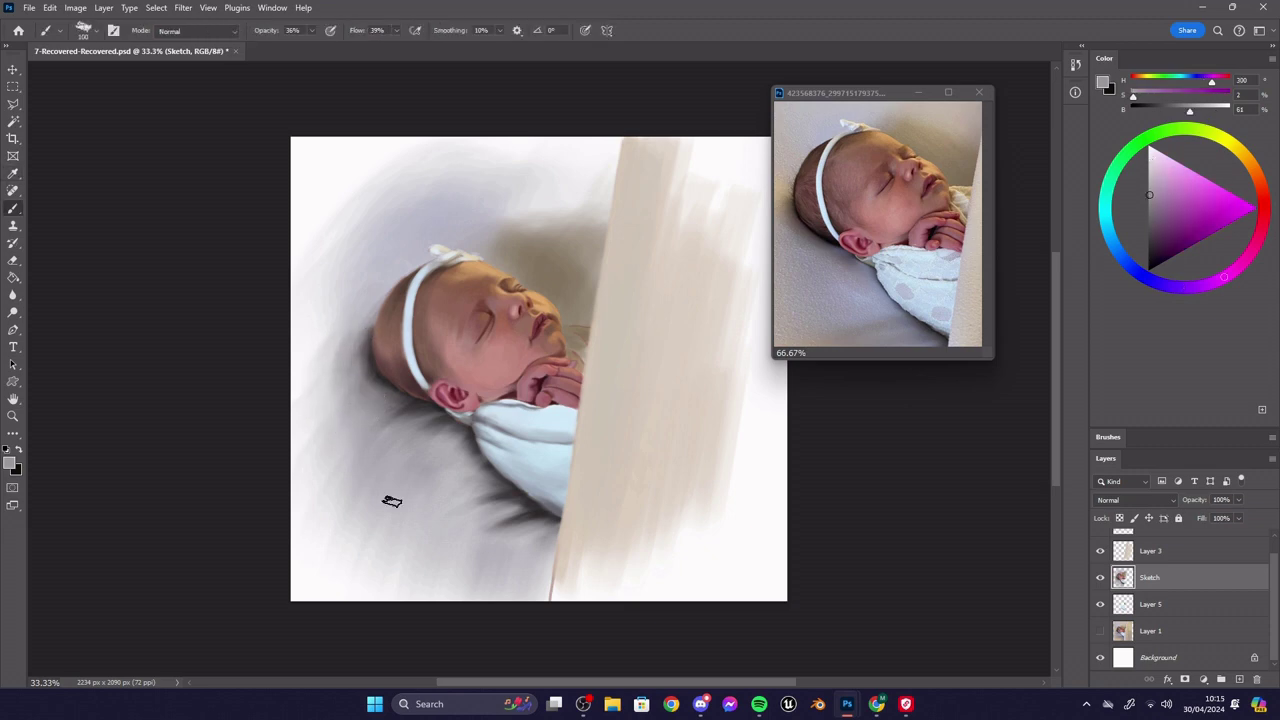
- Reduce the brush to size 70 and touch up the swaddle beneath the hands with sampled pale blue
alt+click(528, 422)
key(bracketleft)
key(bracketleft)
key(bracketleft)
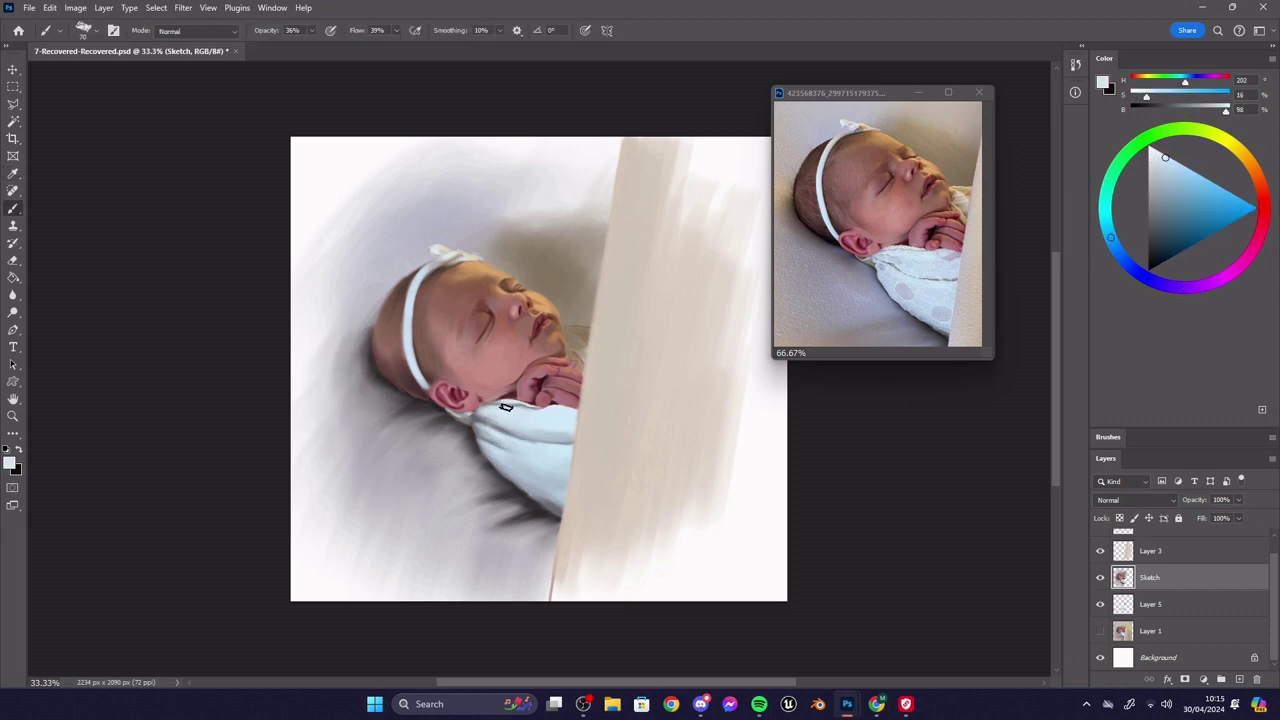
- Paint the bit of cloth between the chin and the blanket panel with sampled beige, cream and brown tones
alt+click(585, 357)
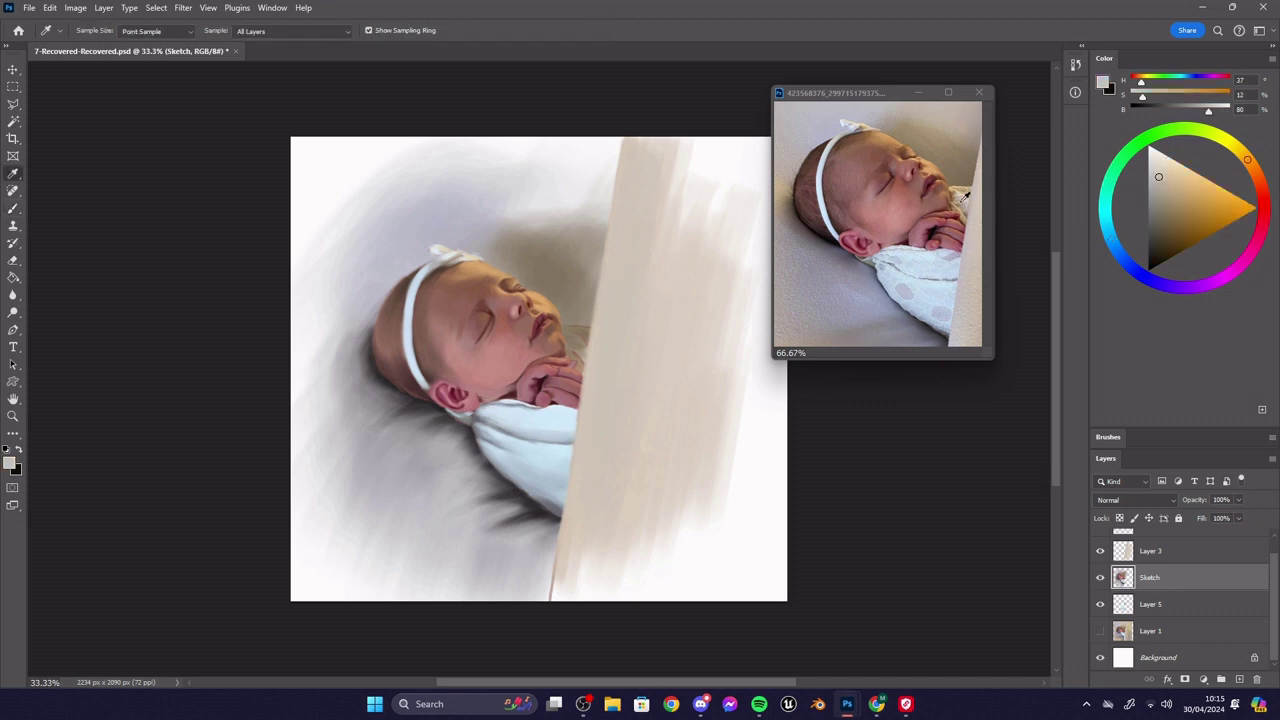
alt+click(578, 345)
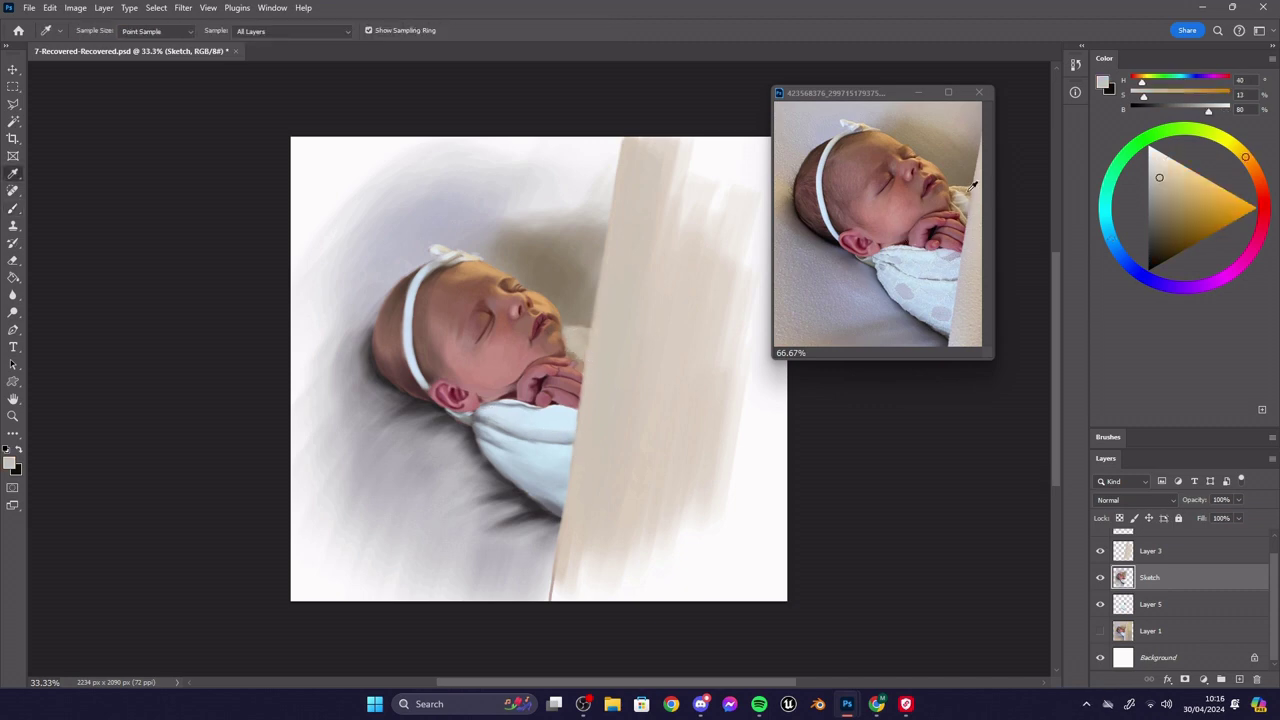
alt+click(576, 334)
alt+click(595, 332)
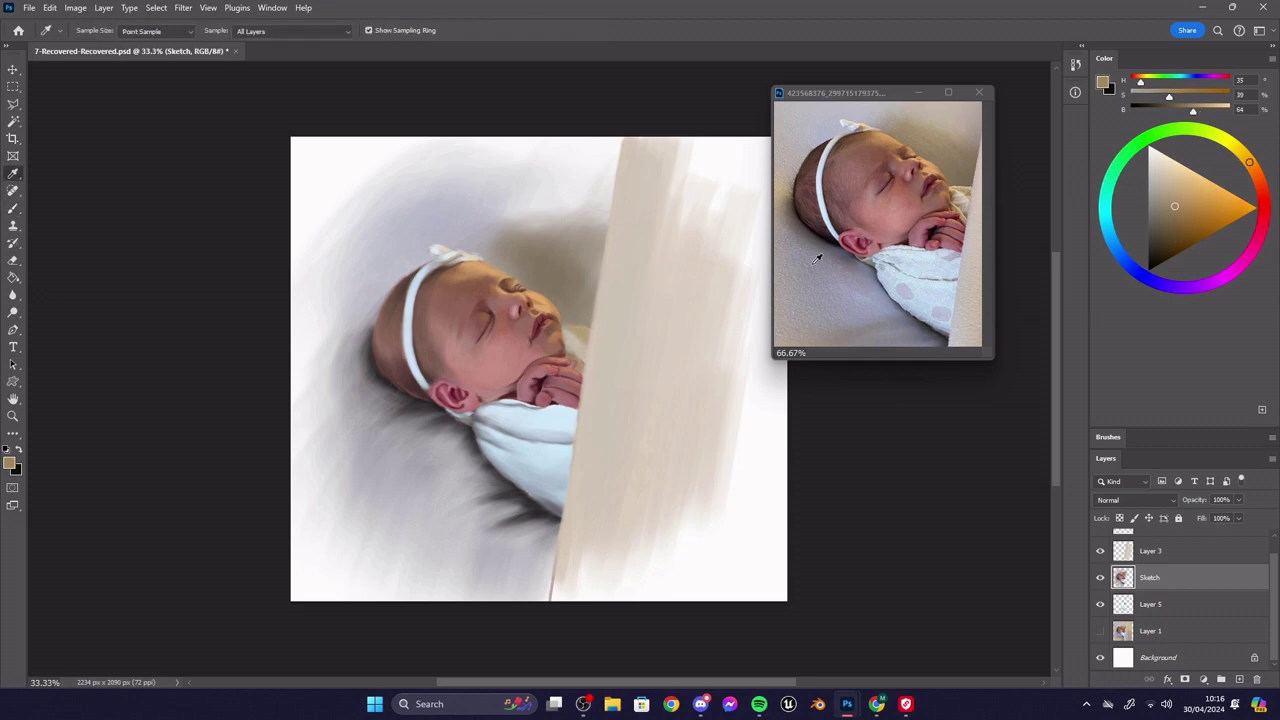
alt+click(633, 317)
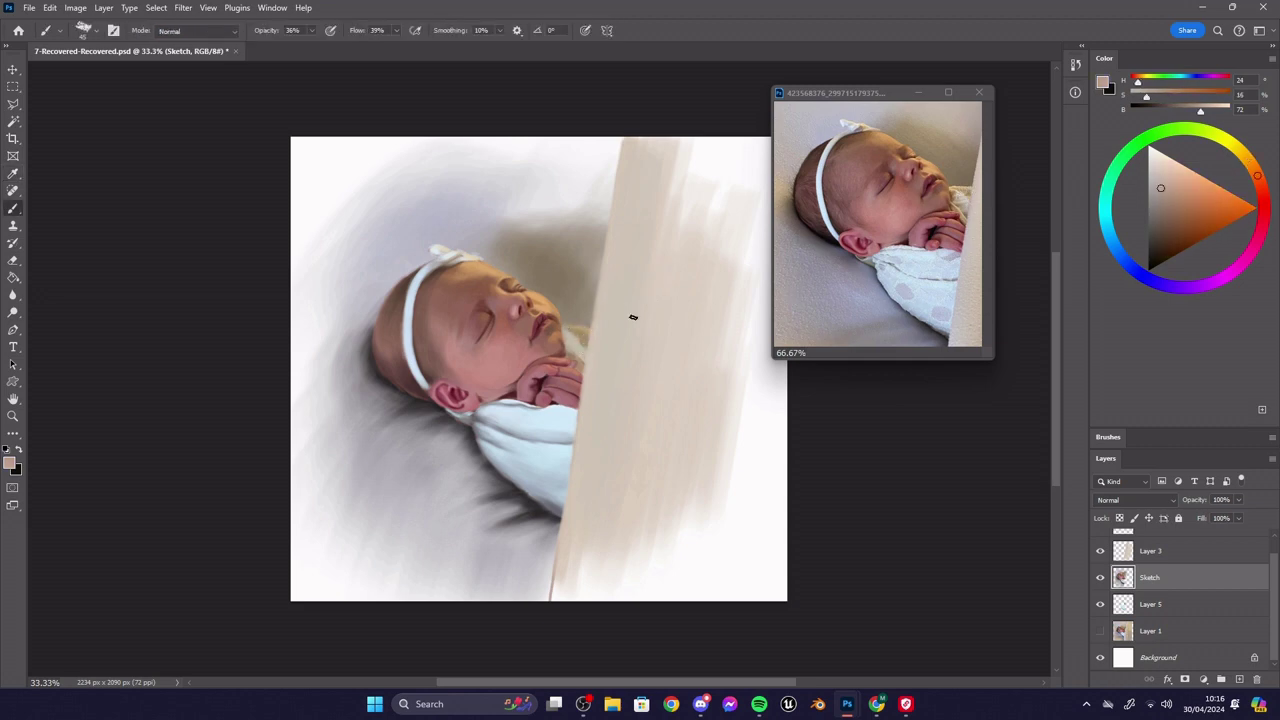
alt+click(573, 347)
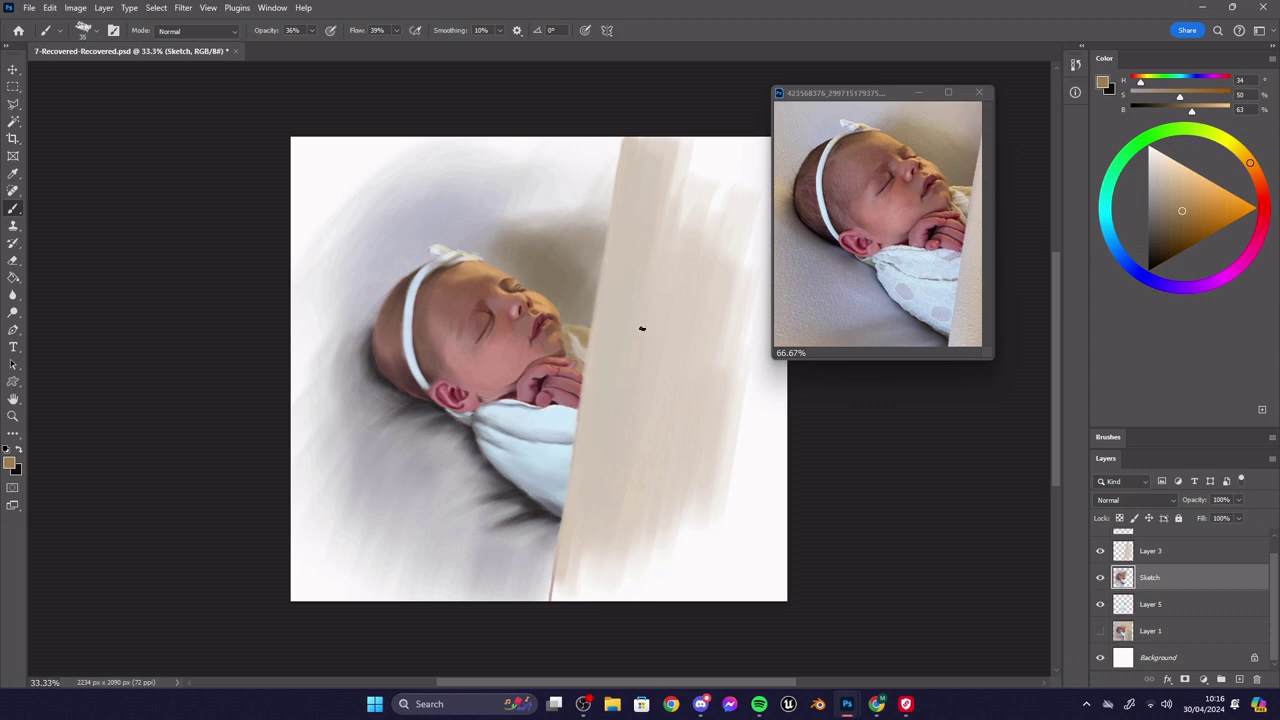
alt+click(642, 328)
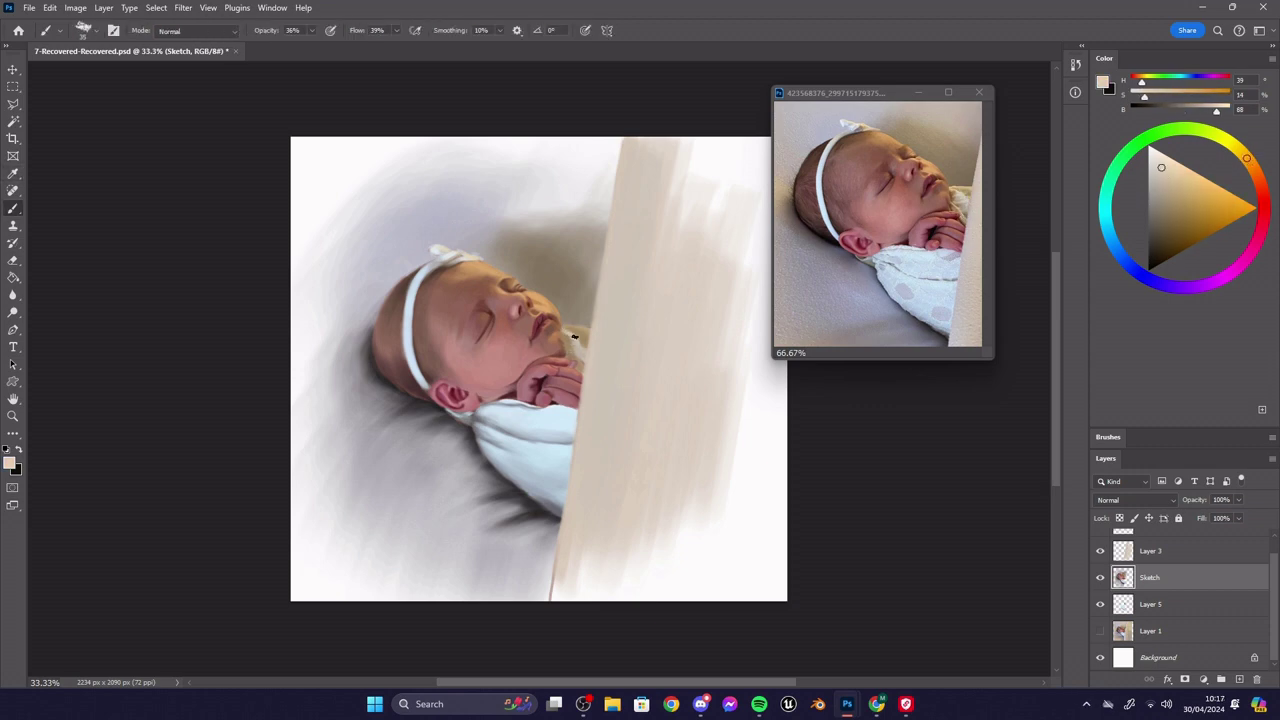
alt+click(560, 330)
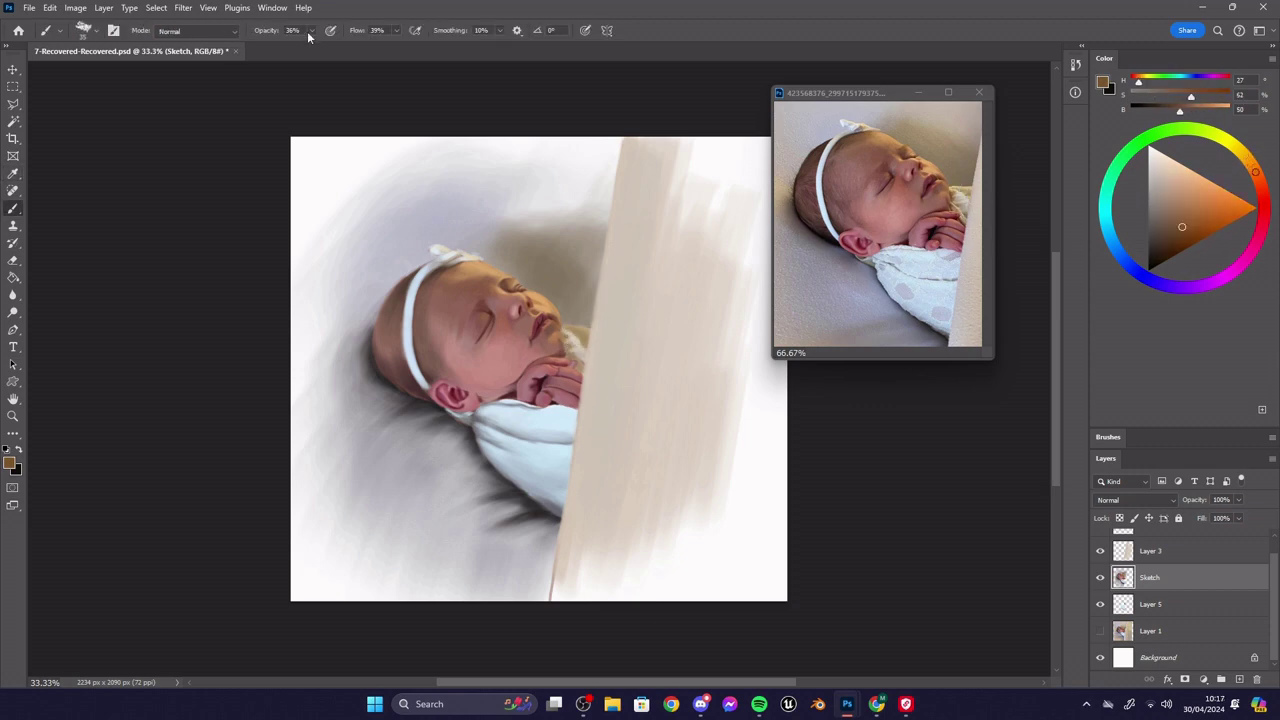
- Raise the brush opacity to 45% and refine the chin edge and adjoining cloth with sampled brown, beige and tan
ctrl+click(565, 338)
key(b)
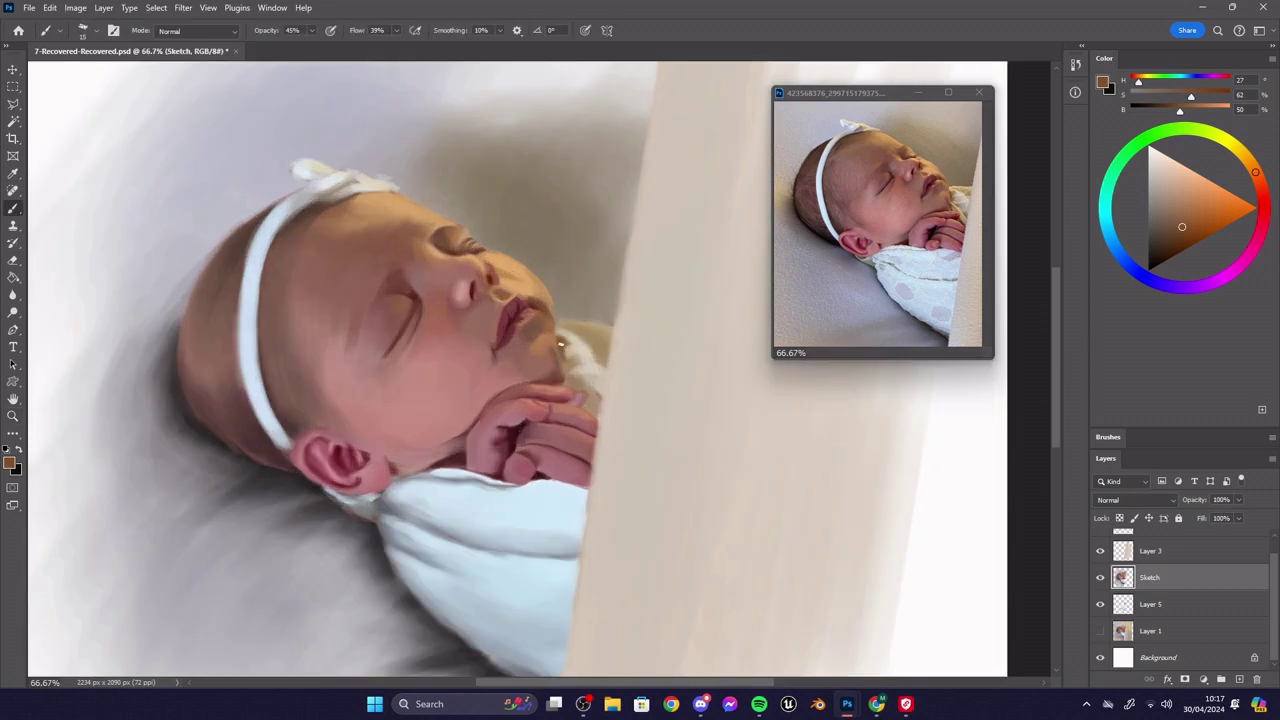
alt+click(640, 303)
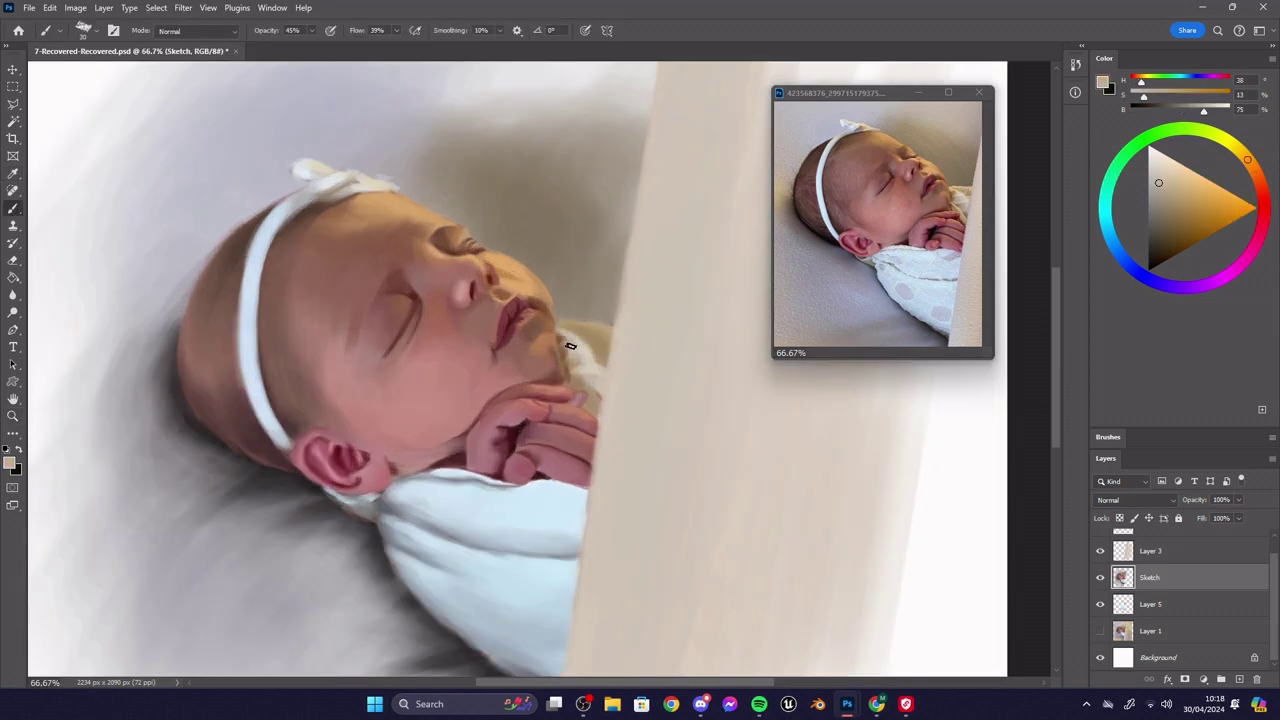
ctrl+alt+click(570, 346)
ctrl+alt+click(570, 346)
alt+click(583, 351)
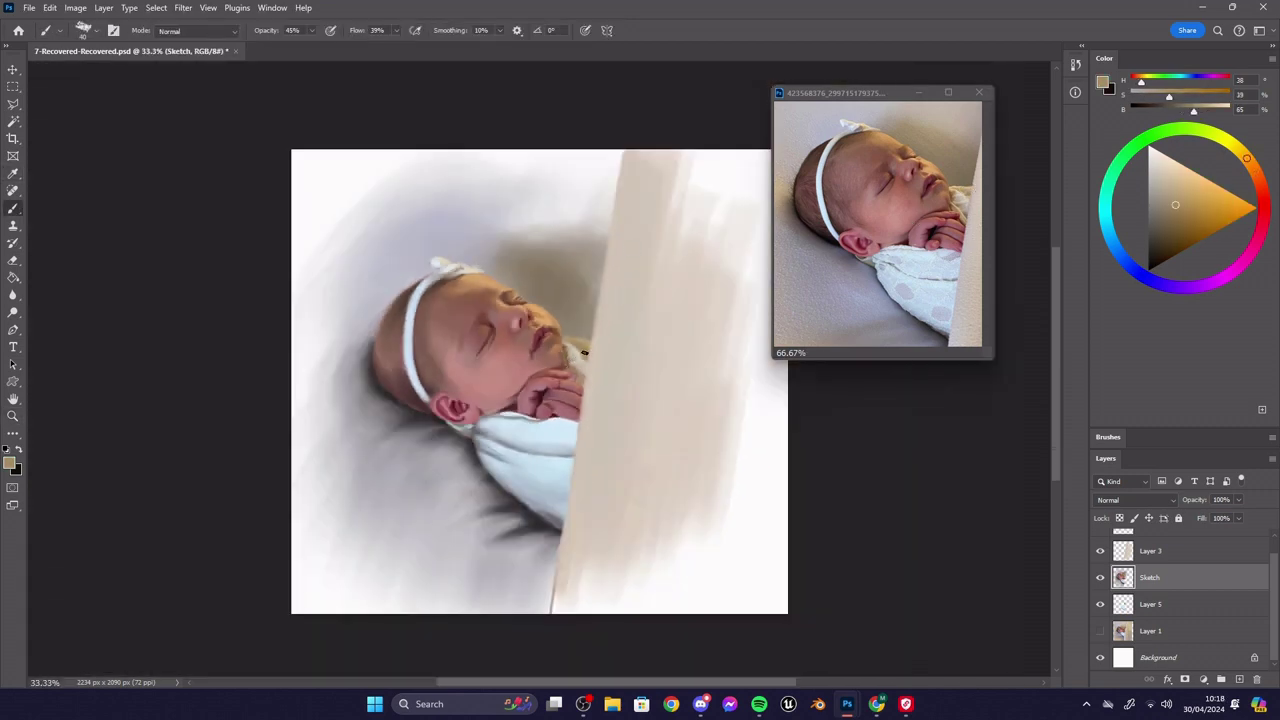
- Fill the Background layer with light grey and blend the backdrop into it on the Sketch layer with sampled grey
click(1148, 178)
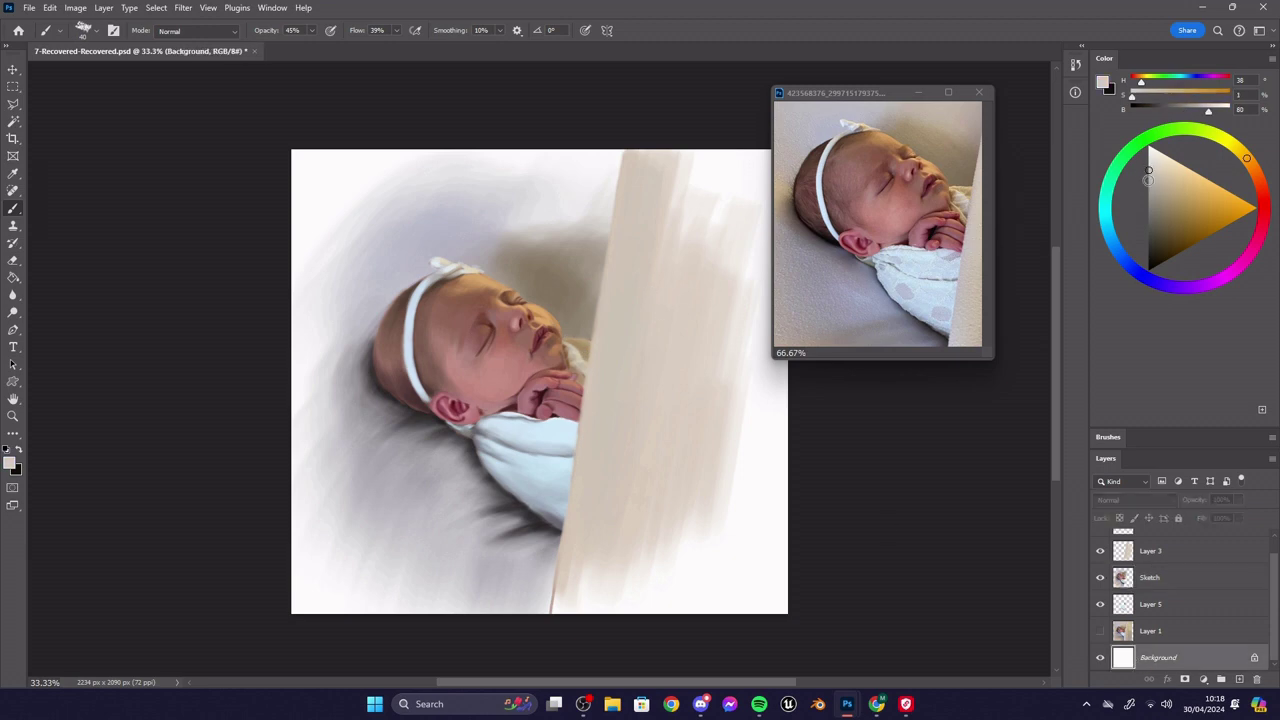
key(g)
click(309, 171)
key(b)
alt+click(327, 399)
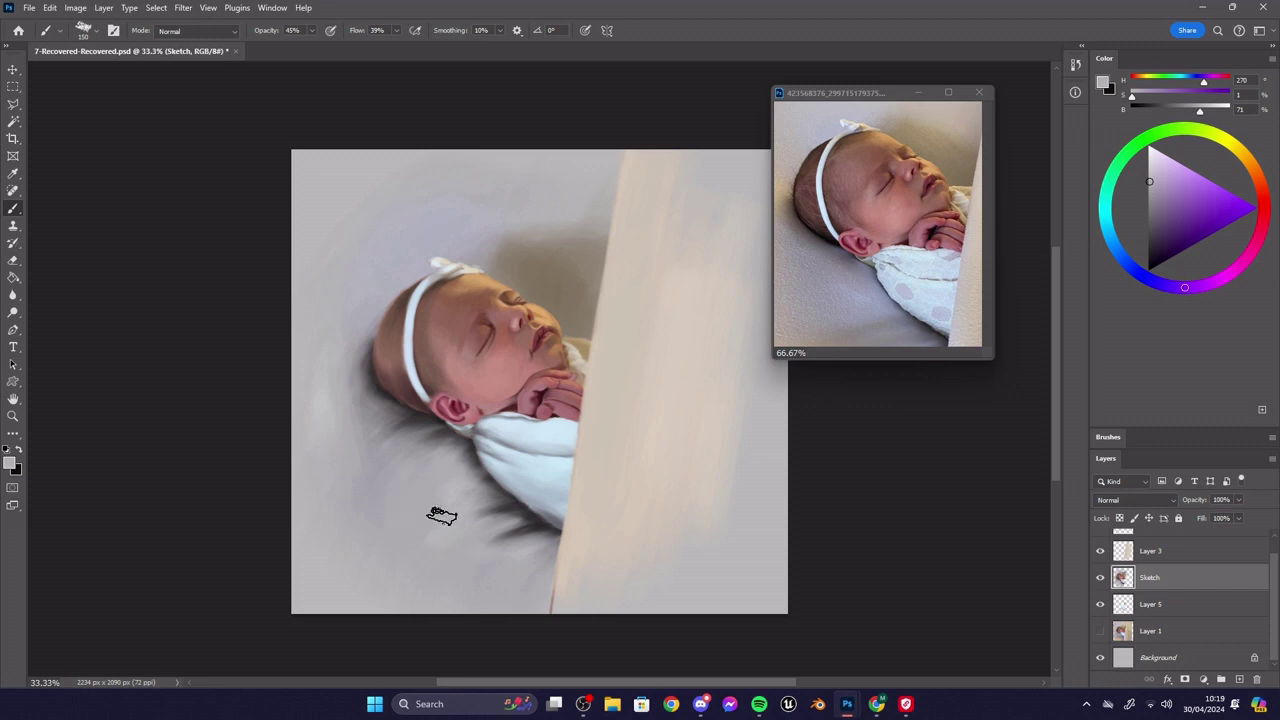
- Add a new layer above Sketch and brush warm beige sampled from the reference onto the backdrop behind the head at size 300
click(886, 351)
click(978, 353)
click(880, 468)
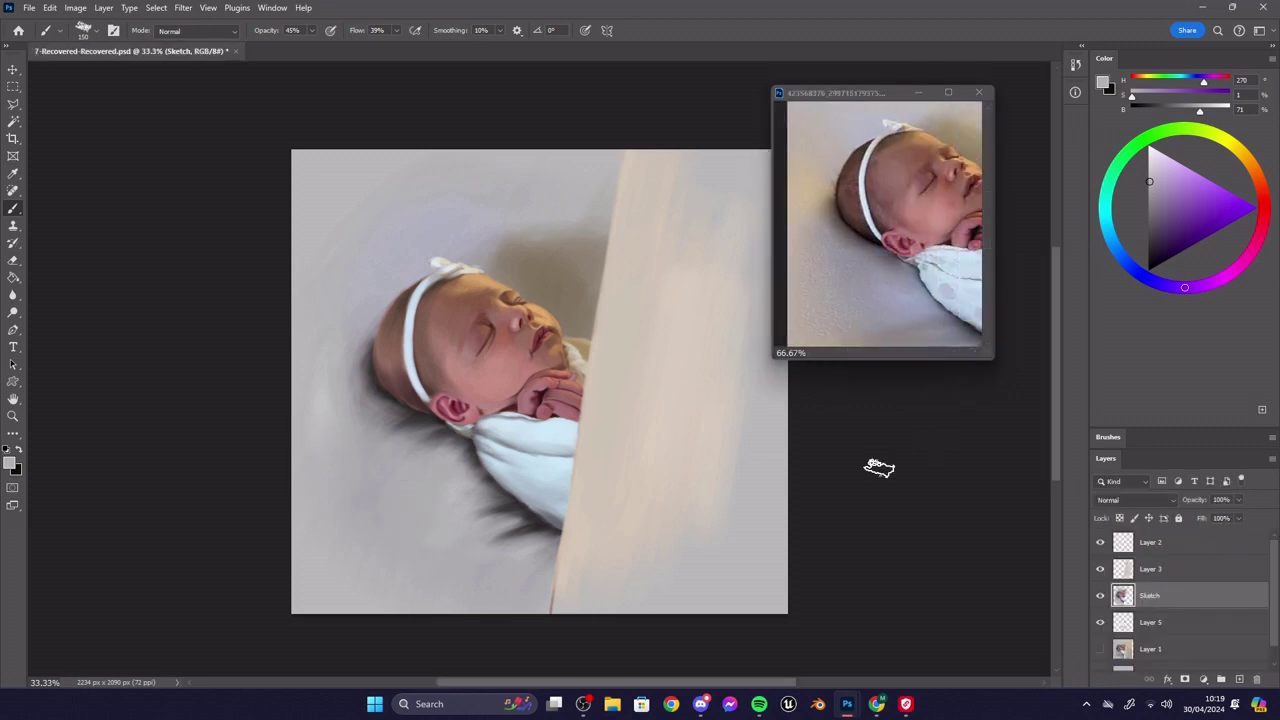
click(1239, 679)
alt+click(809, 207)
key(bracketright)
key(bracketright)
key(bracketright)
key(bracketright)
drag(332, 280, 429, 267)
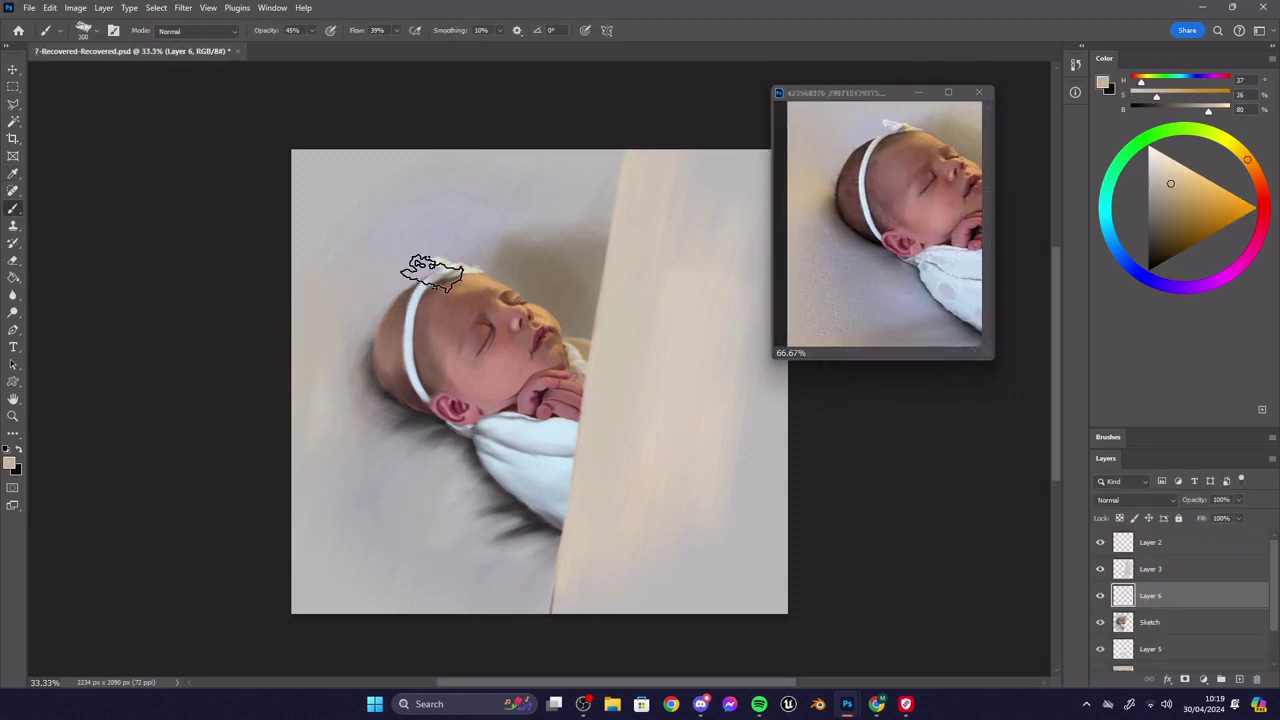
- Move Layer 6 beneath the Sketch layer and paint the warm beige down the backdrop's outer edge
drag(1194, 600, 1194, 633)
drag(315, 331, 344, 441)
mouse_move(335, 290)
mouse_down()
mouse_move(338, 426)
mouse_move(315, 643)
mouse_up()
- Brighten the beige sampled from the reference and layer lighter strokes over the backdrop's warm edge
alt+click(797, 197)
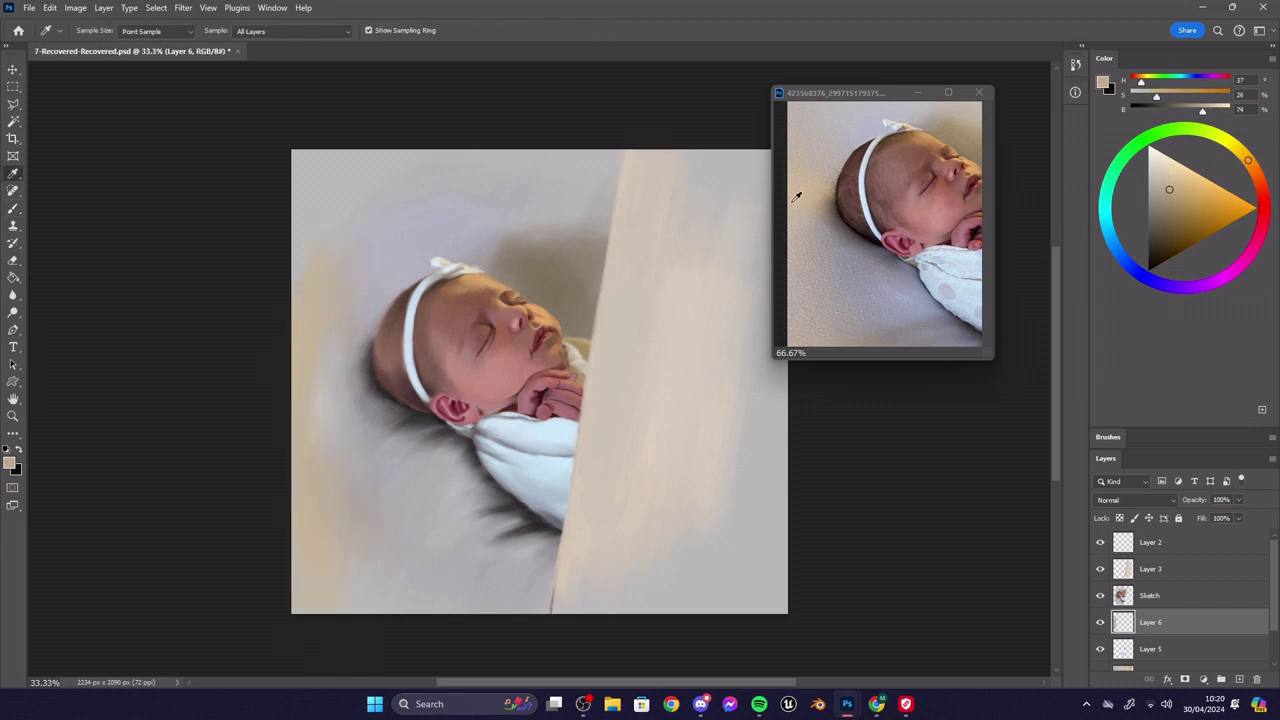
click(1168, 170)
drag(298, 336, 328, 525)
drag(329, 296, 415, 658)
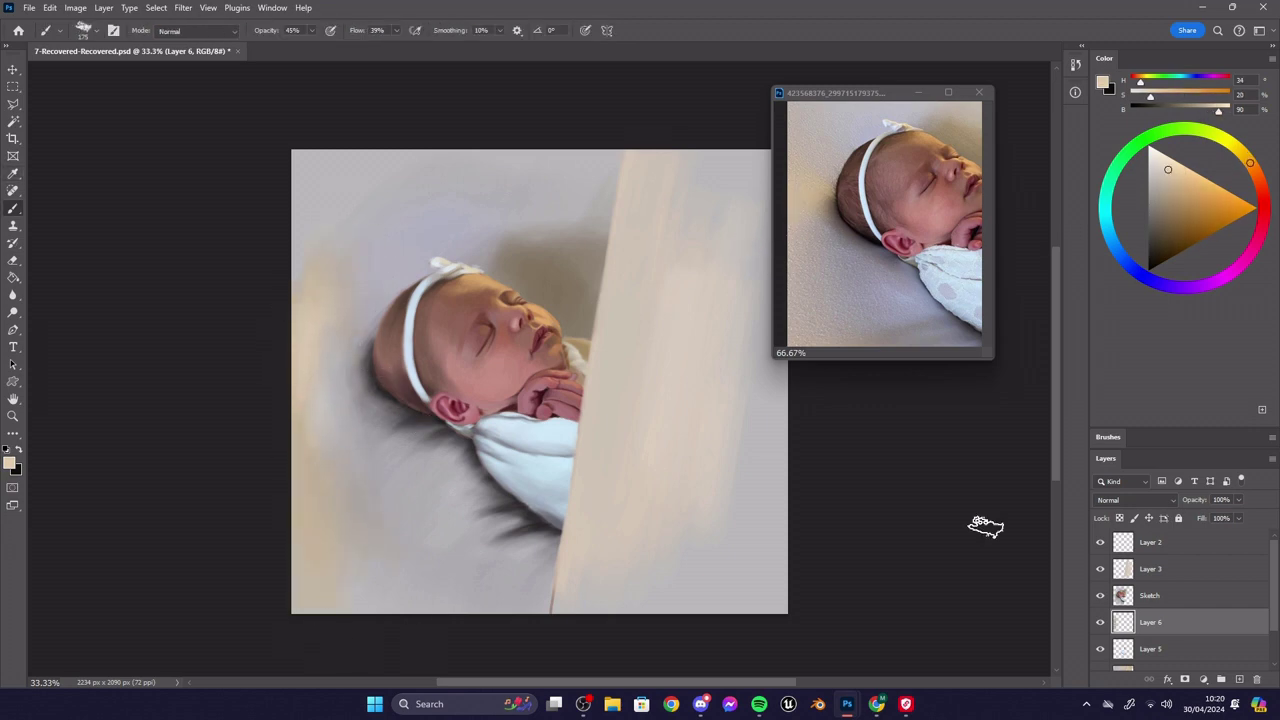
- On the Sketch layer, blend the warm beige edge into the grey backdrop with sampled beige at brush size 200
click(1168, 597)
alt+click(329, 351)
alt+click(325, 304)
drag(323, 274, 391, 608)
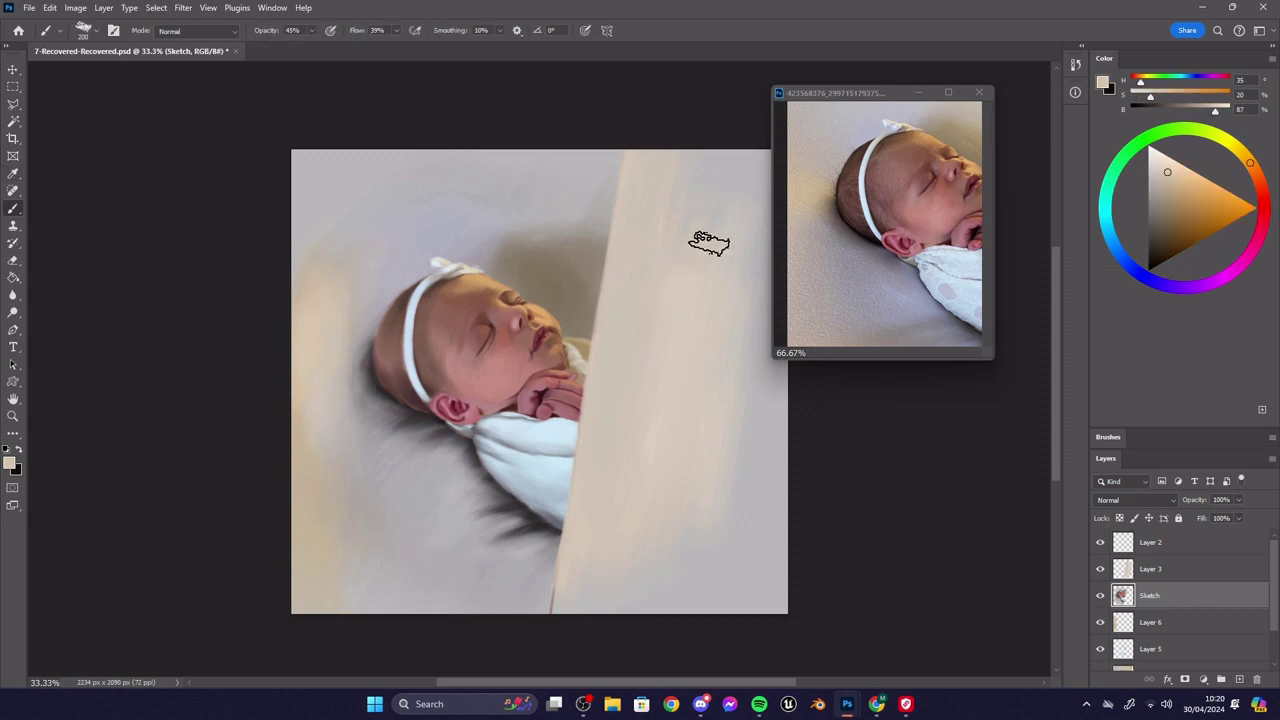
click(864, 297)
click(977, 353)
scroll(977, 300, right, 3)
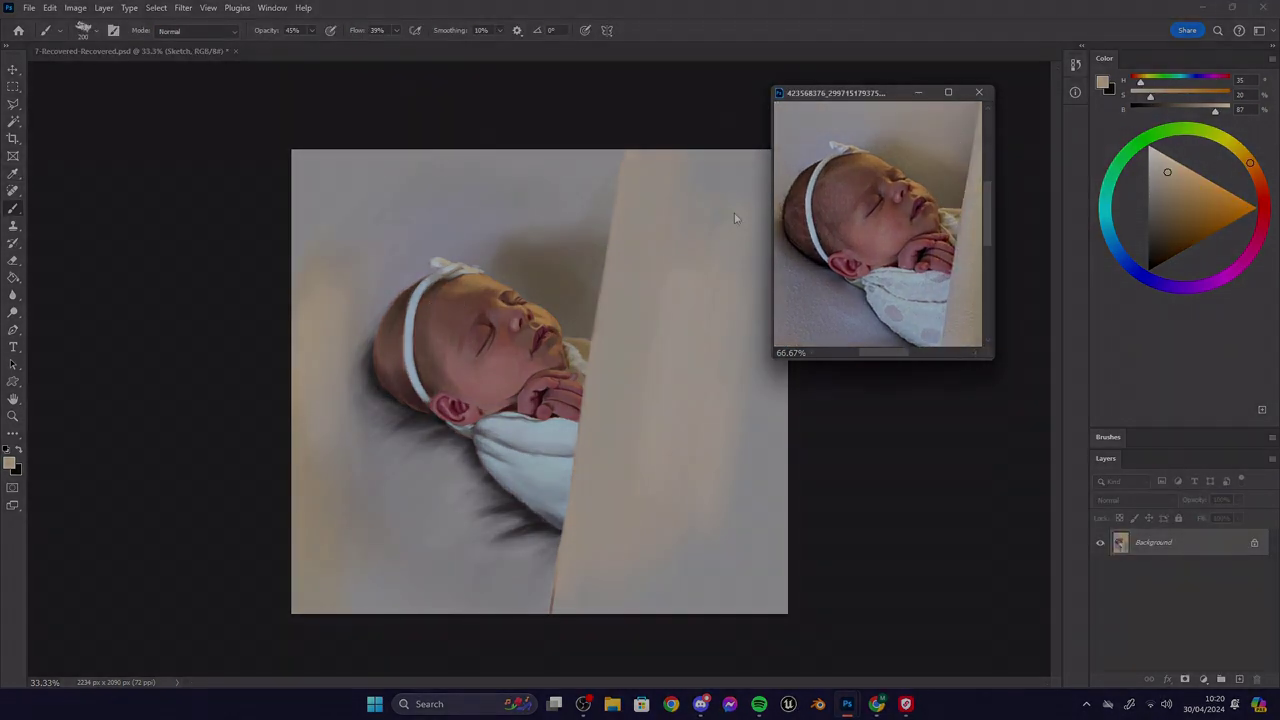